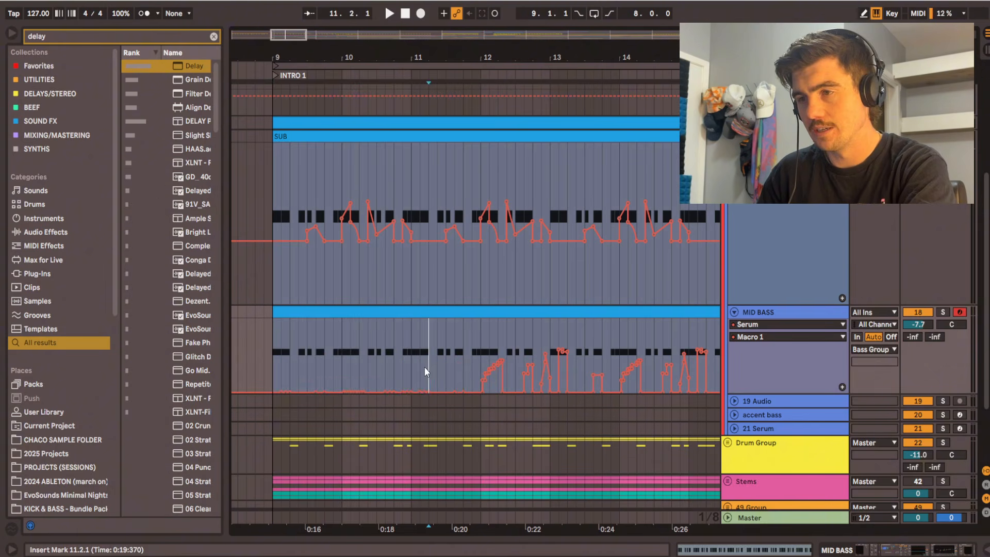
Step: Draw a rising Macro 1 automation ramp on MID BASS up to bar 12, solo the track, and start the ramp earlier in bar 10
drag(435, 392, 481, 369)
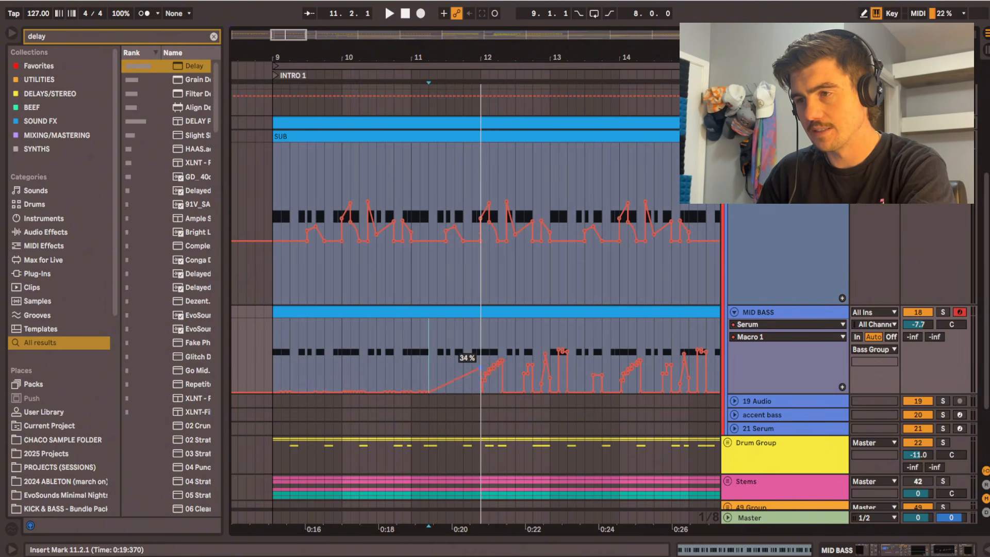
click(335, 332)
key(space)
click(943, 313)
key(space)
key(space)
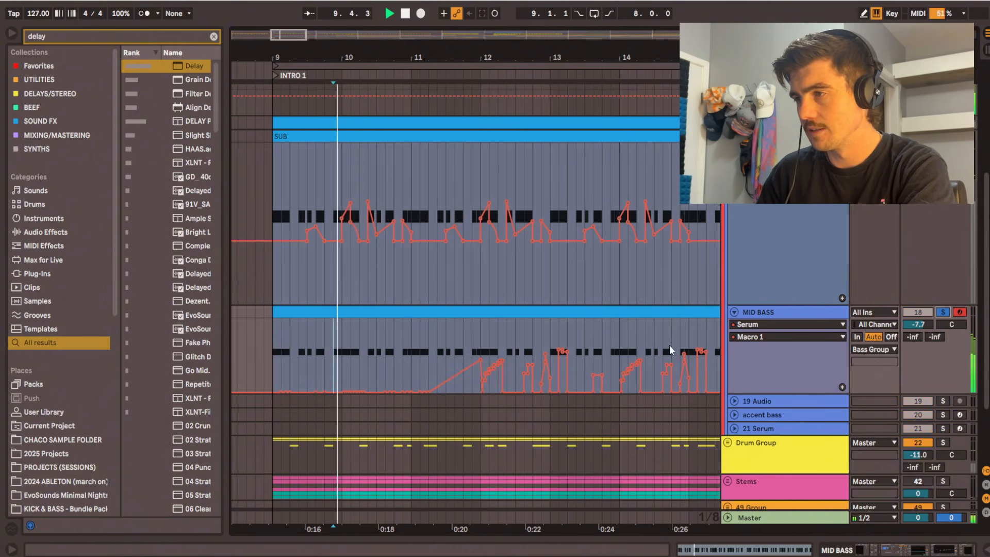
drag(428, 391, 368, 392)
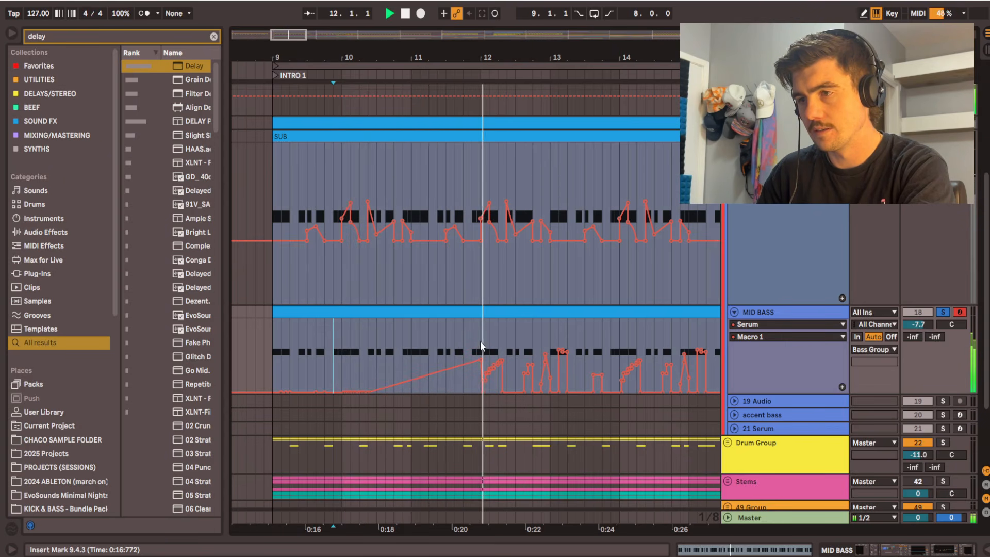
Step: Duplicate the bars 9–12 ramp automation onto bars 12–15, and undo the Macro 1 automation edits
drag(481, 341, 271, 348)
key(ctrl+d)
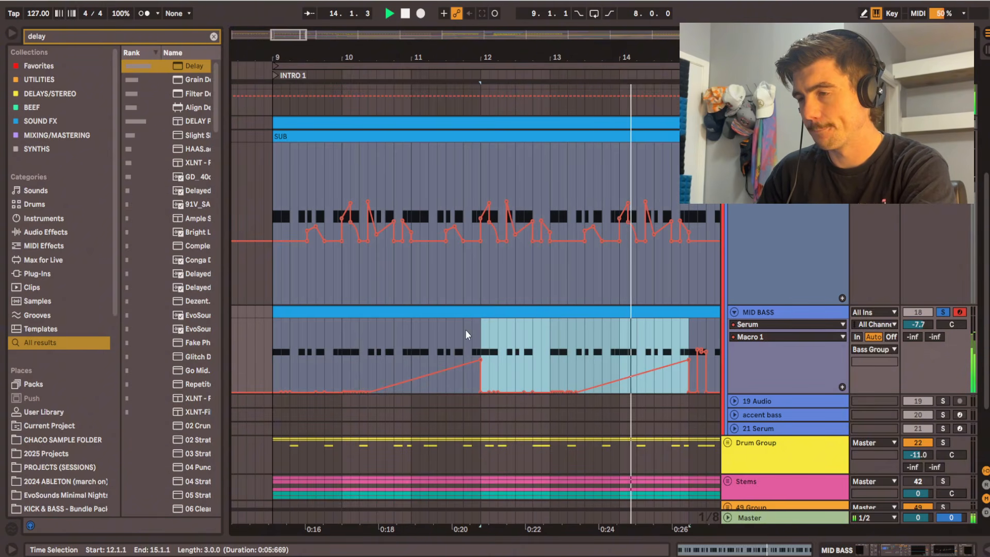
key(space)
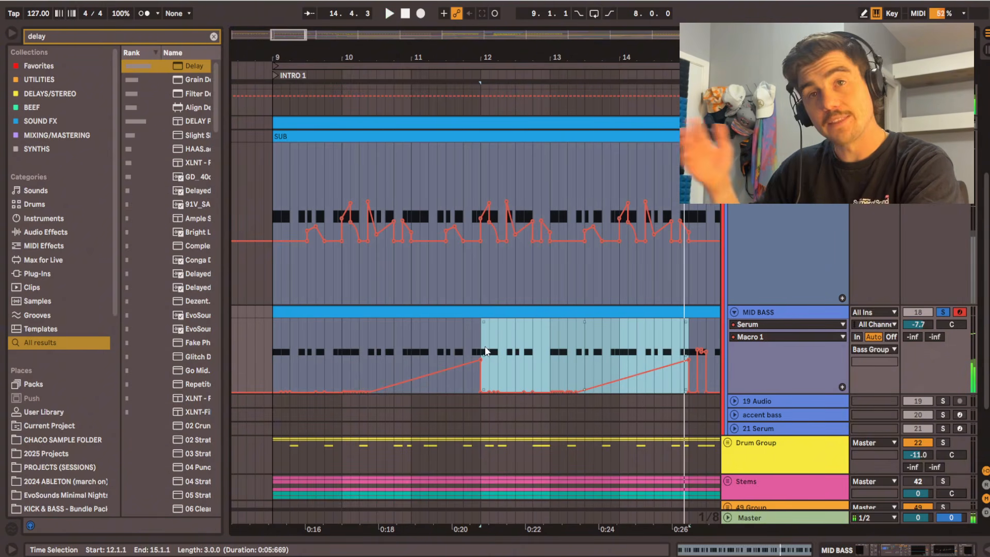
key(ctrl+z)
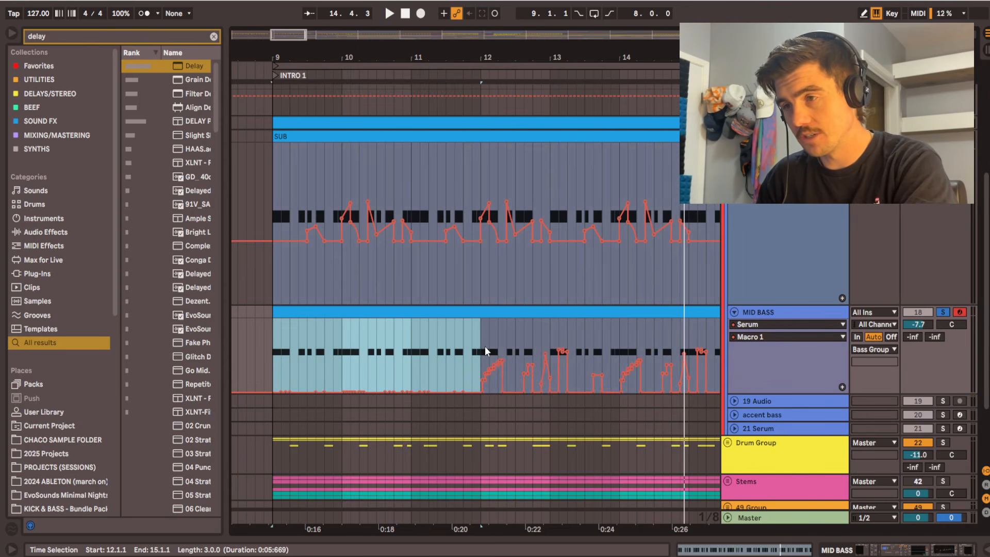
Step: Paste the detailed Macro 1 automation into bars 9 to 12 of MID BASS and select that range
key(ctrl+v)
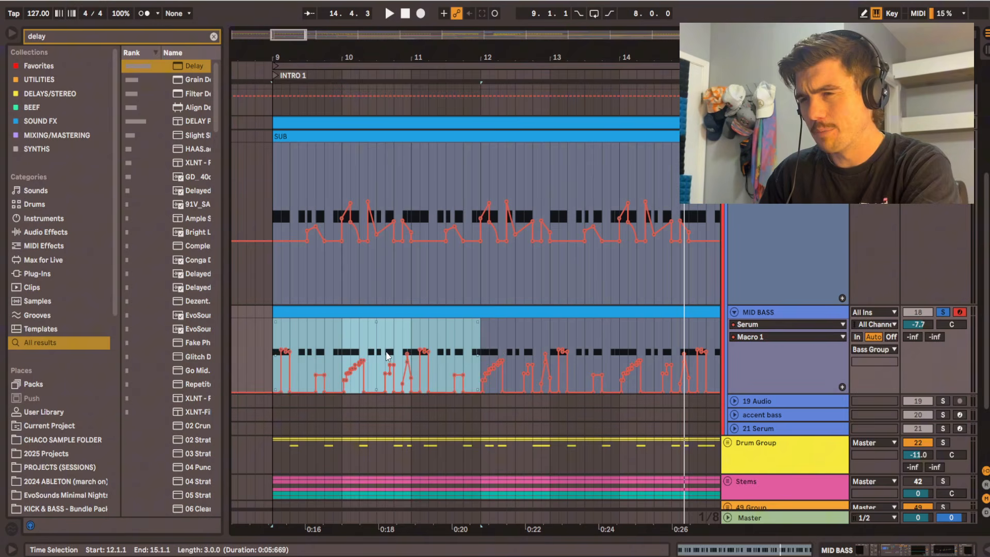
click(481, 342)
drag(266, 338, 481, 333)
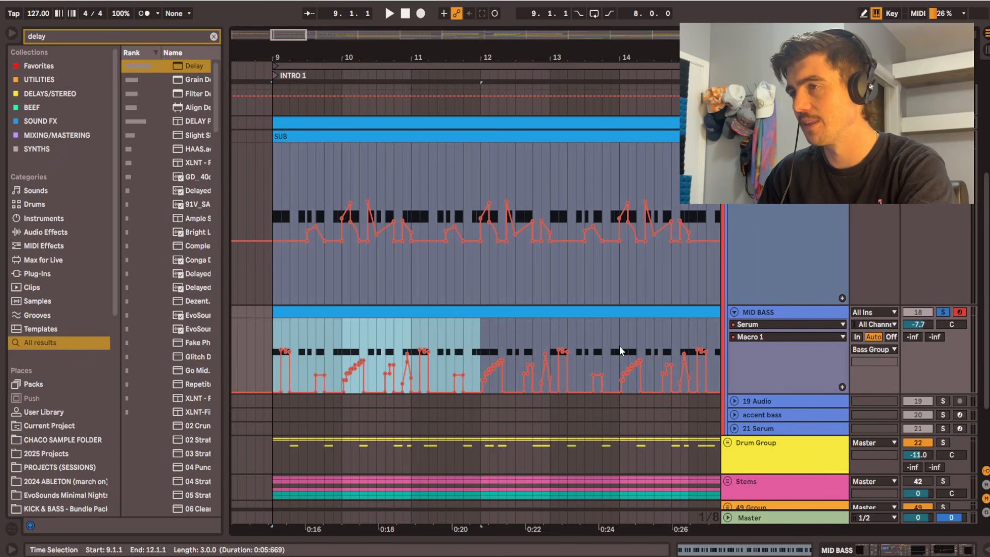
Step: Play the intro from bar 9 with MID BASS unsoloed to hear it together with the other tracks
click(276, 166)
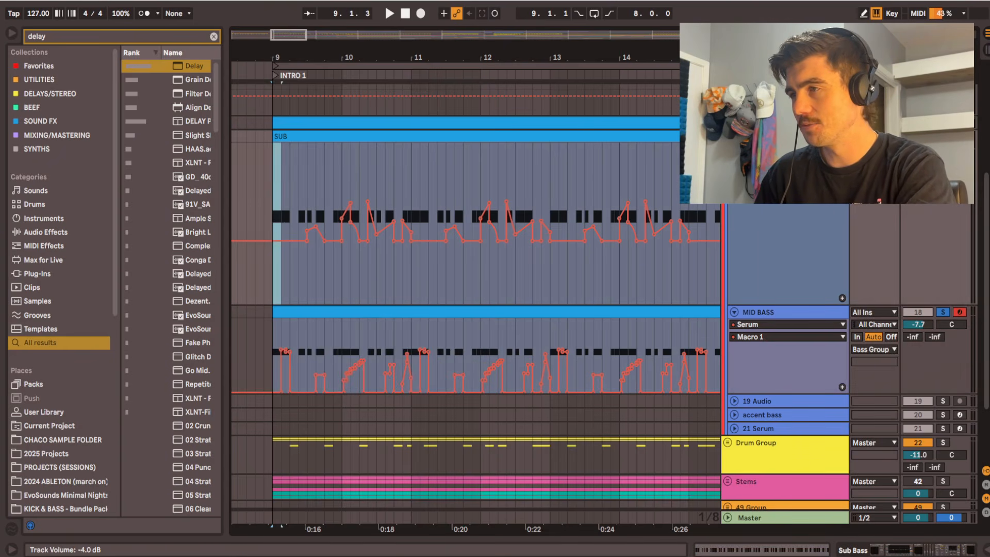
key(space)
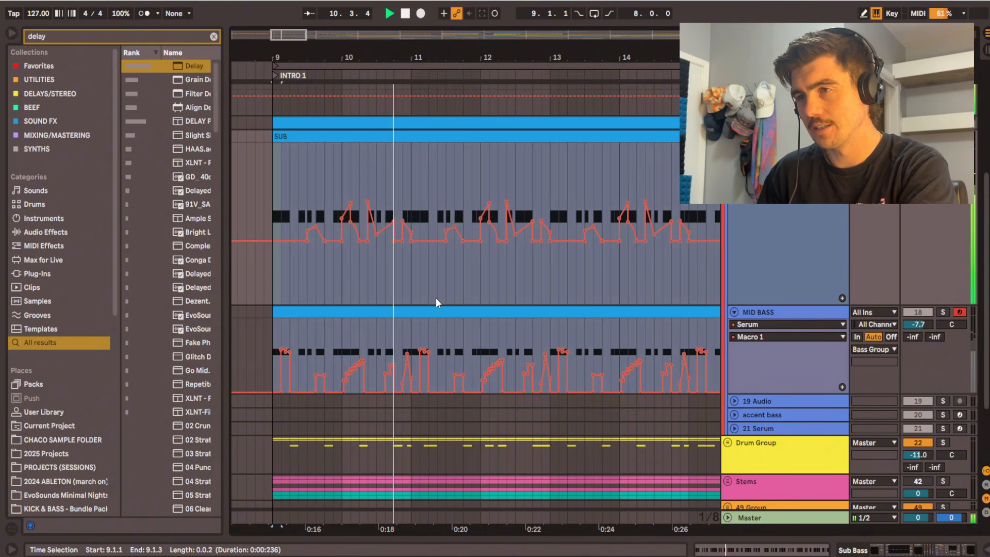
scroll(569, 232, up, 3)
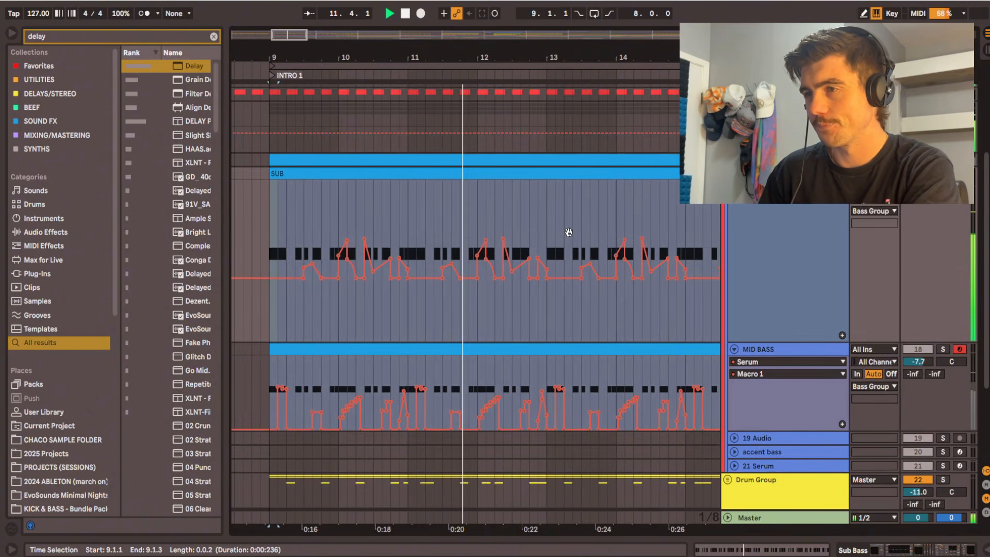
key(space)
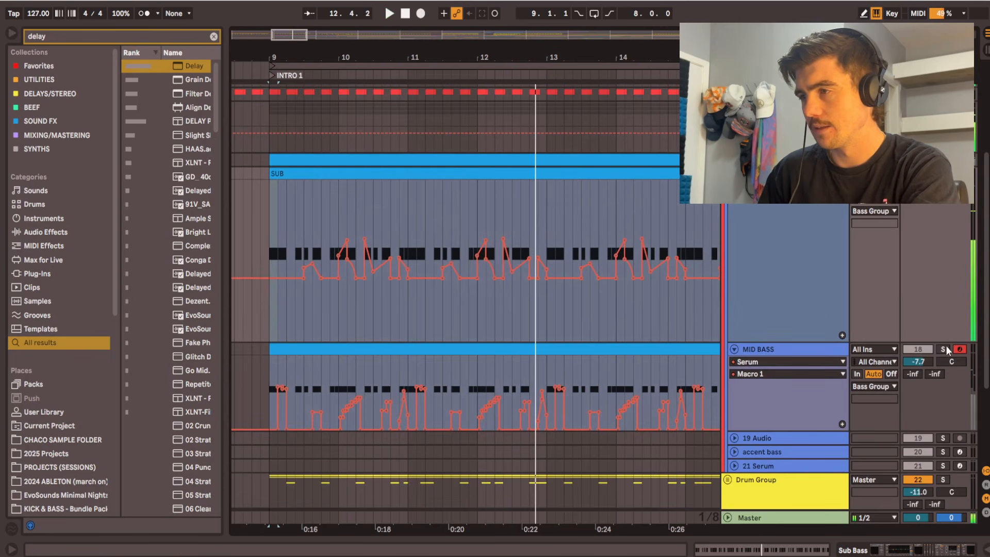
Step: Solo the MID BASS track and play it from bar 9
click(943, 349)
click(273, 210)
key(space)
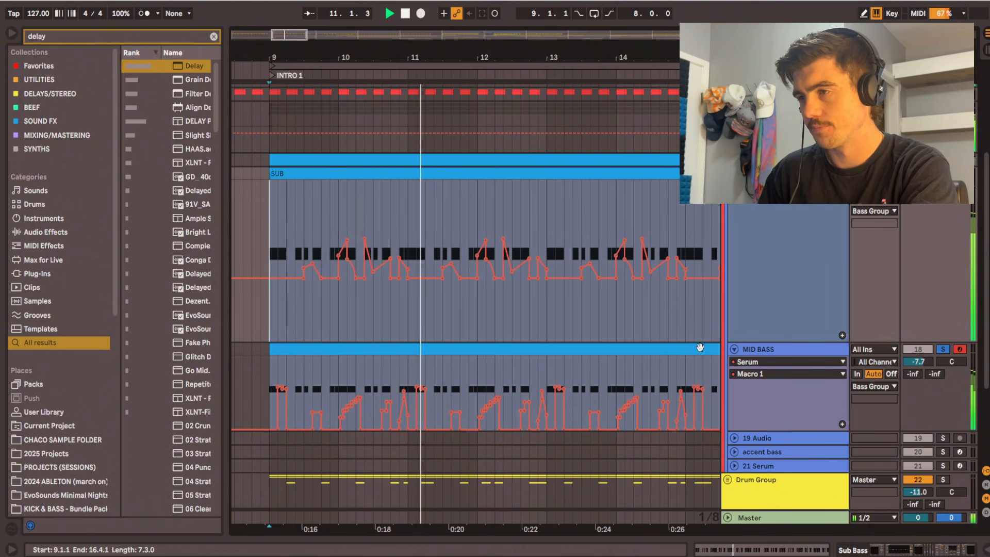
key(space)
Step: Open the MID BASS device chain and set the DELAY chain's volume in the DELAY PARALLEL rack to -11.6 dB
double_click(771, 351)
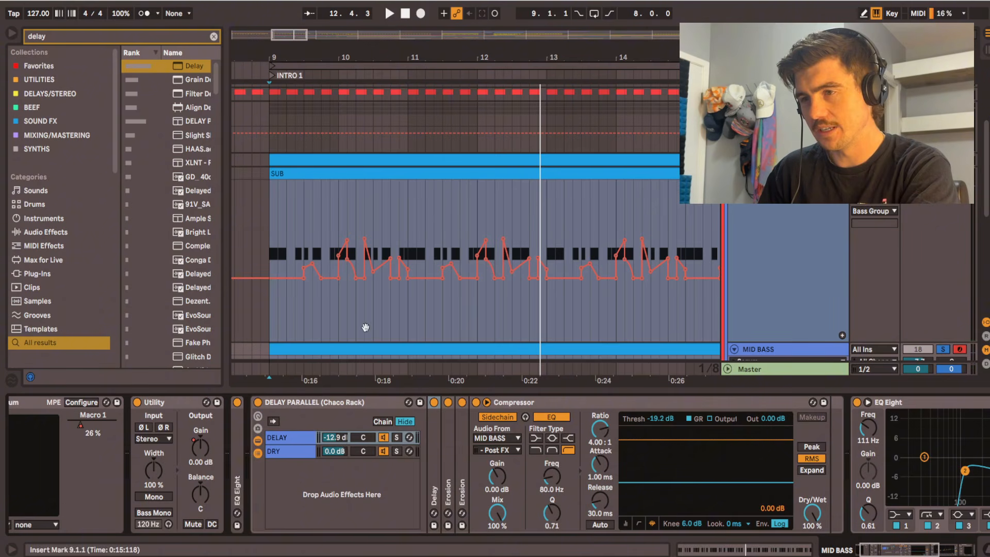
scroll(360, 317, down, 5)
drag(341, 435, 342, 456)
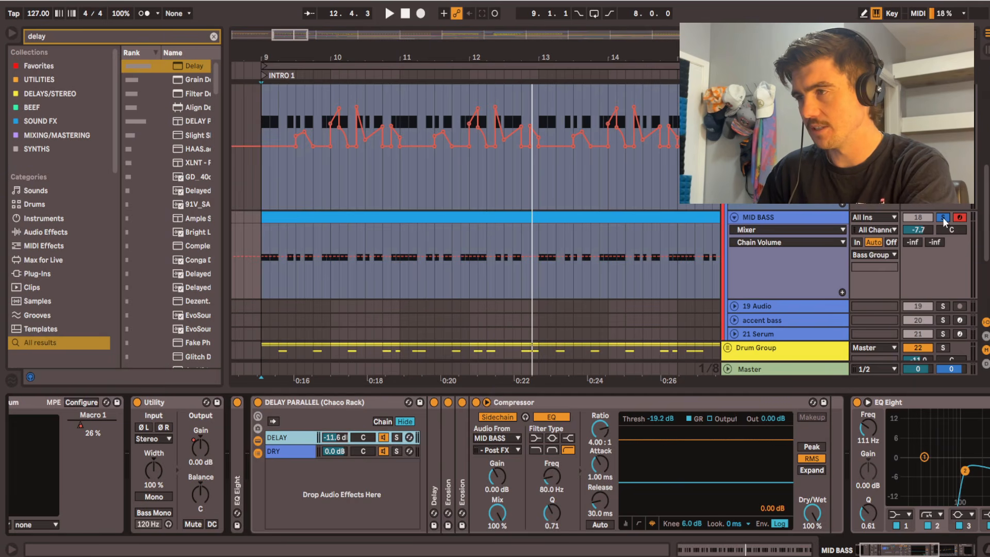
Step: Compare the MID BASS sound with the DELAY chain switched off and back on during playback
click(384, 437)
key(space)
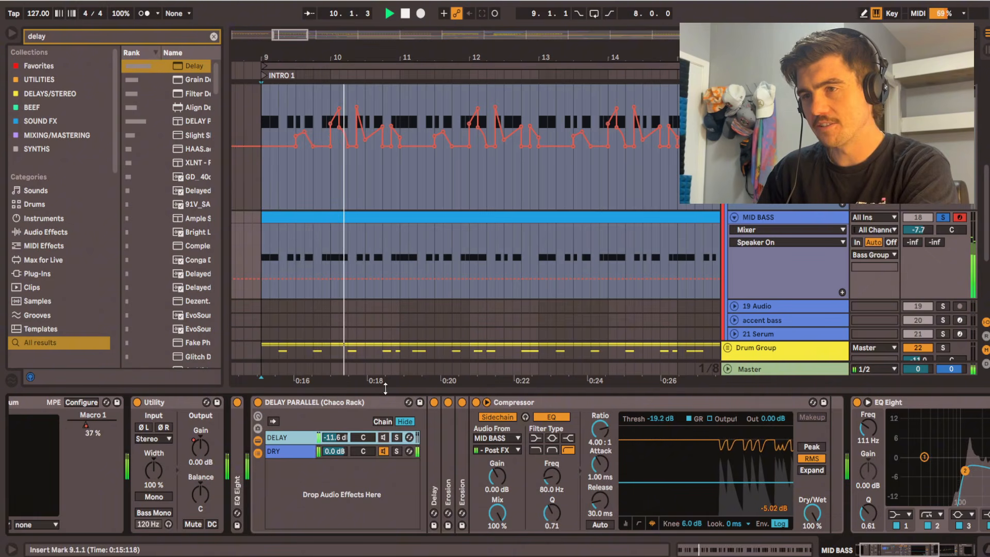
click(383, 438)
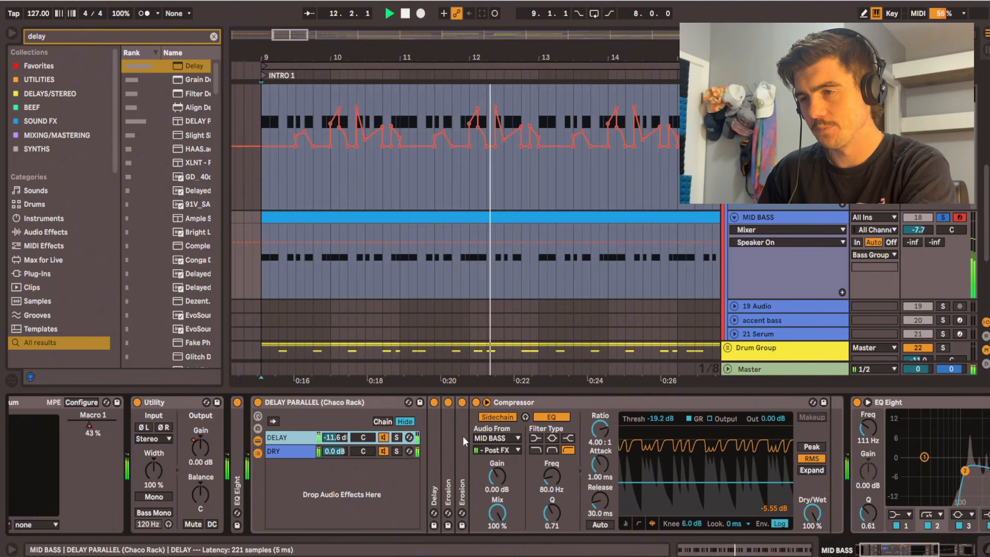
key(space)
Step: Turn off both Erosion devices in the DELAY chain and expand the Delay device
click(462, 403)
click(448, 403)
double_click(432, 448)
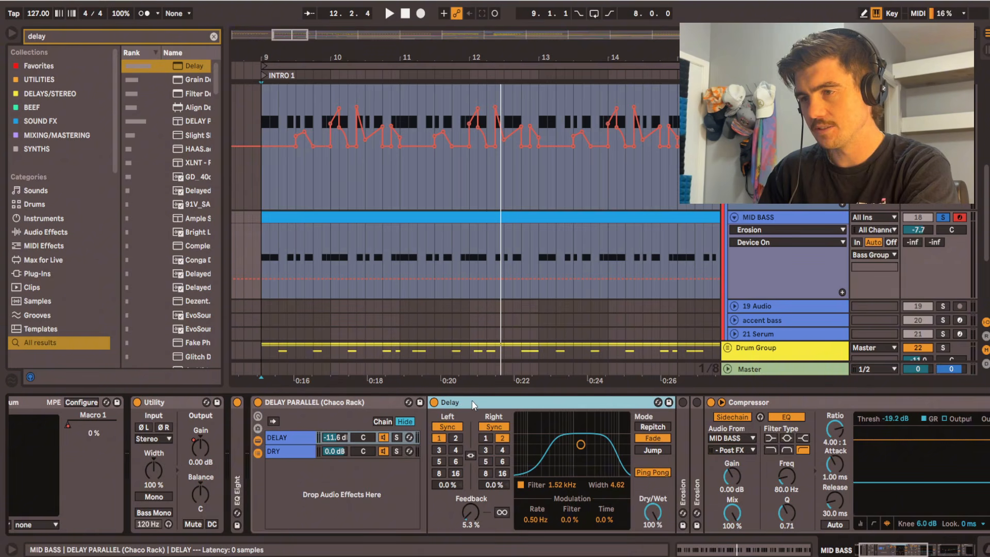
Step: Place a copy of the Delay before the DELAY PARALLEL rack and group it into an Audio Effect Rack
drag(483, 407, 269, 482)
drag(286, 414, 273, 402)
right_click(276, 402)
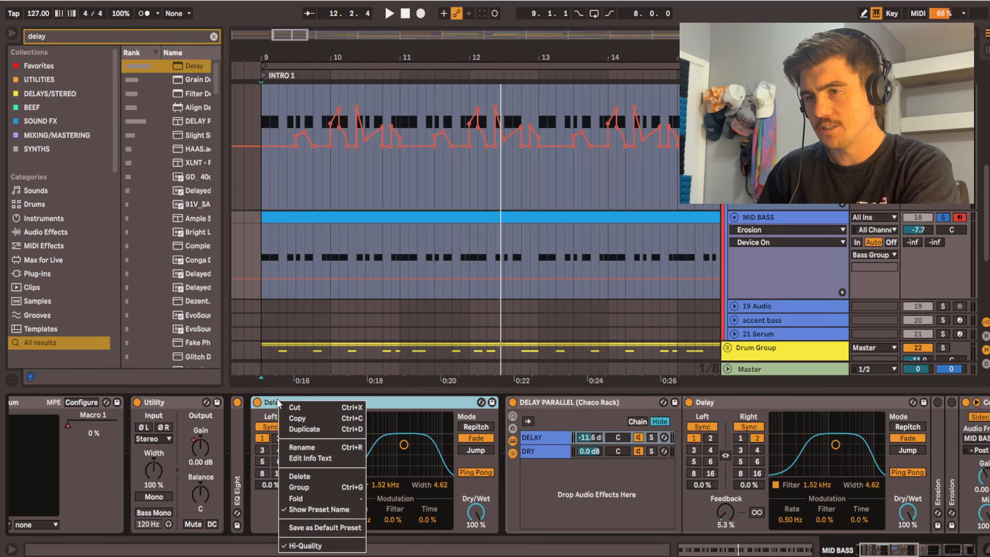
click(302, 491)
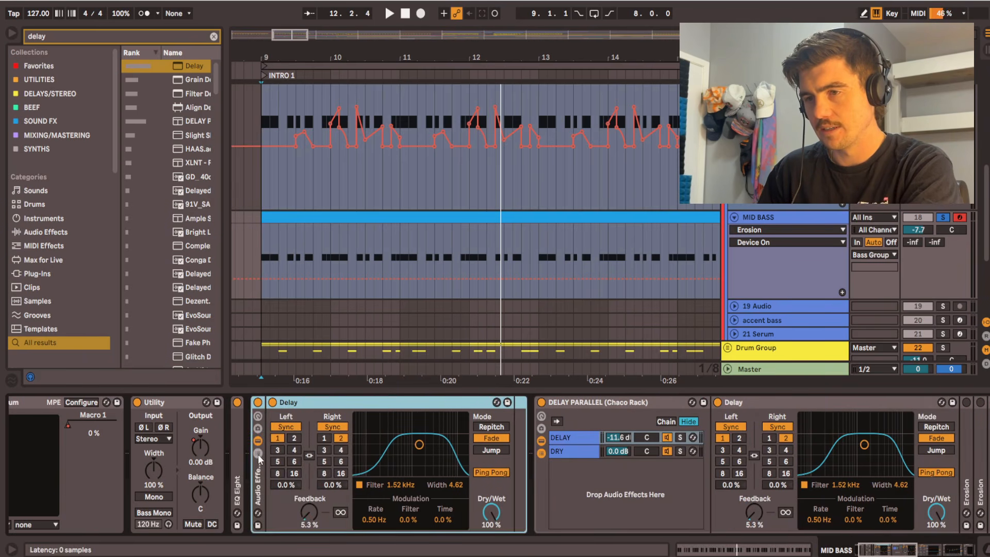
Step: Show the new rack's chain list, add a second empty chain beside Delay, and delete the rack
click(258, 452)
right_click(308, 459)
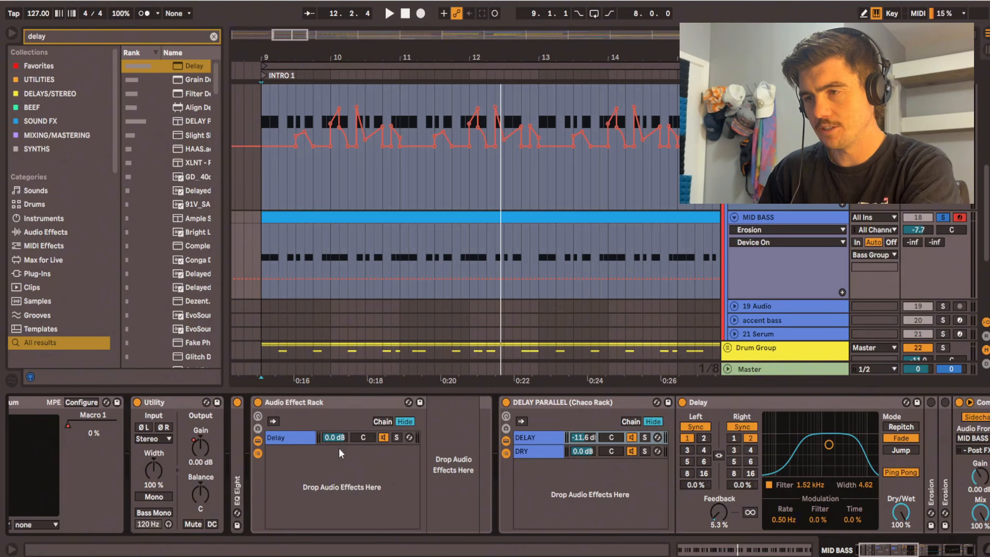
click(294, 407)
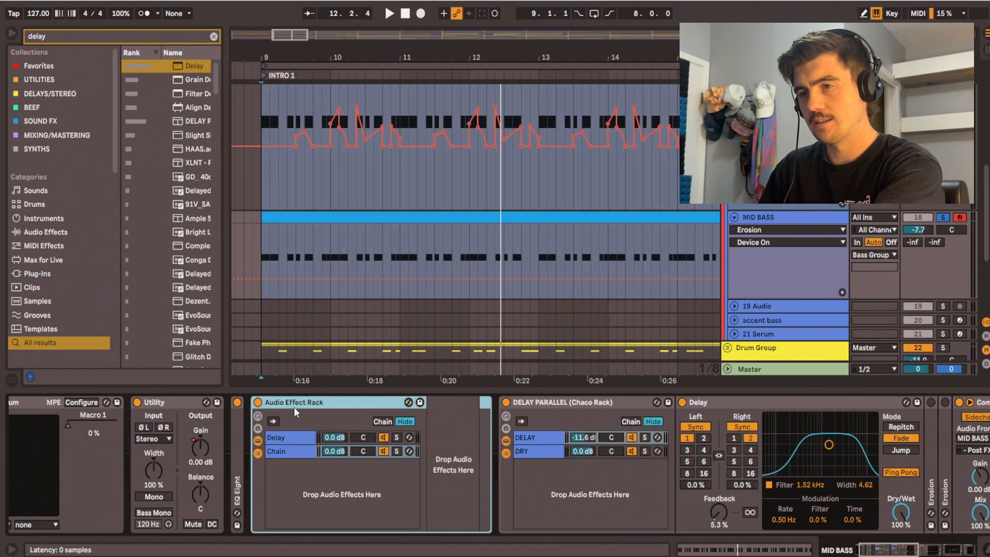
key(Delete)
Step: In the DELAY chain's Compressor, set the sidechain source to MID BASS, tapped from the DELAY PARALLEL rack's DRY chain Post FX
click(193, 437)
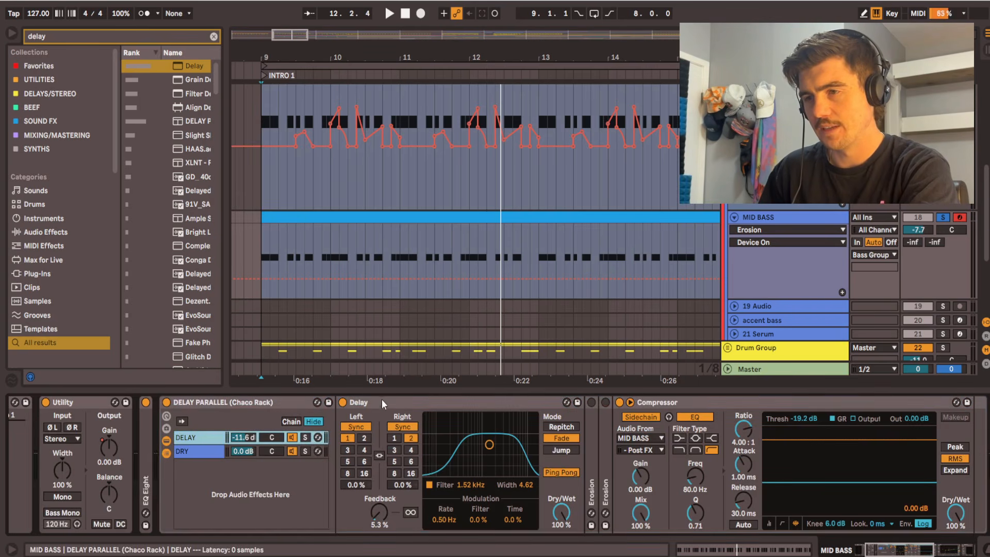
click(565, 512)
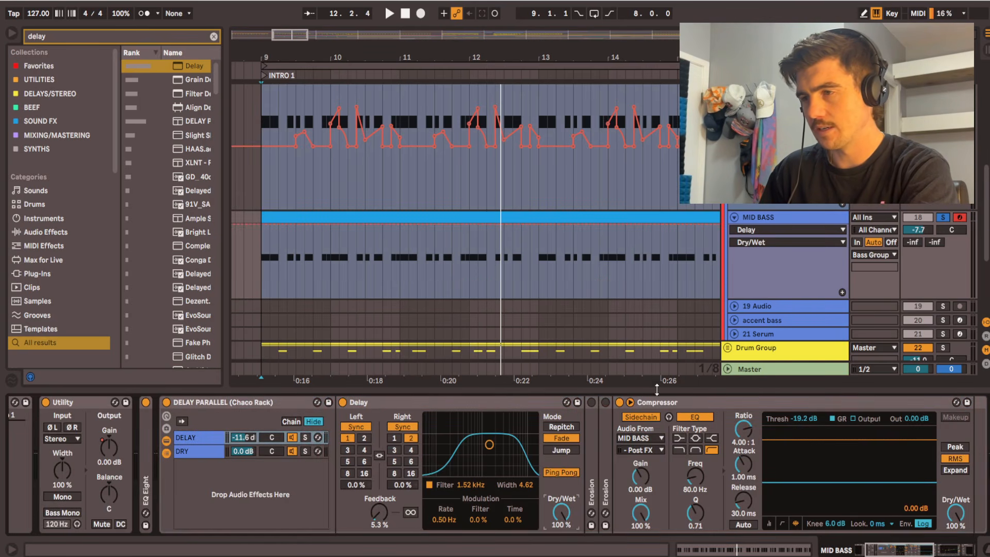
click(648, 437)
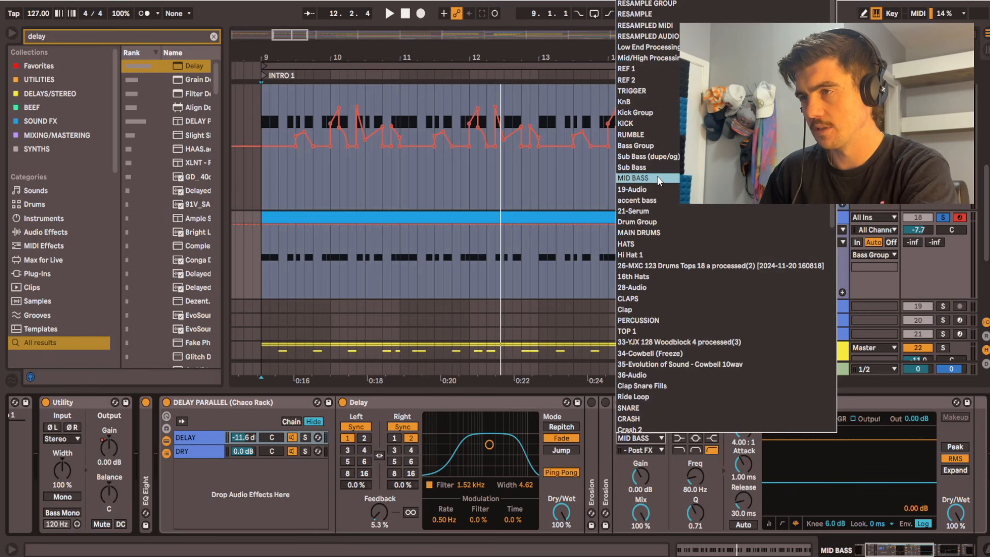
click(658, 179)
click(632, 452)
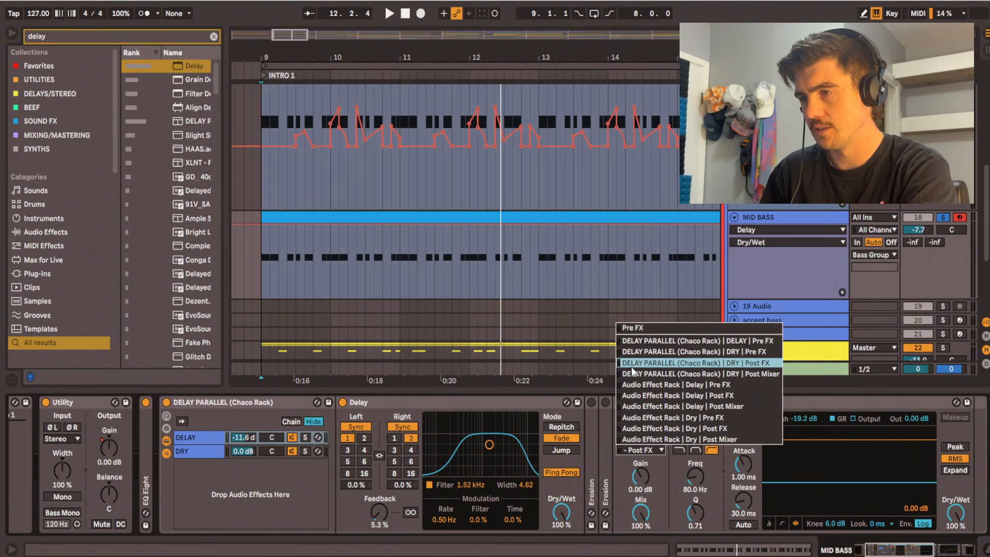
click(764, 364)
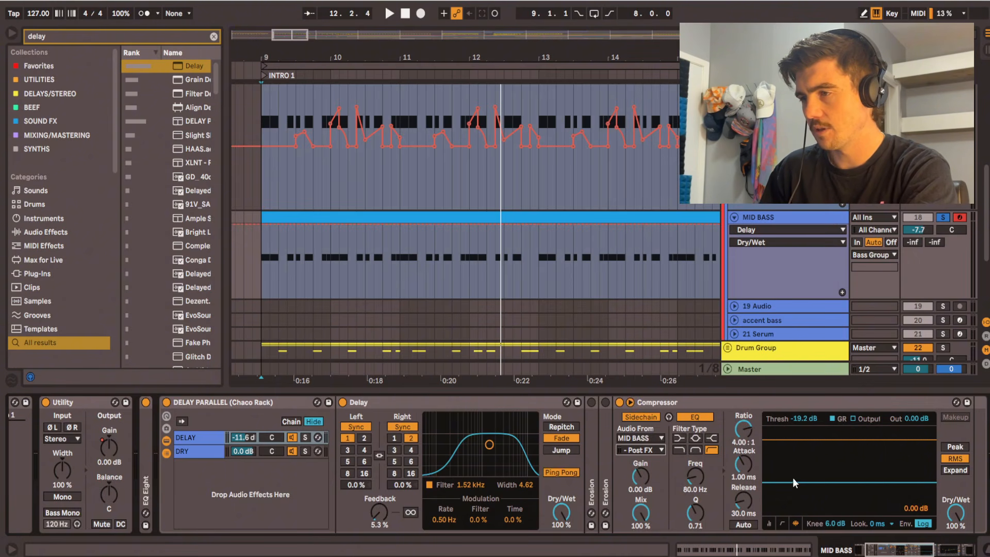
Step: During playback, try the Compressor threshold at -21.7 dB and 6.00 dB, and undo the threshold change
key(space)
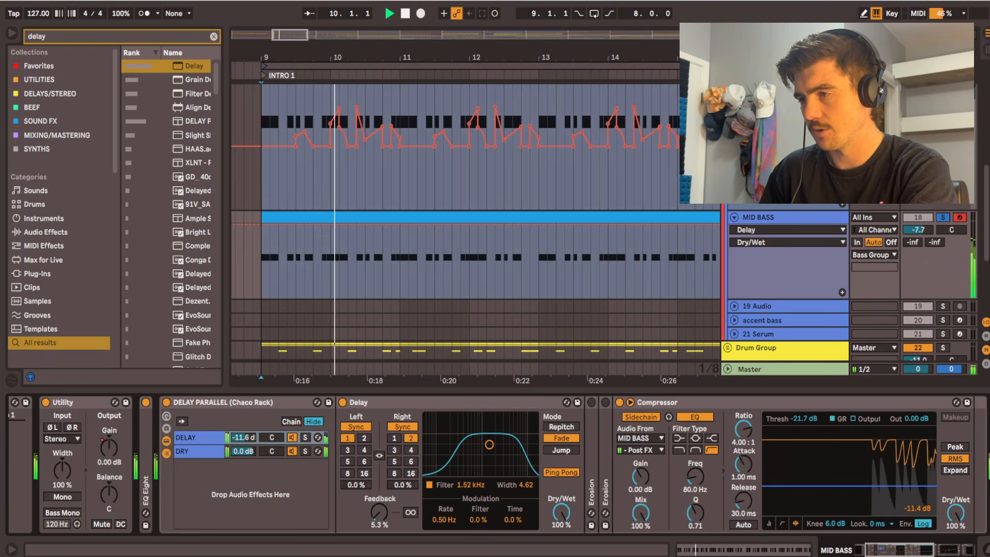
drag(846, 486, 846, 426)
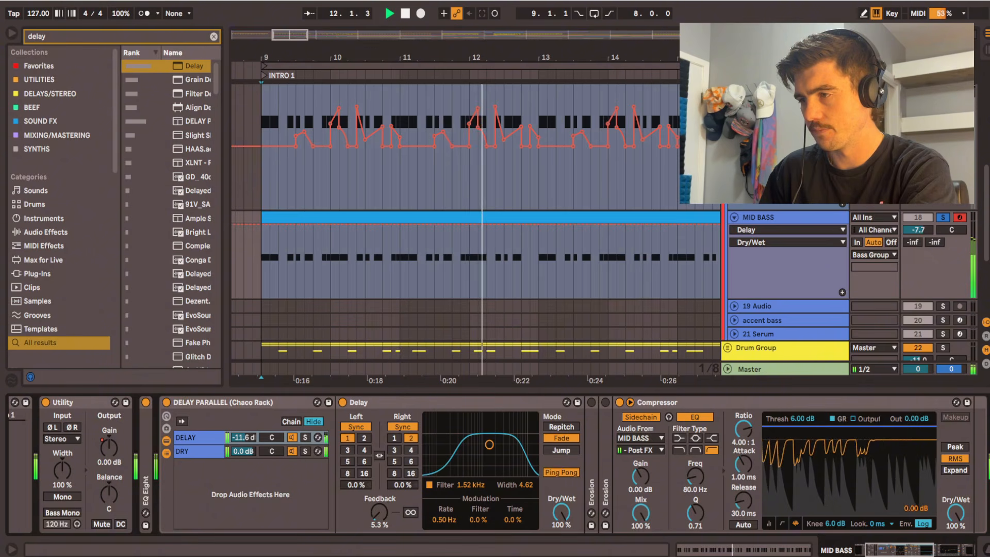
key(ctrl+z)
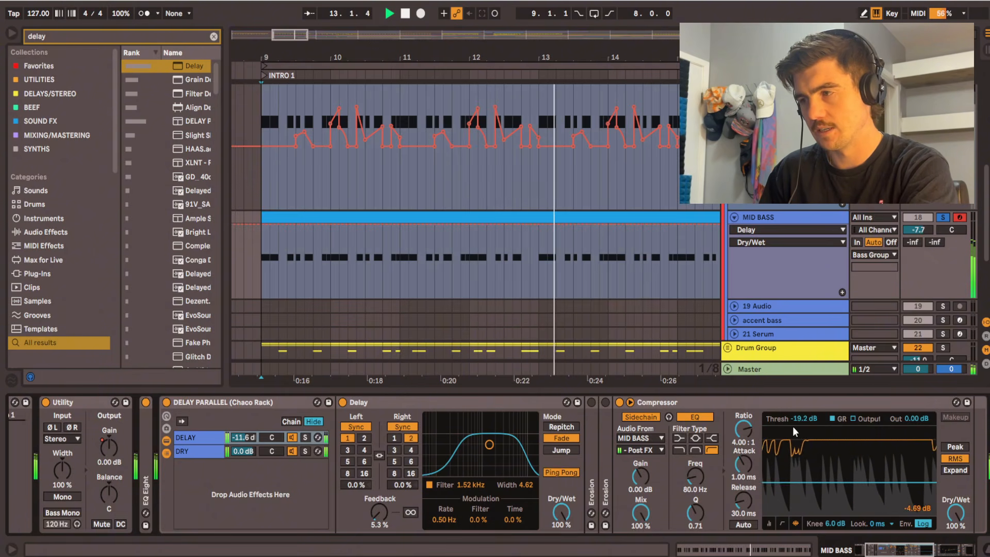
key(space)
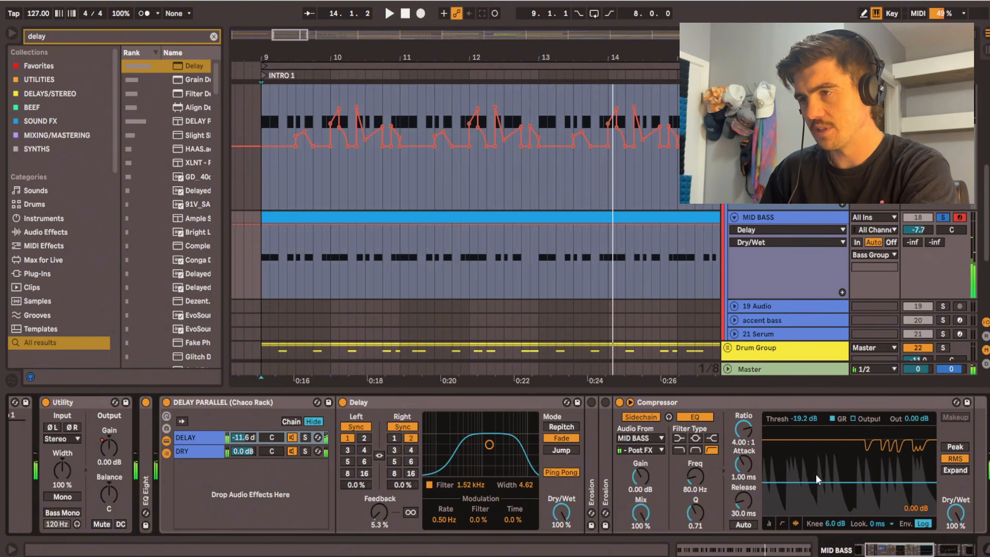
Step: Turn on and expand the first Erosion device after the Delay, and clear the browser search
drag(663, 196, 663, 218)
drag(614, 165, 620, 191)
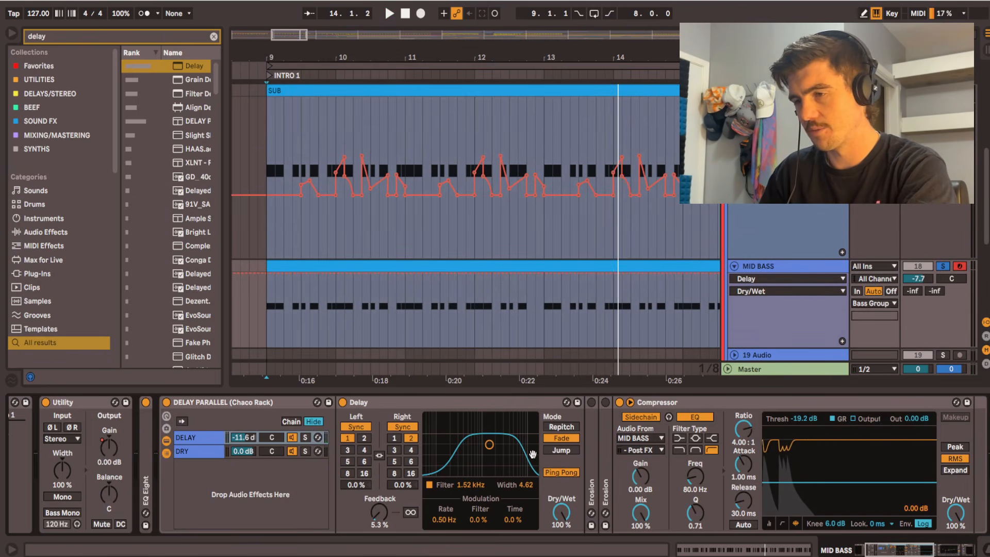
scroll(532, 453, right, 3)
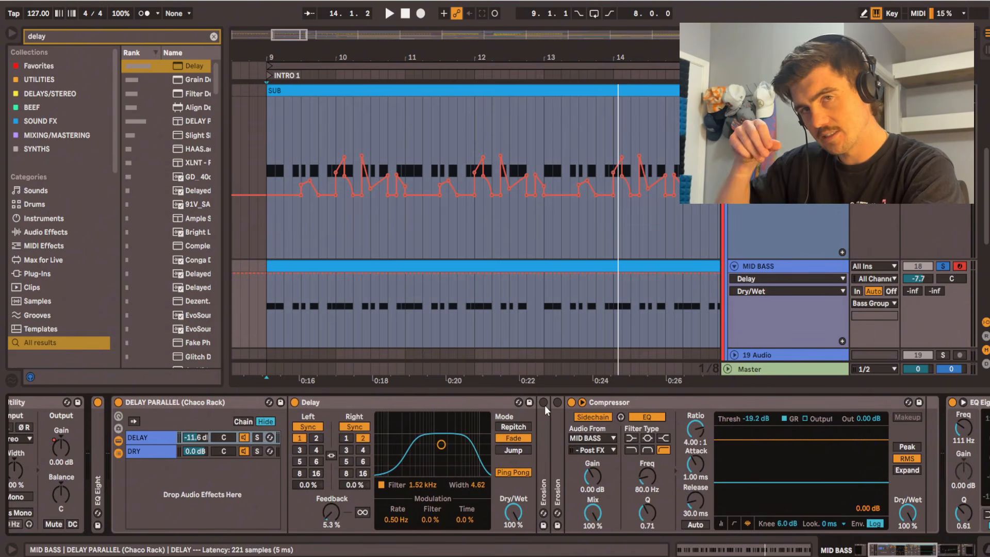
double_click(543, 429)
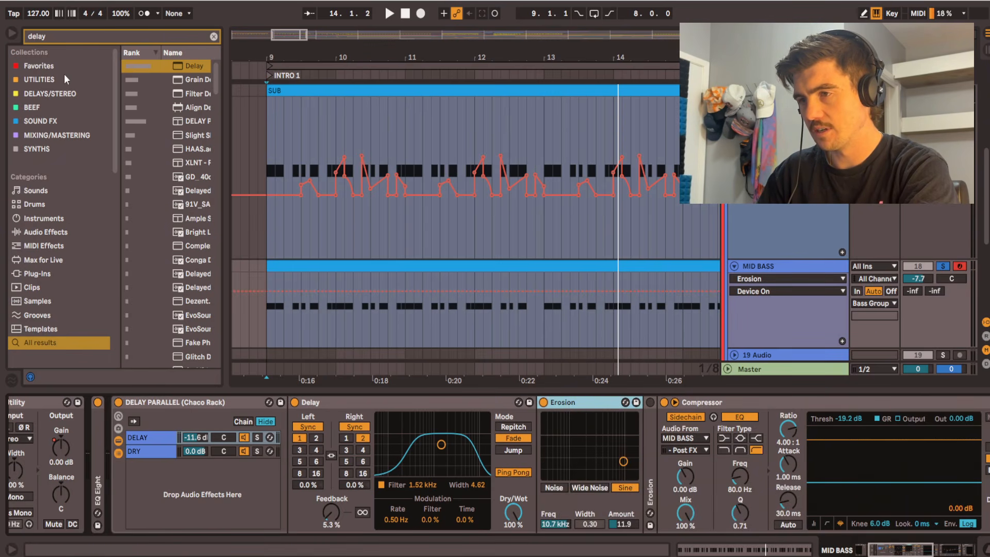
click(214, 37)
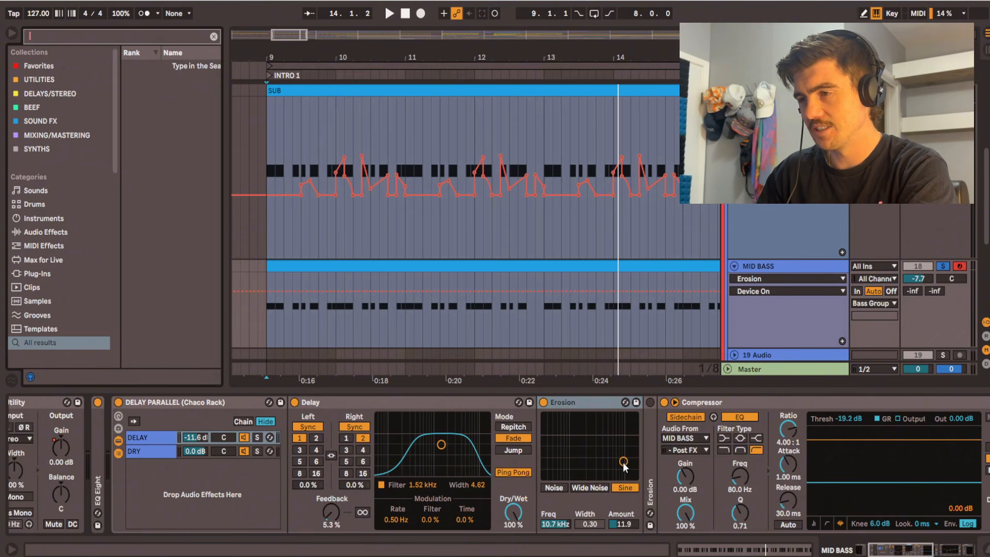
Step: Audition the first Erosion device, expand and turn on the second Erosion, and resume playback
key(space)
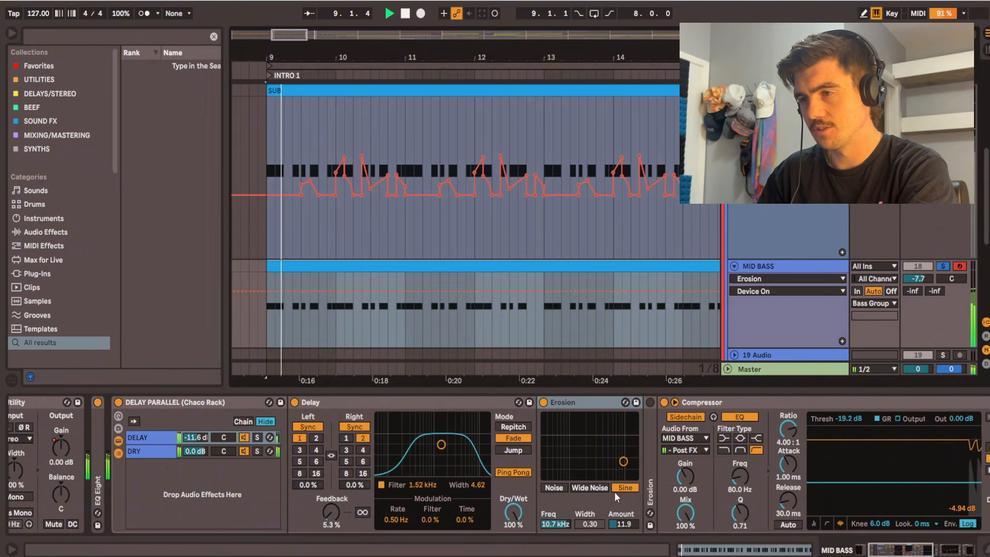
key(space)
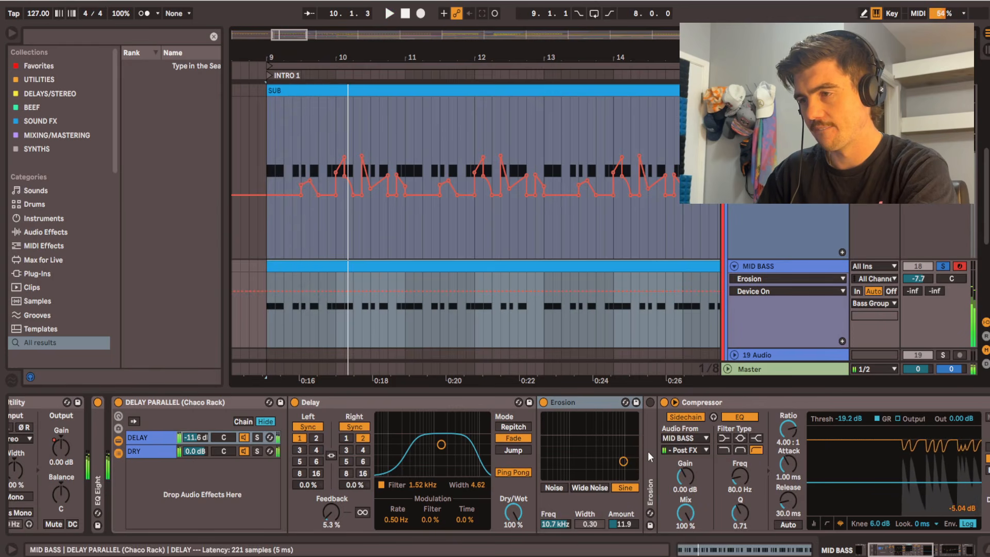
scroll(552, 450, right, 4)
double_click(505, 433)
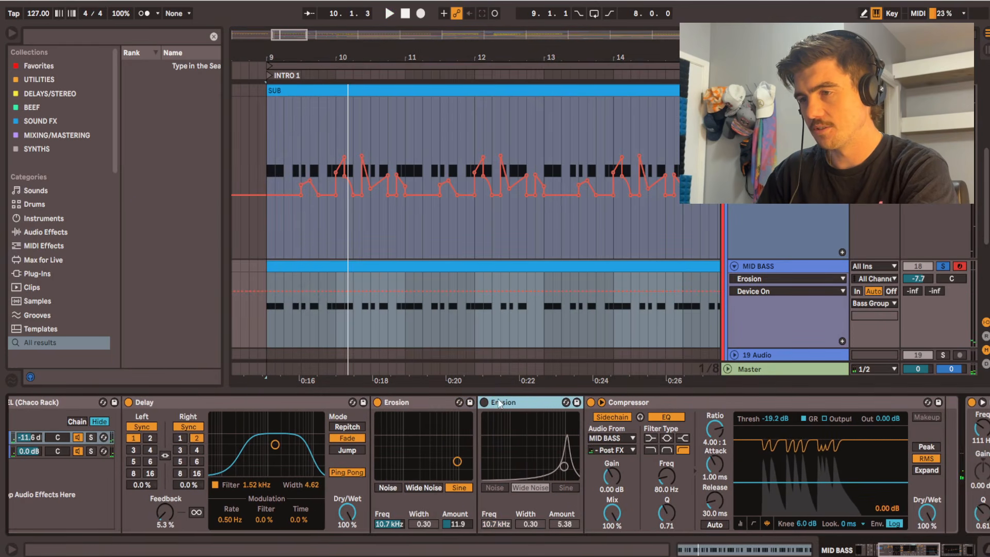
key(space)
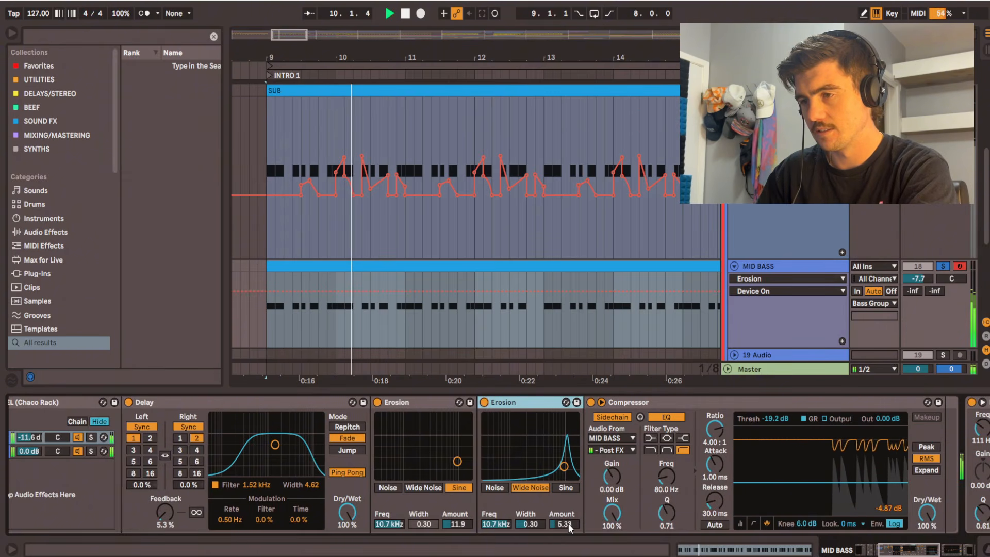
Step: Try the second Erosion's Amount at 78.9 during playback, and undo the change
drag(568, 523, 568, 464)
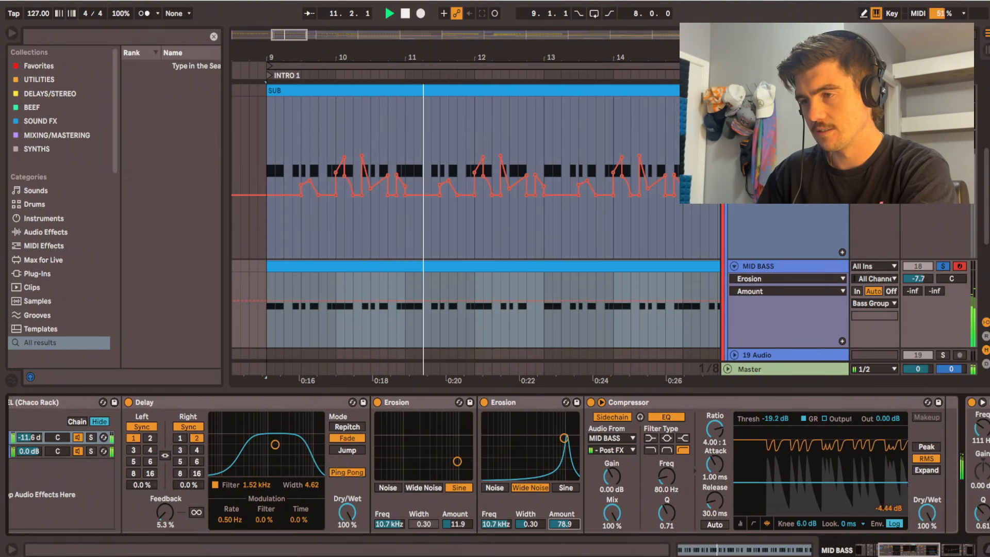
key(super+z)
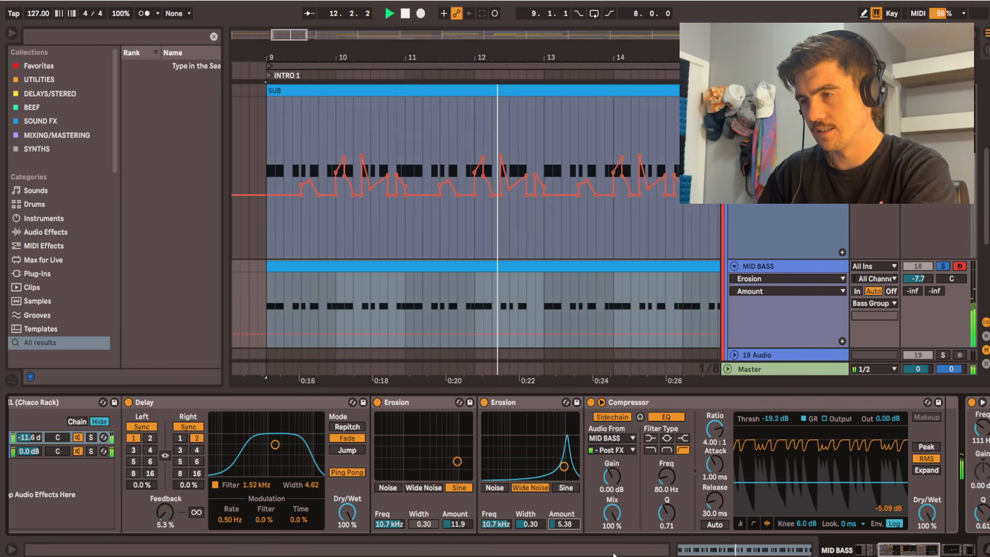
key(space)
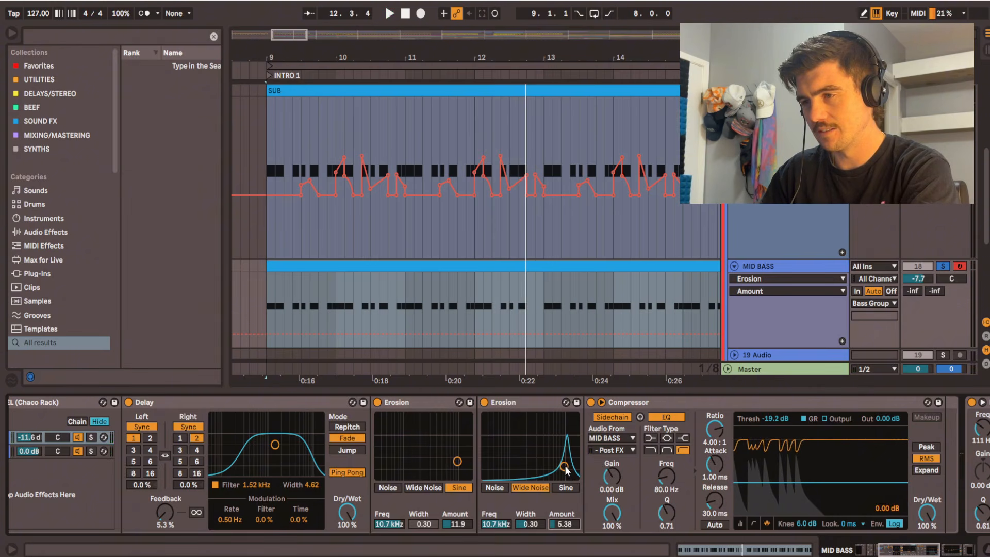
scroll(639, 449, right, 3)
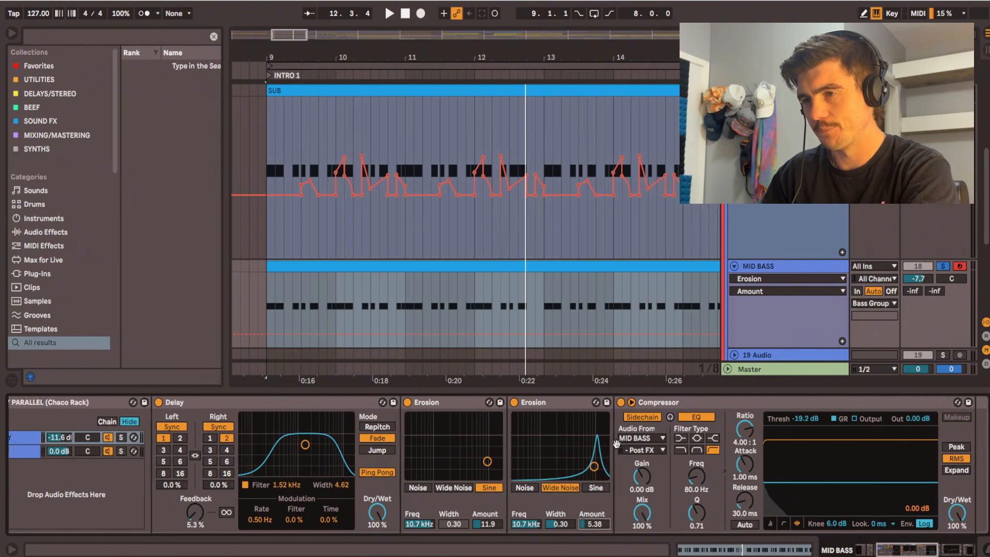
scroll(535, 449, left, 5)
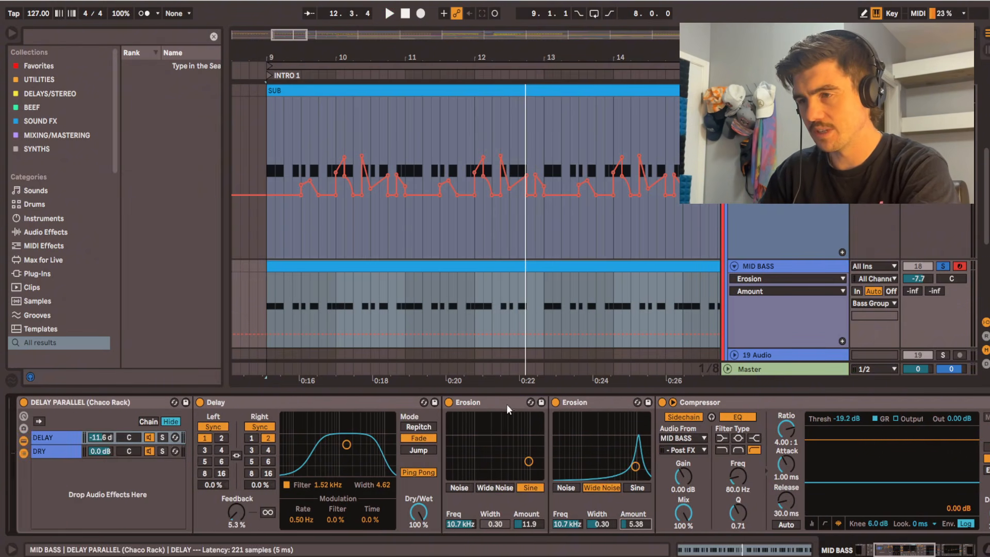
double_click(487, 402)
double_click(487, 401)
Step: Solo the Sub Bass track and loop playback from bar 9 to bar 13
scroll(417, 318, up, 2)
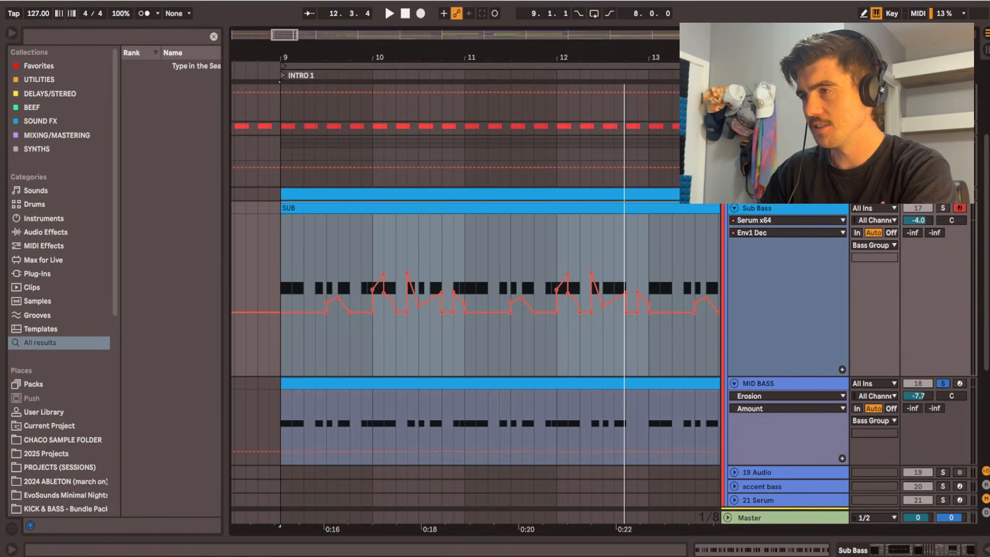
click(943, 209)
key(space)
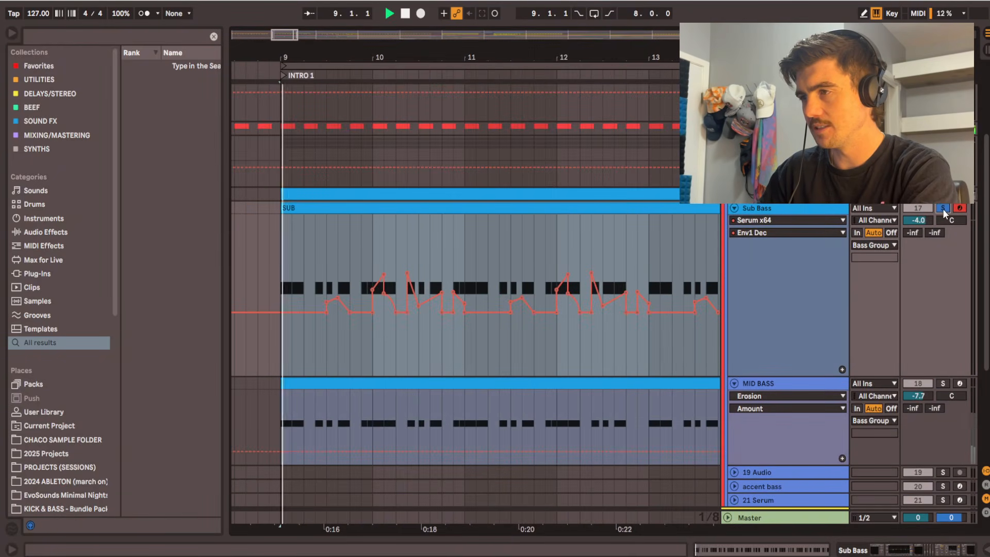
click(556, 243)
drag(556, 243, 292, 253)
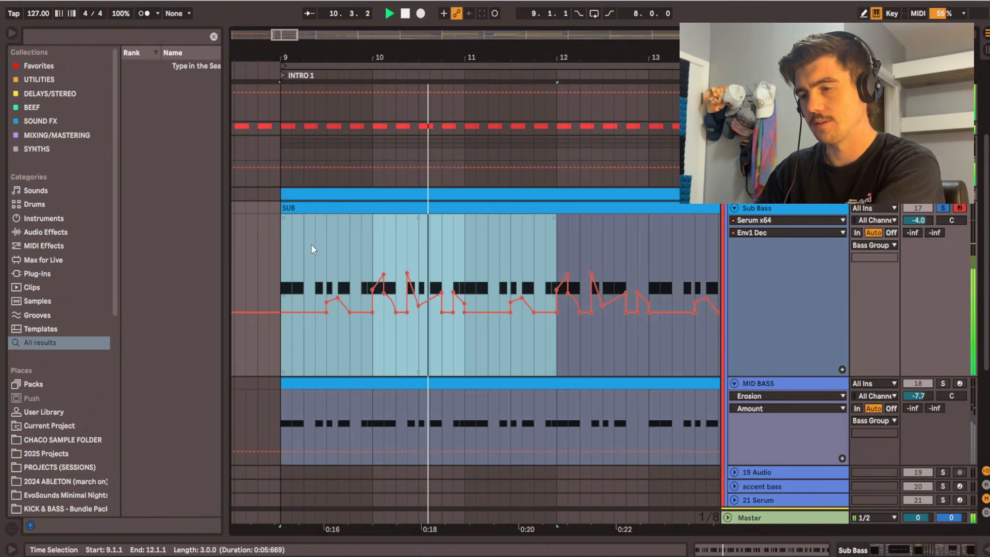
key(ctrl+l)
drag(556, 64, 648, 64)
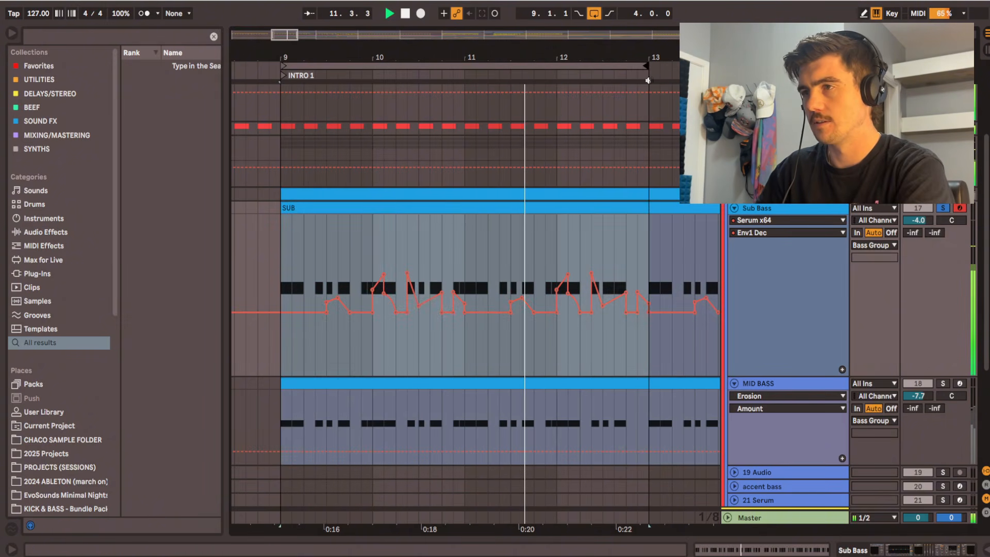
Step: Open the Sub Bass track's Serum window and watch Envelope 1's automated decay during playback
double_click(757, 208)
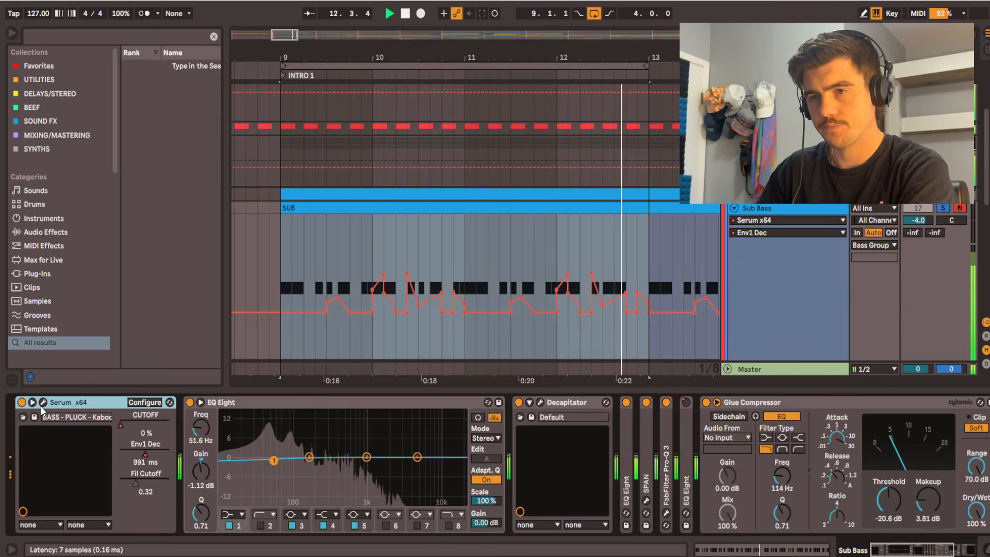
click(44, 403)
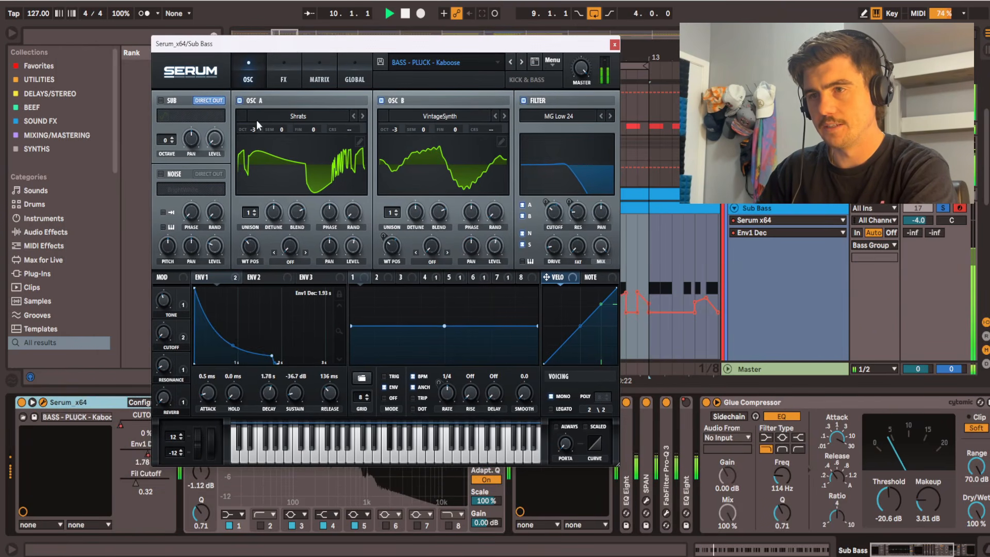
click(215, 278)
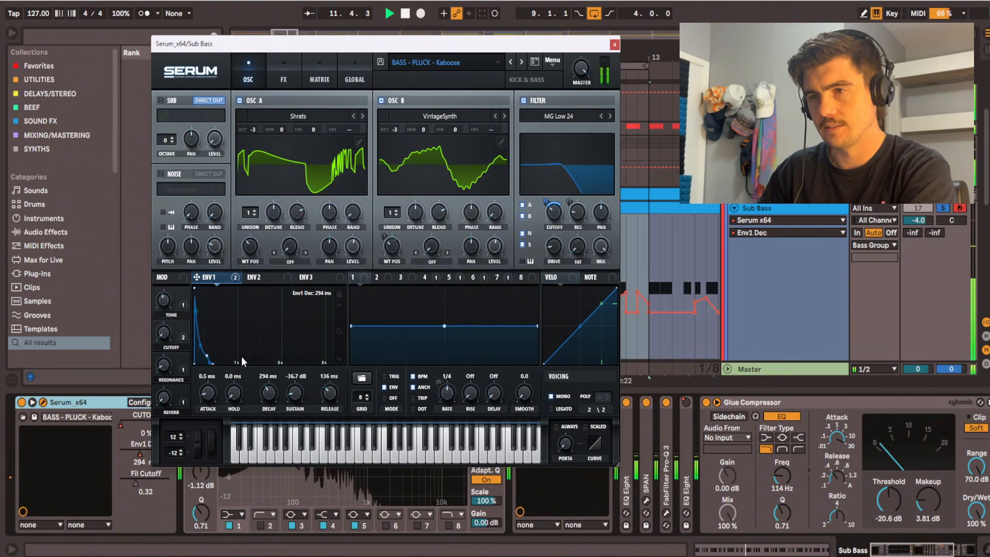
drag(206, 356, 237, 356)
key(space)
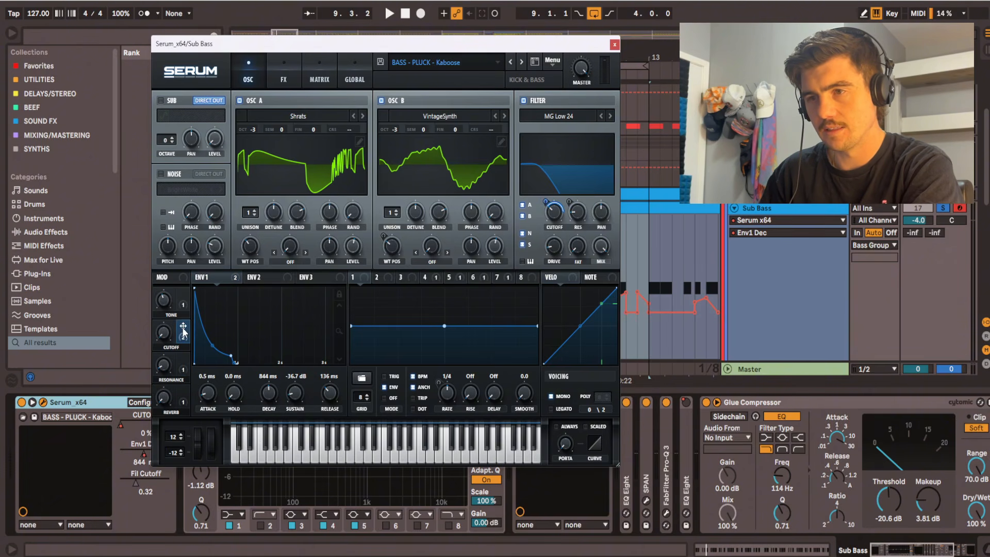
Step: Try Serum's Envelope 1 Decay at 247 ms and 524 ms during playback, re-enable the automation and close the plugin window
drag(535, 50, 554, 466)
drag(303, 464, 275, 68)
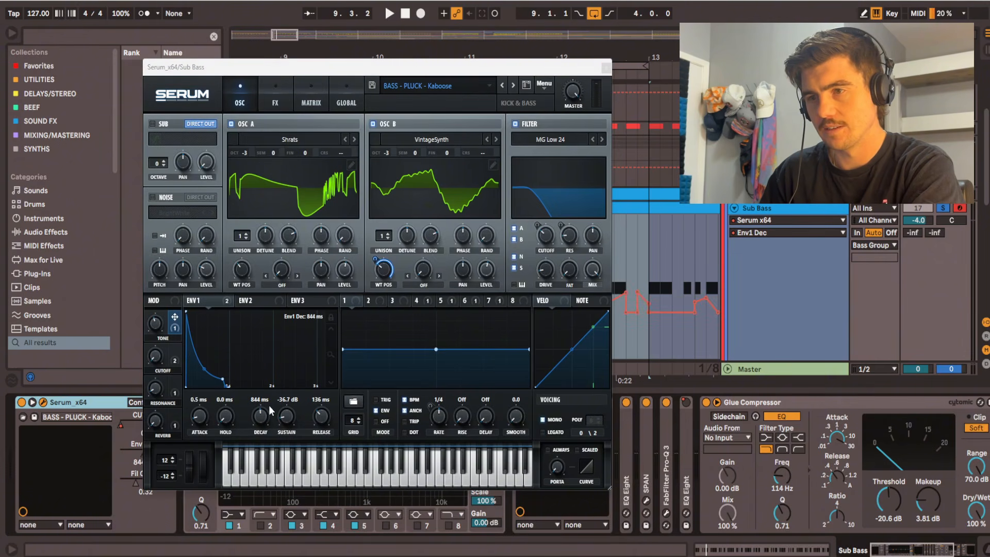
mouse_move(259, 431)
mouse_down()
mouse_move(258, 443)
mouse_move(260, 428)
mouse_up()
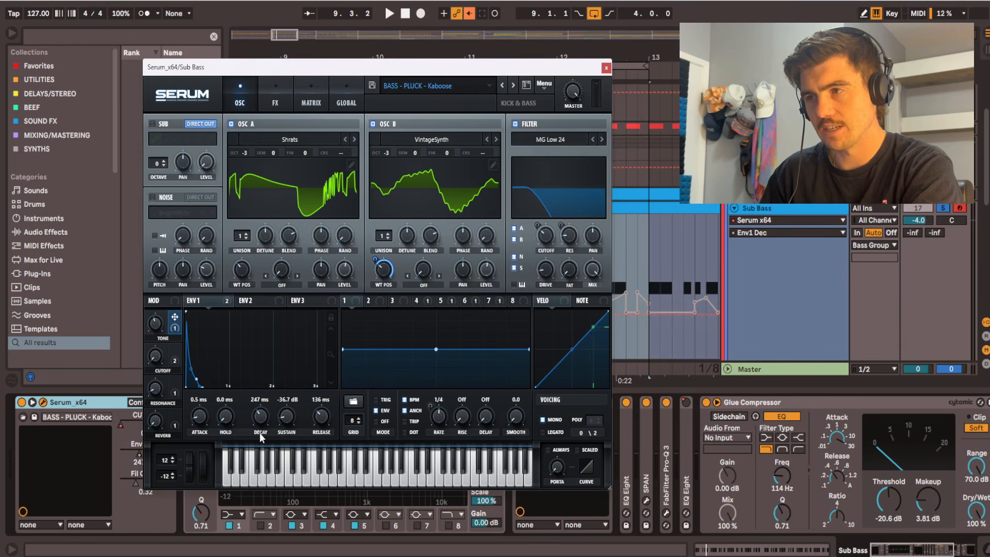
key(space)
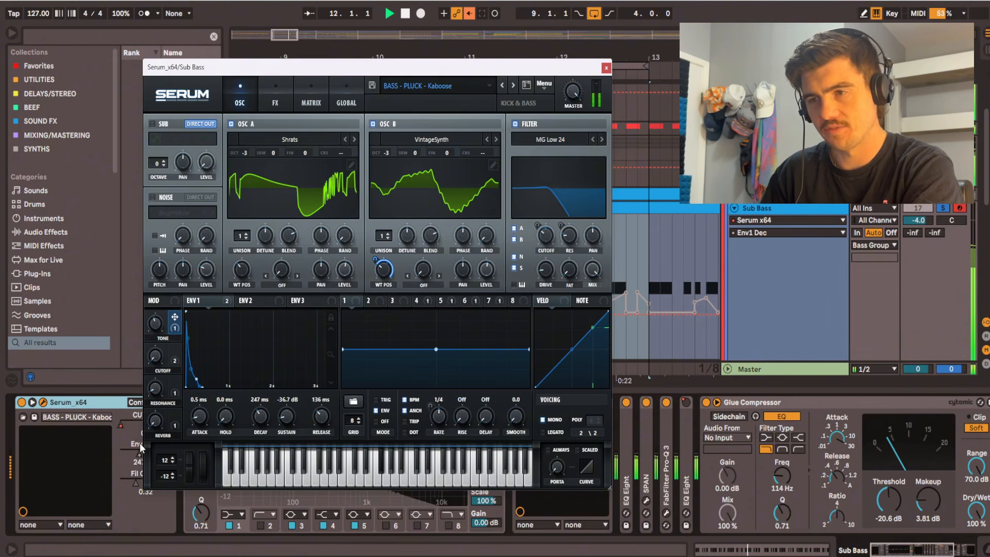
drag(260, 420, 284, 438)
key(space)
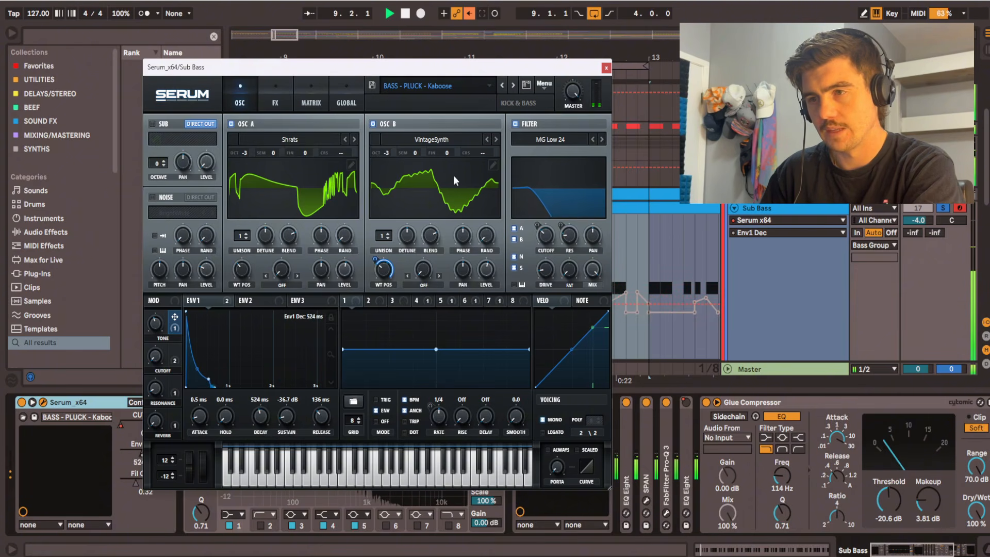
click(469, 14)
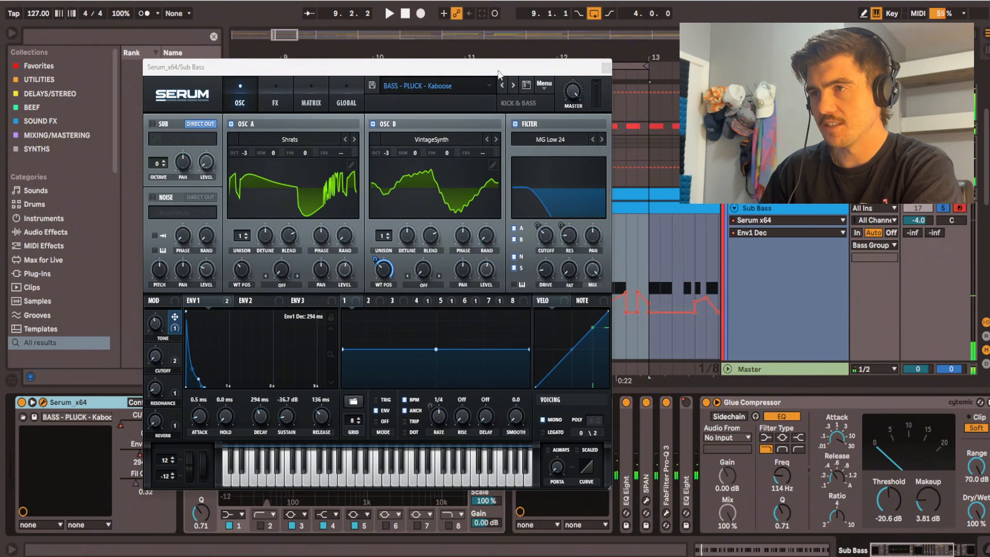
click(605, 68)
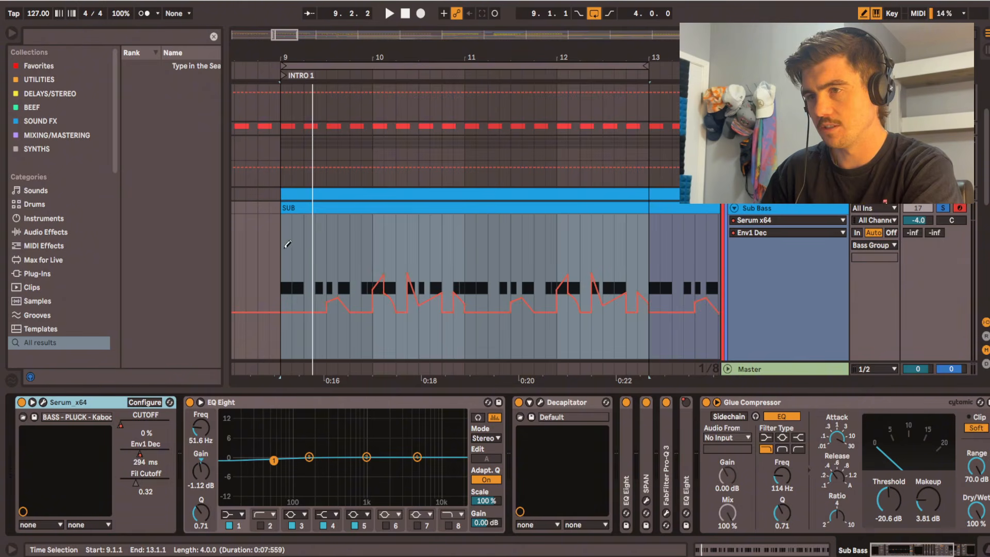
Step: Try the Sub Bass Env1 Dec automation point at bar 10 at 0.60 and 0.49, undo the changes, and audition the passage
mouse_move(298, 231)
mouse_down()
mouse_move(494, 214)
mouse_move(317, 256)
mouse_move(450, 281)
mouse_move(591, 251)
mouse_up()
key(ctrl+z)
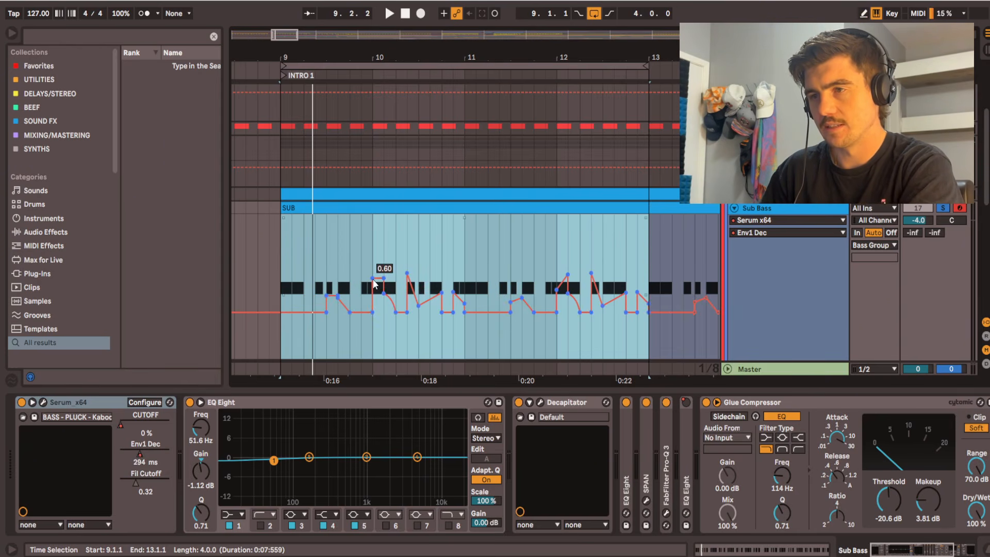
drag(374, 280, 375, 298)
key(ctrl+z)
click(381, 259)
key(space)
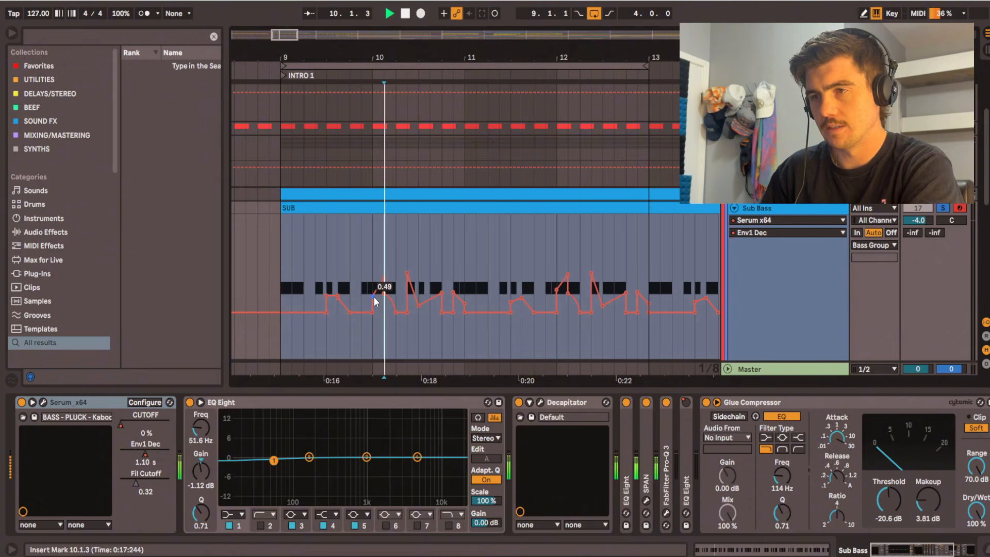
key(space)
Step: Replace the Env1 Dec automation curve with rising ramps from 10.2.3 to 11.1.1 and from bar 11 up to 0.53 at bar 13
click(349, 251)
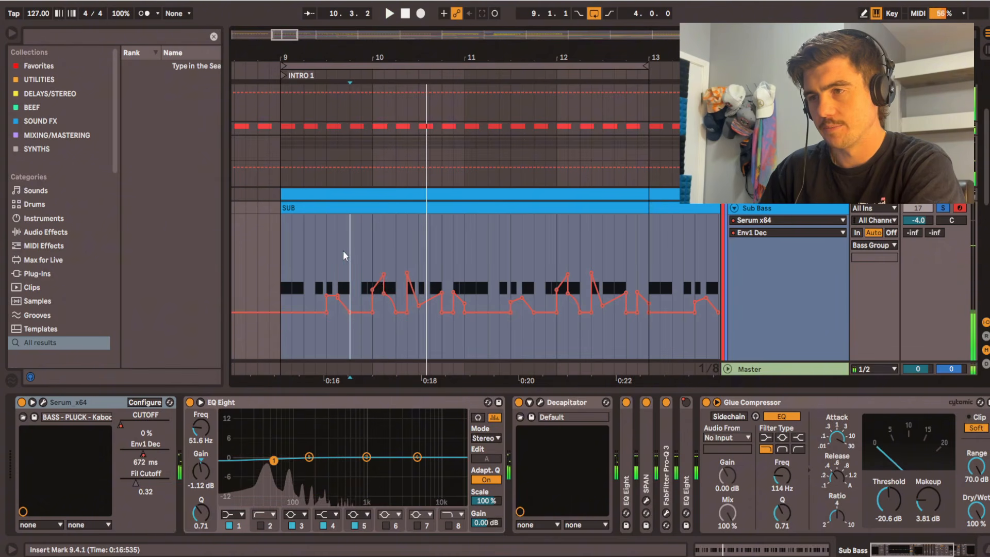
click(271, 256)
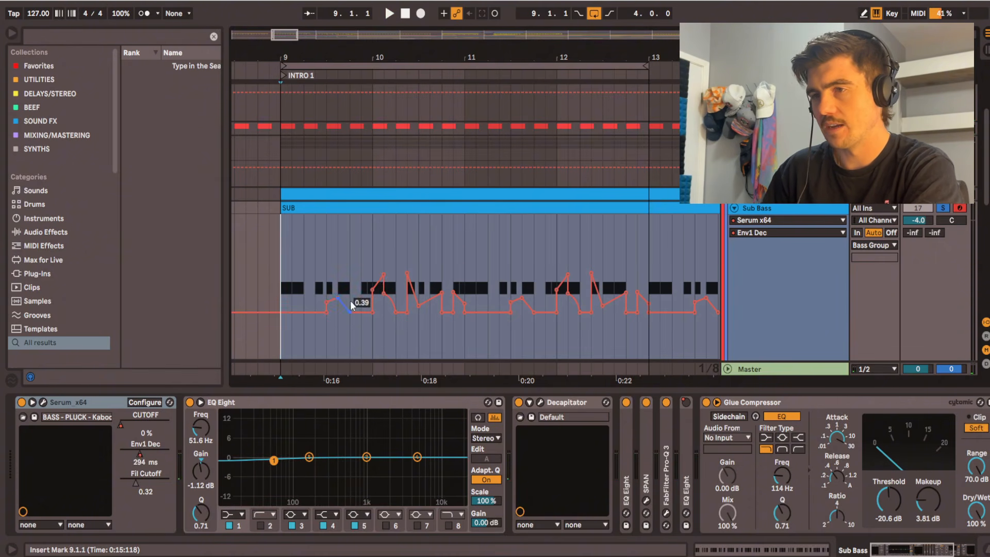
drag(329, 302, 648, 301)
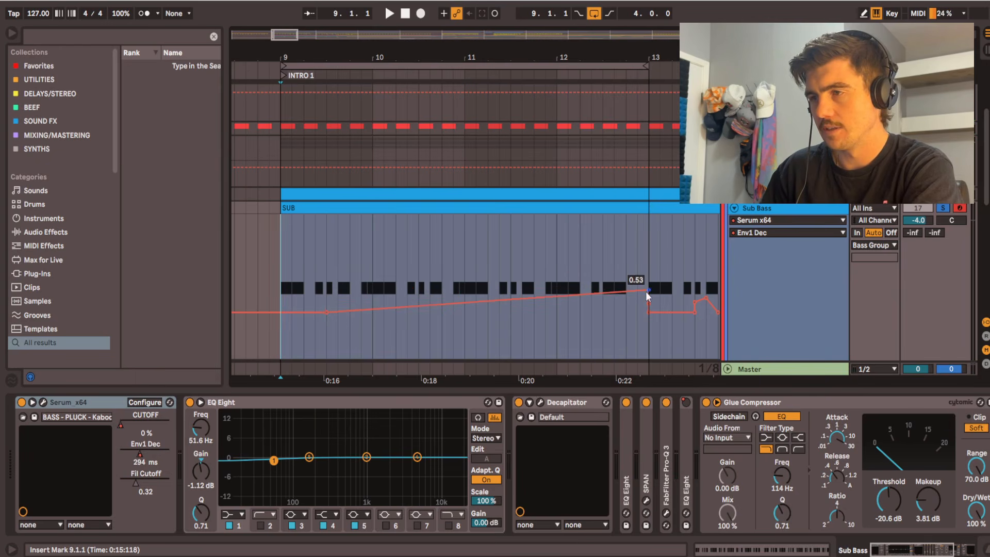
drag(325, 312, 409, 294)
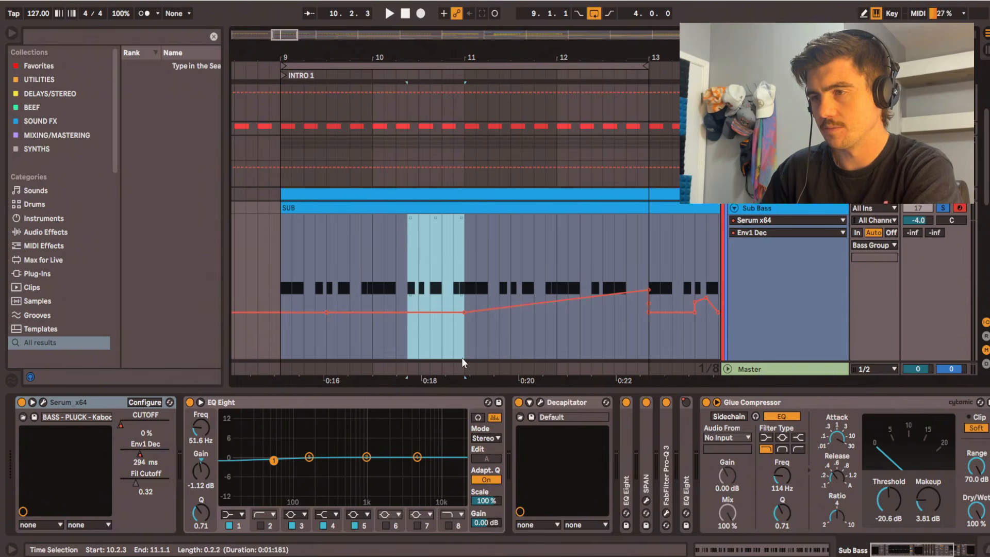
scroll(466, 329, down, 1)
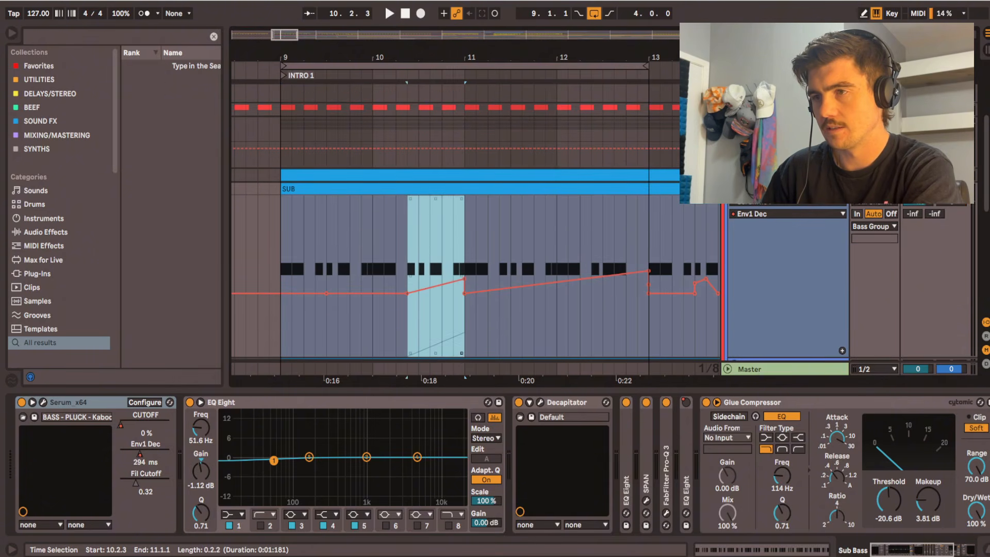
Step: Play back the ramped decay automation from bar 9 and raise the point at bar 13 to 0.62
drag(465, 239, 282, 242)
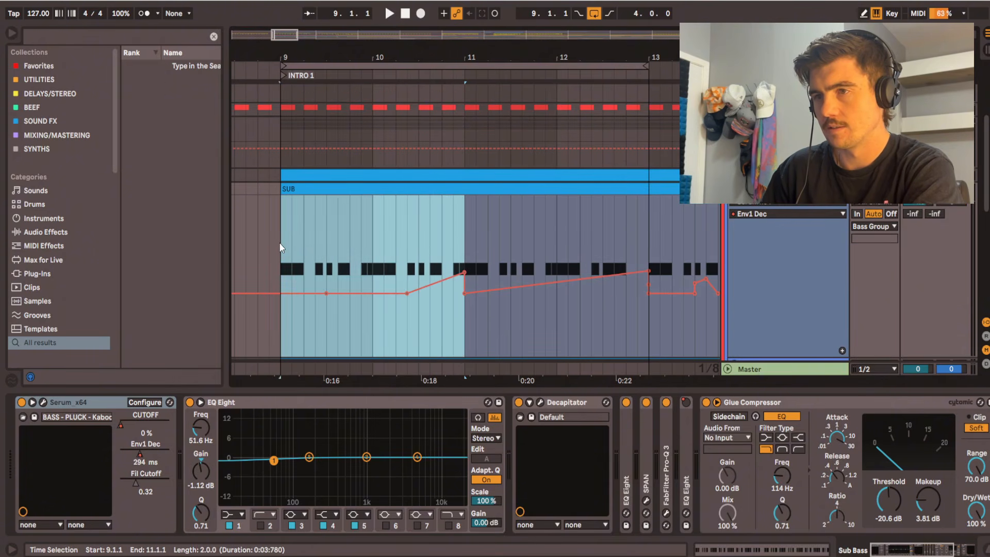
key(space)
click(364, 333)
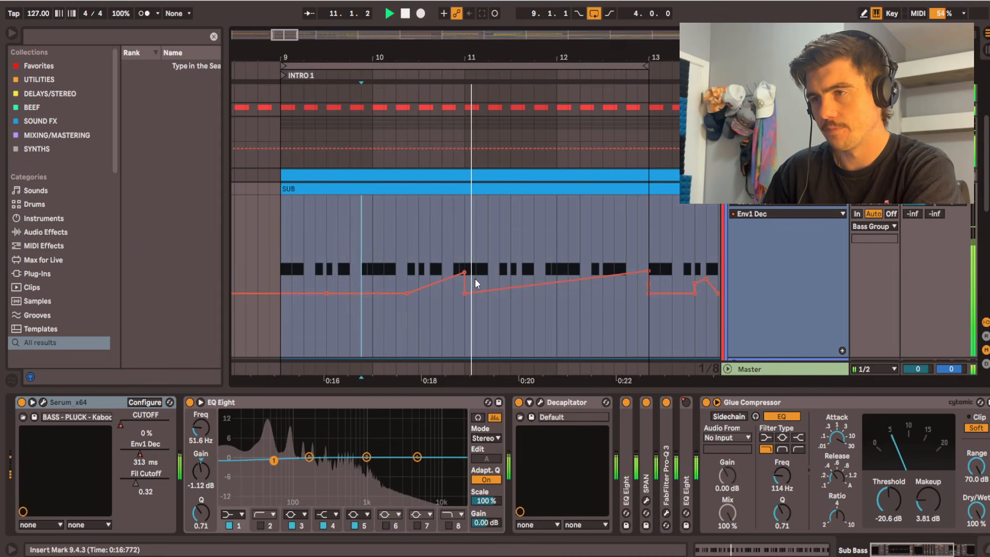
drag(649, 271, 648, 256)
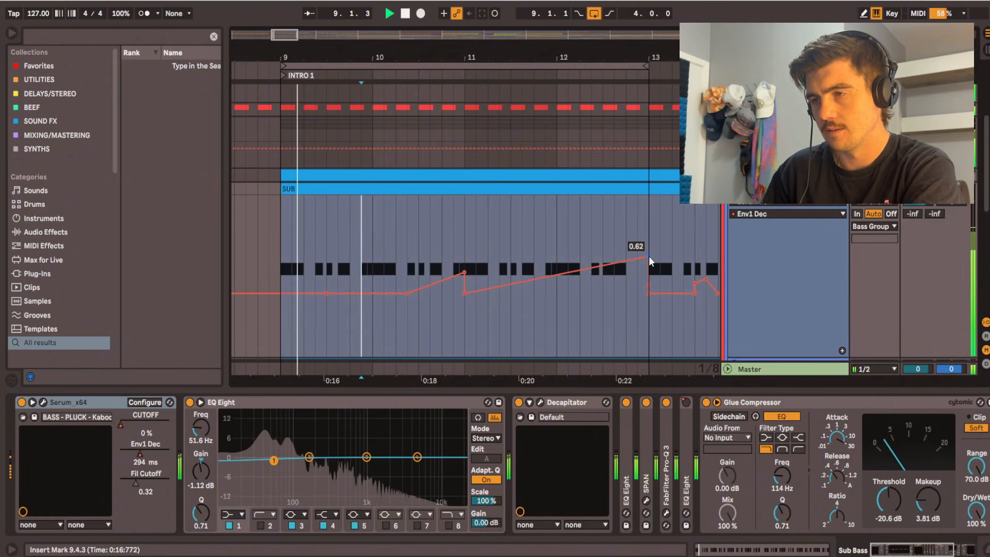
key(space)
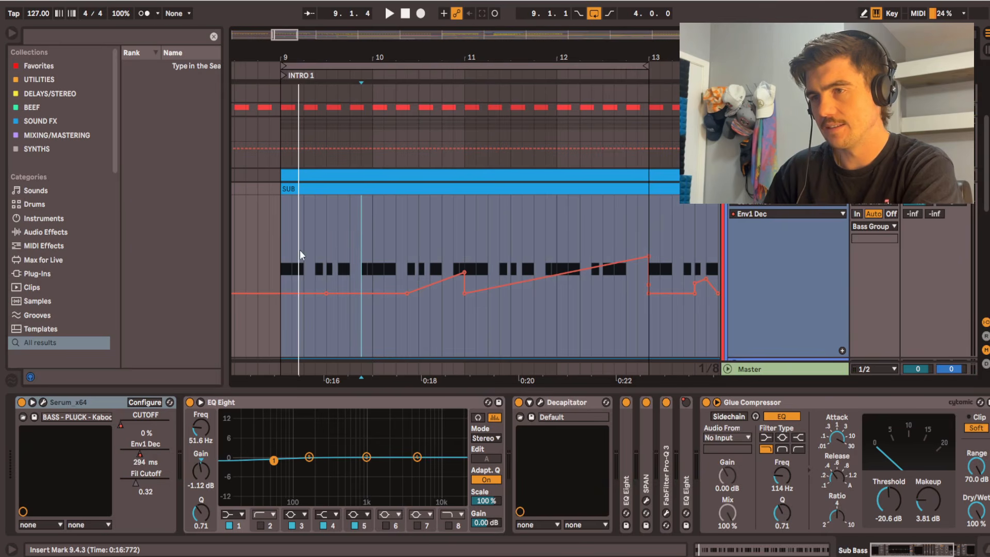
Step: Undo the ramp edits to restore the original Env1 Dec automation on the Sub Bass track
key(ctrl+z)
key(ctrl+z)
key(ctrl+z)
key(ctrl+z)
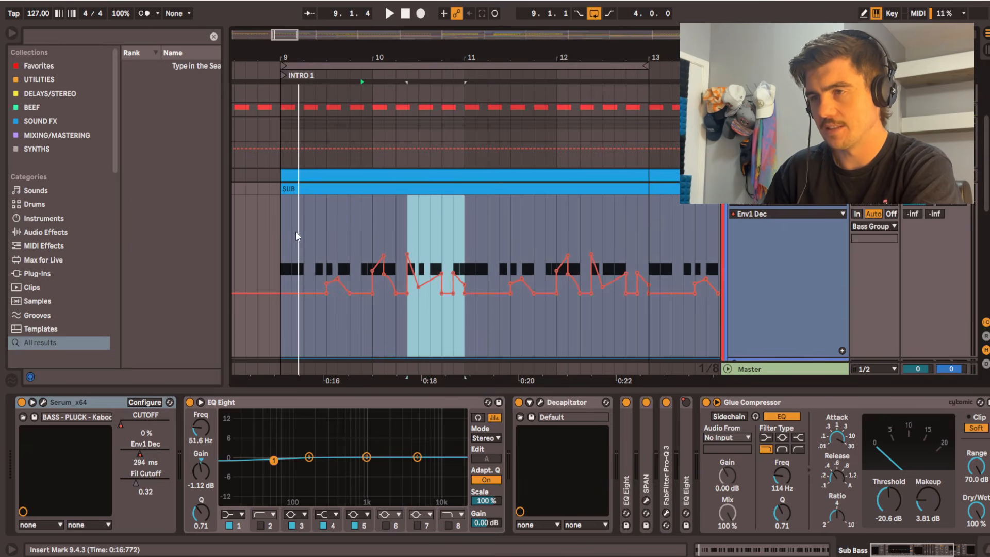
Step: Open the SUB clip's MIDI notes, collapse the velocity lane, and examine the F#3 pattern in the first bars
click(280, 225)
double_click(315, 188)
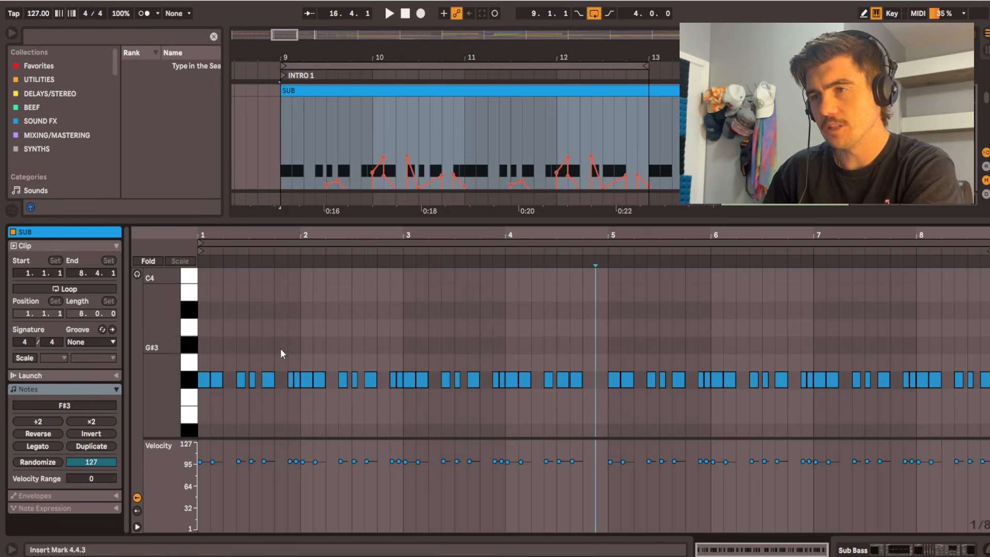
scroll(216, 393, up, 5)
scroll(434, 415, up, 1)
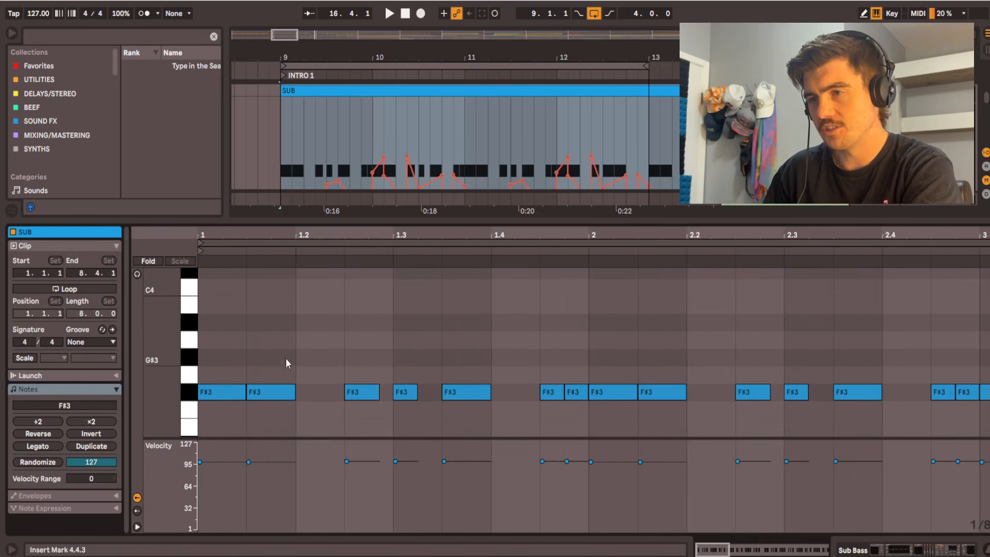
drag(341, 440, 340, 531)
scroll(269, 363, down, 3)
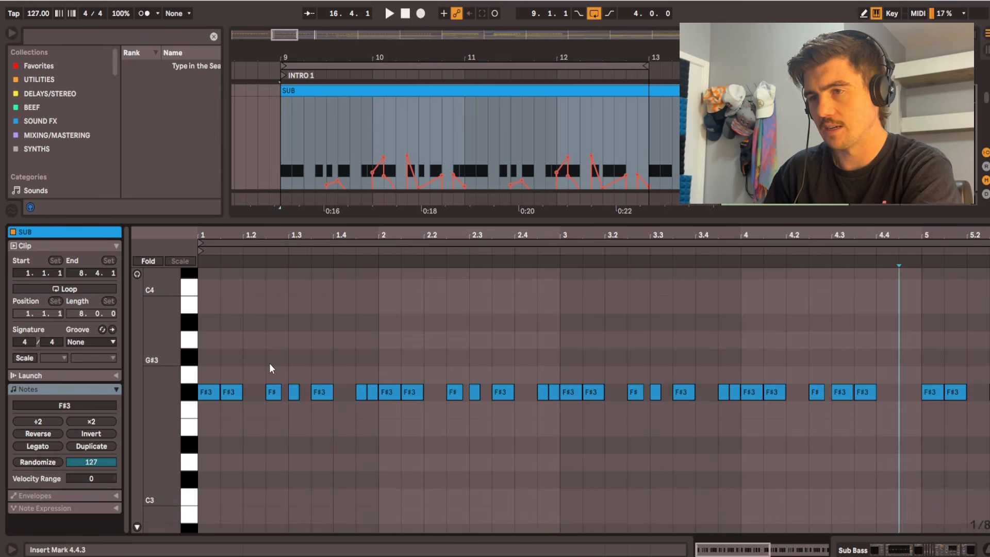
scroll(243, 403, up, 3)
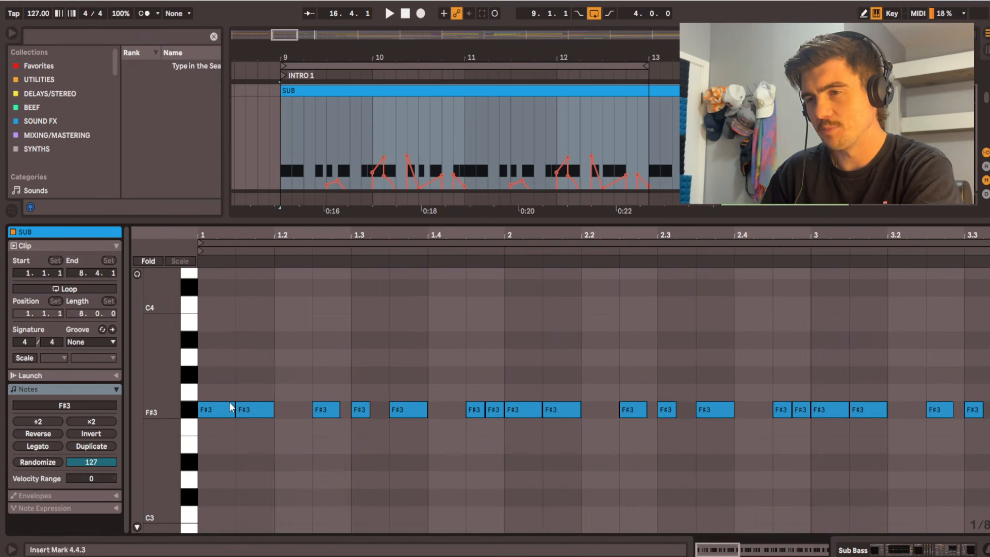
drag(218, 371, 269, 463)
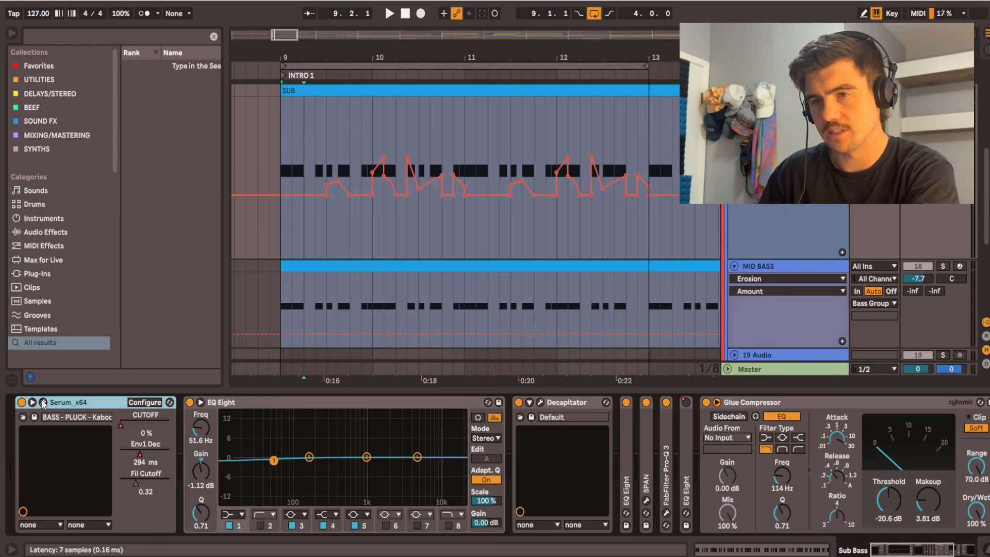
Step: Try an Env1 release of 14 ms in the Sub Bass track's Serum and play back the sub
click(43, 402)
drag(323, 75, 313, 71)
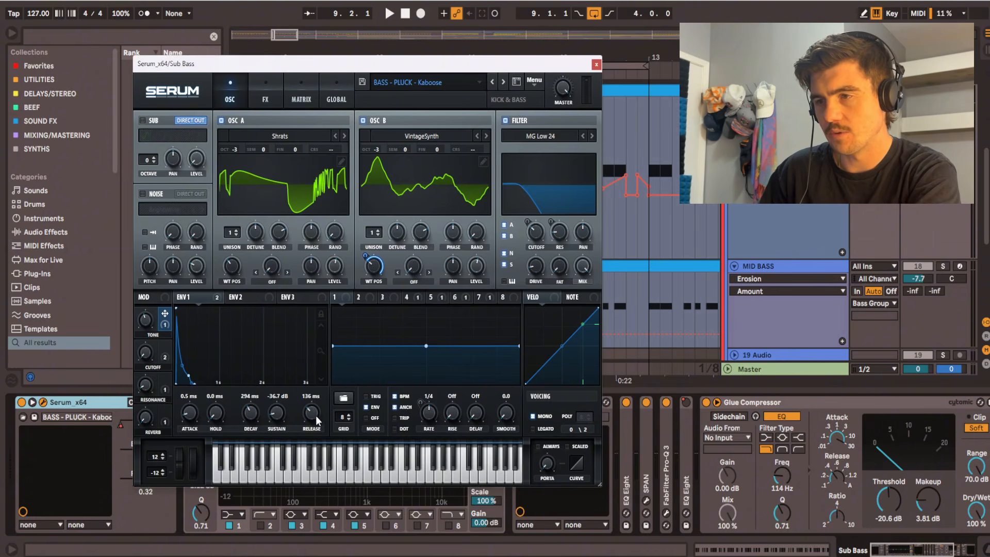
drag(316, 420, 316, 435)
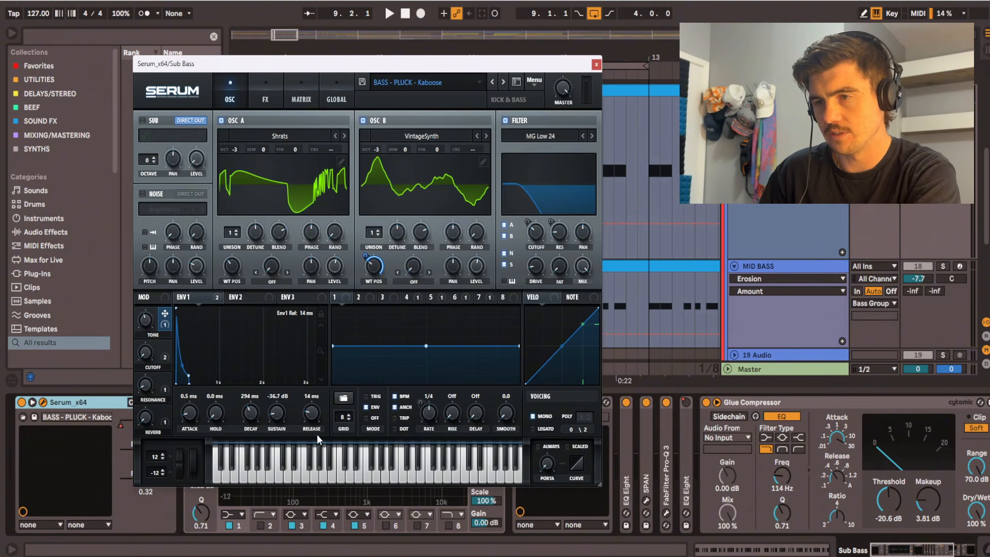
key(space)
drag(251, 413, 250, 401)
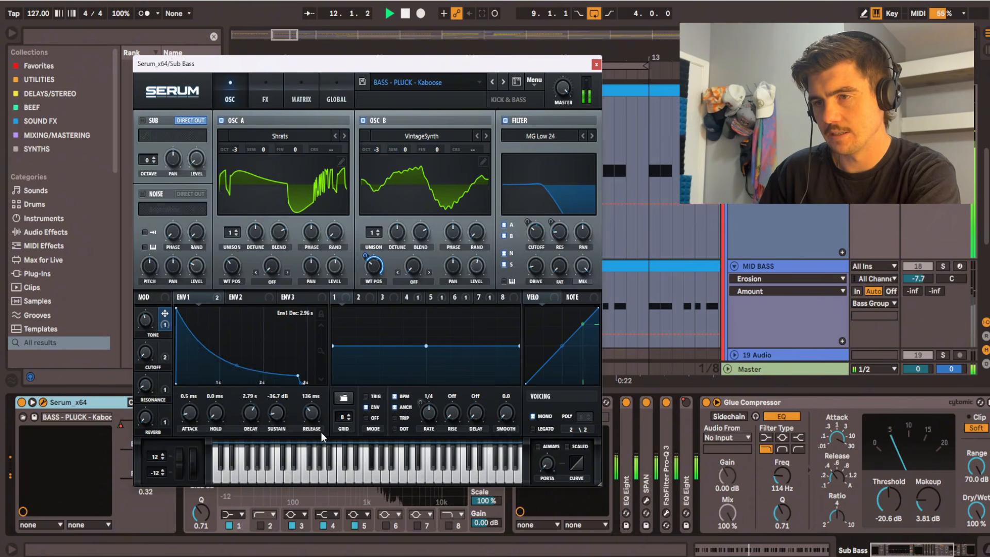
key(space)
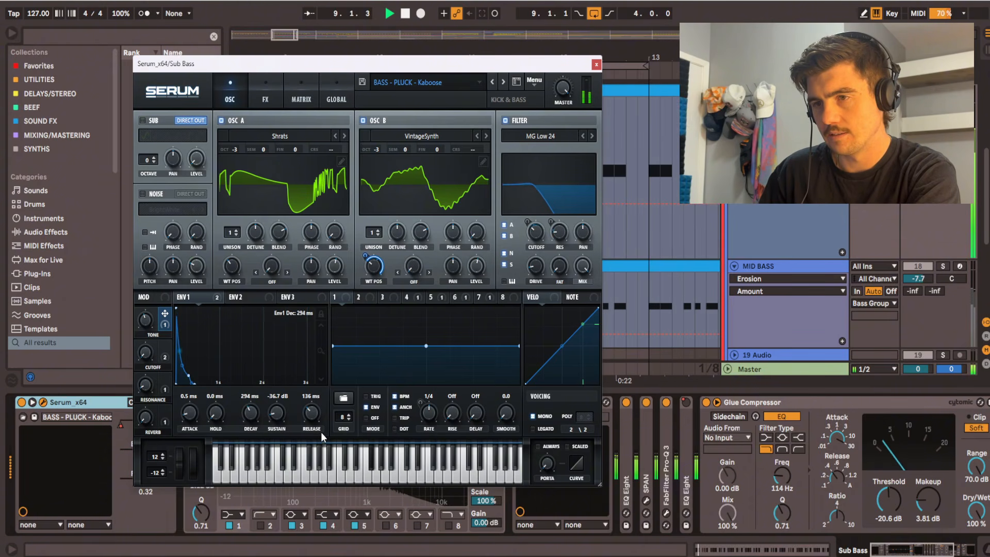
click(594, 66)
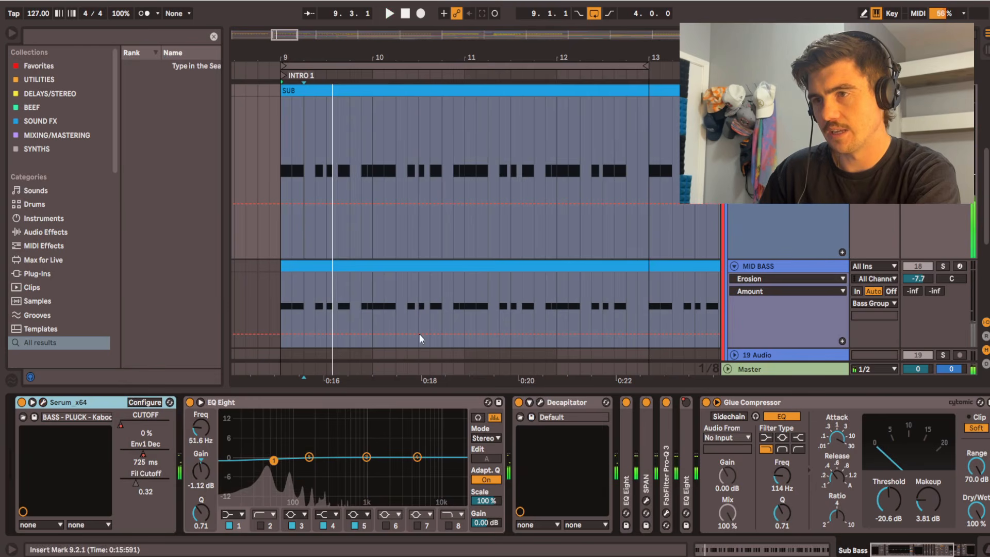
Step: Reopen the SUB clip's MIDI notes and set the fixed note grid to 1/16
double_click(324, 90)
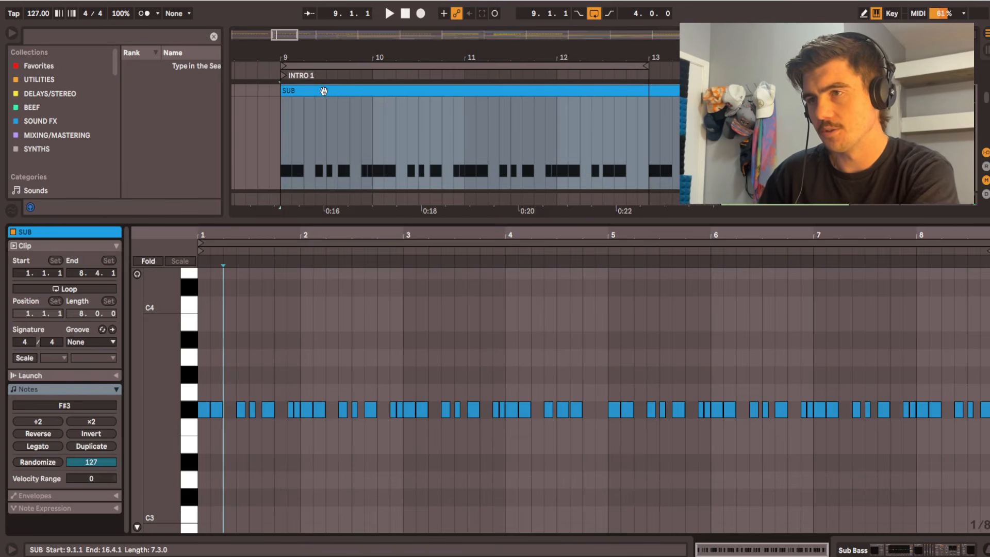
drag(310, 437, 337, 435)
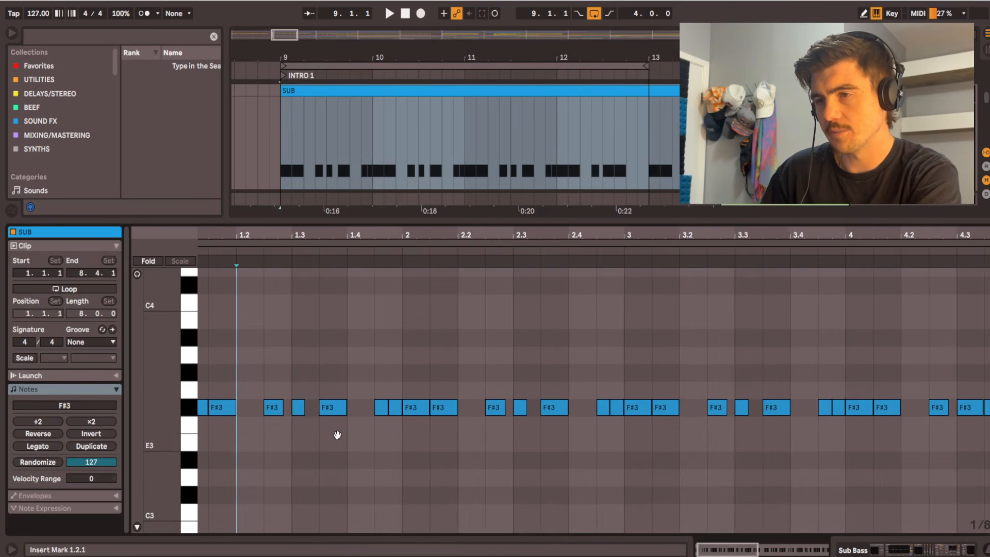
scroll(391, 419, down, 5)
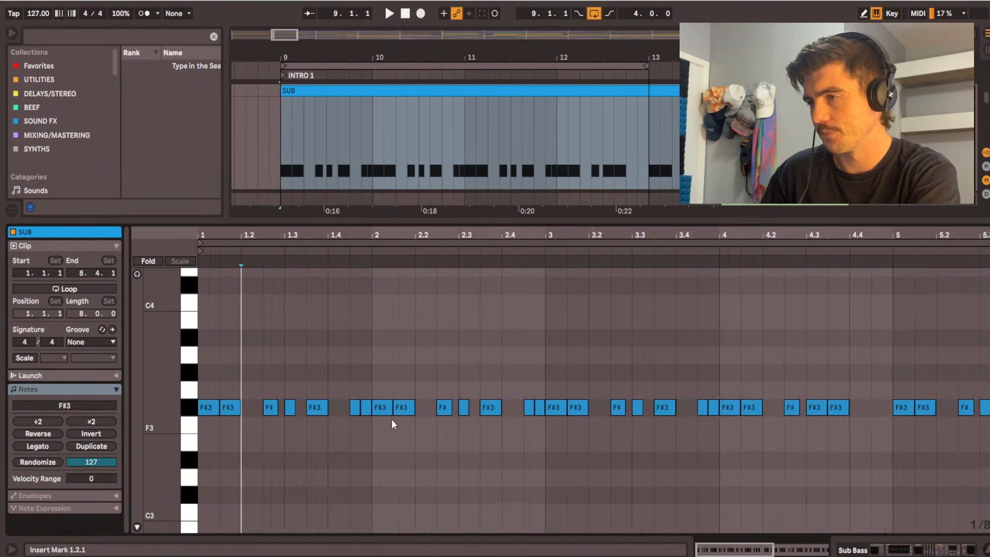
drag(272, 451, 272, 434)
scroll(209, 356, up, 5)
scroll(442, 347, left, 2)
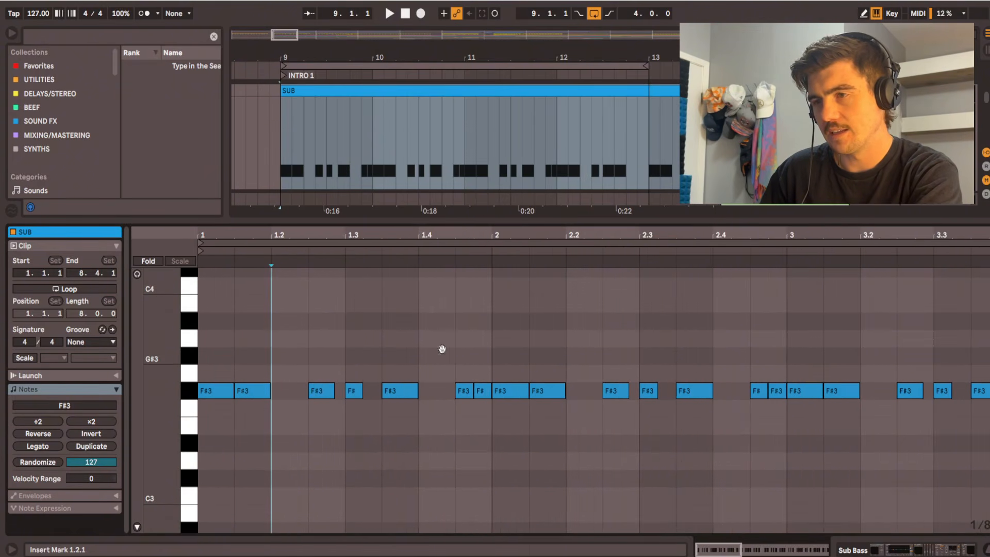
drag(218, 363, 204, 346)
click(475, 372)
right_click(468, 360)
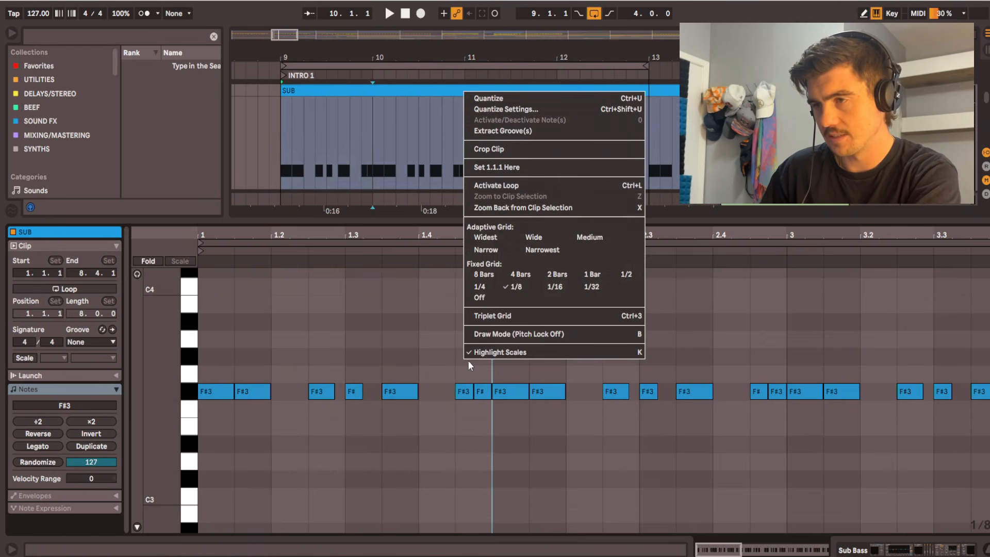
click(583, 277)
Step: Select the two short F#3 notes between 1.4.3 and 2.1.1 and play back the passage
drag(460, 370, 480, 422)
key(space)
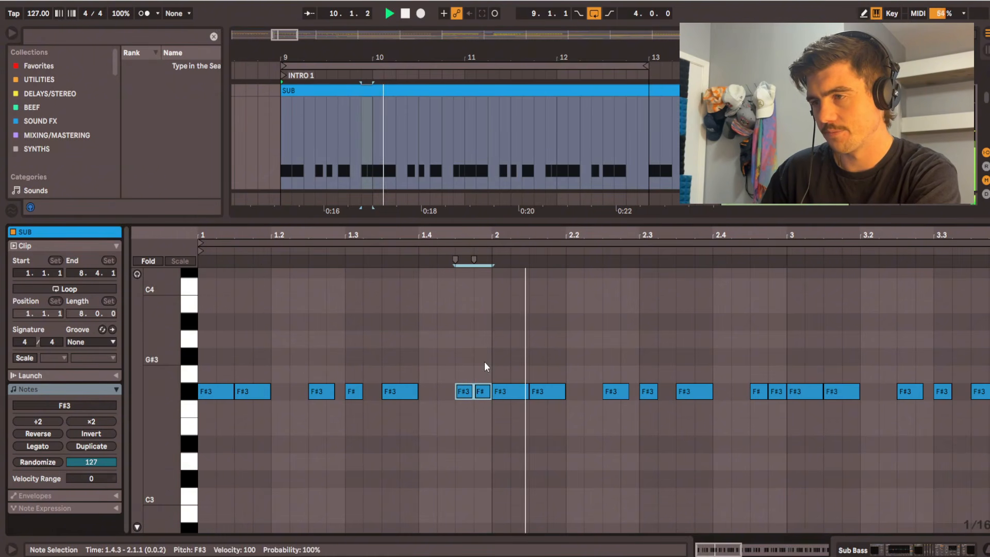
scroll(337, 417, down, 3)
key(space)
scroll(300, 420, up, 3)
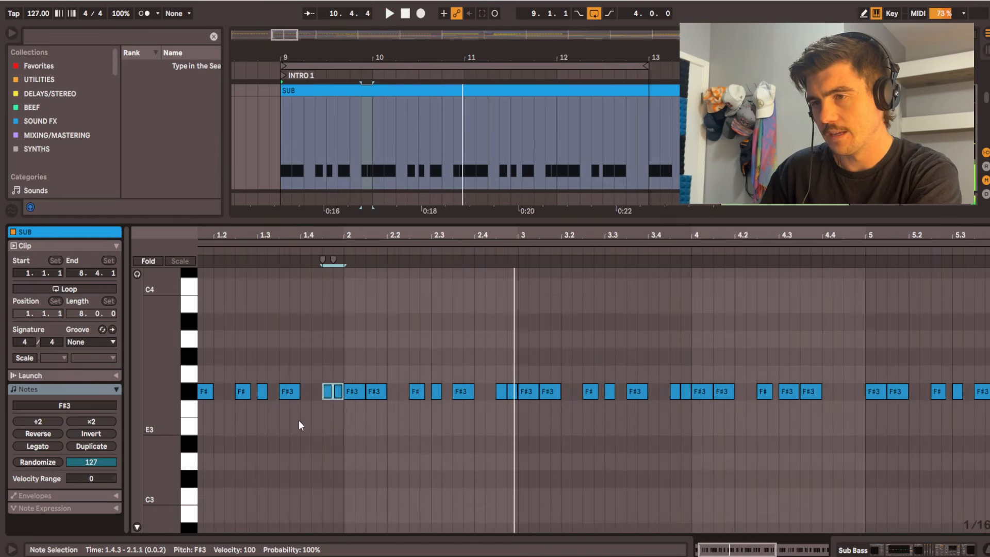
Step: Merge the two short F#3 notes before bar 2 into one eighth note and split the note at 1.3.3 into two sixteenths
drag(300, 420, 612, 413)
click(400, 384)
drag(400, 384, 492, 386)
key(super+z)
key(Delete)
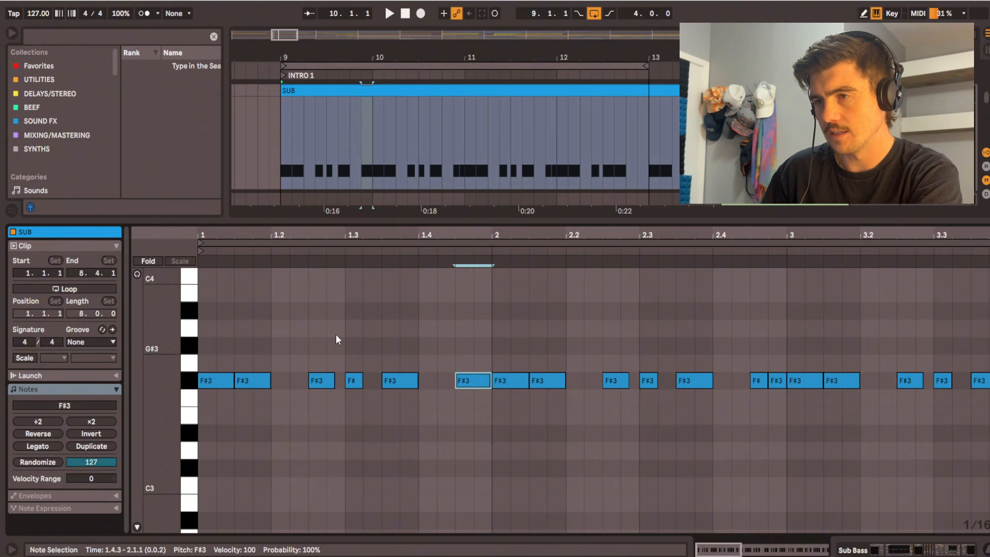
click(395, 383)
key(super+e)
Step: Play back the altered F#3 note rhythm in the SUB clip
click(241, 316)
key(space)
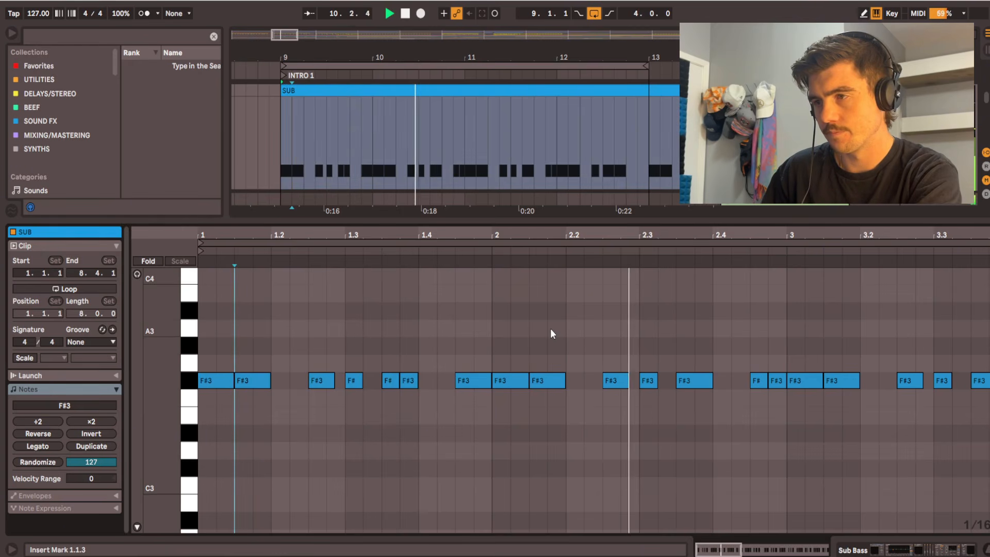
key(space)
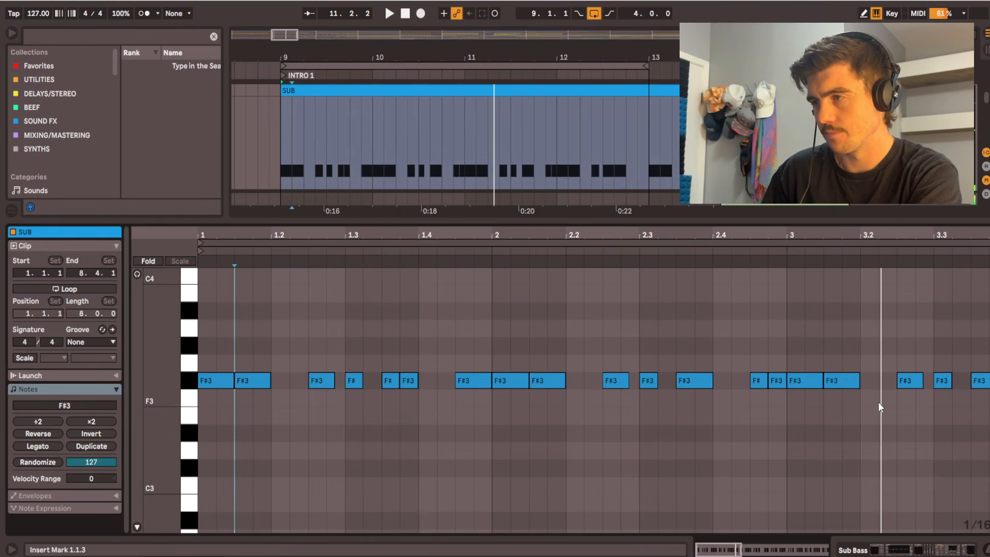
scroll(877, 401, down, 3)
key(space)
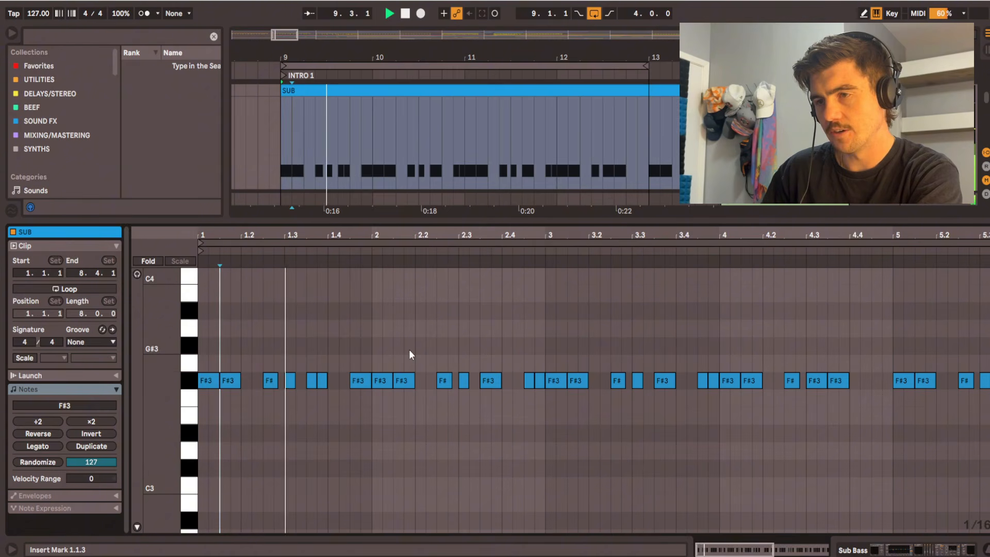
key(space)
Step: Undo the note split and merge in the SUB clip to restore the original rhythm
key(ctrl+z)
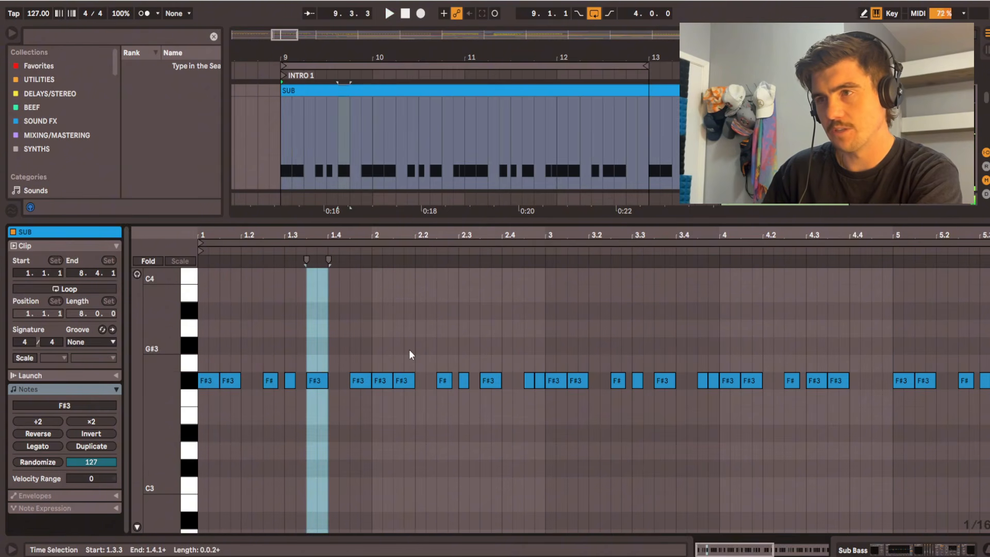
key(ctrl+z)
key(ctrl+z)
key(ctrl+z)
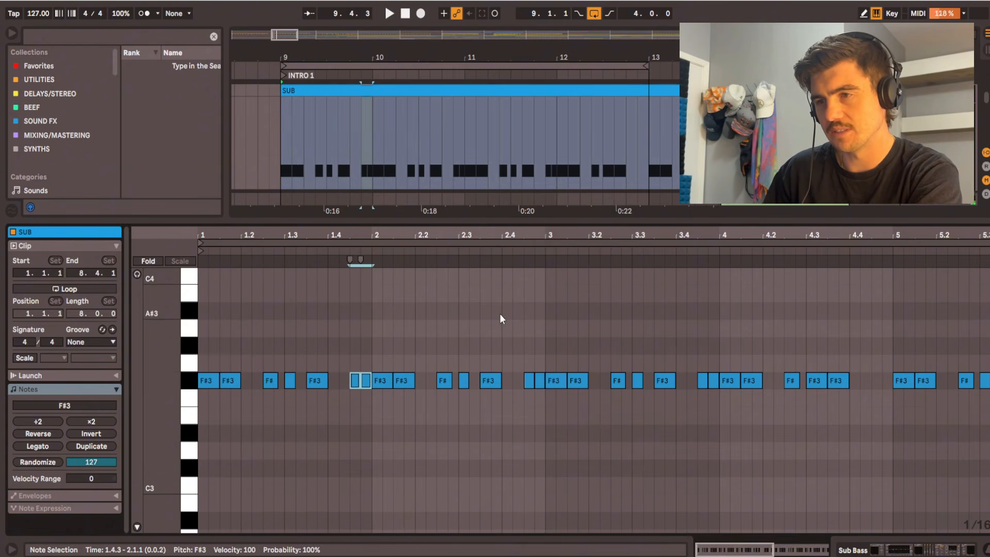
Step: Select the notes in the SUB clip's first two bars and activate a clip loop from 1.1.1 with length 2.0.0
key(shift+Tab)
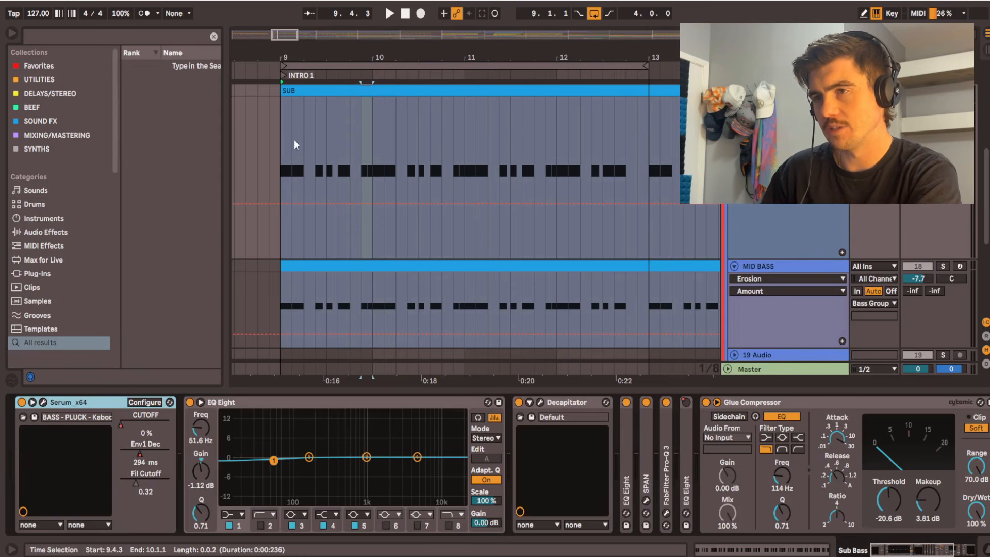
drag(279, 147, 369, 158)
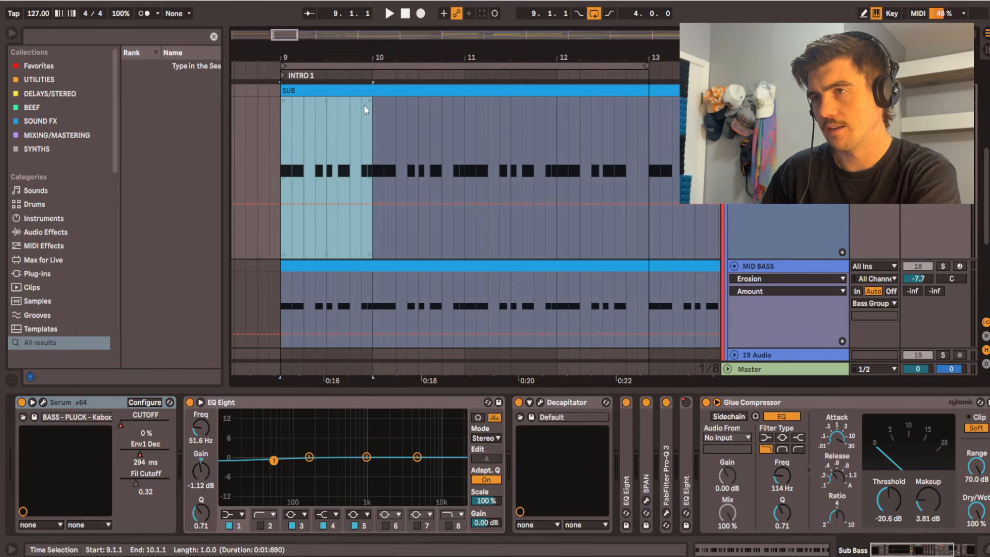
key(plus)
drag(276, 134, 438, 103)
double_click(427, 90)
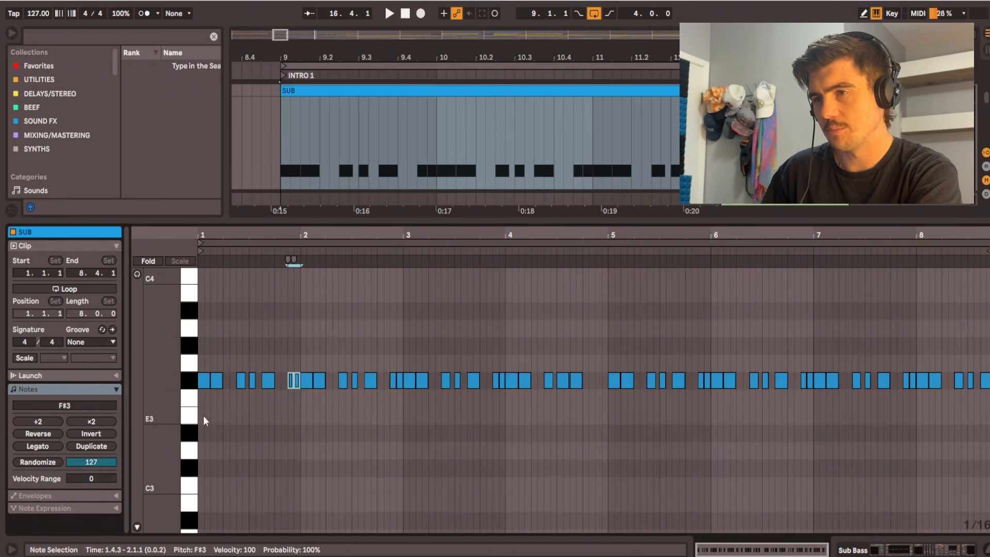
drag(204, 360, 400, 433)
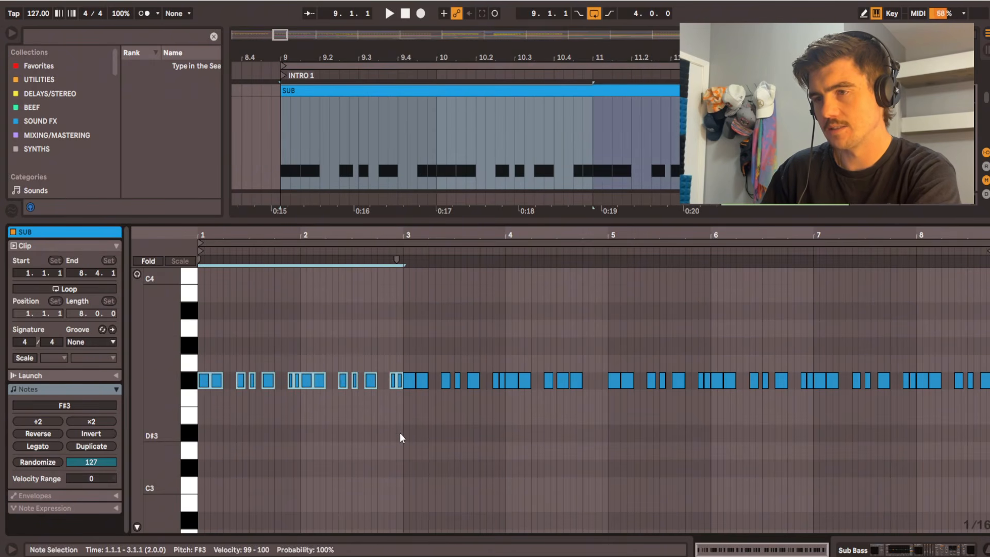
key(ctrl+l)
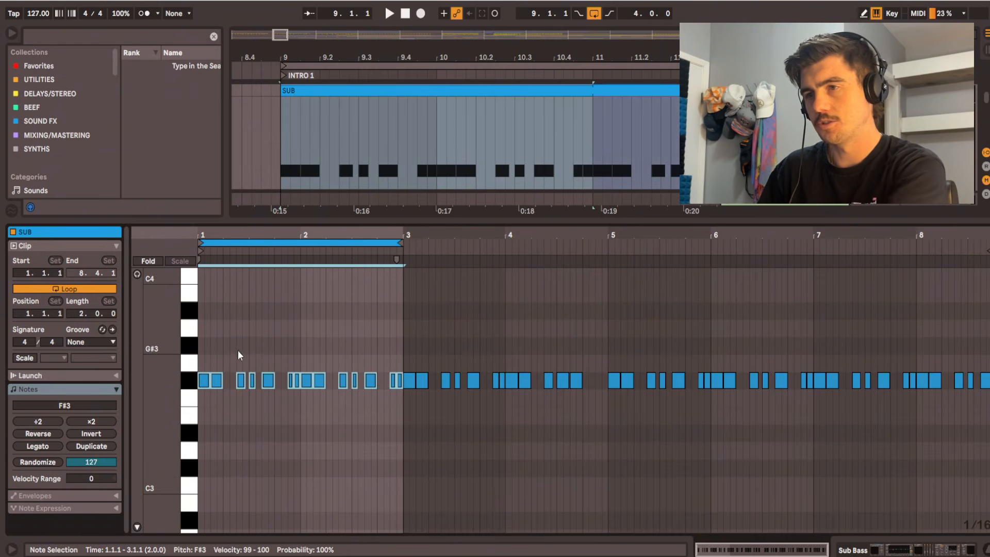
Step: Review the SUB clip's looped two-bar pattern and play it back from 1.1.2
scroll(237, 351, up, 3)
drag(302, 361, 484, 376)
scroll(418, 185, down, 5)
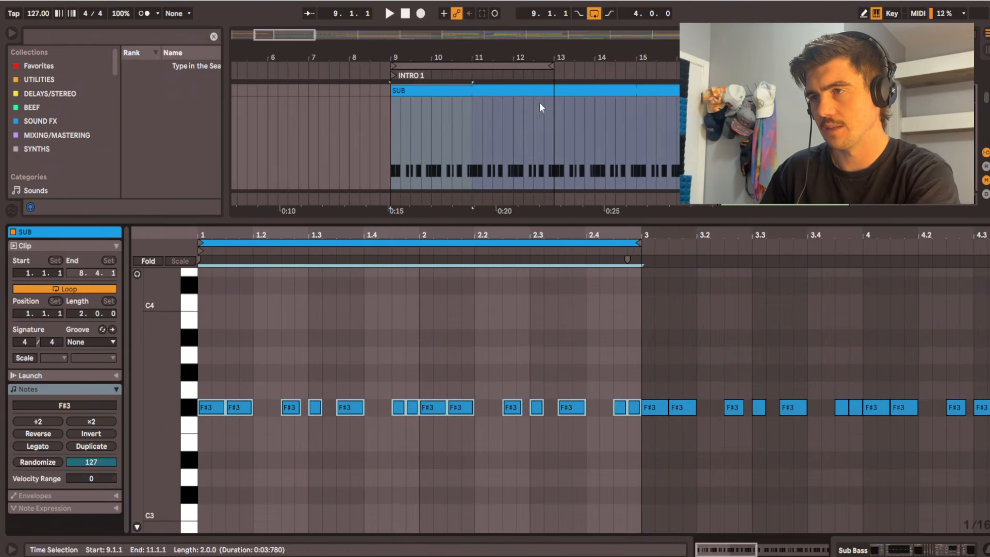
double_click(469, 90)
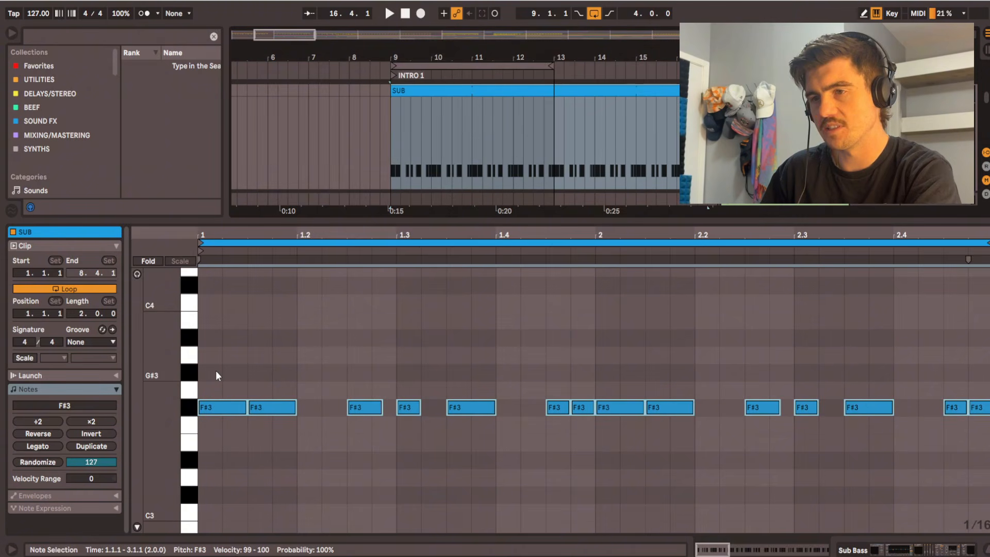
click(216, 371)
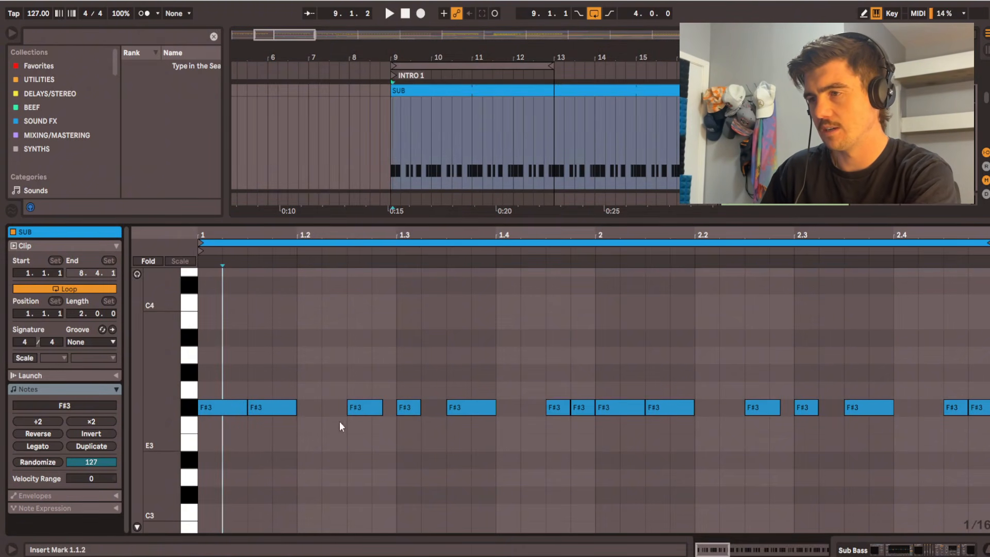
key(space)
scroll(701, 404, down, 5)
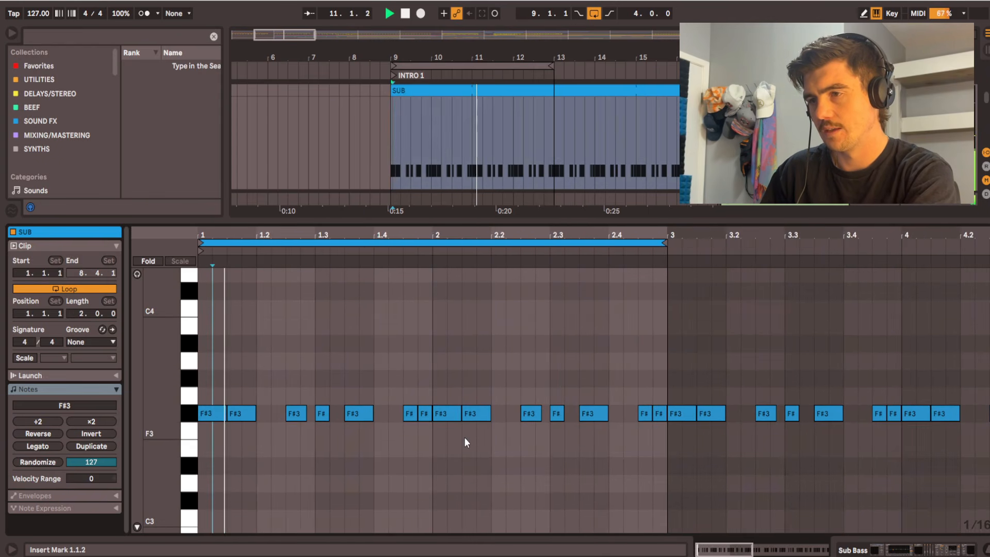
key(space)
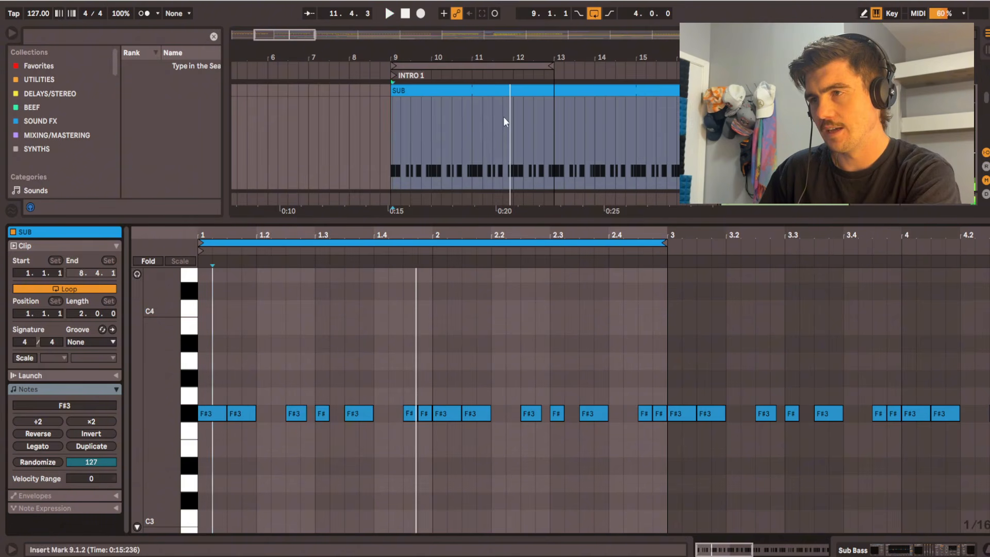
Step: Split the SUB clip at bar 11, duplicate the two-bar clip from bar 9 to bar 11, and select the copy
click(451, 90)
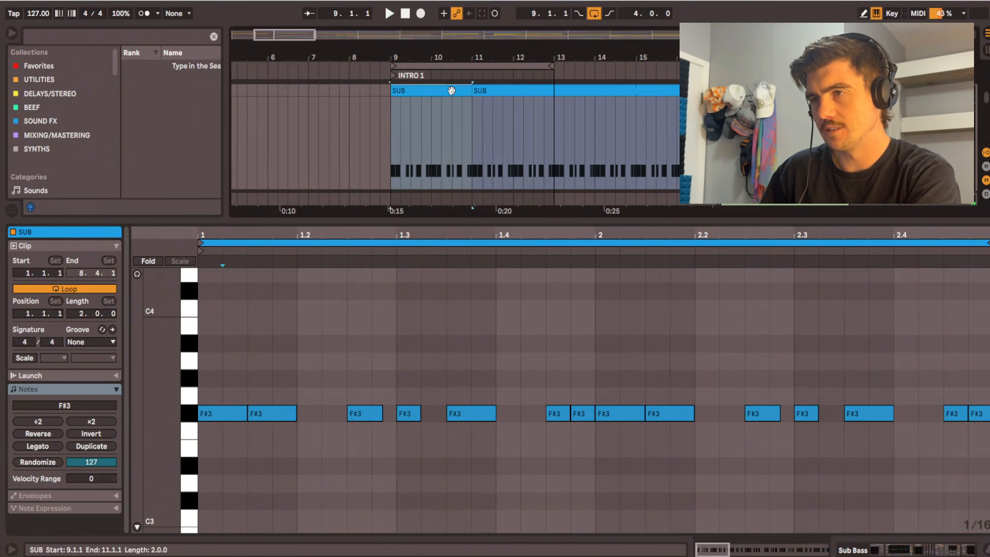
key(ctrl+d)
shift+click(450, 90)
click(493, 93)
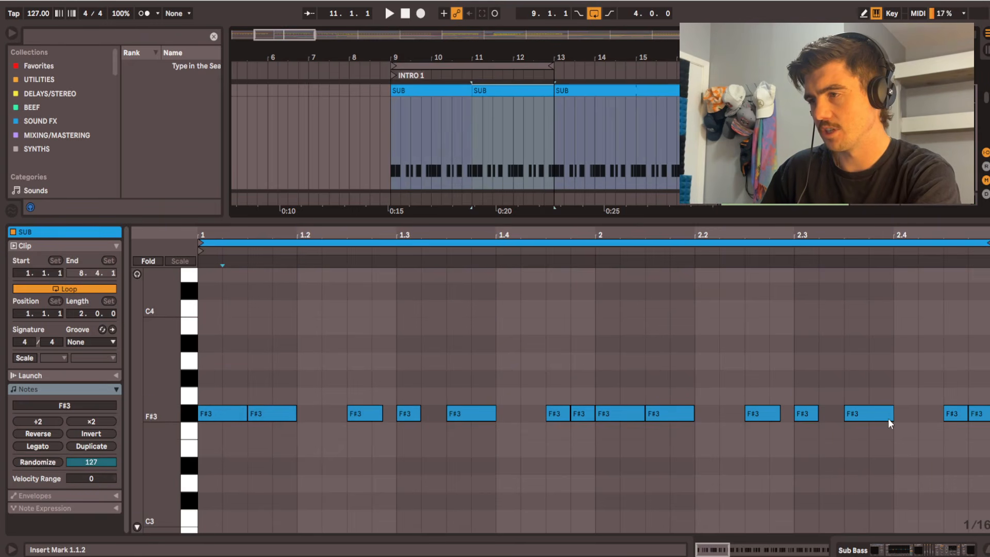
Step: Shorten the SUB clip's 2.3.3 note, copy it to 2.3.4, and lengthen the 2.4.3 note over the final note
key(space)
drag(891, 419, 863, 419)
key(ctrl+c)
click(862, 425)
key(ctrl+v)
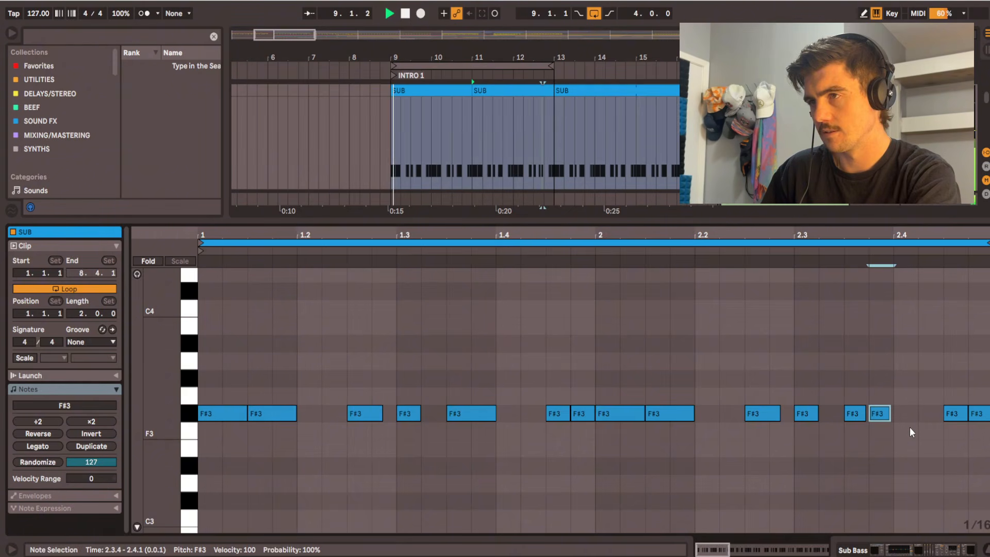
click(954, 414)
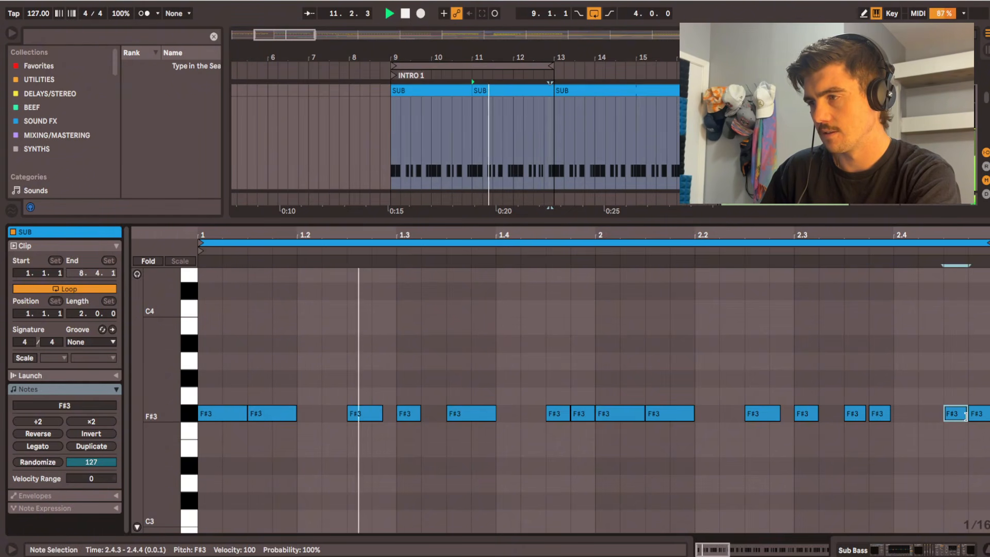
drag(966, 416, 985, 416)
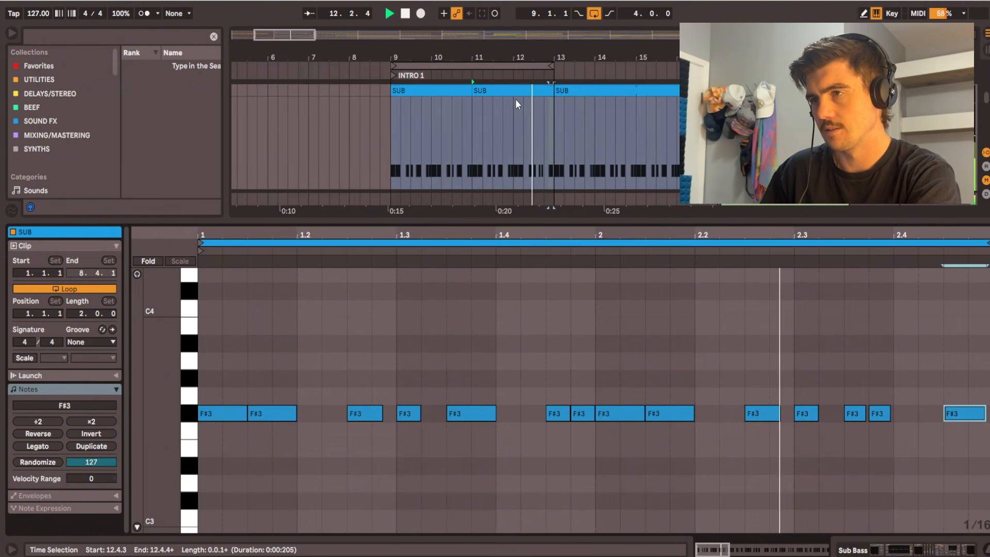
Step: Select both SUB clips from bar 9 to bar 13 and duplicate them to bar 13
shift+click(454, 91)
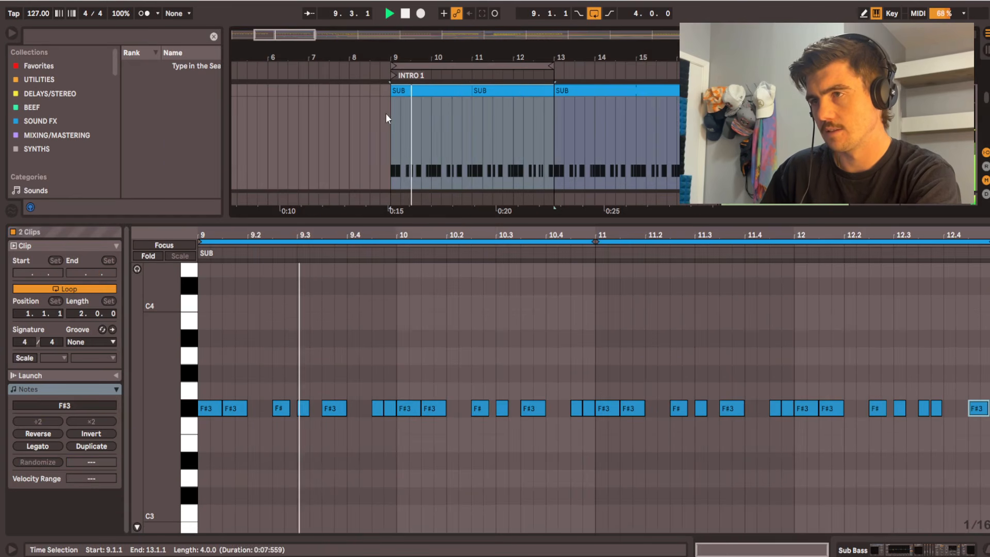
scroll(386, 113, down, 5)
key(space)
scroll(402, 110, up, 3)
key(ctrl+d)
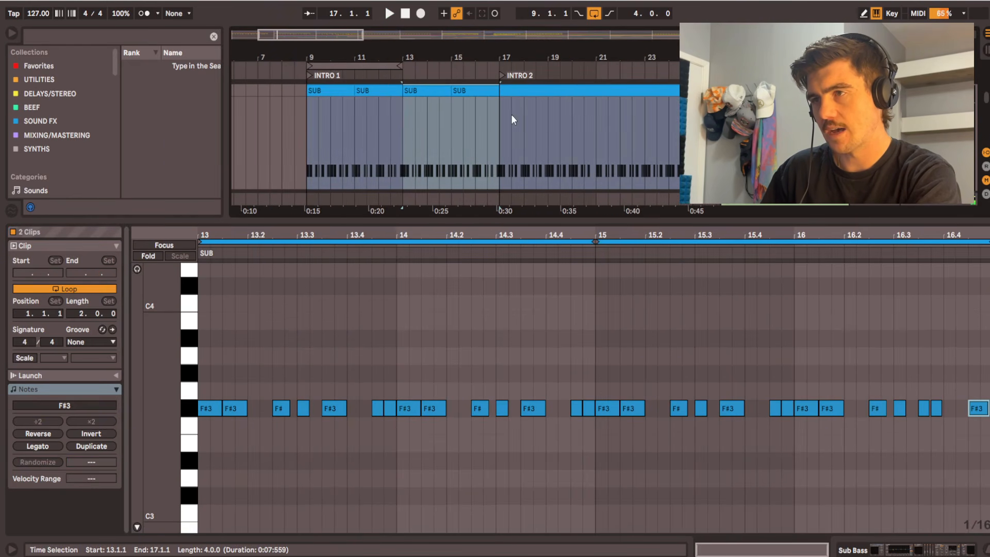
Step: In the SUB clip at bar 15, add F#3 notes at 2.3.2, 2.4.2 and 2.4.4 and extend the 2.3.3 note
scroll(496, 109, up, 2)
click(437, 122)
key(space)
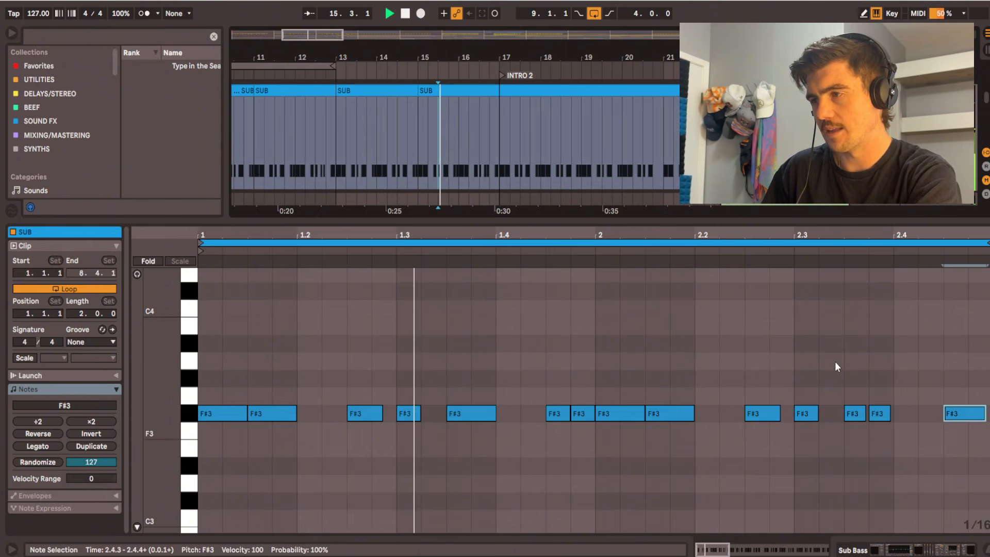
double_click(836, 413)
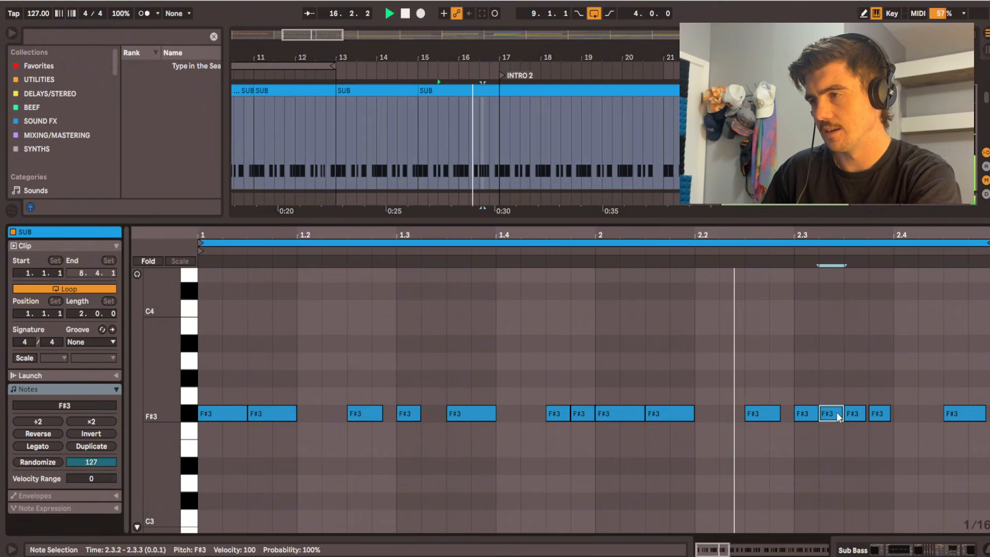
click(865, 413)
drag(865, 414, 886, 414)
double_click(923, 415)
double_click(975, 415)
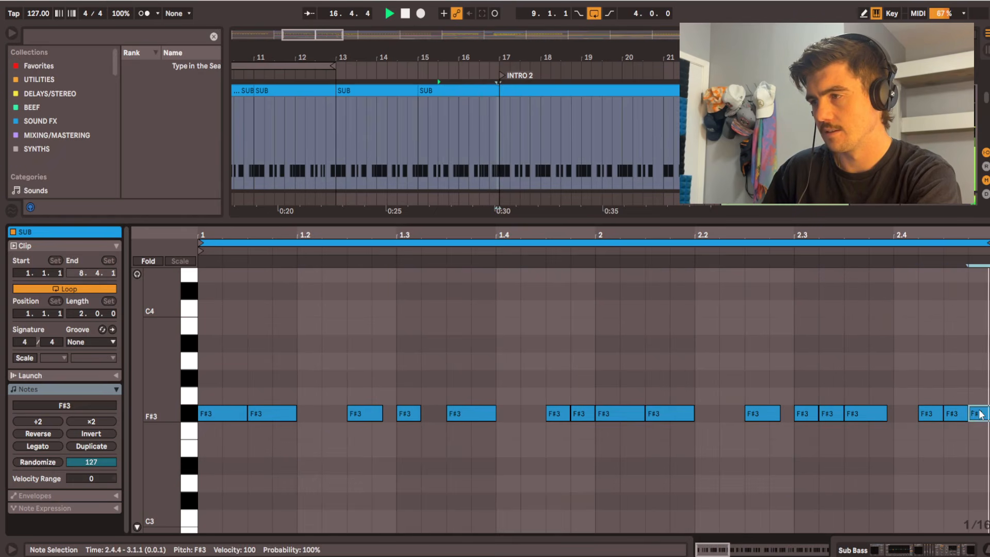
Step: Shorten the 2.3.3 note, add an F#3 note at 2.3.4, and play back the SUB pattern
key(space)
mouse_move(886, 415)
mouse_down()
mouse_move(869, 415)
mouse_move(888, 414)
mouse_up()
double_click(884, 400)
key(space)
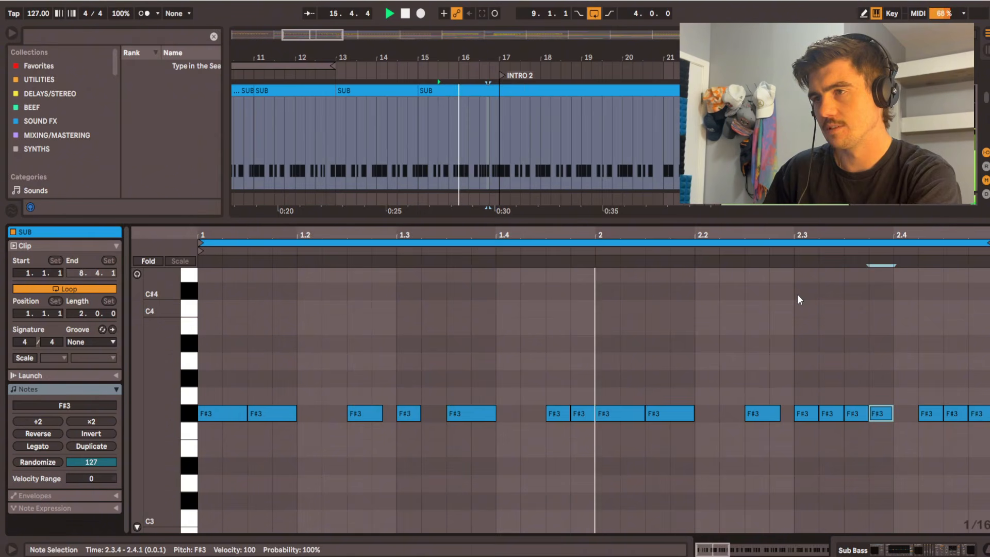
scroll(731, 312, down, 3)
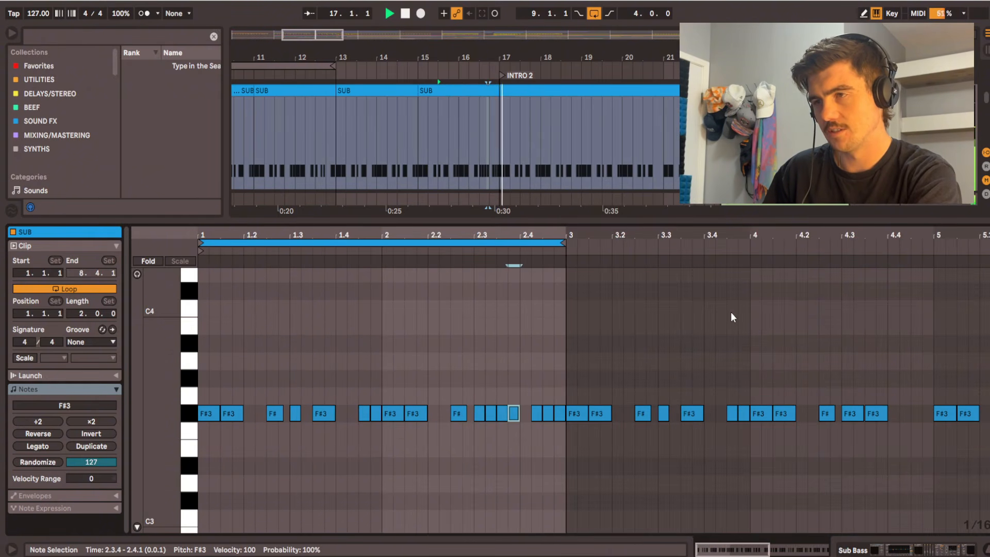
key(space)
Step: Display the Sub Bass track's devices and open its Serum instrument
scroll(460, 121, down, 3)
click(345, 120)
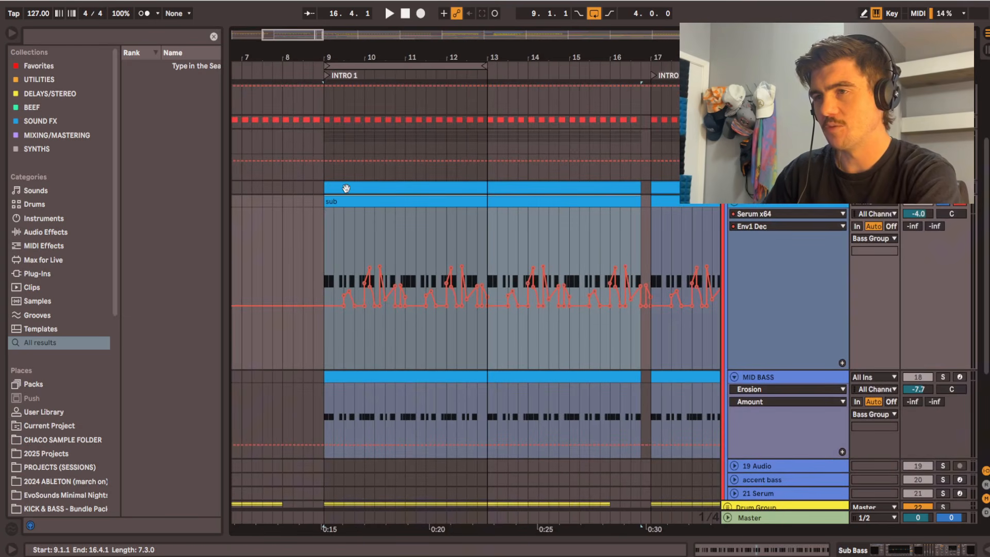
scroll(346, 188, up, 2)
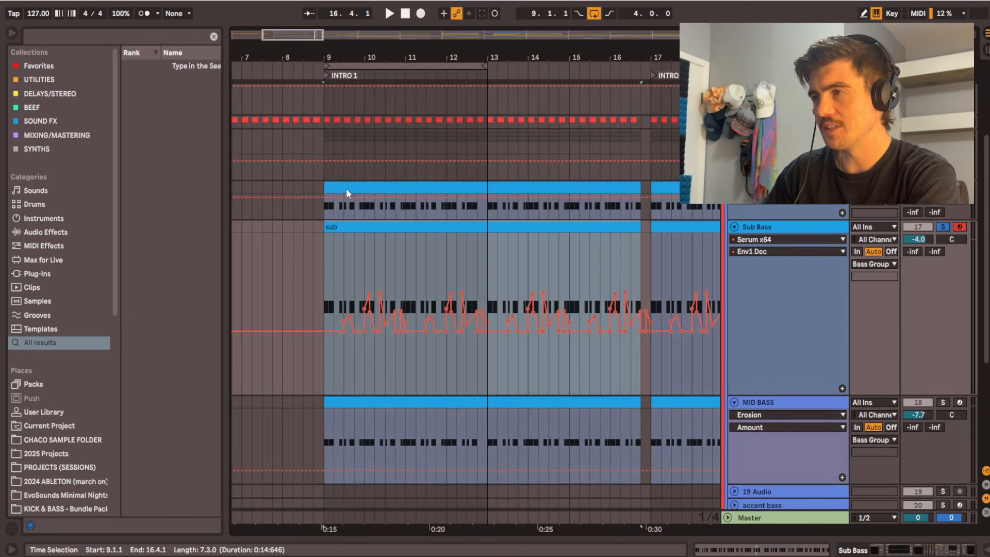
click(346, 188)
double_click(794, 232)
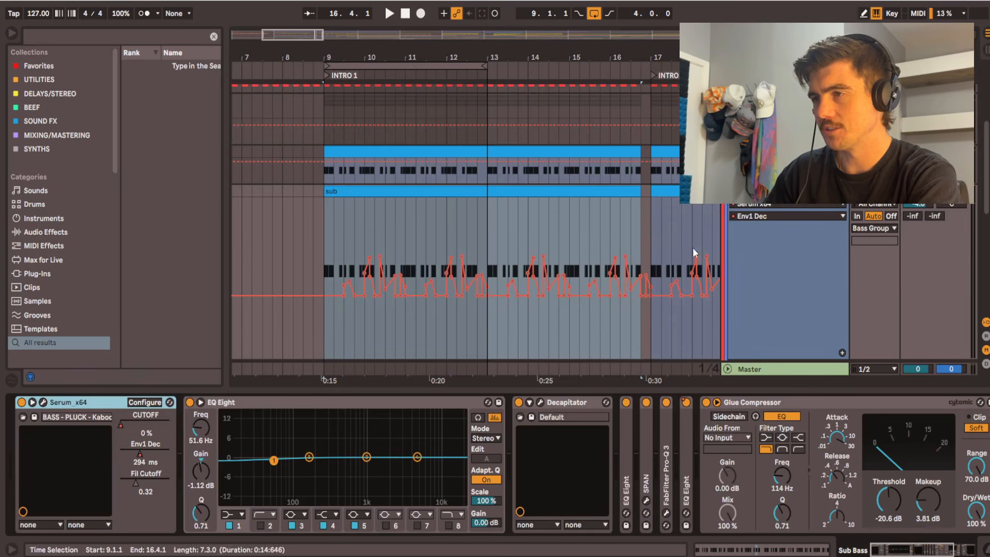
click(43, 403)
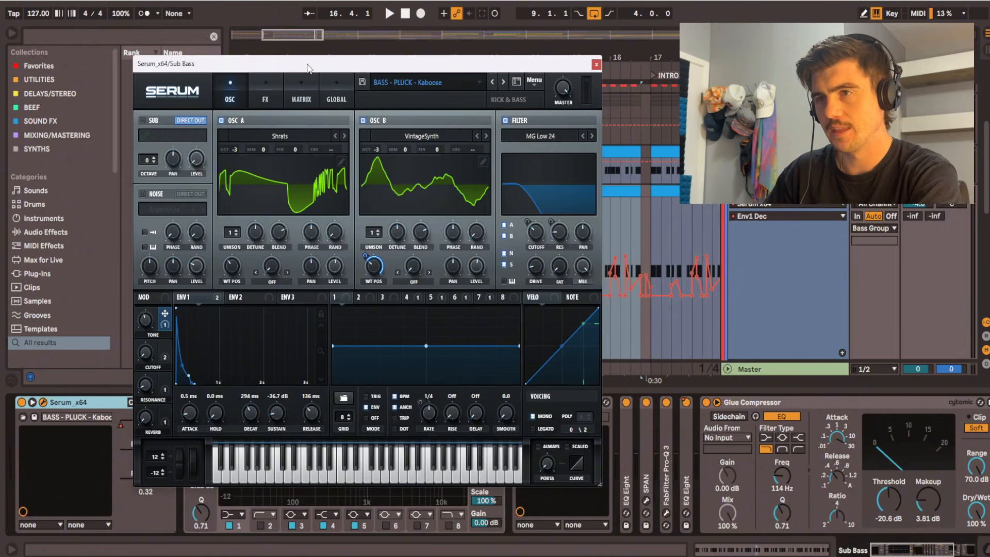
drag(307, 68, 296, 62)
Step: Examine the wavetable choices and waveform displays of Serum's OSC A and OSC B
click(278, 132)
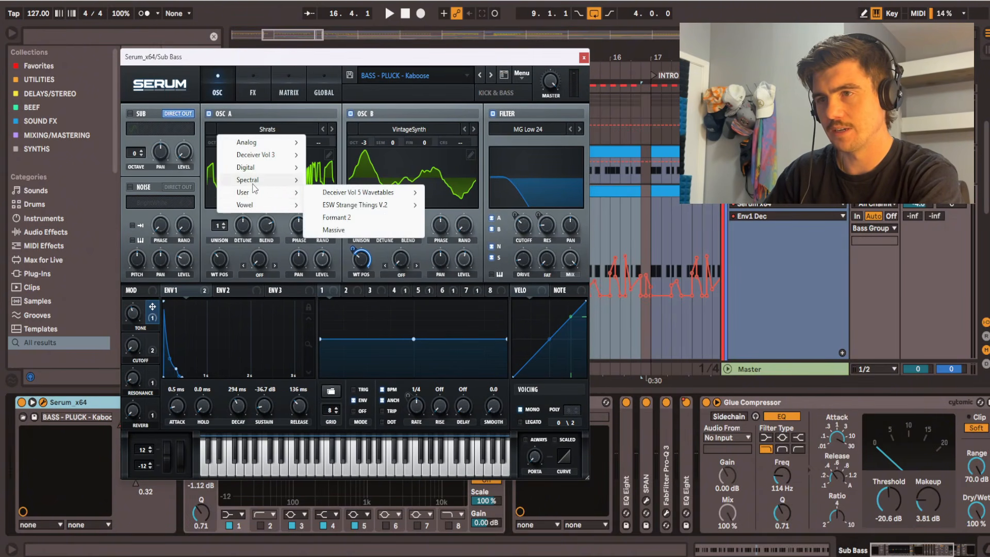
mouse_move(253, 185)
click(255, 117)
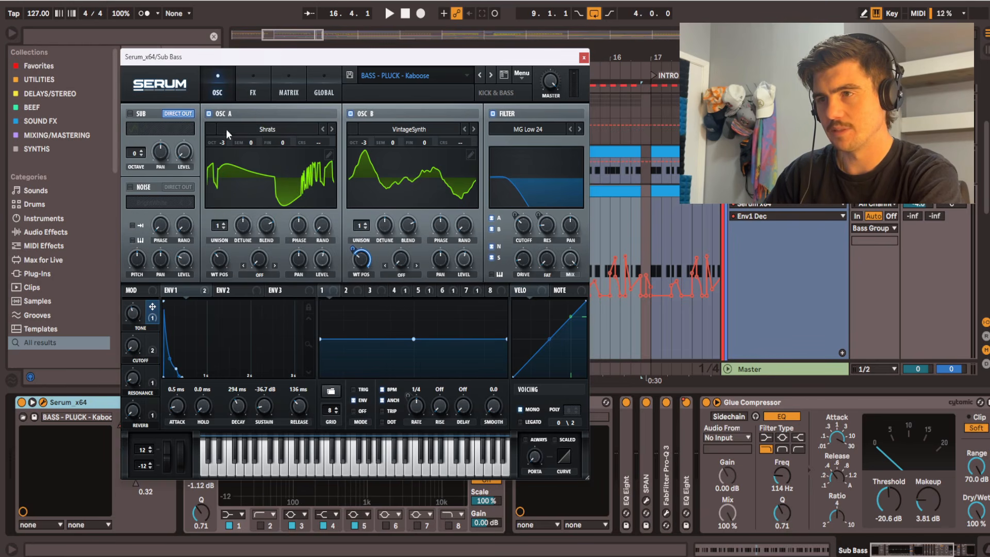
click(407, 168)
click(253, 166)
click(386, 168)
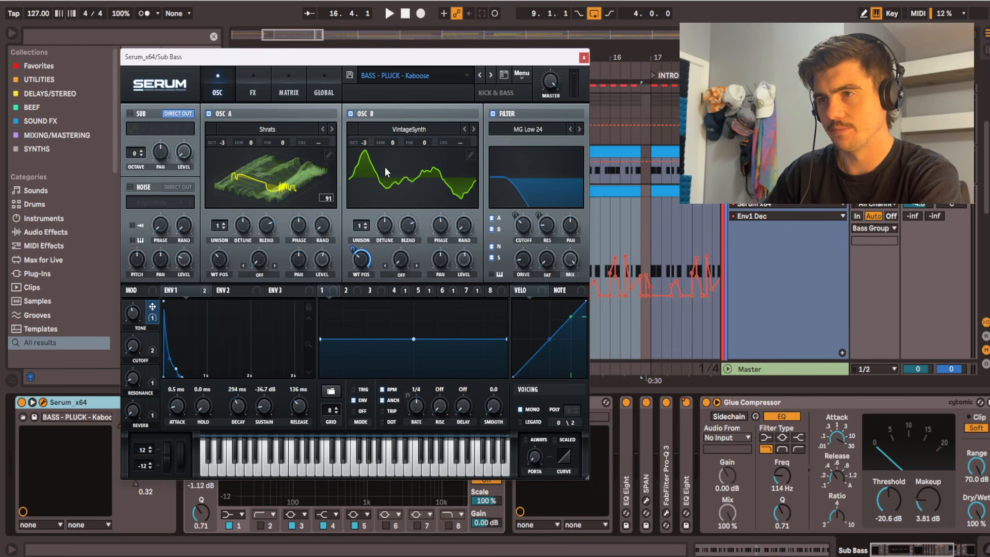
click(302, 164)
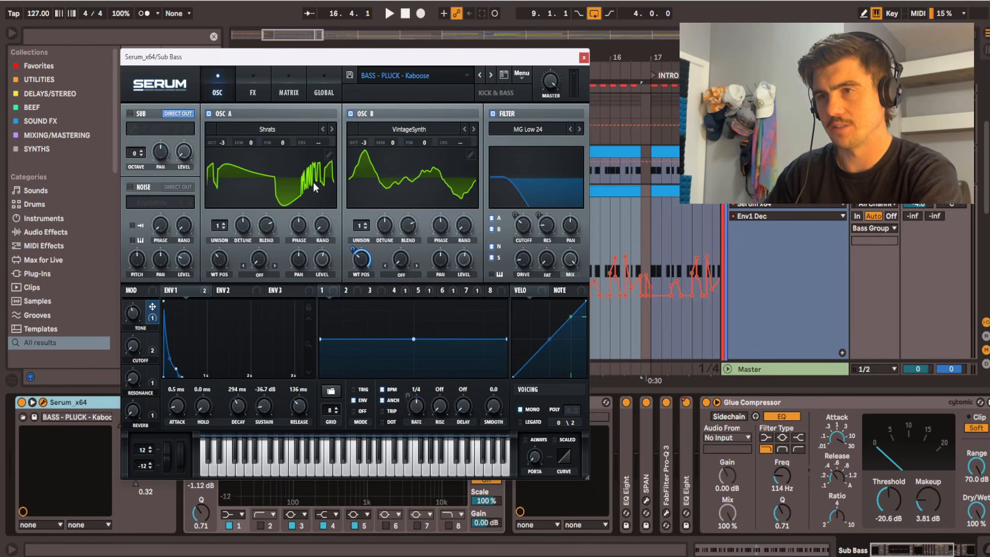
Step: Review Serum's filter cutoff and effects chain, comparing it with the oscillator page, and close the instrument window
click(520, 230)
click(238, 91)
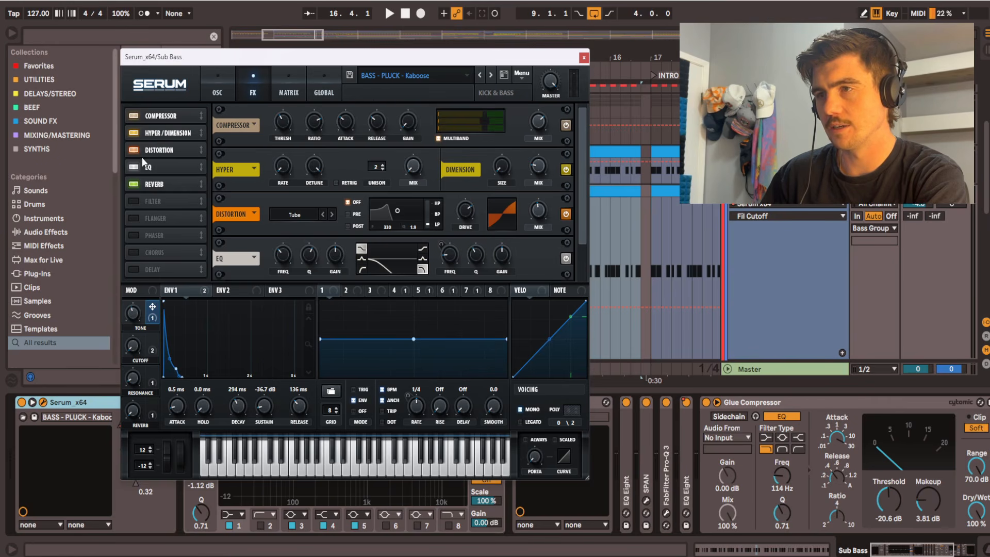
scroll(525, 179, down, 1)
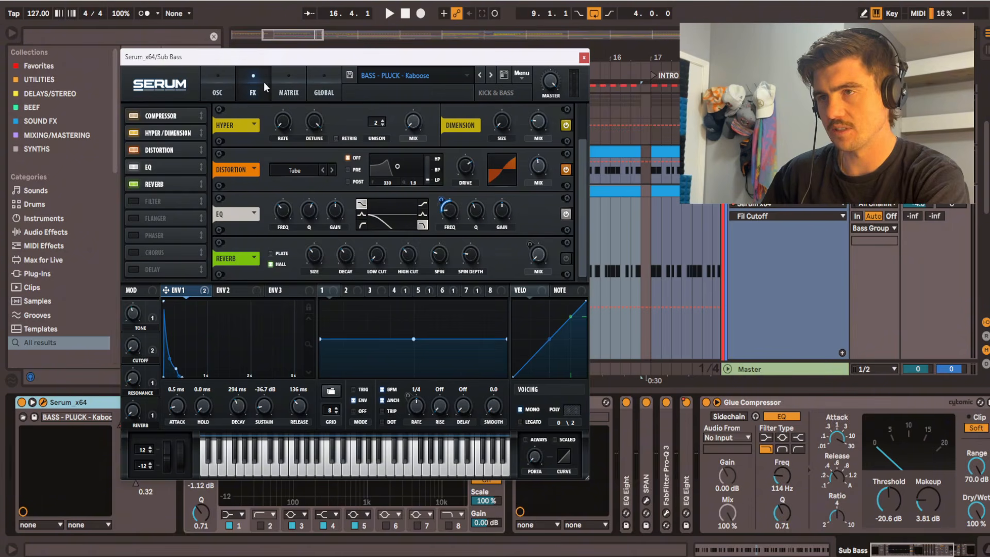
click(226, 89)
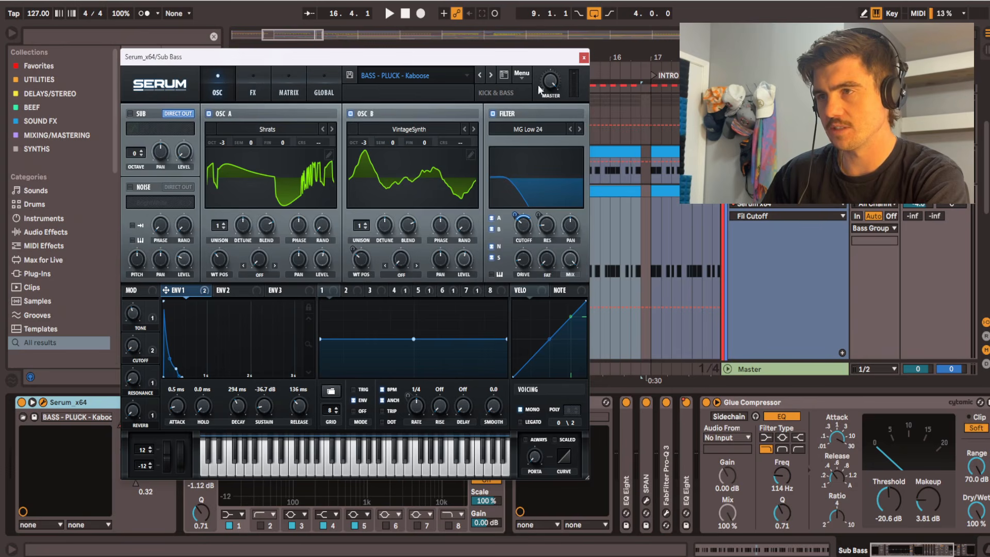
click(257, 85)
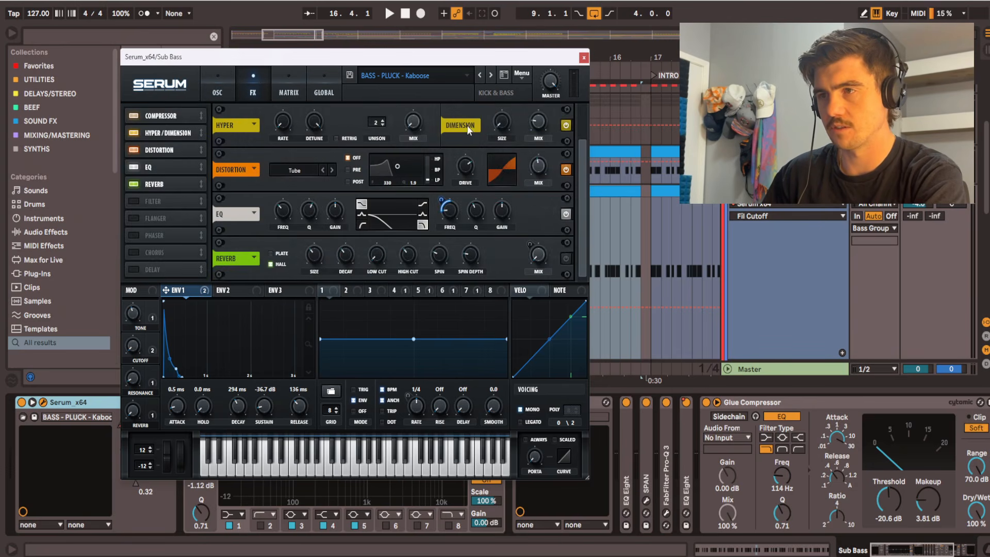
click(584, 58)
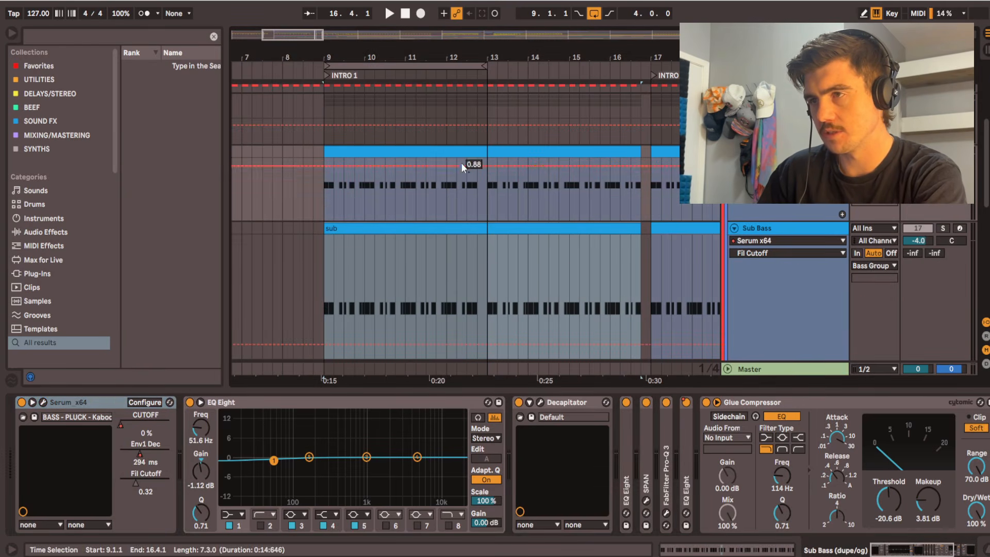
Step: Play back from bar 9 and open the Serum instrument on the Sub Bass (dupe/og) track
double_click(454, 150)
key(shift+Tab)
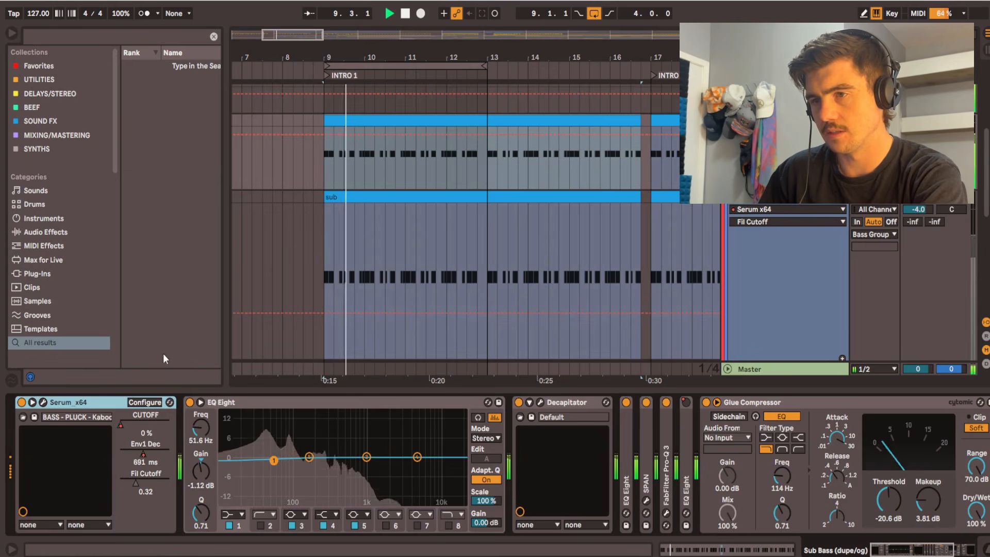
click(43, 403)
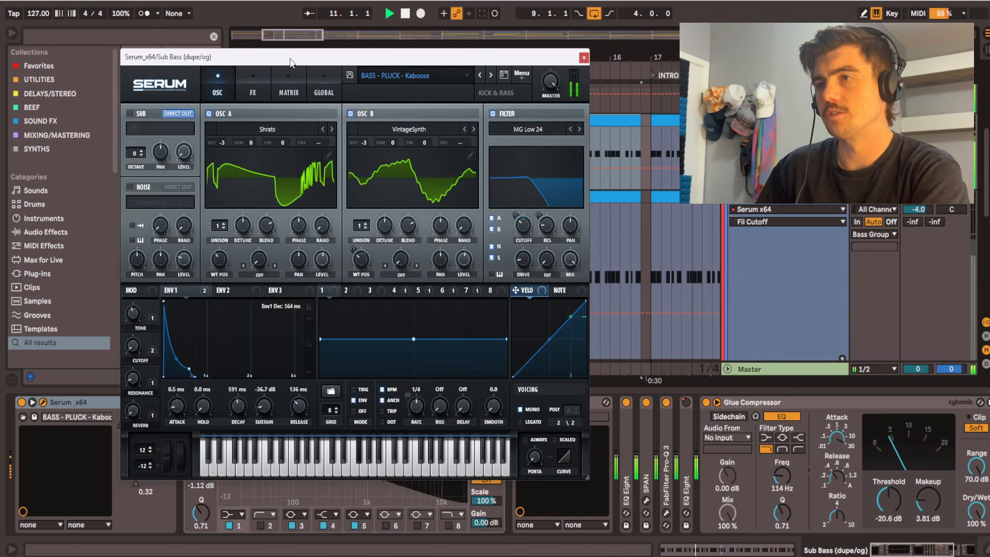
drag(290, 63, 269, 79)
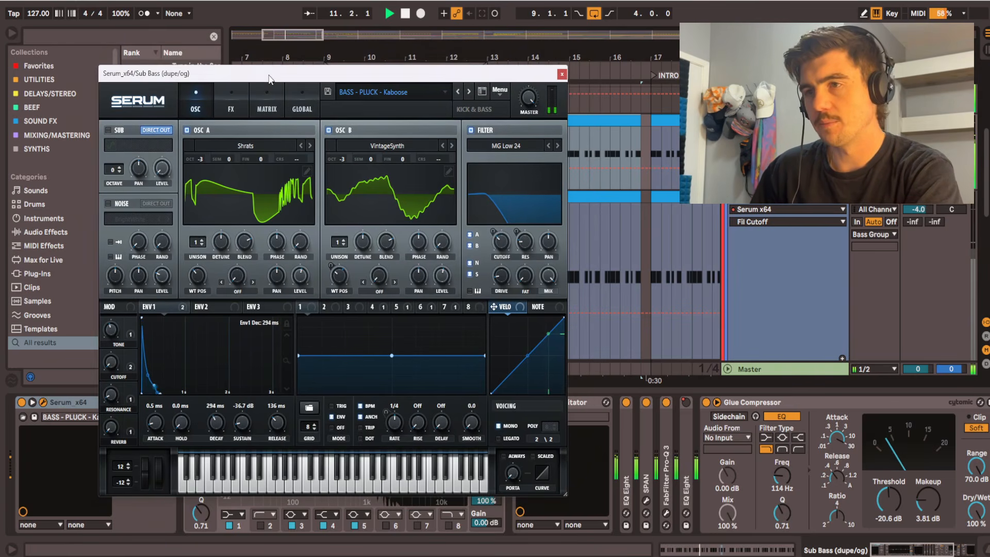
Step: Load the Basic Shapes wavetable into OSC A, set its WT Pos to 3, and adjust the filter cutoff
click(231, 144)
mouse_move(233, 157)
click(346, 212)
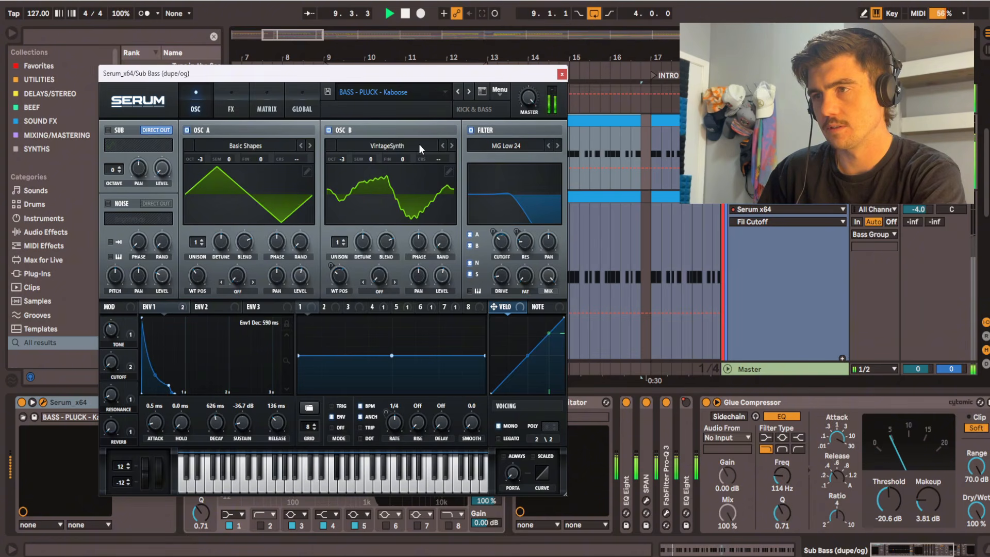
drag(202, 283, 202, 276)
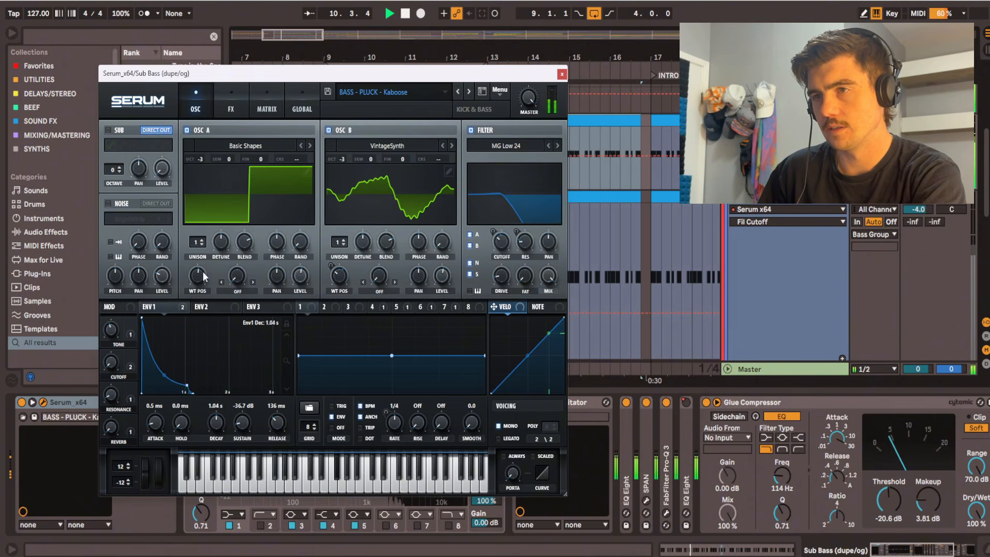
mouse_move(498, 253)
mouse_down()
mouse_move(507, 310)
mouse_move(510, 269)
mouse_up()
drag(198, 276, 203, 296)
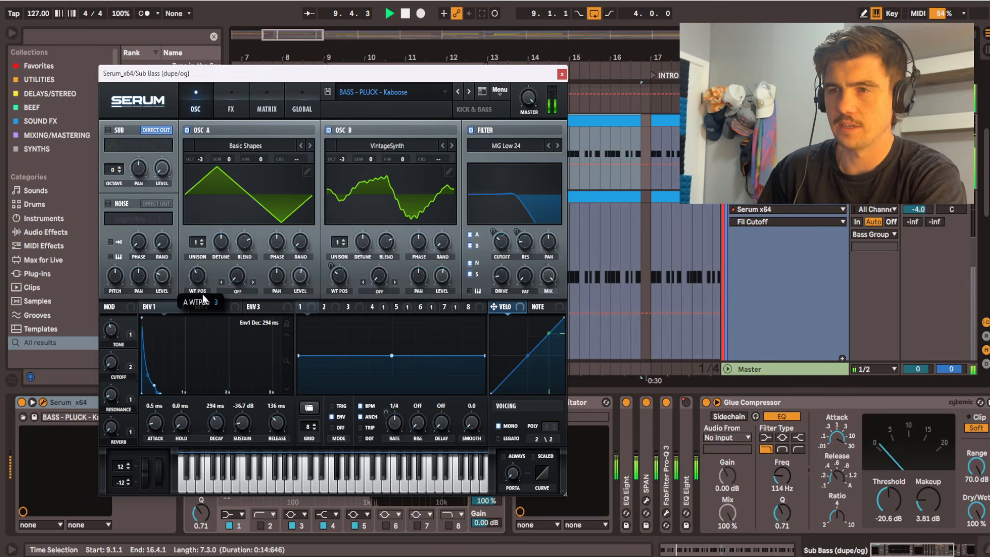
Step: Load the DS Saw and Tri wavetable into OSC B with WT Pos 1, octave -2 and volume about 30%
click(390, 145)
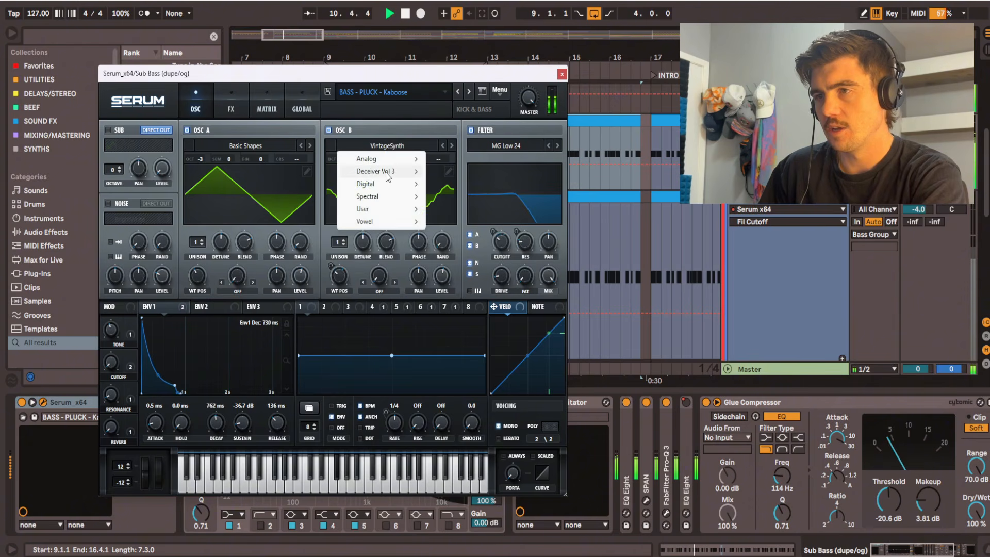
mouse_move(382, 158)
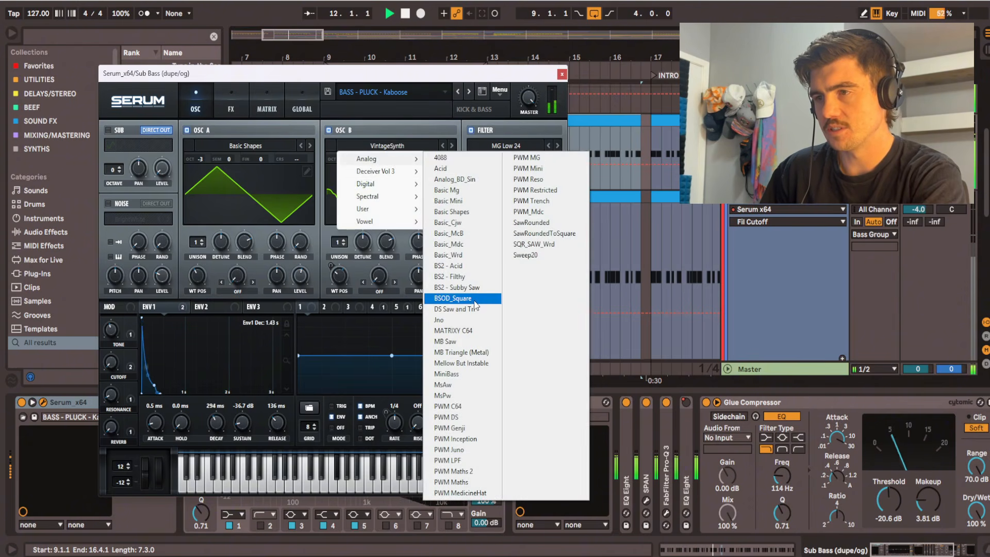
click(451, 287)
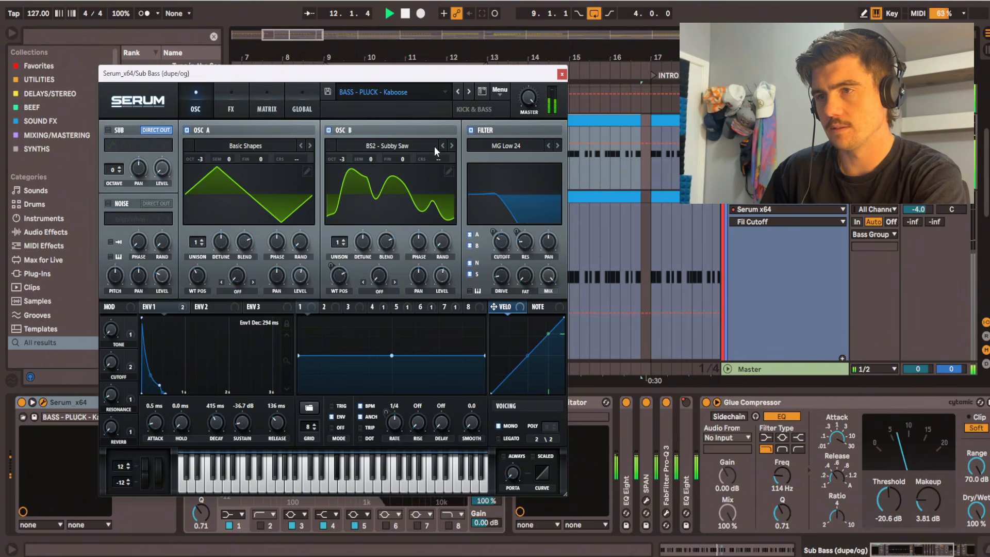
click(452, 145)
click(453, 145)
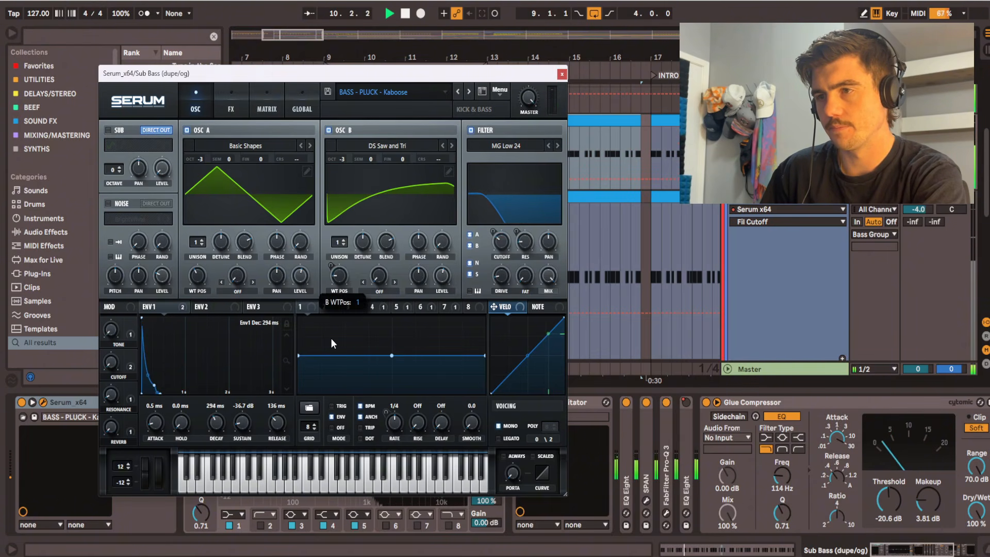
drag(343, 159, 347, 152)
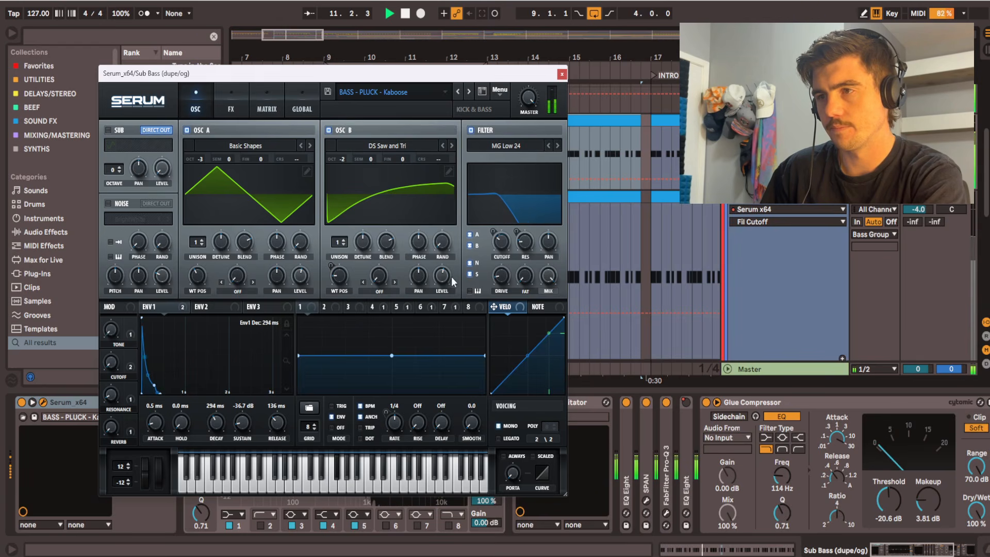
drag(442, 275, 449, 305)
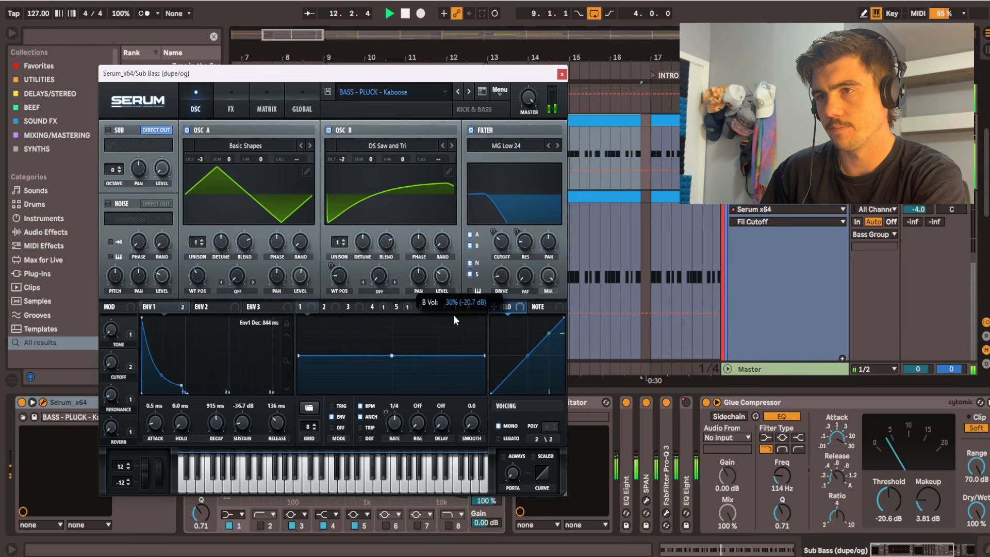
Step: Load the MB Triangle (Metal) wavetable into OSC B and raise its WT Pos during playback
click(452, 145)
click(453, 146)
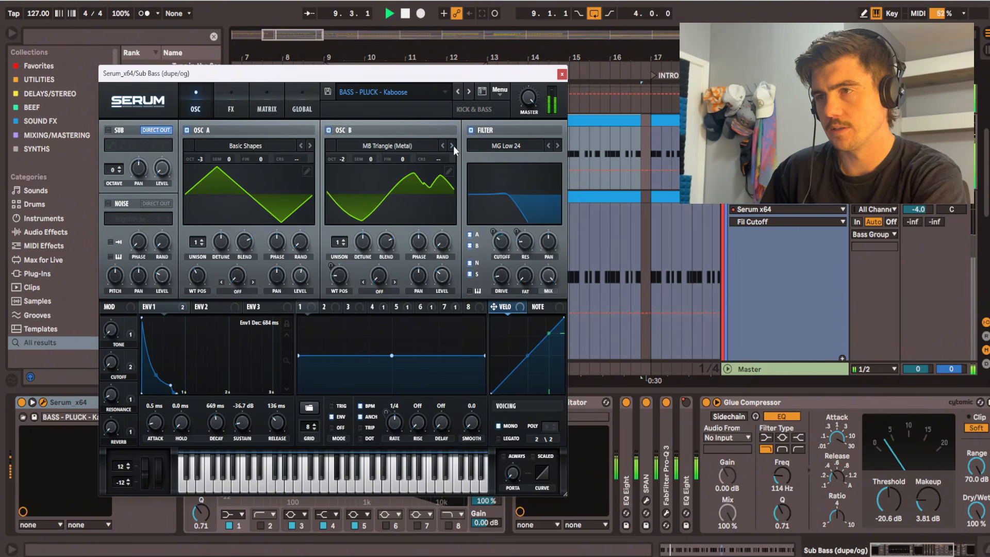
drag(344, 265, 351, 246)
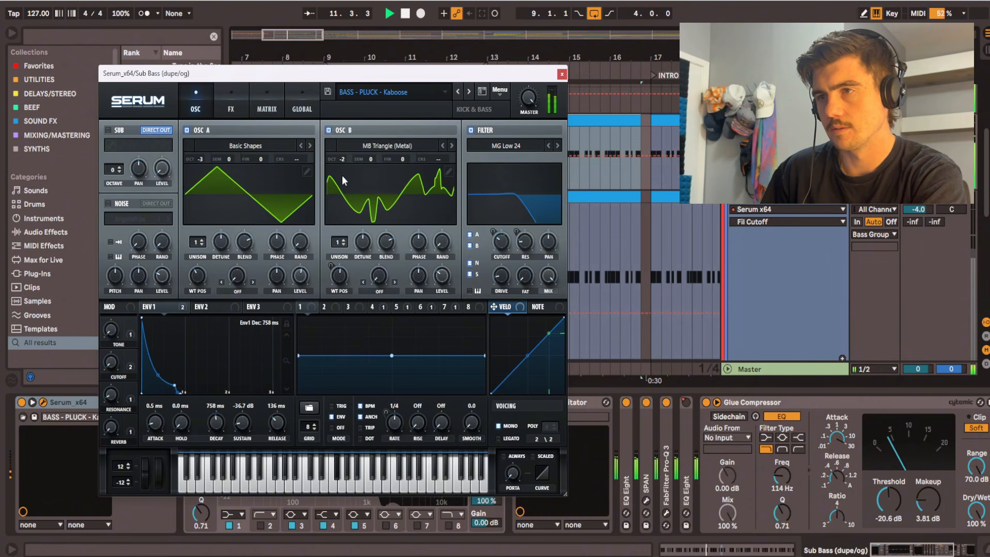
drag(341, 166, 343, 172)
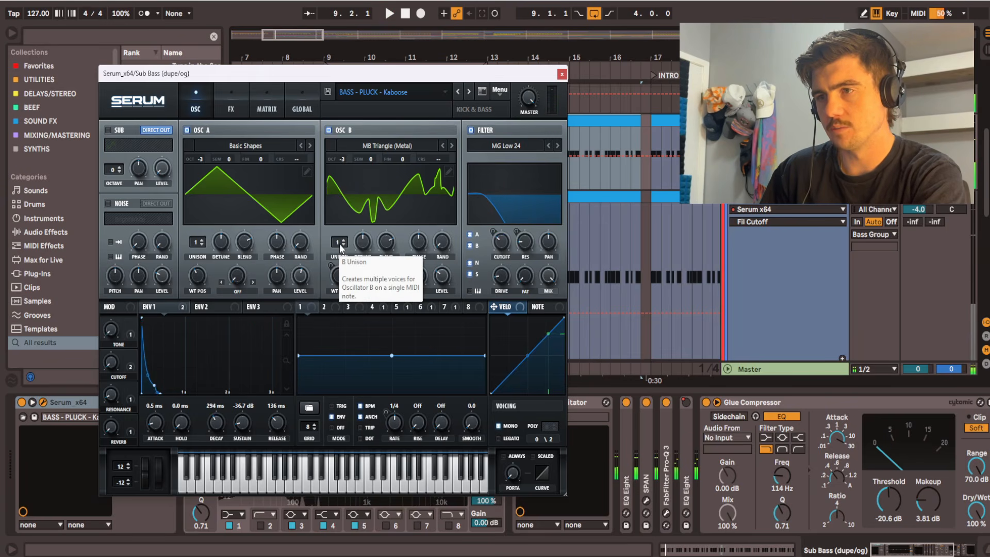
Step: Set OSC B's unison to 2 voices, close the instrument window and stop playback
drag(339, 244, 340, 239)
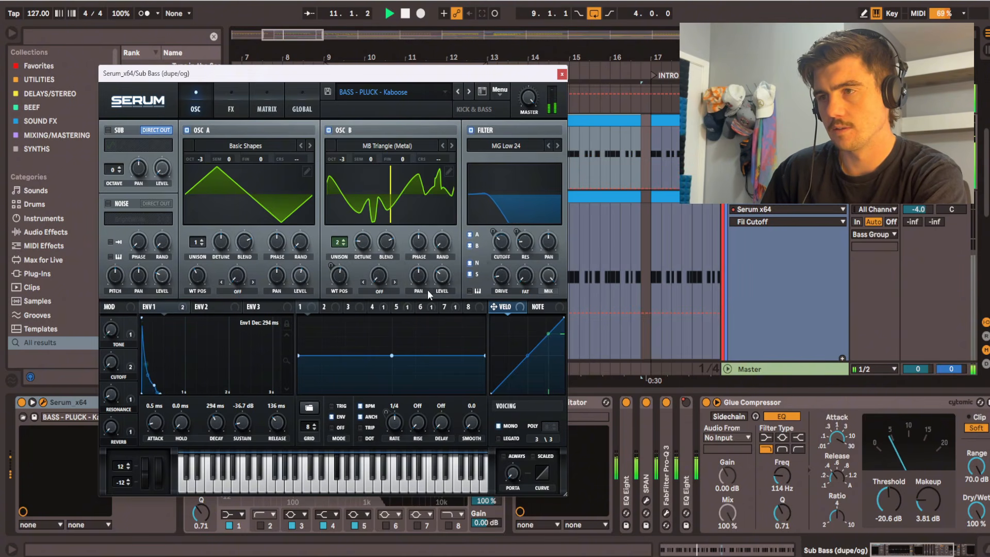
drag(418, 243, 409, 277)
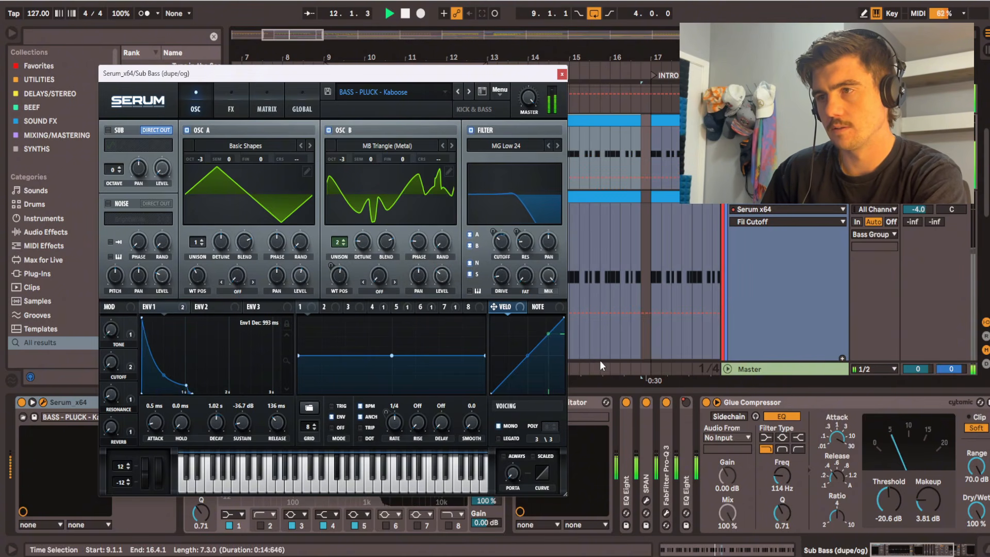
click(562, 74)
key(space)
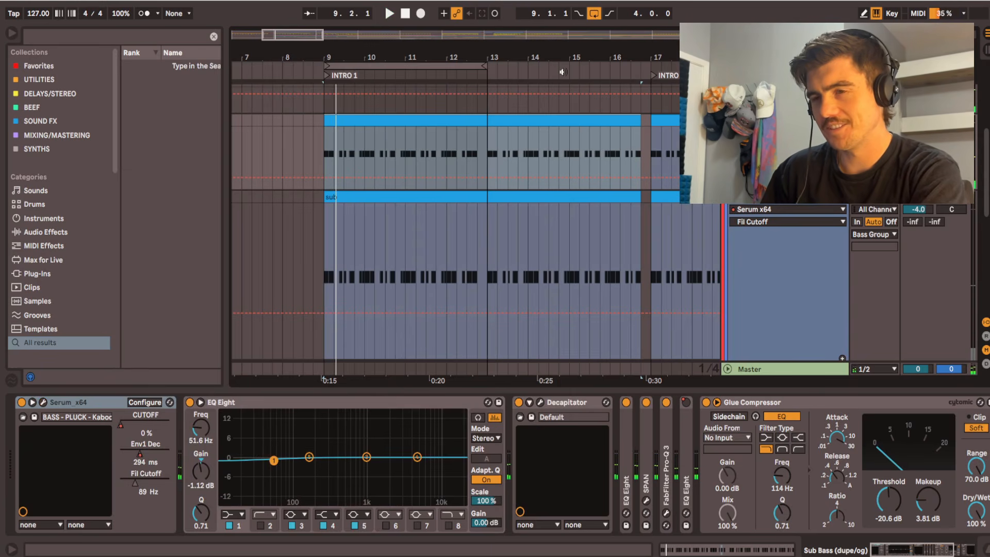
Step: Select the MID BASS track, fold its DELAY PARALLEL rack and open its Serum instrument
click(393, 196)
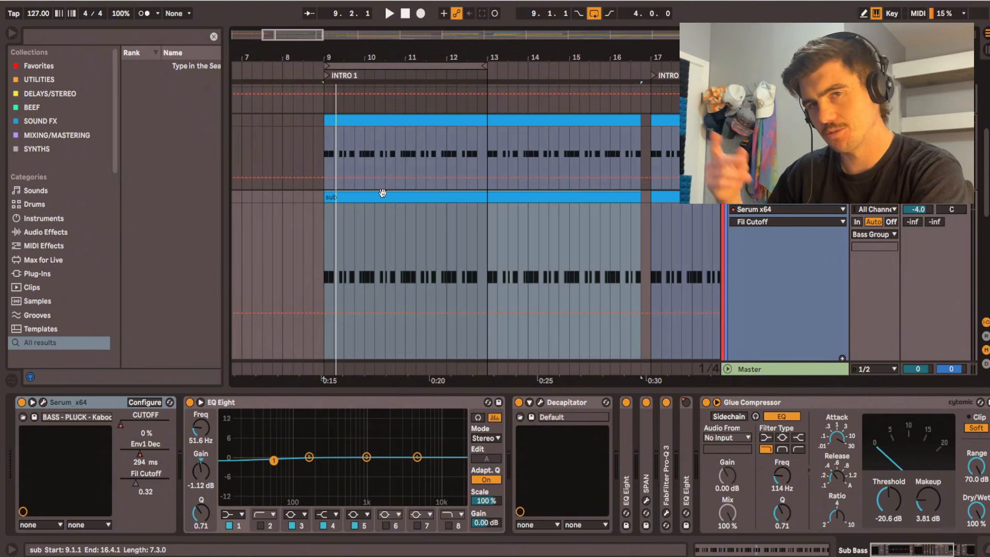
scroll(400, 204, up, 3)
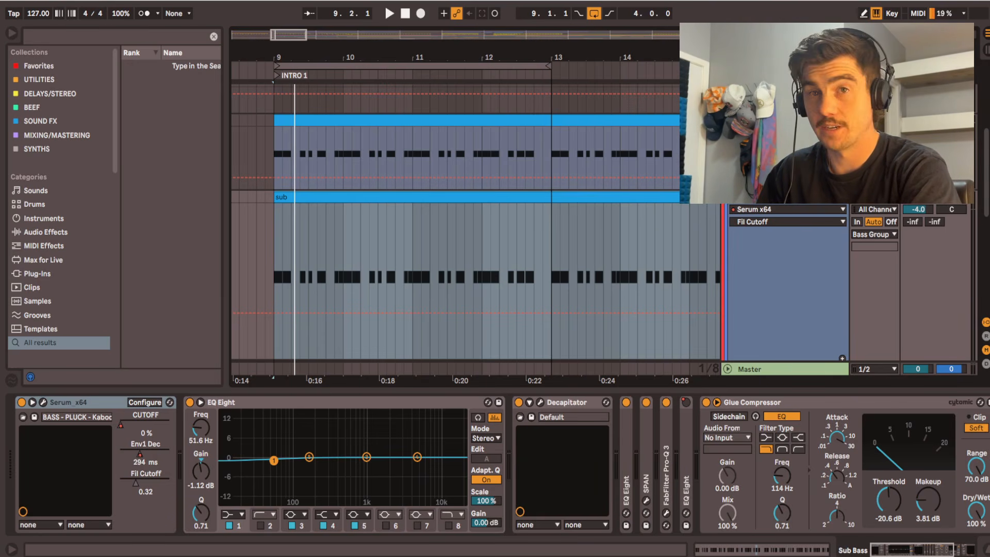
scroll(436, 176, down, 5)
scroll(387, 207, up, 3)
scroll(388, 221, up, 5)
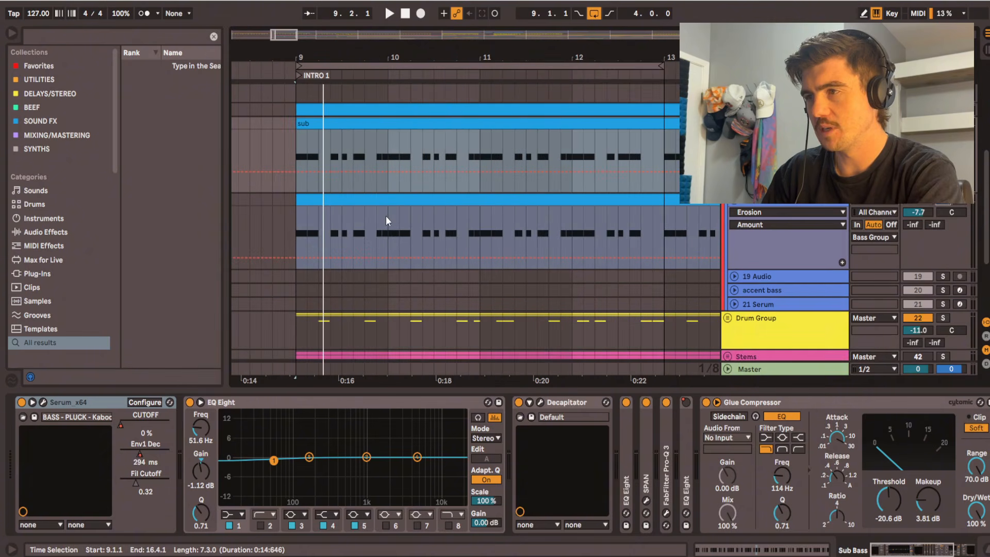
click(789, 248)
scroll(811, 444, left, 5)
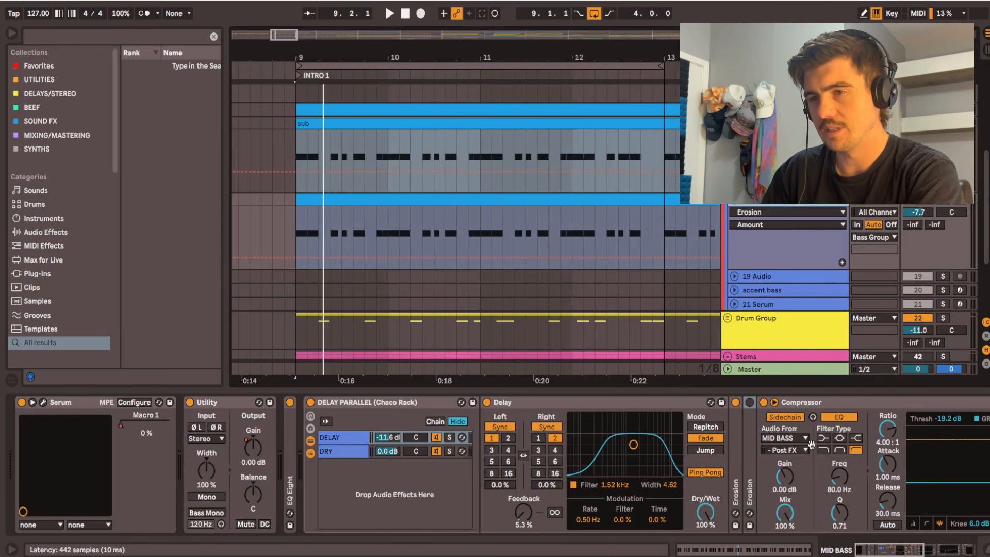
double_click(339, 402)
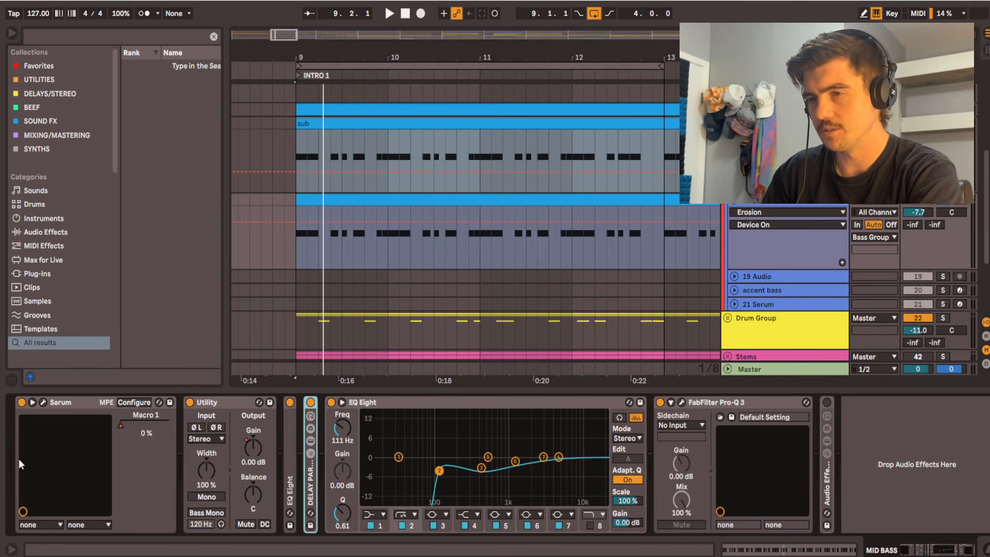
click(44, 403)
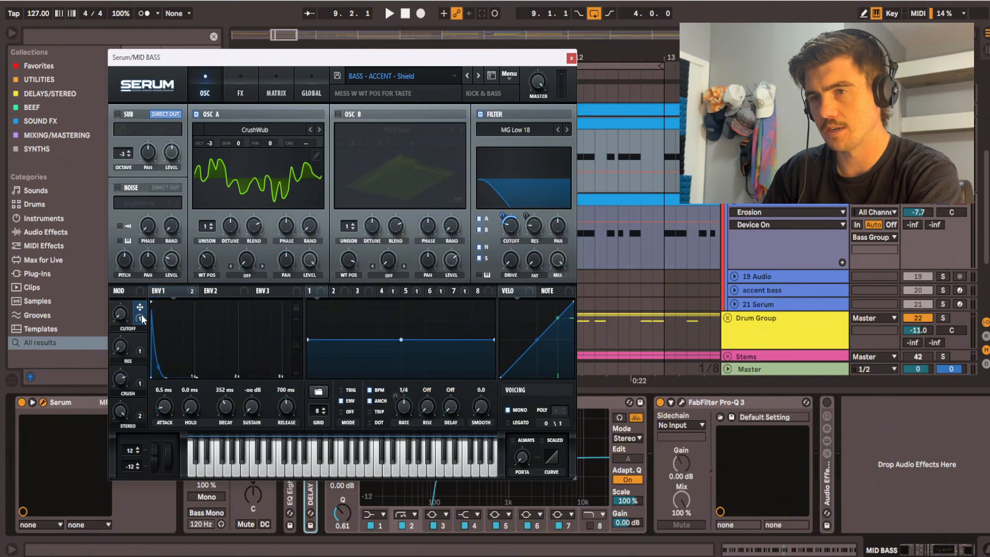
Step: Play the mid bass briefly to examine how Serum's filter cutoff shapes the sound
right_click(511, 233)
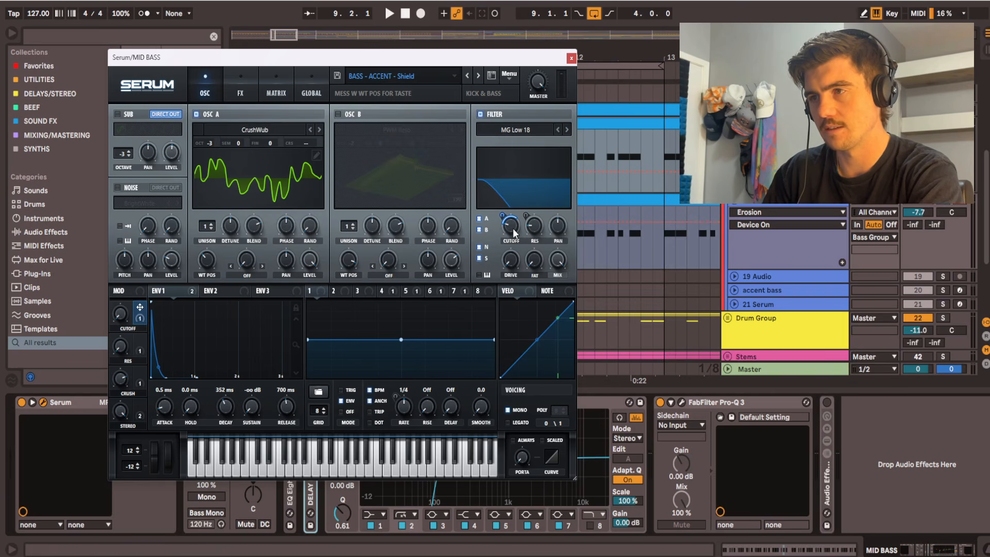
key(space)
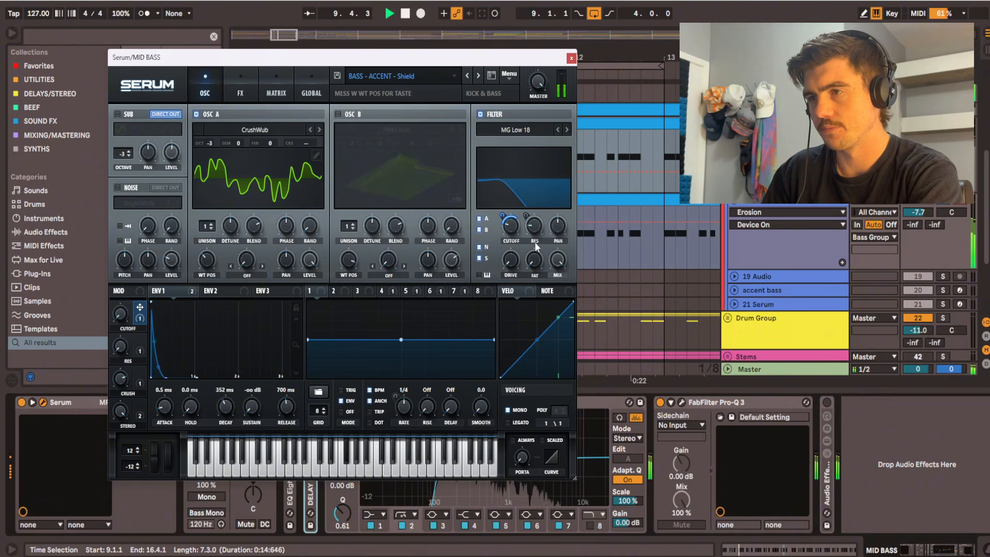
key(space)
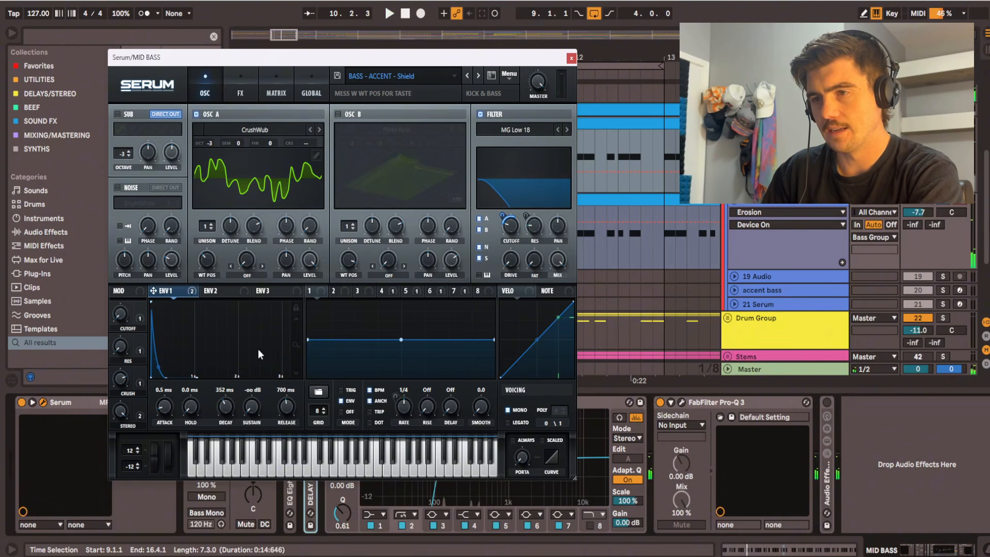
Step: Try an Envelope 1 release of 15 ms during playback and restore the release to 700 ms
key(space)
mouse_move(289, 404)
mouse_down()
mouse_move(289, 431)
mouse_move(294, 411)
mouse_up()
double_click(285, 408)
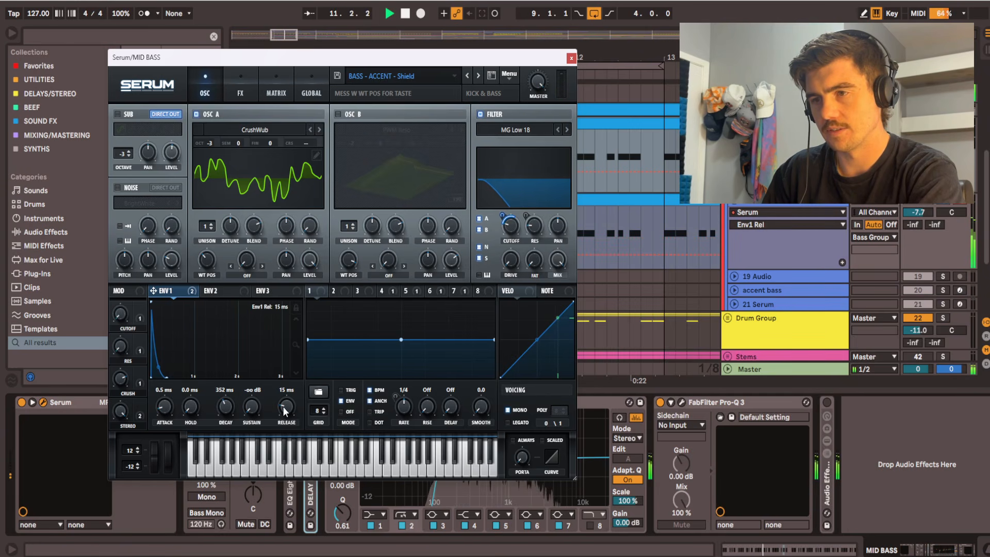
text(700)
key(Return)
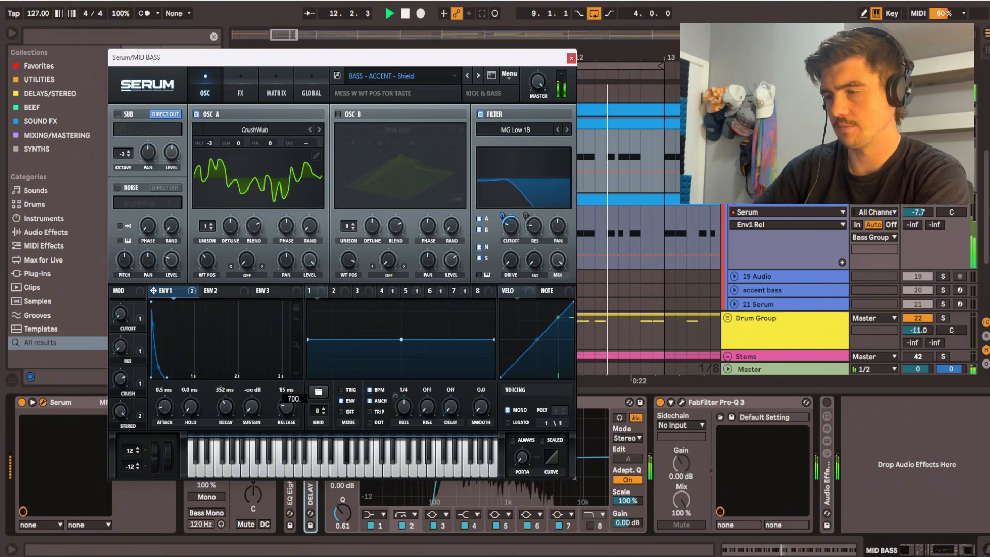
Step: Reposition the Serum window and try sweeping the CUTOFF macro up to about 65% during playback
drag(244, 61, 228, 42)
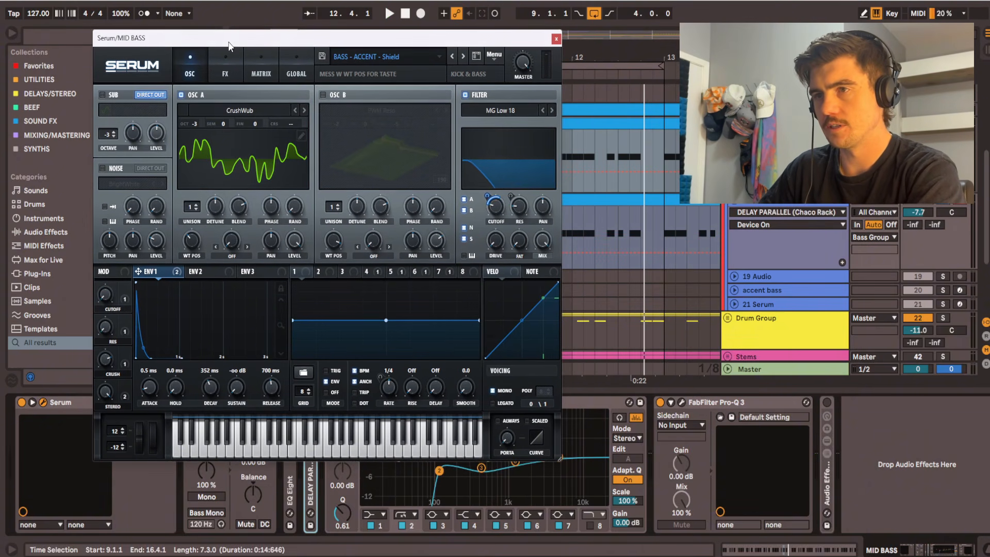
key(space)
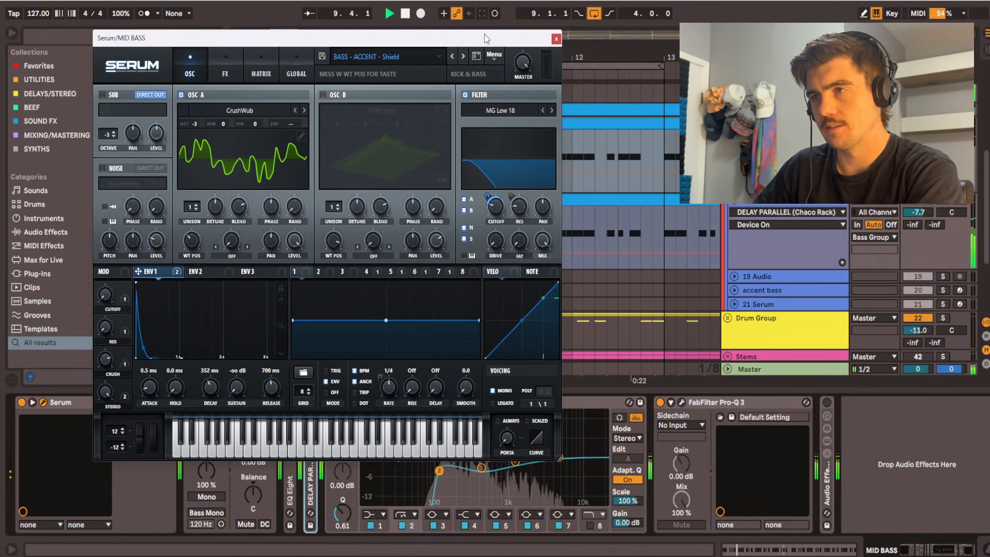
drag(487, 38, 484, 47)
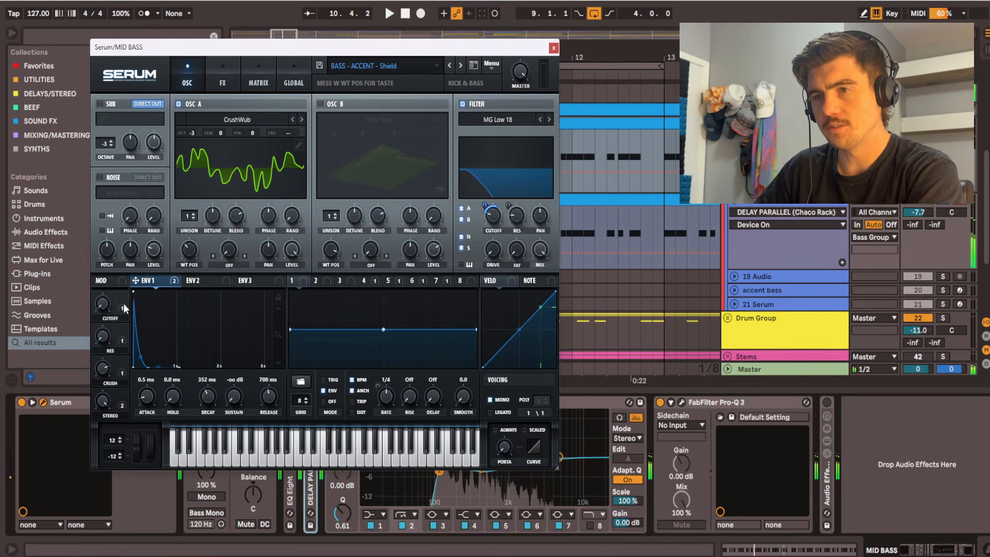
drag(99, 303, 151, 242)
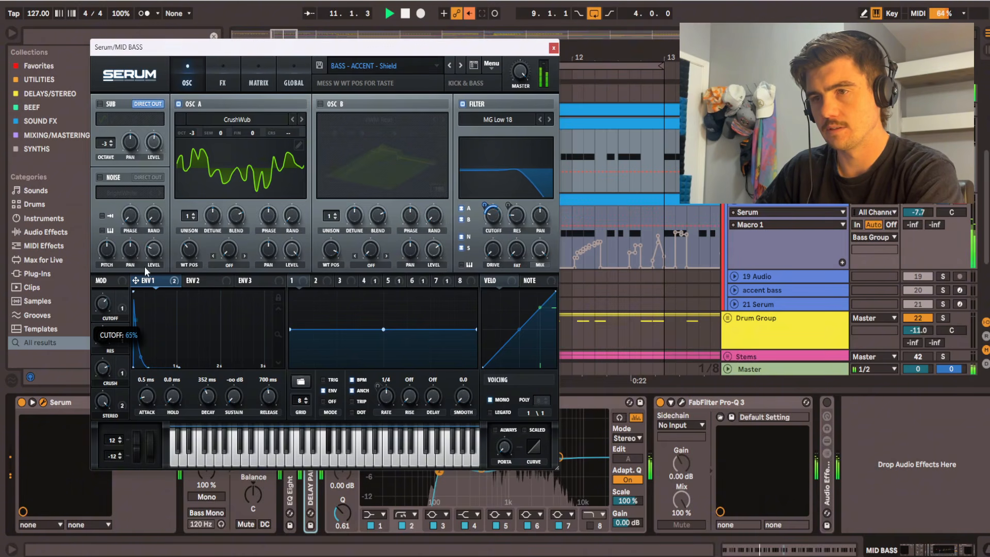
key(space)
Step: Try an Envelope 1 release of about 11 ms while sweeping the CUTOFF macro during playback
drag(269, 396, 272, 433)
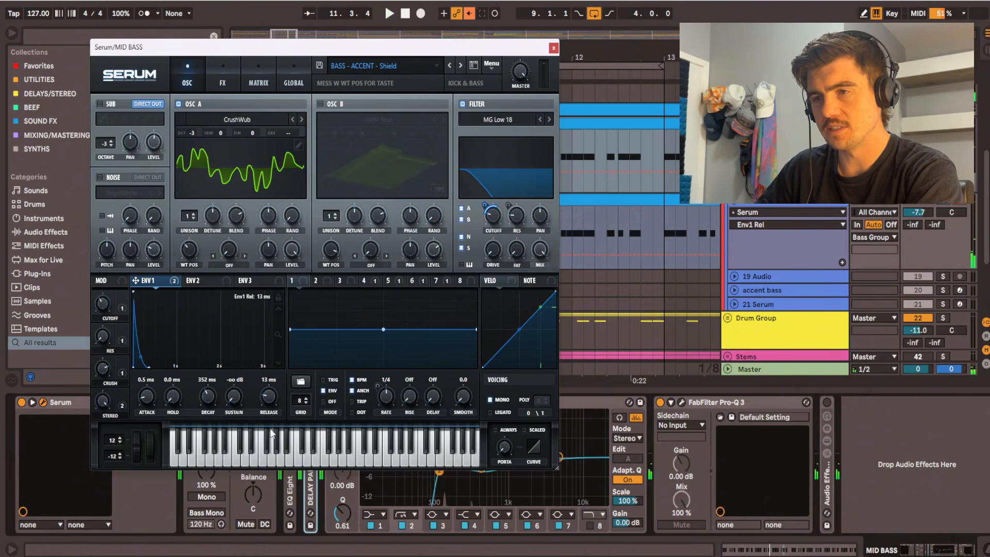
drag(105, 312, 134, 296)
key(space)
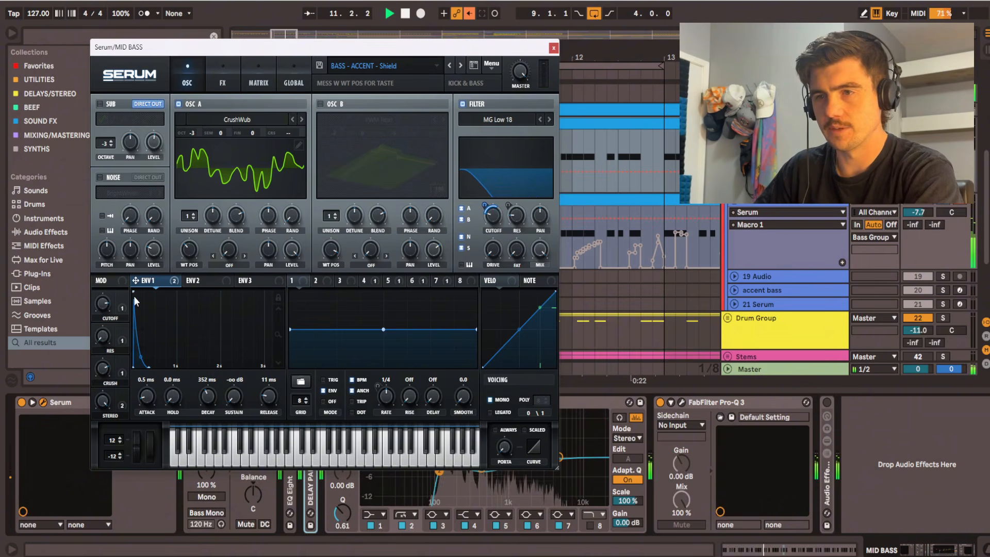
key(space)
Step: Set Envelope 1's release to about 692 ms, listen briefly and close the Serum window
drag(271, 400, 281, 377)
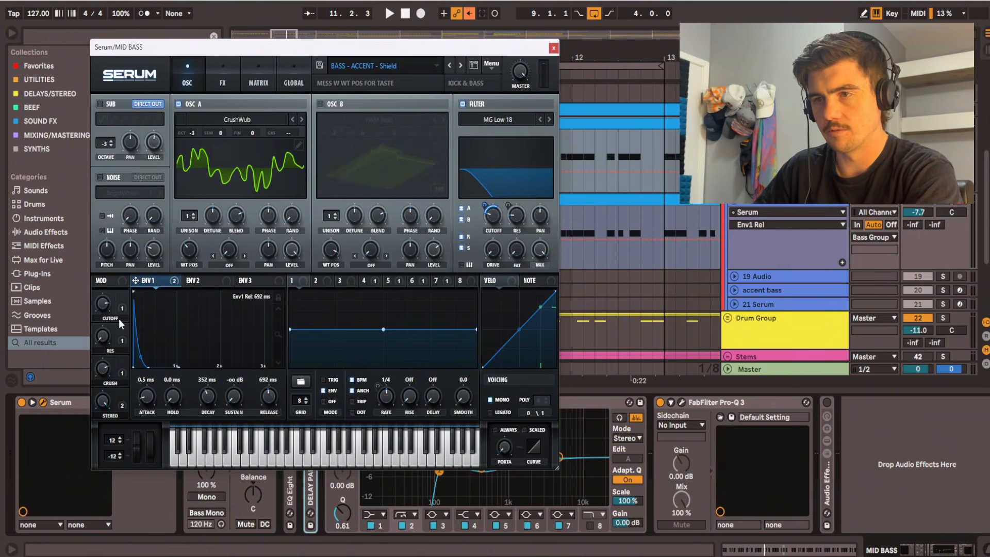
key(space)
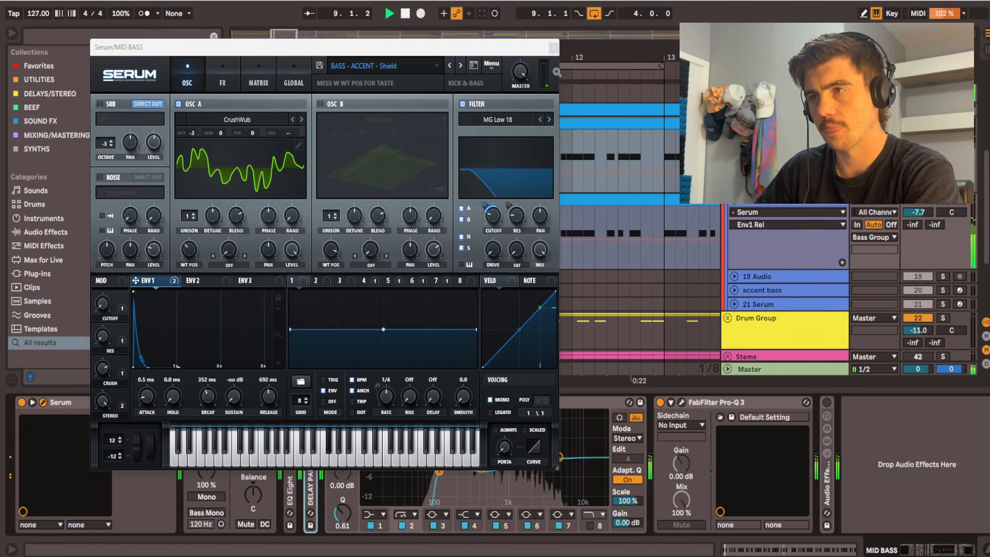
click(554, 49)
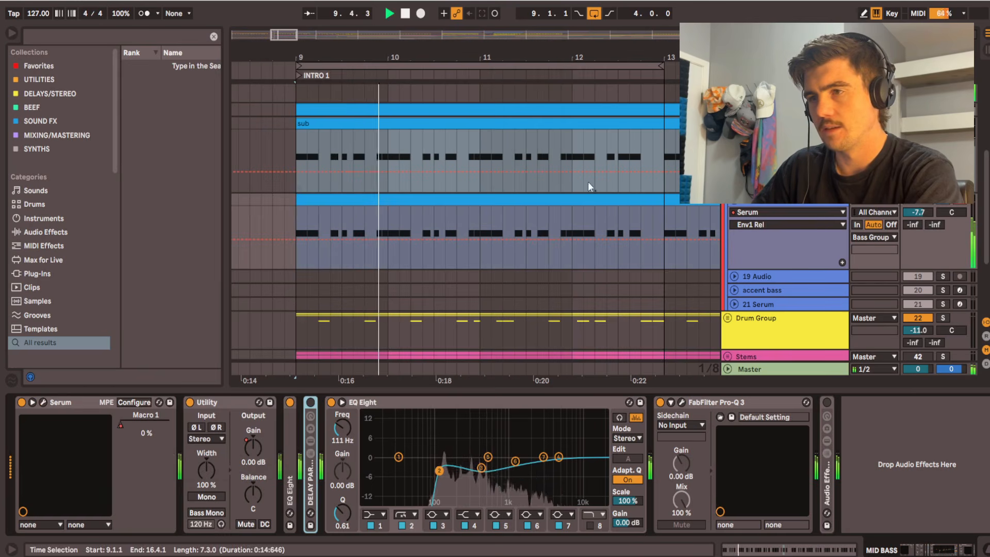
key(space)
Step: Show the Serum Macro 1 automation on the MID BASS track and play it from bar 9
click(787, 224)
click(753, 238)
scroll(307, 221, up, 5)
click(259, 220)
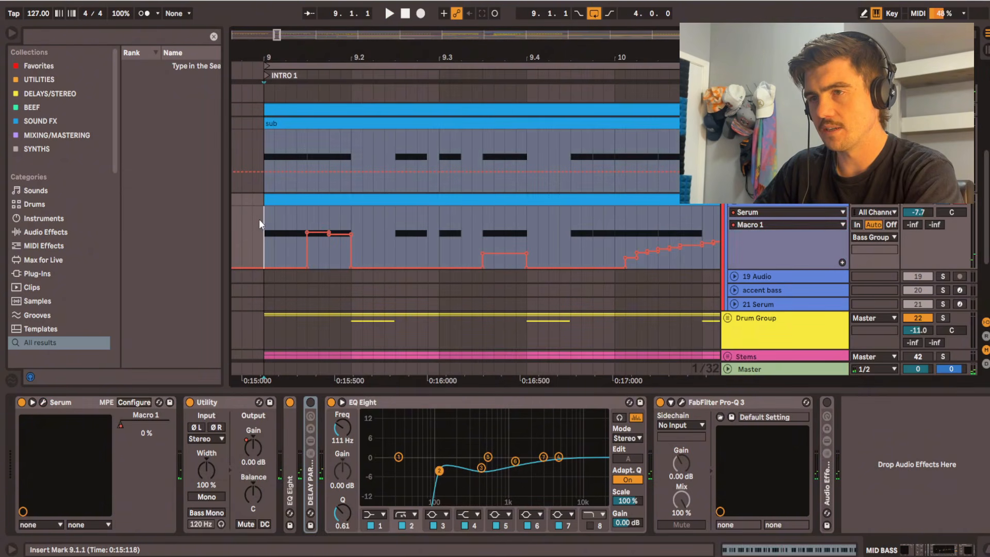
scroll(375, 225, down, 3)
key(space)
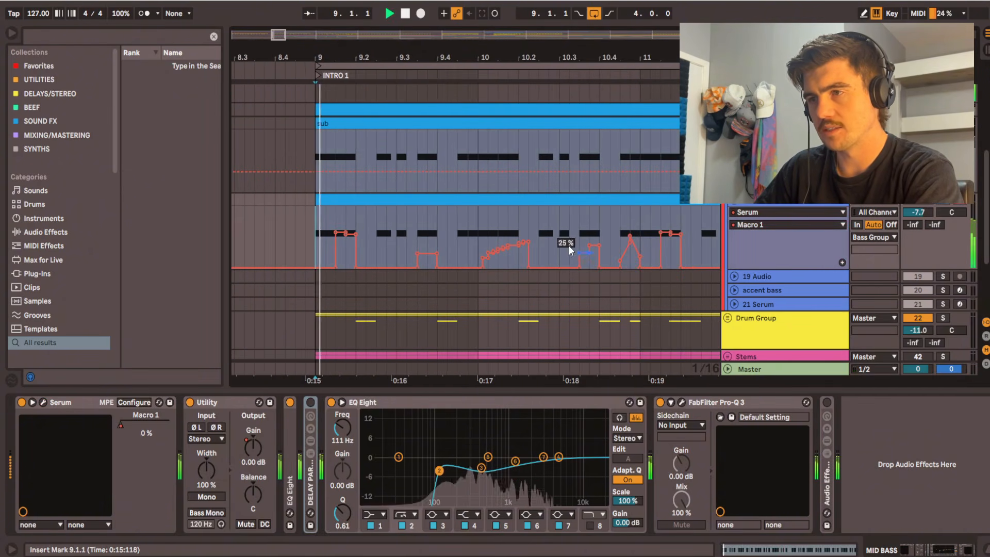
scroll(489, 259, right, 2)
scroll(488, 259, up, 1)
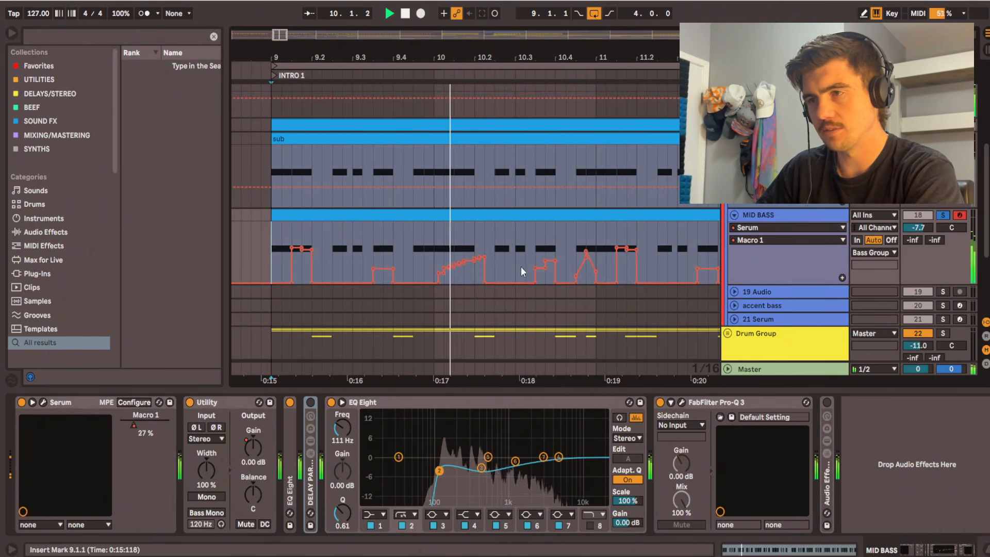
scroll(597, 238, right, 2)
scroll(509, 258, down, 3)
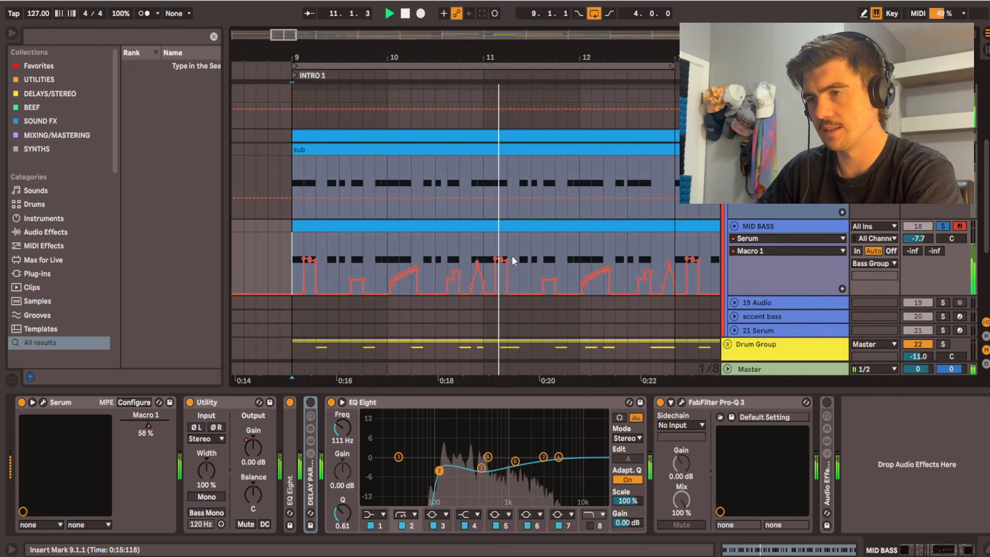
scroll(407, 252, down, 4)
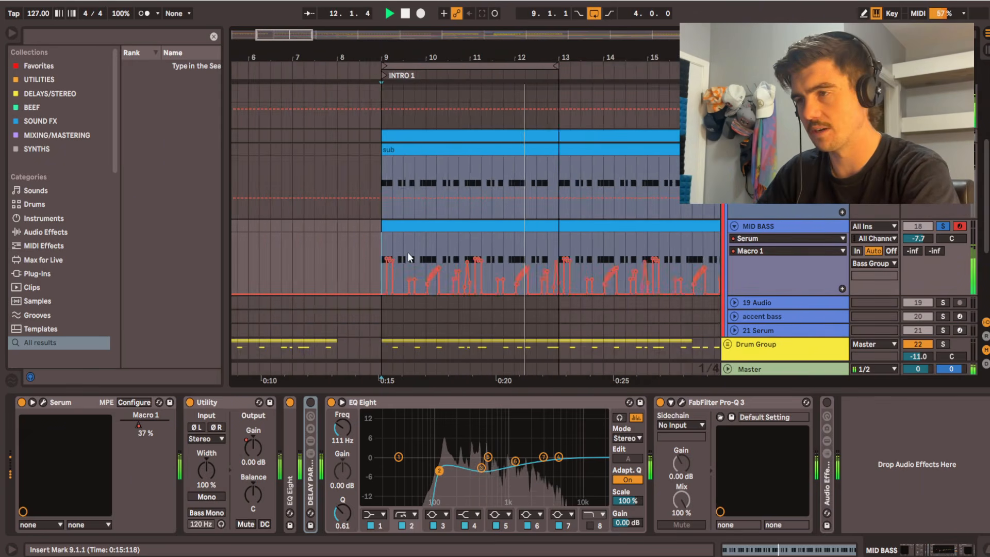
Step: Turn off looping, extend the loop range to bars 9–17, and stop playback after listening
click(593, 13)
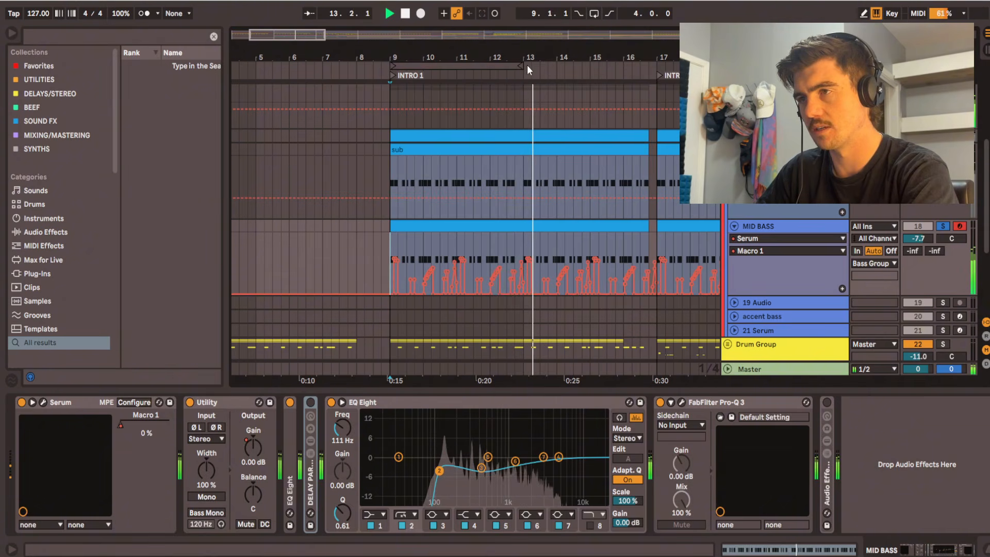
drag(522, 66, 656, 66)
drag(631, 105, 518, 87)
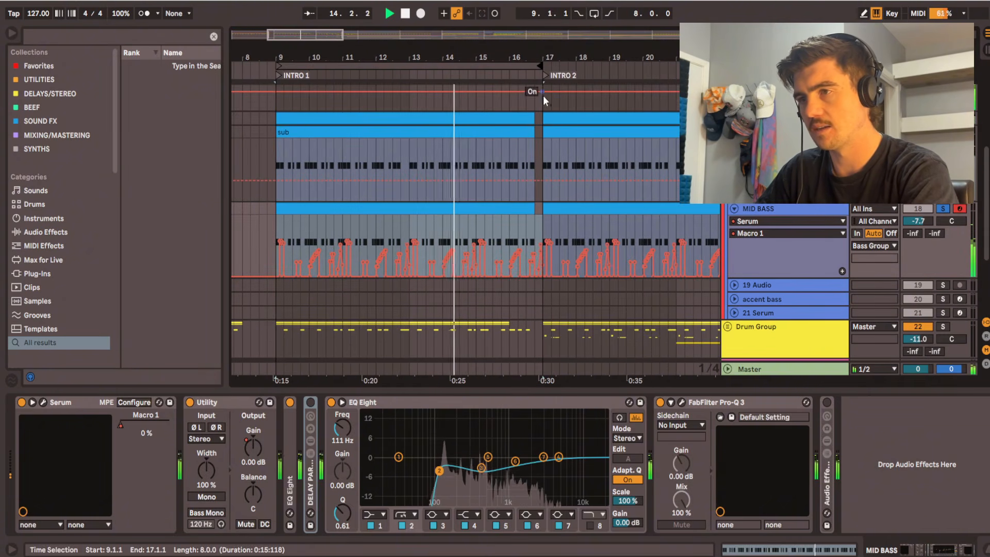
drag(593, 255, 594, 211)
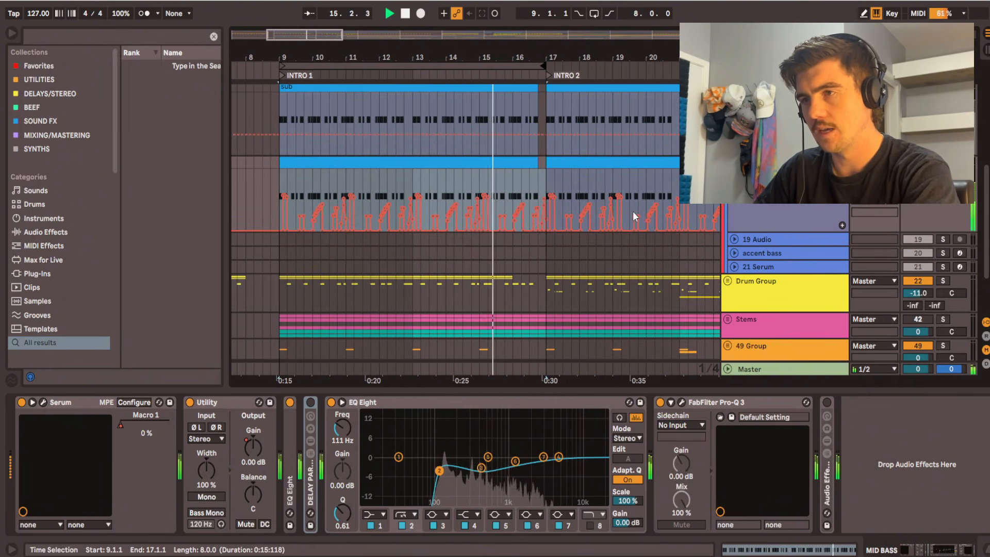
key(space)
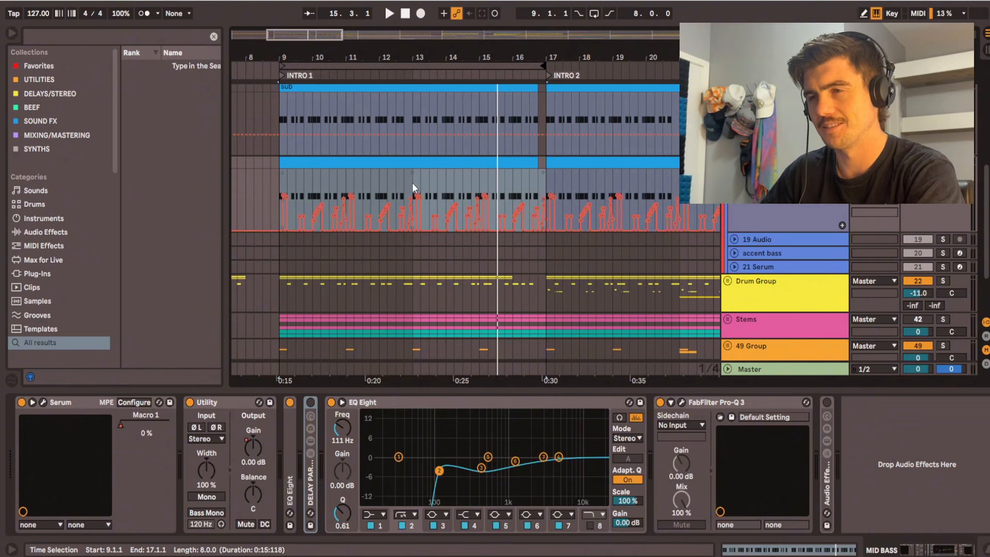
Step: Select bars 9–13 on MID BASS and inspect the DELAY PARALLEL rack while playing from bar 9
drag(413, 183, 281, 185)
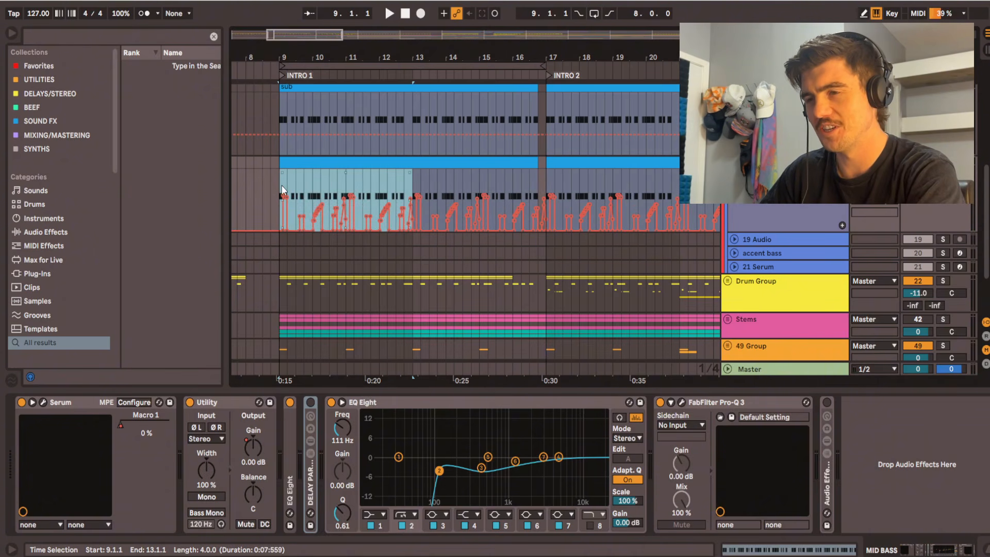
click(309, 402)
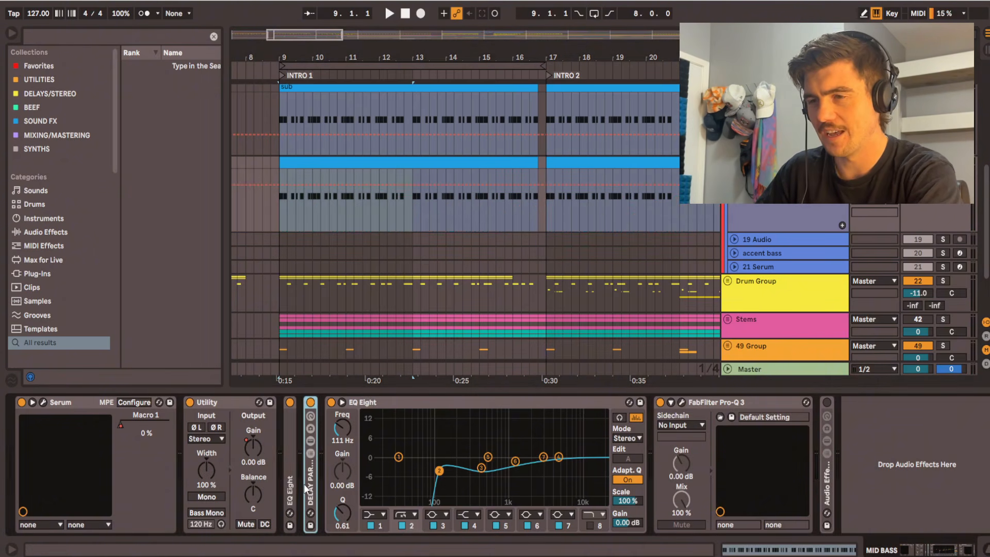
double_click(310, 489)
key(space)
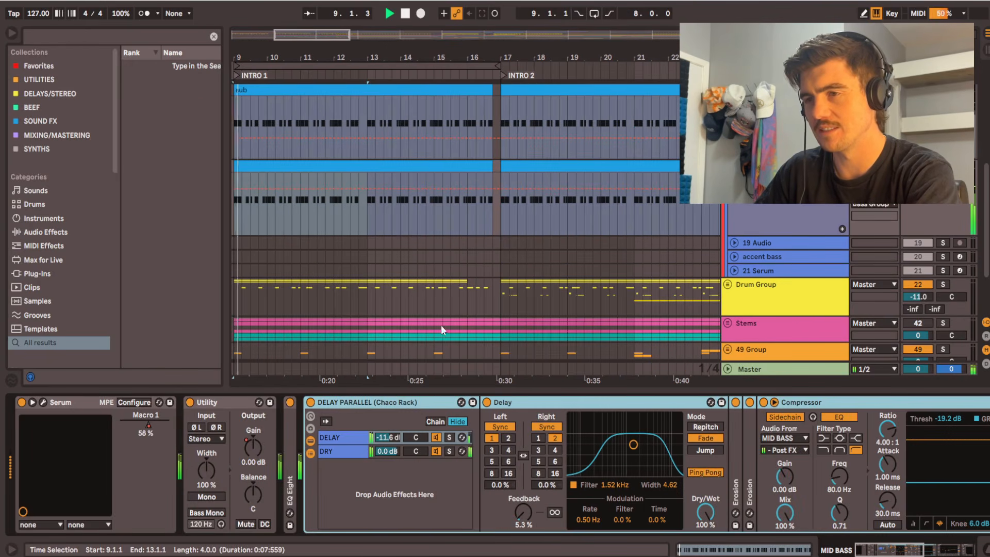
double_click(352, 403)
Step: Examine the bass, drum and FX tracks across the arrangement from INTRO 1 to DROP1 during playback
scroll(537, 261, up, 4)
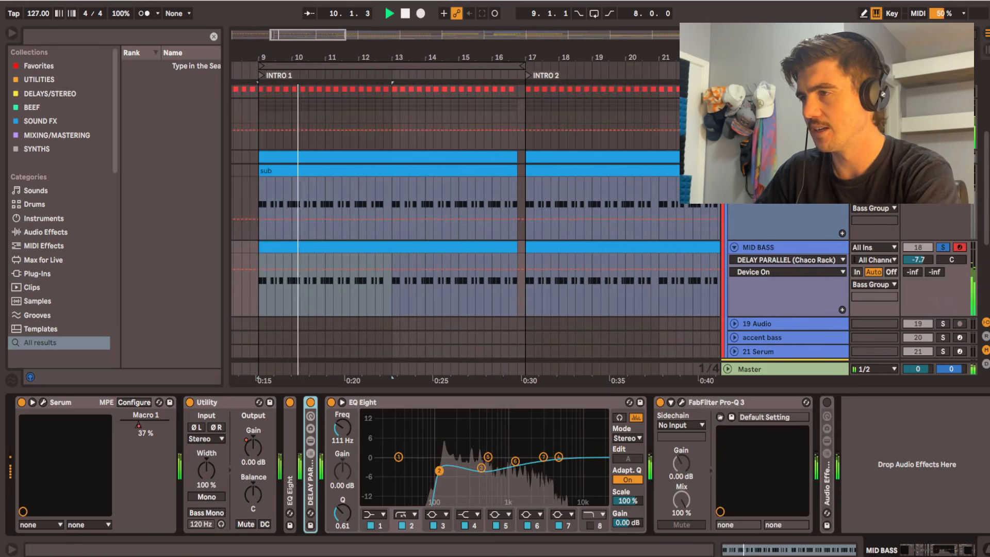
scroll(442, 187, up, 2)
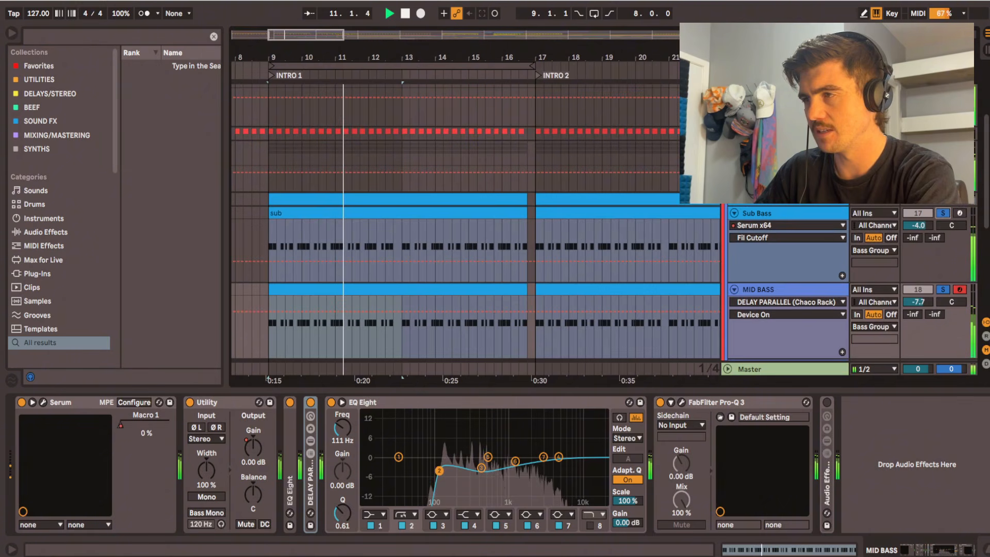
scroll(448, 181, down, 2)
scroll(530, 219, down, 3)
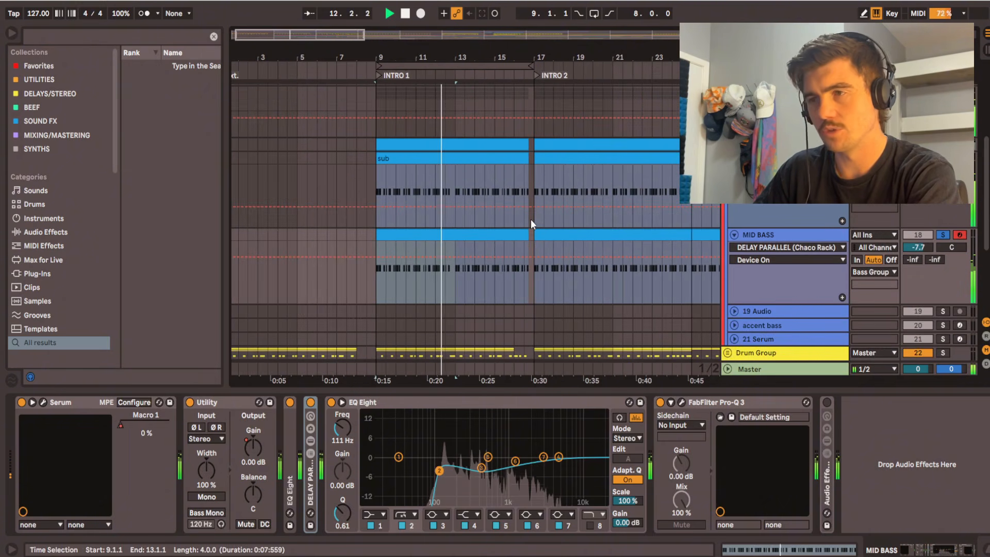
scroll(520, 222, down, 2)
scroll(521, 222, right, 2)
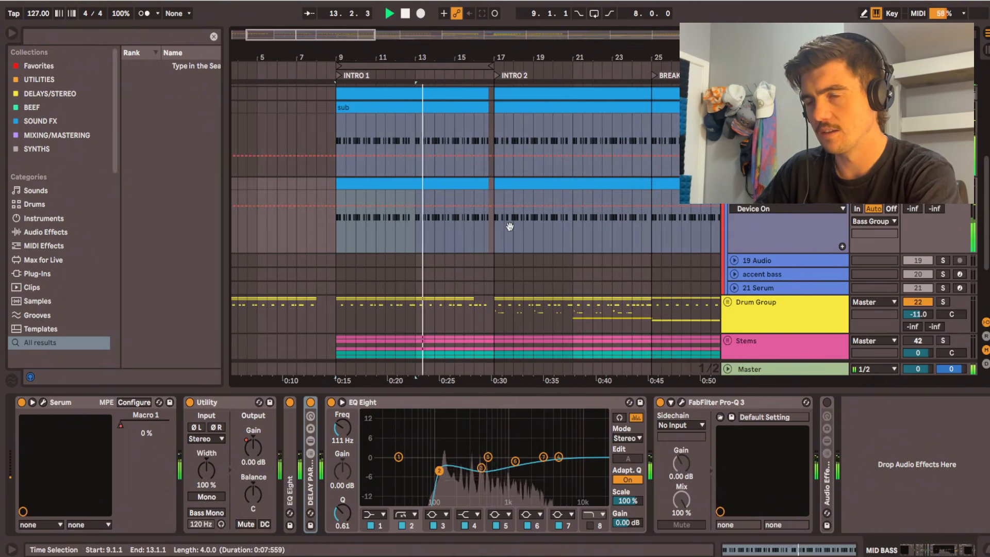
scroll(510, 227, down, 4)
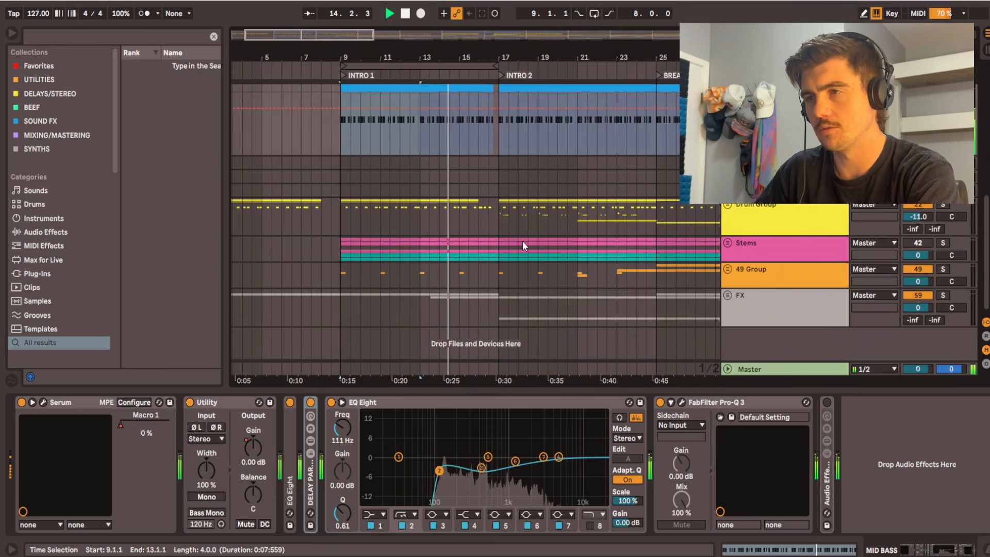
scroll(500, 210, down, 2)
scroll(498, 215, right, 4)
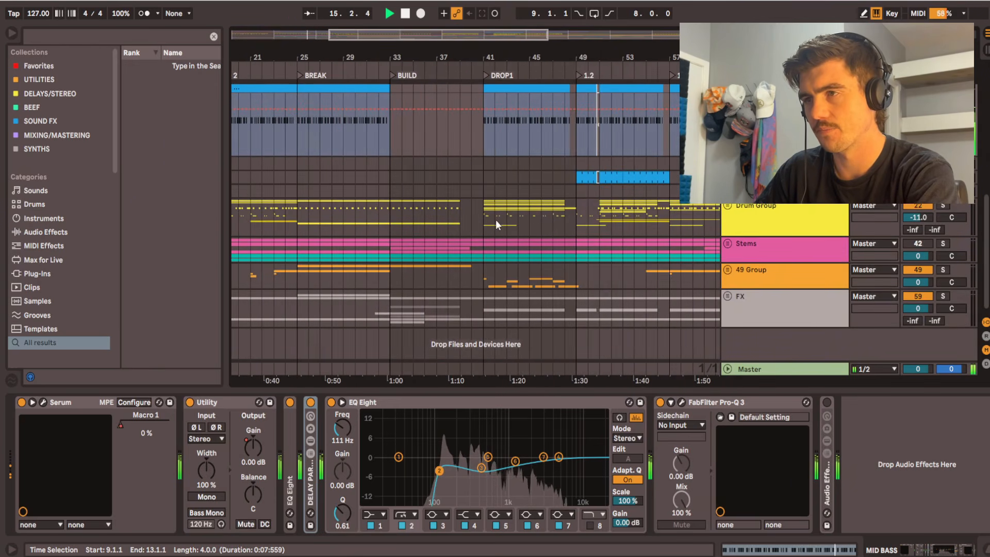
Step: Play the arrangement from bar 41 at the start of DROP1
click(482, 209)
key(plus)
key(plus)
drag(580, 218, 457, 243)
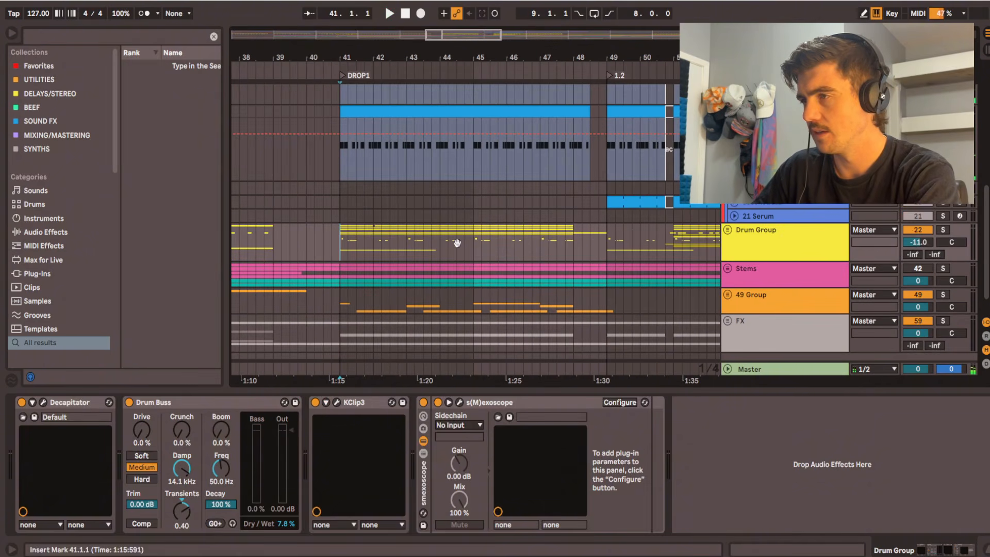
key(space)
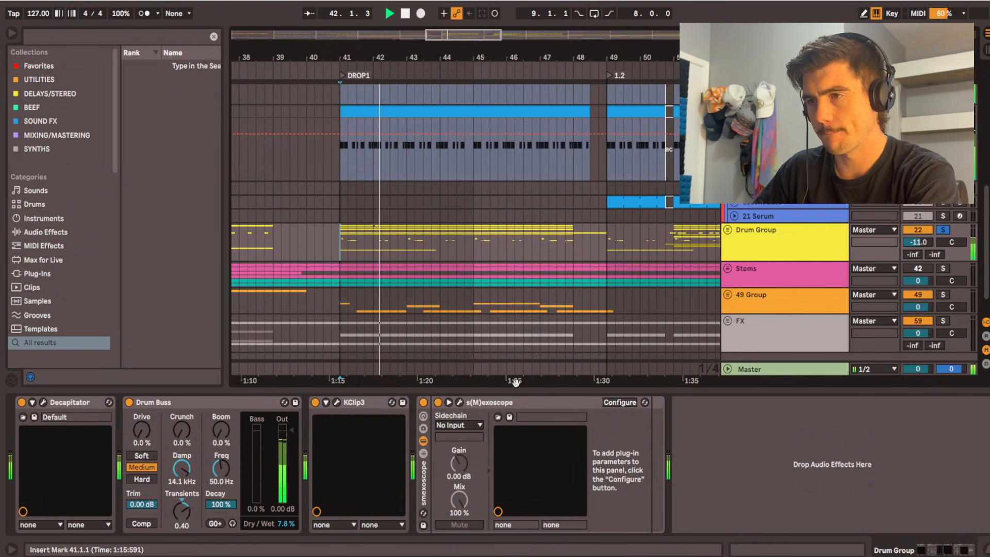
Step: Hide the device view and loop DROP1 over bars 41–49
key(ctrl+alt+l)
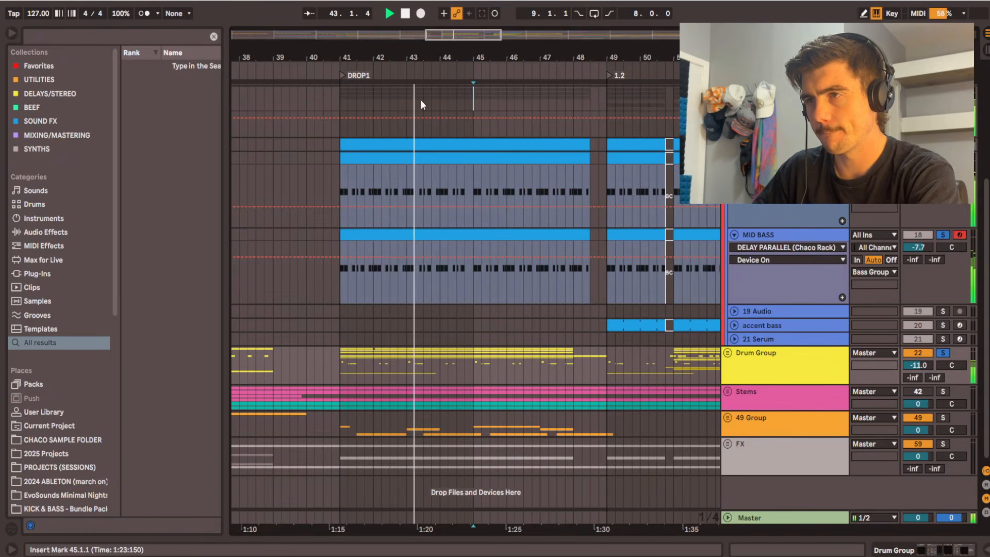
drag(473, 99, 607, 106)
key(ctrl+l)
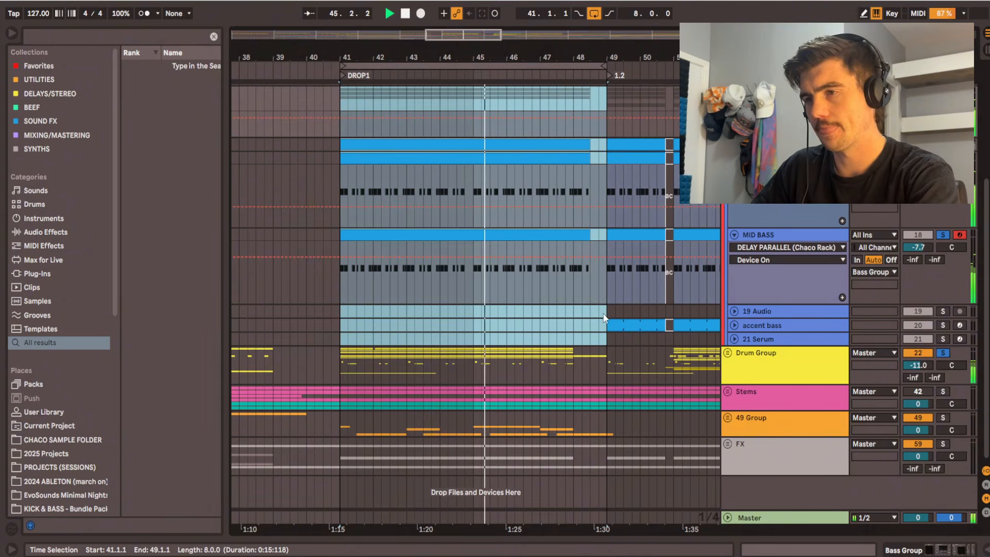
Step: Expand the Drum Group down to its individual hi-hat and clap tracks
double_click(513, 355)
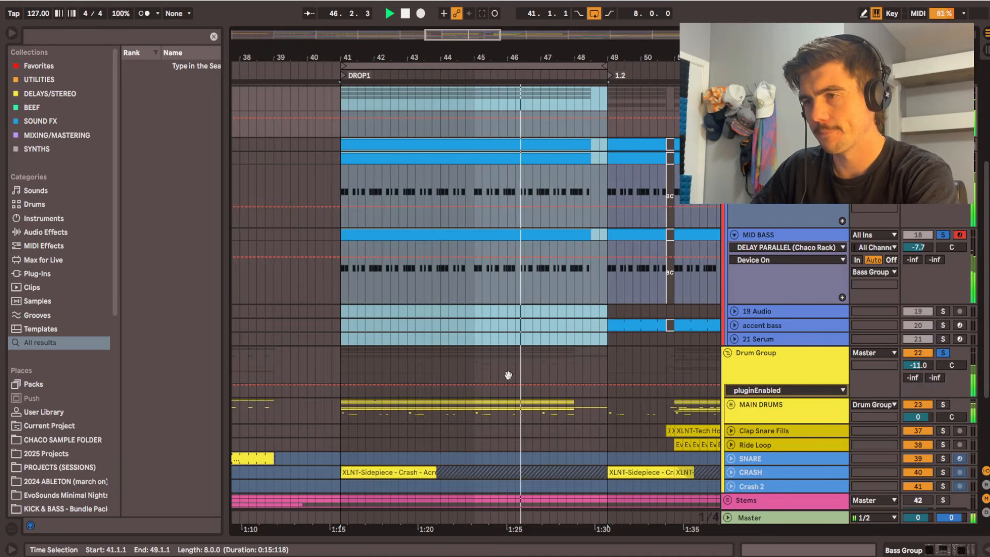
drag(509, 376, 490, 177)
double_click(495, 300)
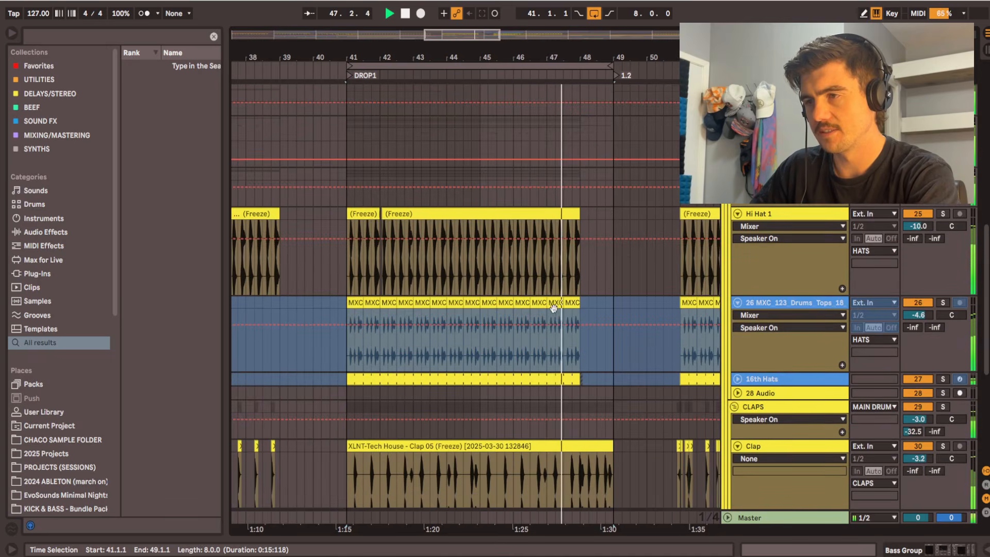
scroll(515, 206, down, 3)
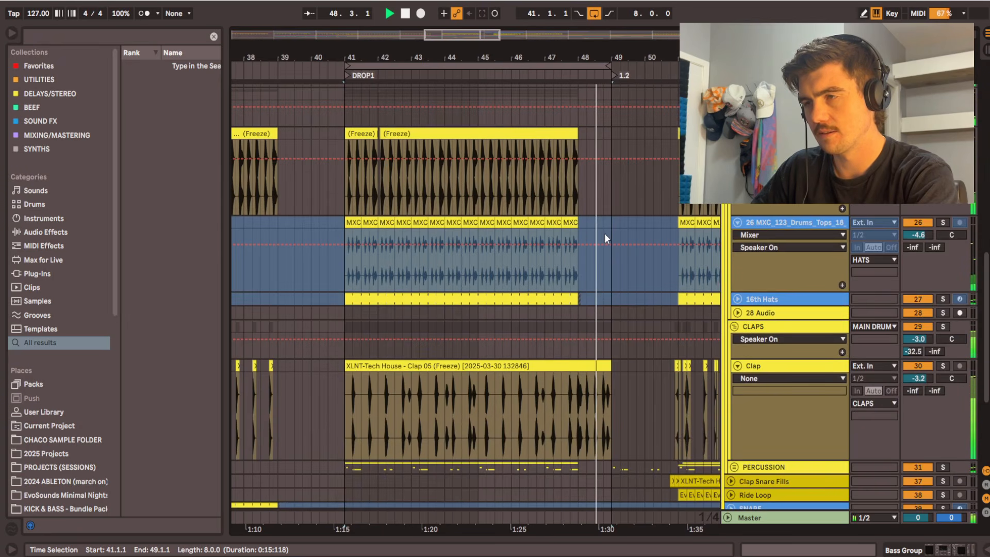
Step: Unfold the 16th Hats track and select its clip in DROP1
double_click(398, 302)
scroll(398, 302, up, 1)
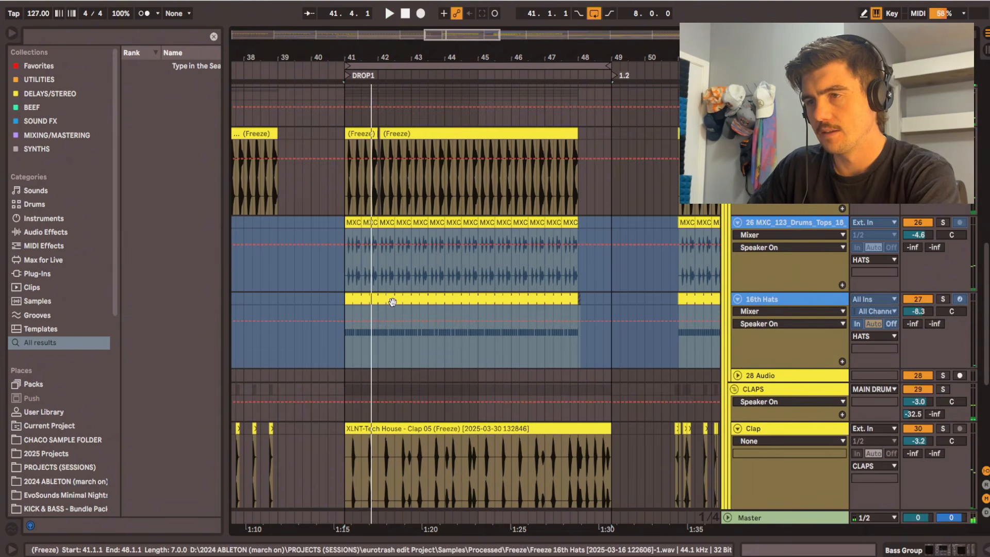
scroll(394, 301, up, 4)
click(374, 296)
scroll(443, 301, down, 3)
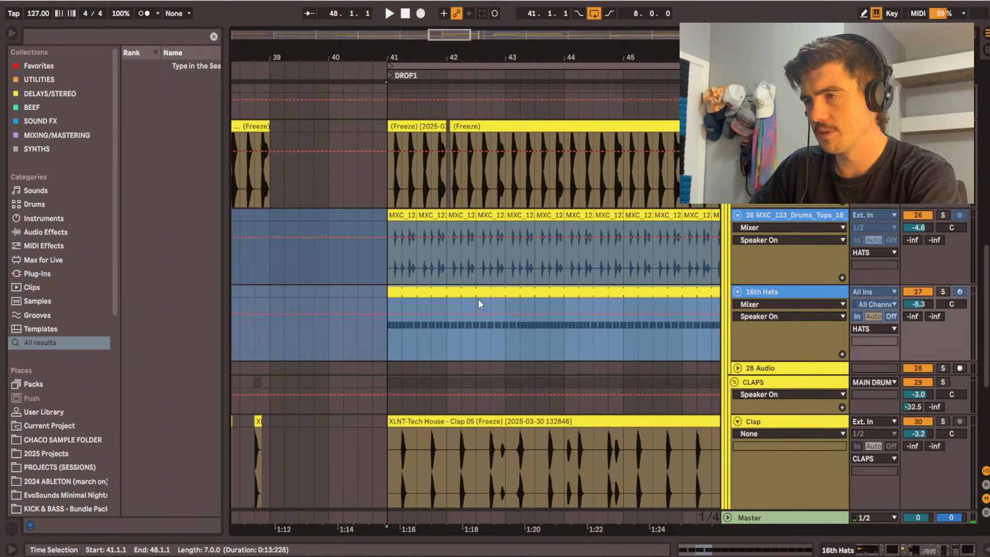
Step: Solo the 16th Hats track, play it from bar 41 and open its MIDI clip
click(942, 292)
key(space)
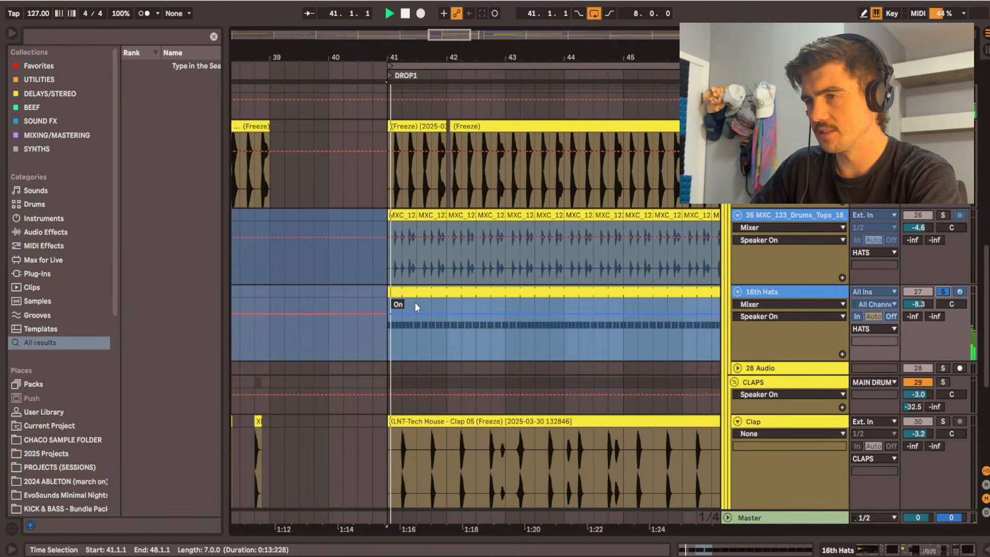
double_click(785, 294)
scroll(467, 282, down, 3)
double_click(518, 291)
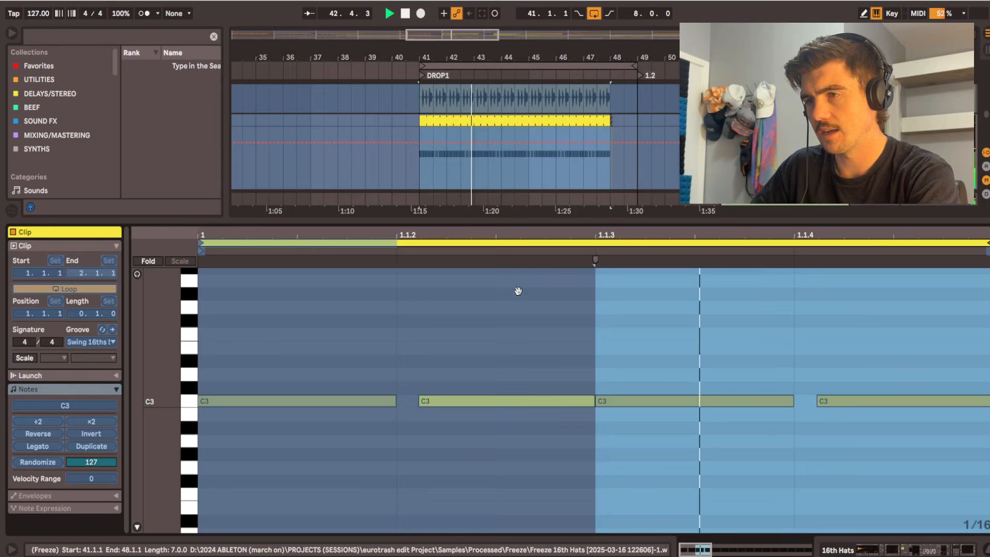
Step: Stop playback and unfreeze the 16th Hats track
key(space)
right_click(787, 120)
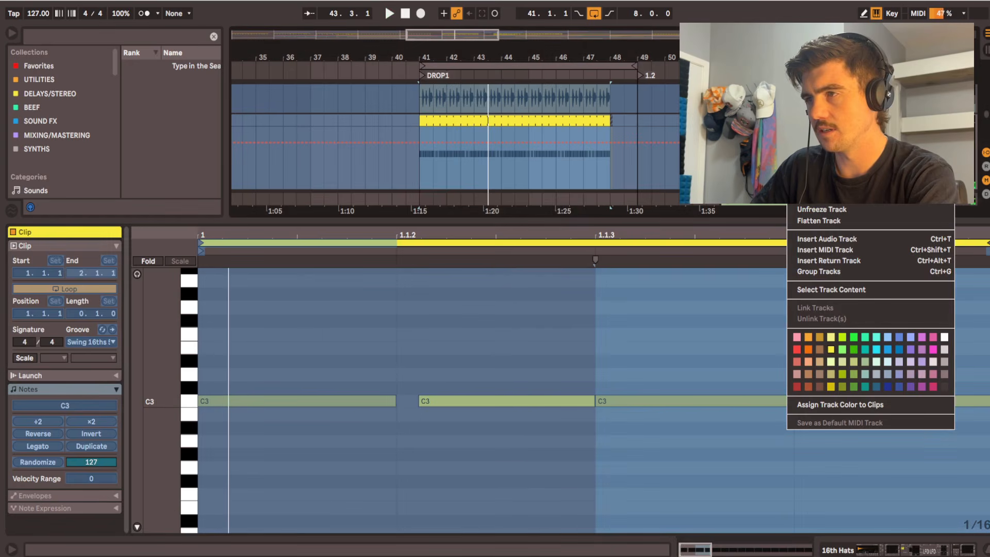
click(817, 209)
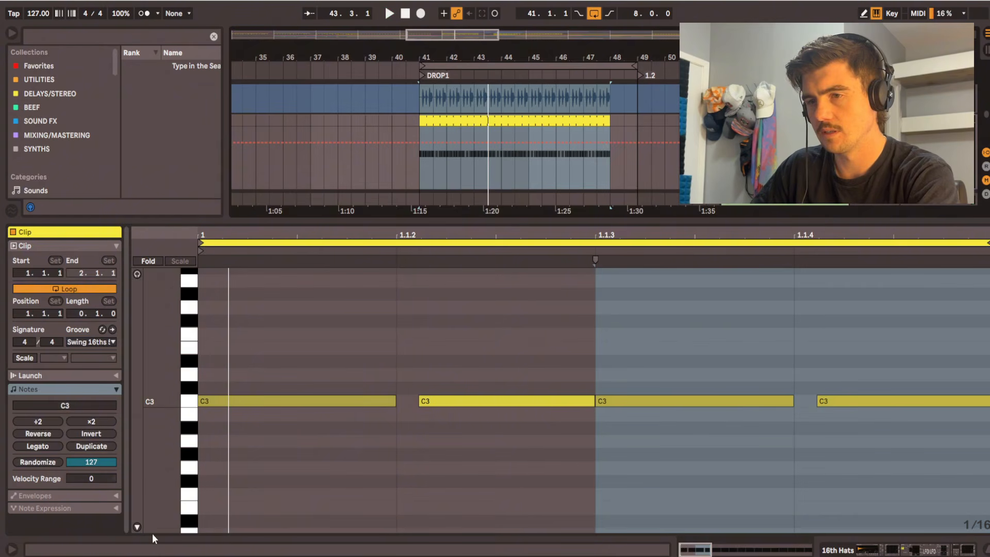
Step: Show the hats clip's velocity lane, select the first beat's four notes and play the pattern from bar 41
drag(298, 528, 297, 428)
key(space)
scroll(419, 376, down, 5)
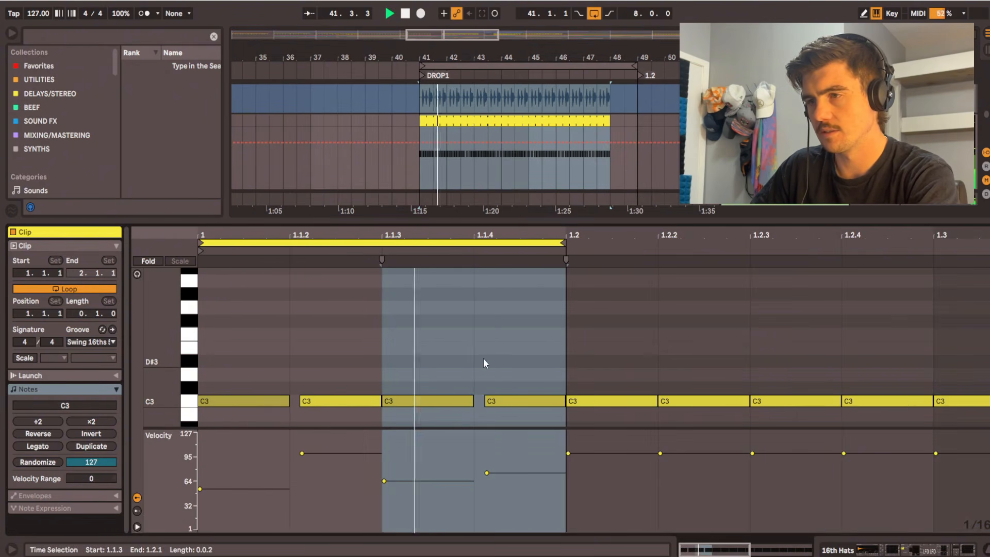
click(285, 431)
key(space)
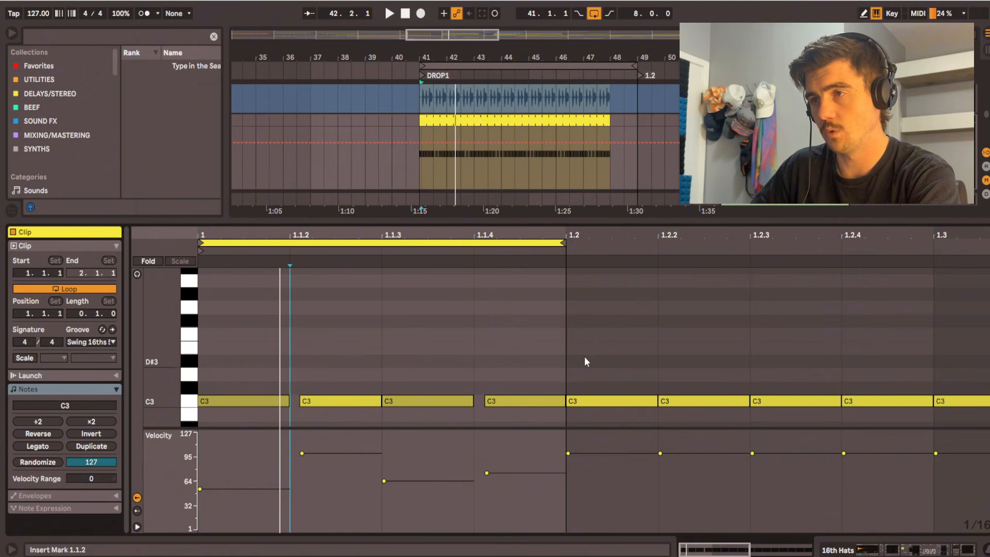
drag(561, 332, 189, 422)
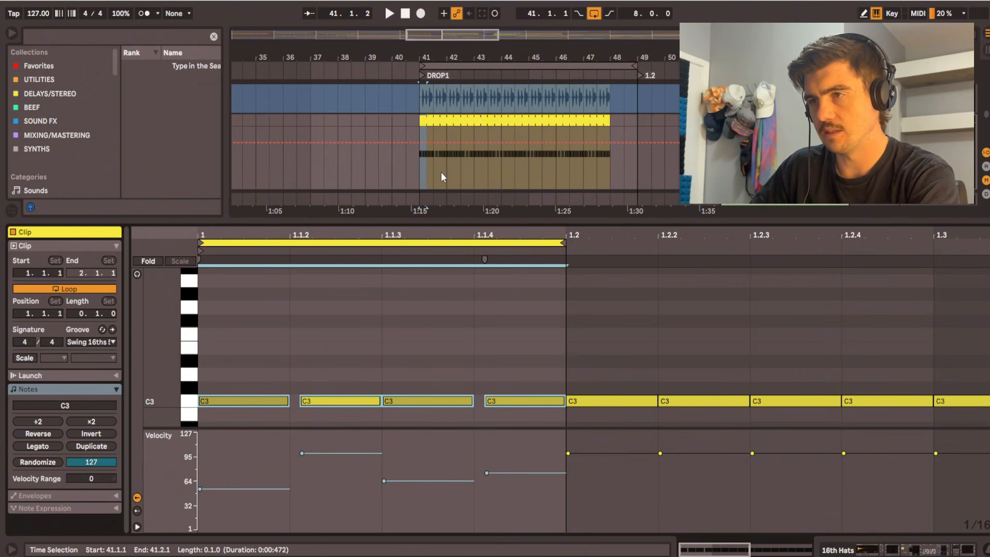
key(space)
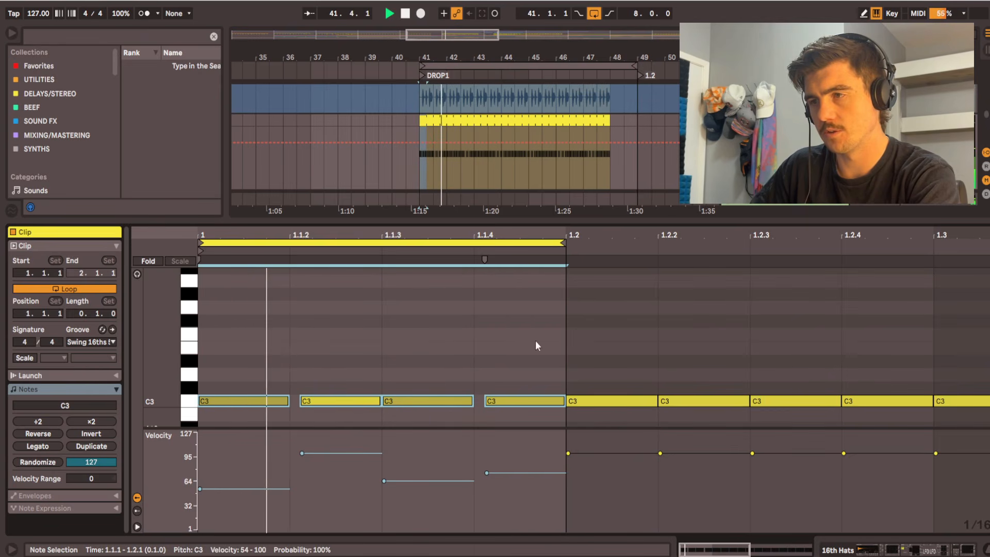
Step: Consolidate the 16th Hats clip from 41.1.1 to 41.3.1 into a two-beat clip
scroll(450, 160, up, 5)
drag(364, 160, 404, 123)
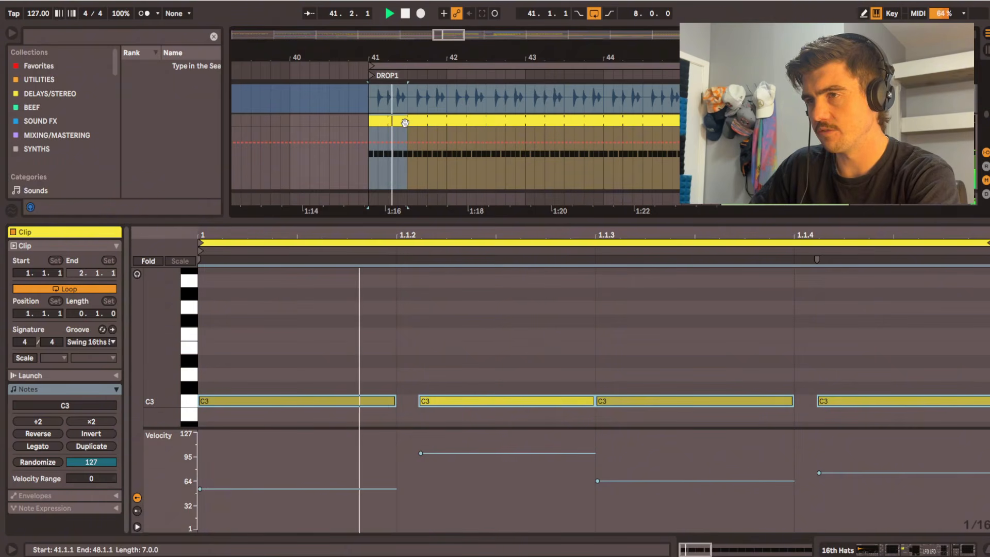
drag(405, 177, 379, 120)
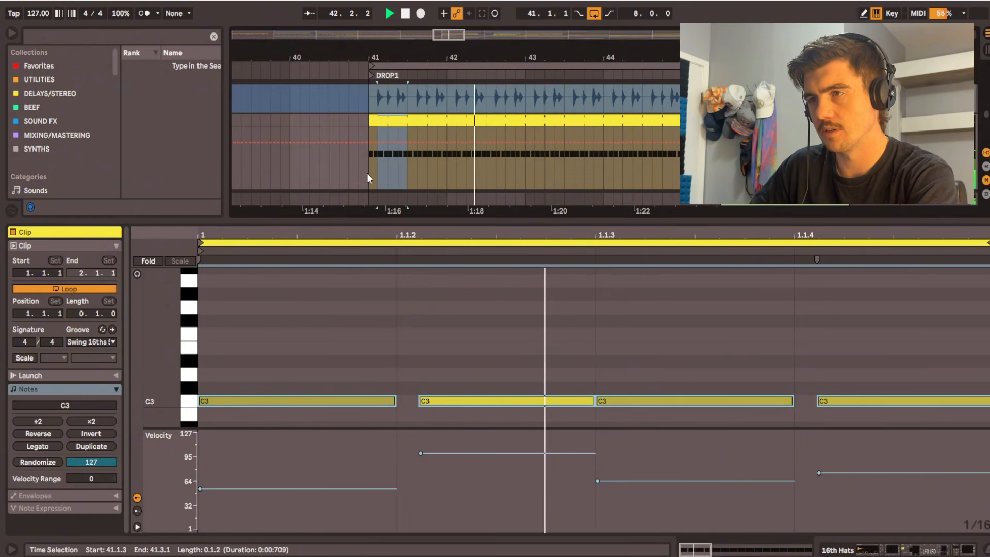
drag(367, 172, 403, 124)
key(space)
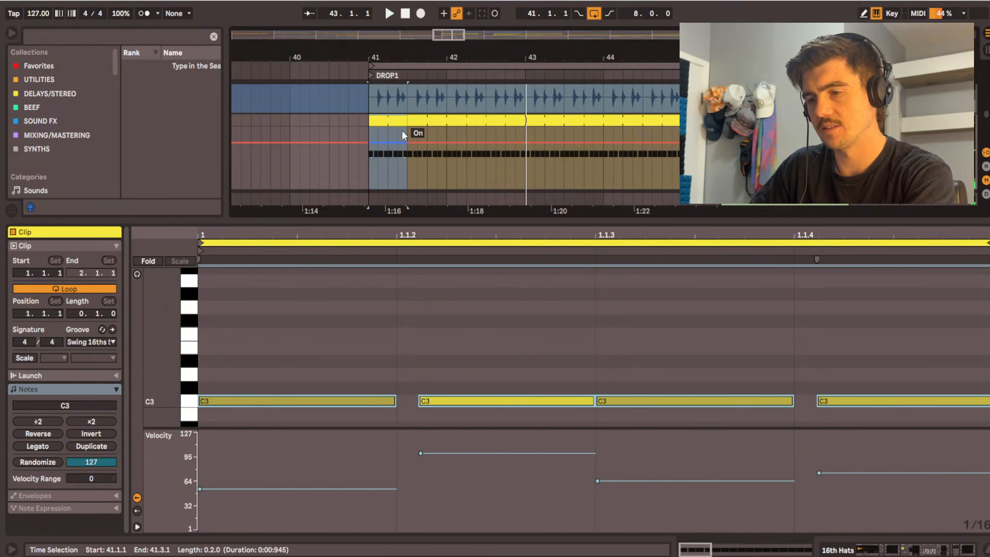
key(ctrl+j)
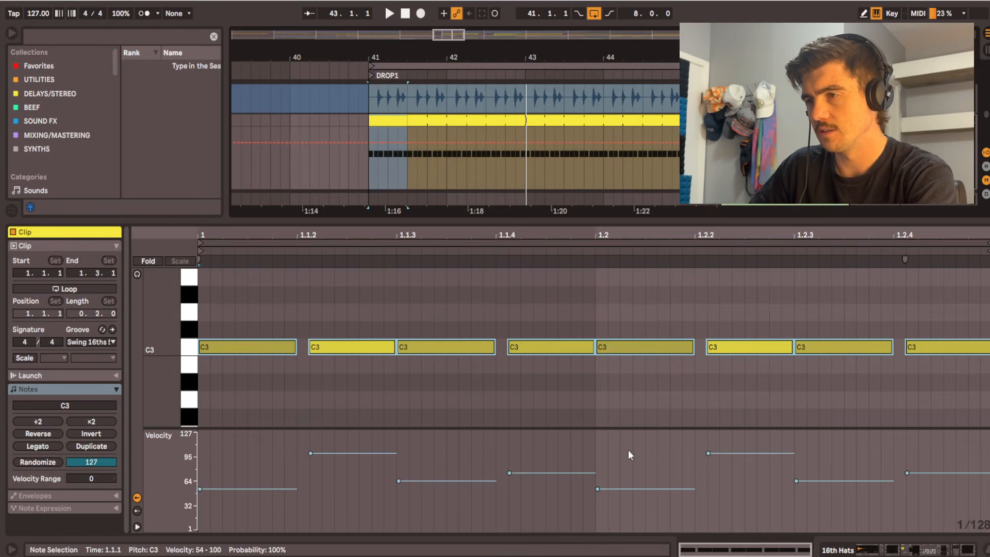
Step: Set the second beat's hat velocities to 71 at 1.2.2, 90 at 1.2.3 and 114 at 1.2.4
drag(836, 482, 836, 459)
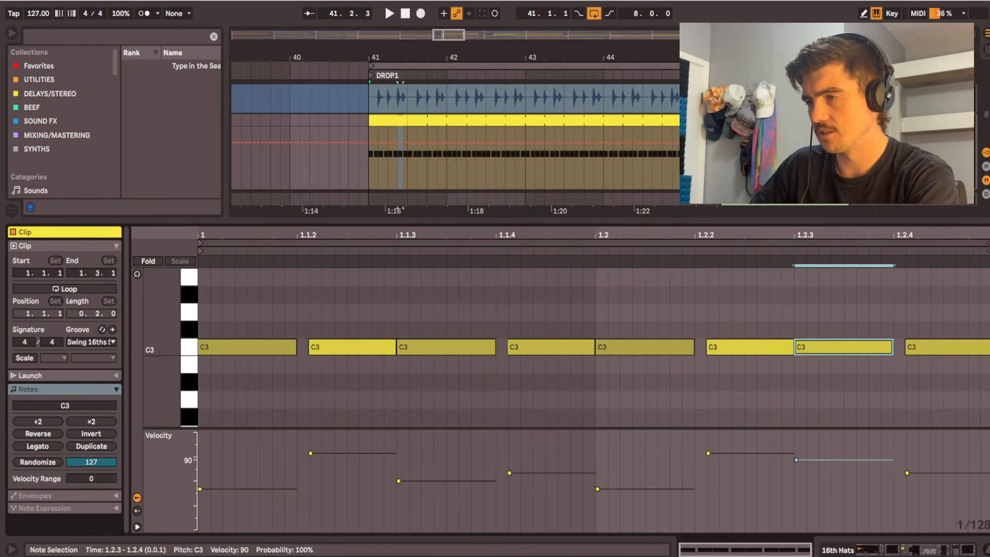
drag(907, 473, 907, 442)
drag(709, 453, 709, 475)
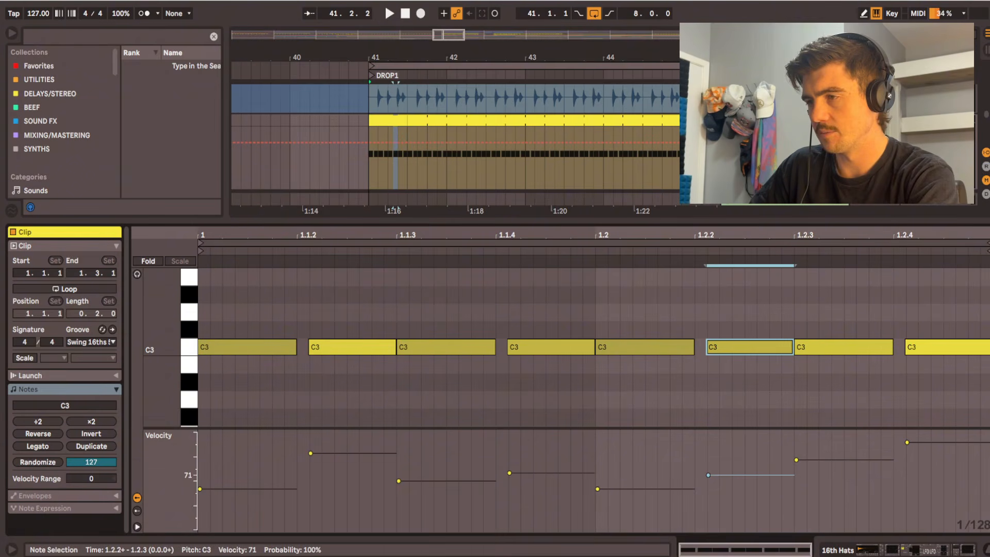
Step: Turn on looping for the two-beat hats clip and extend it to bar 48
drag(212, 303, 964, 431)
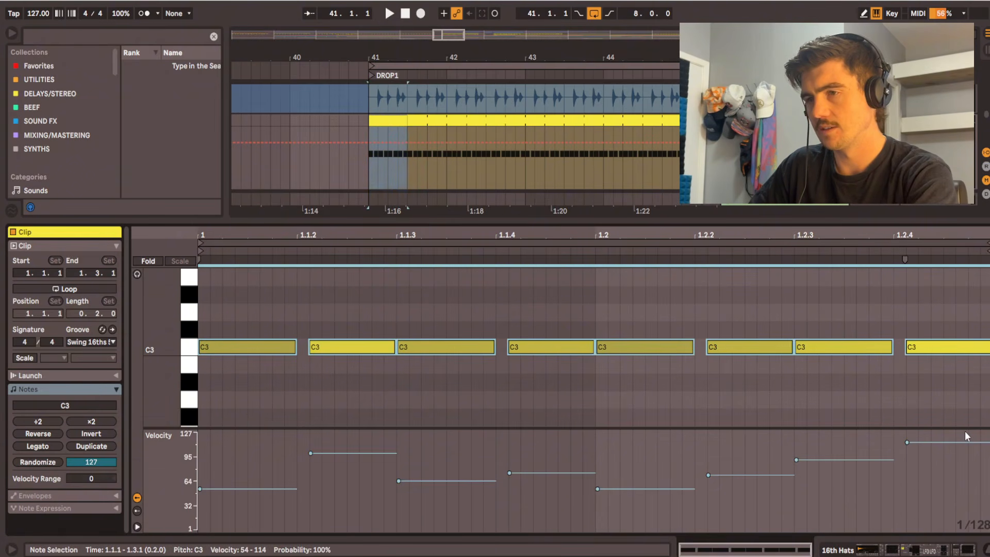
key(ctrl+l)
scroll(377, 123, down, 4)
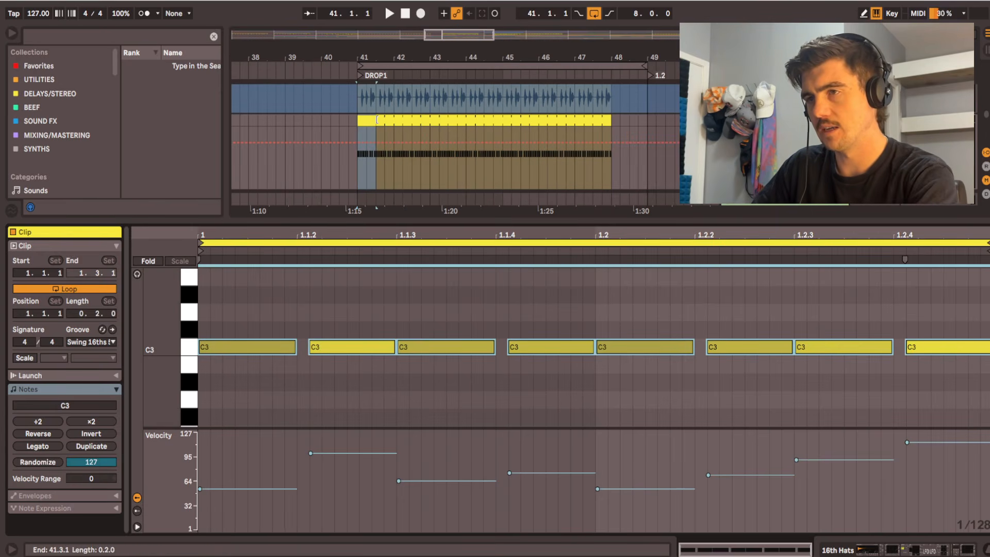
drag(373, 120, 598, 141)
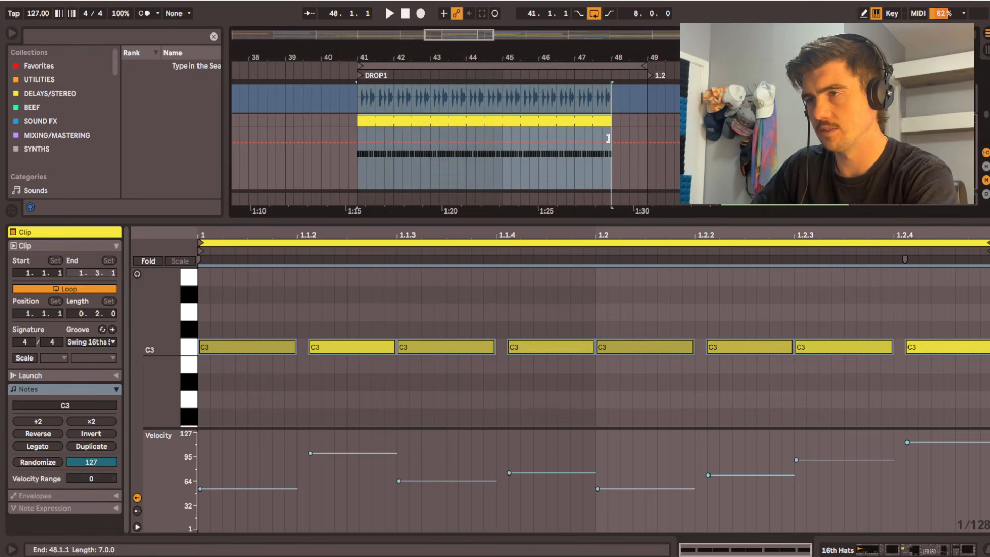
Step: Audition the extended hats clip and undo its extension, looping, velocity edits and consolidation
key(space)
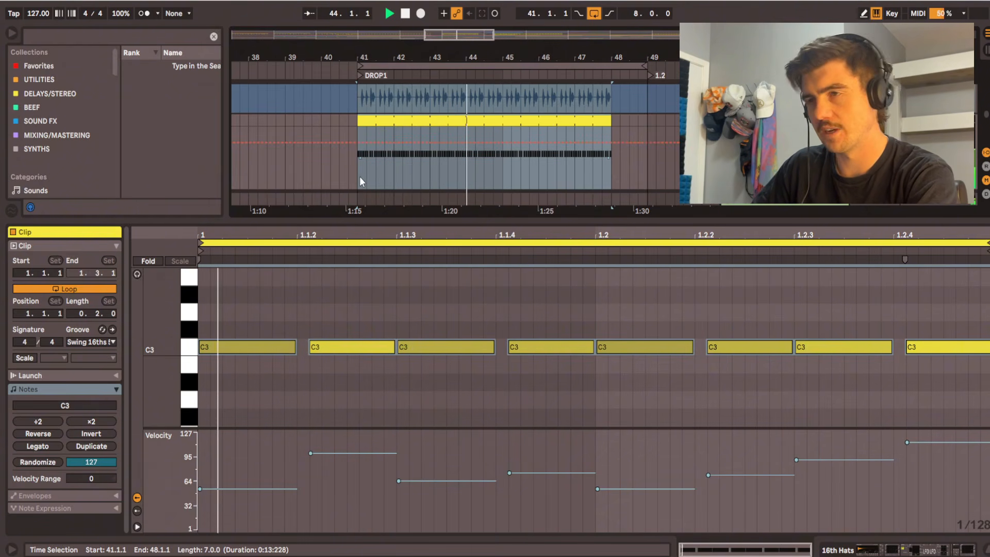
key(space)
key(ctrl+z)
key(ctrl+z)
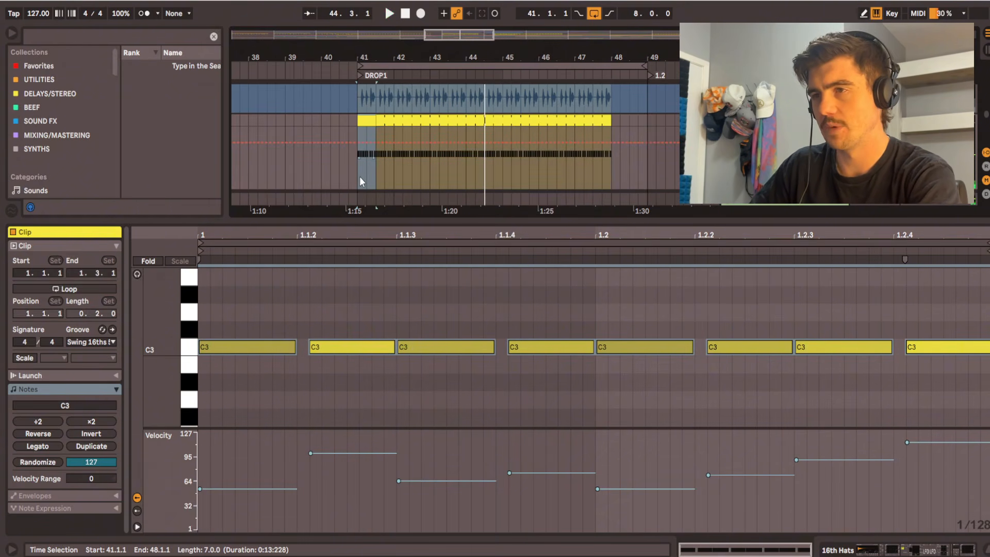
key(ctrl+z)
key(ctrl+z)
key(ctrl+z)
key(ctrl+z)
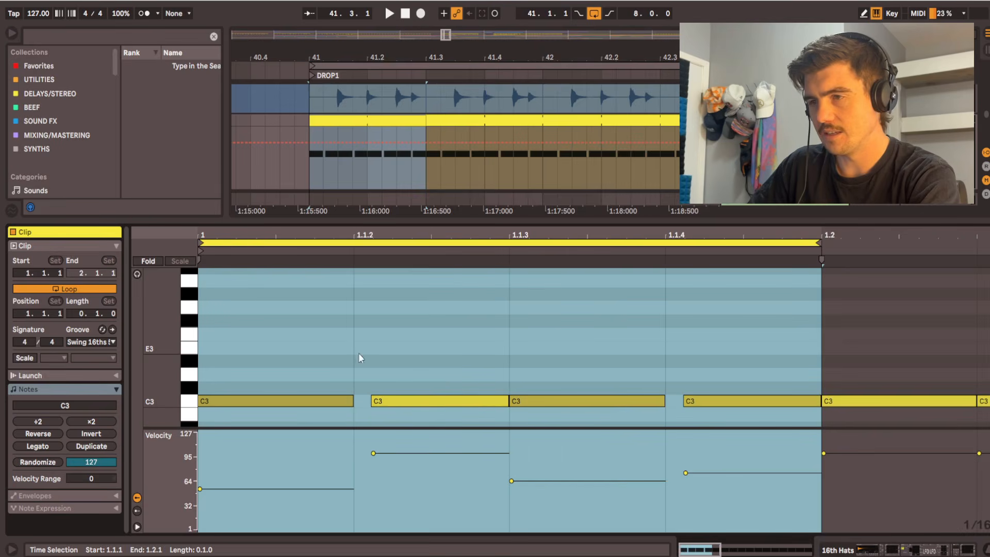
Step: Assign the Swing 16ths 52 groove to the 16th Hats clip and select that groove in the Groove Pool
click(107, 343)
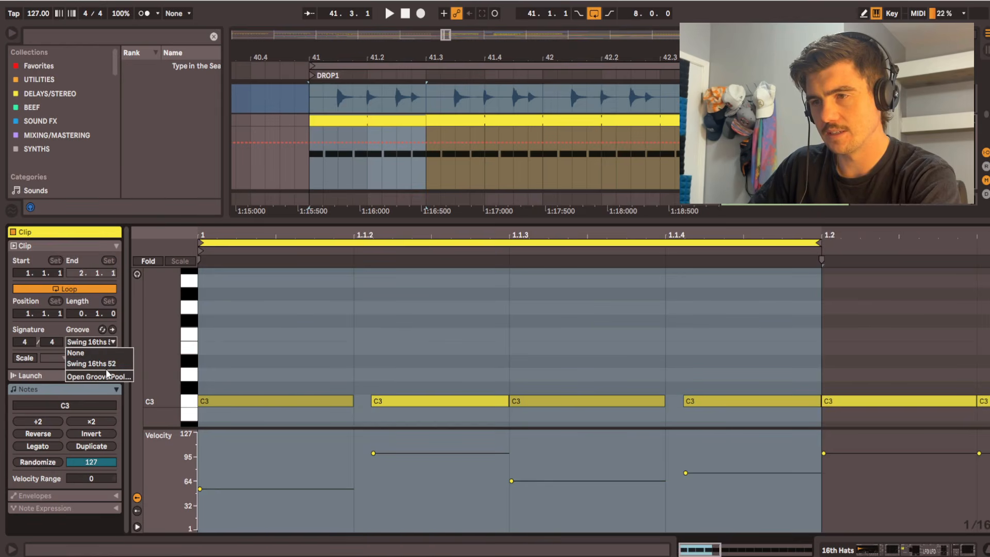
click(107, 363)
click(466, 411)
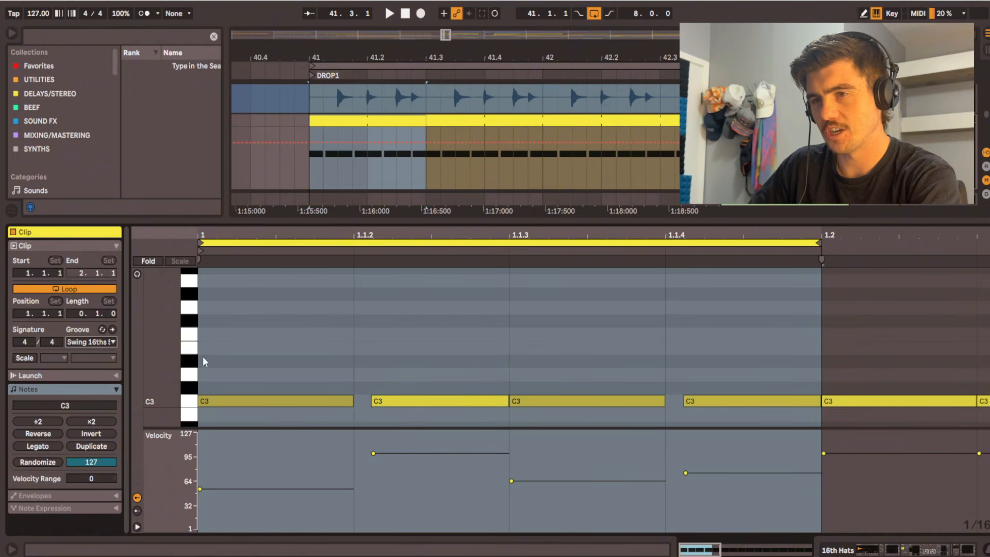
key(minus)
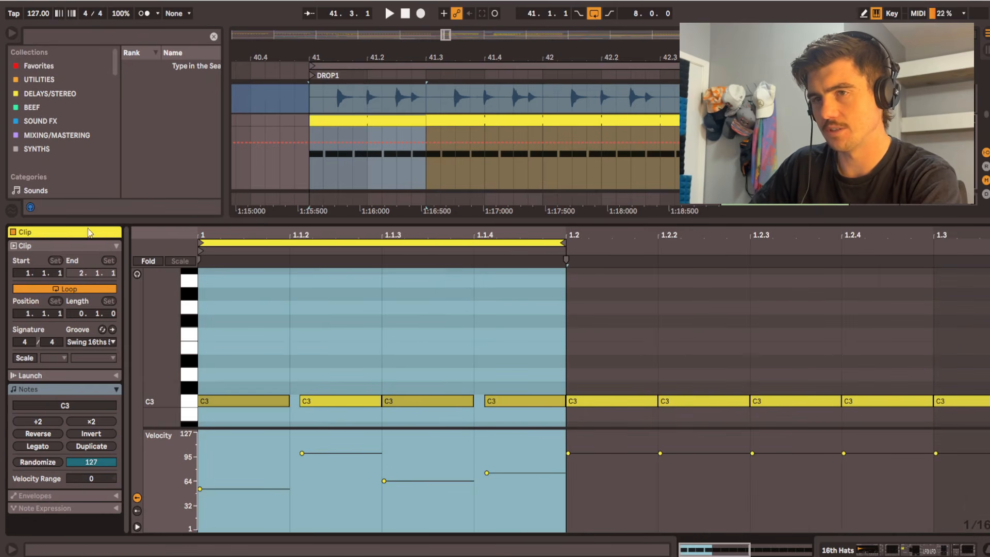
click(11, 210)
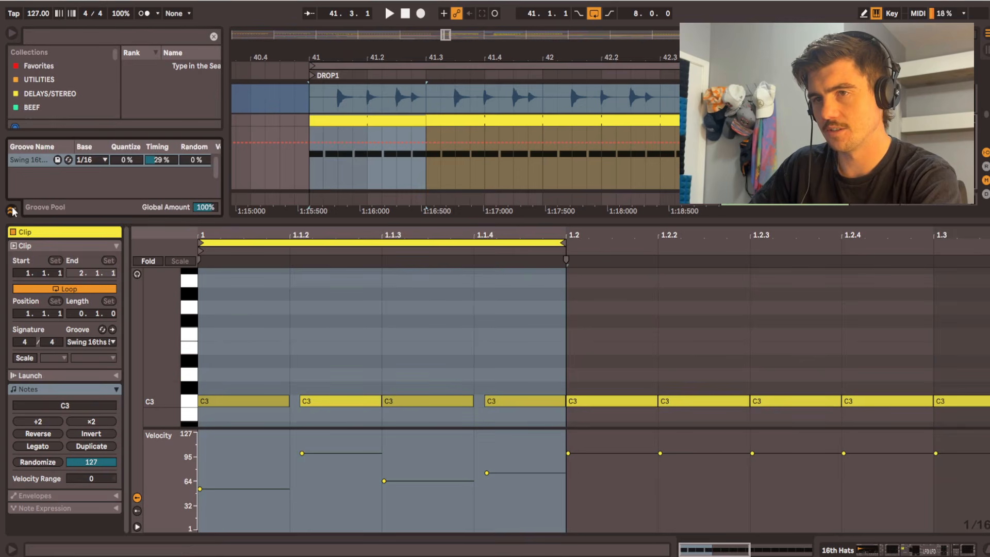
click(167, 163)
Step: Try progressively later starts for the second C3 hat note, audition the timing, and move its start back towards 1.1.2
click(298, 376)
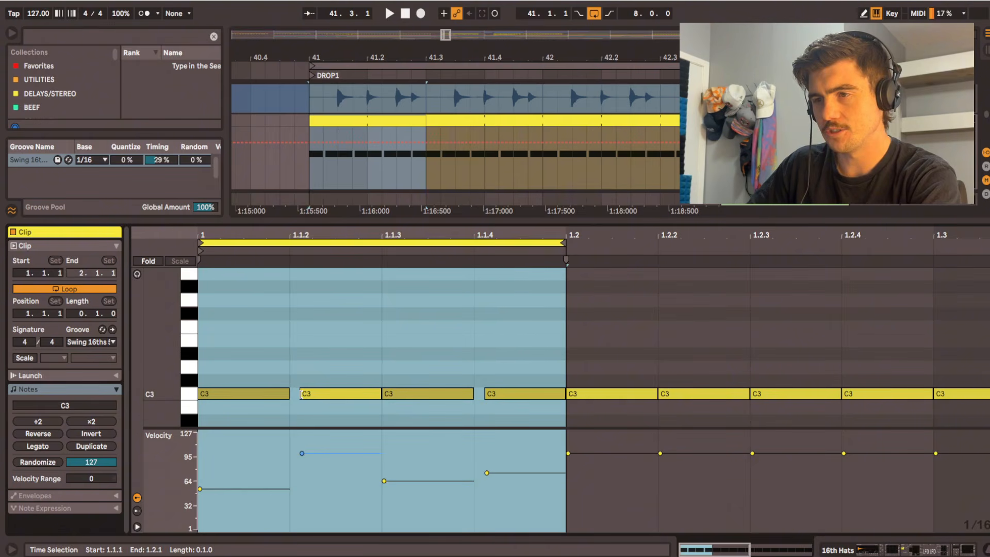
drag(301, 395, 296, 395)
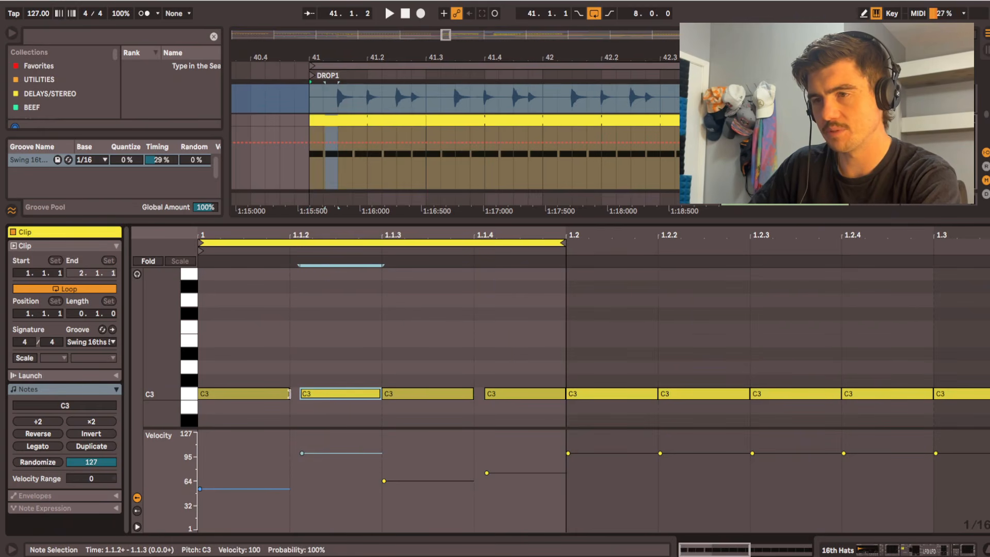
mouse_move(301, 394)
mouse_down()
mouse_move(348, 394)
mouse_move(311, 402)
mouse_up()
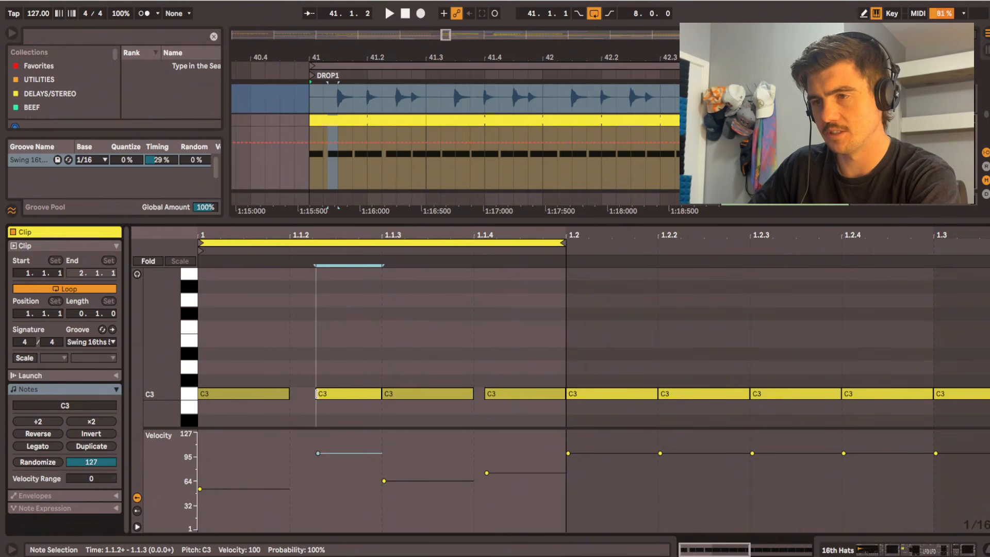
drag(317, 394, 328, 396)
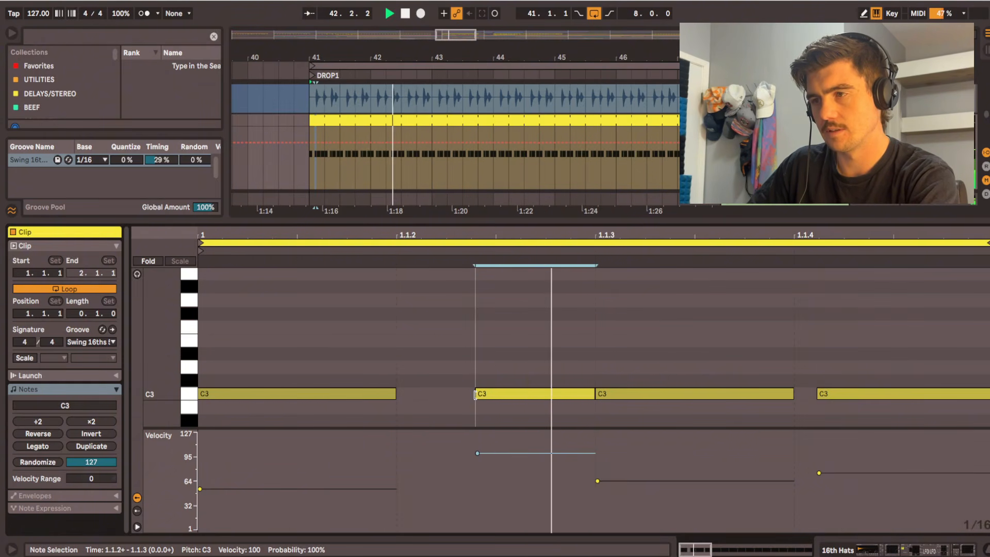
drag(474, 395, 411, 398)
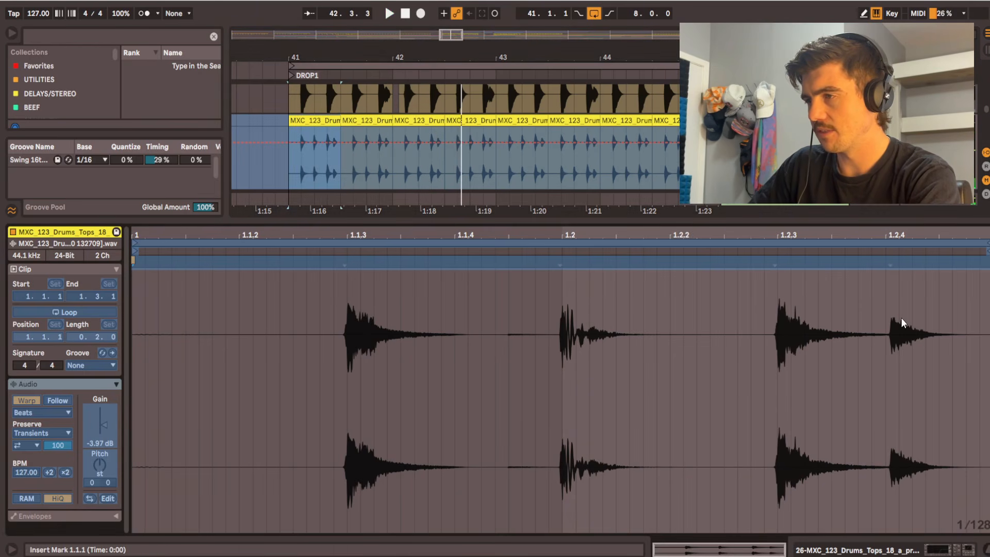
Step: Examine the timing gap between the 1.2.4 grid line and the nearby hit in the MXC_123_Drums_Tops_18 clip, and close the clip view
drag(885, 292, 900, 303)
scroll(900, 303, up, 3)
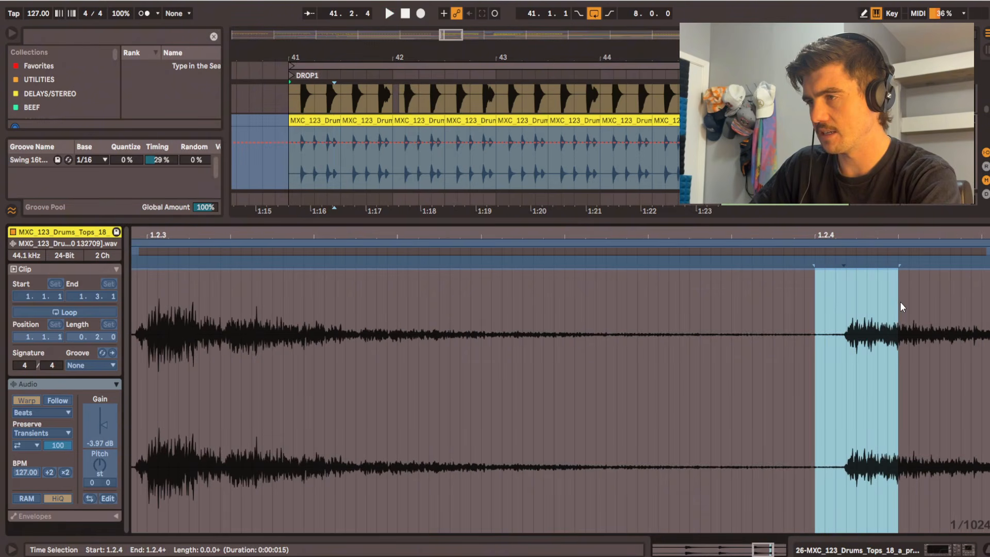
drag(814, 295, 850, 293)
scroll(838, 298, down, 2)
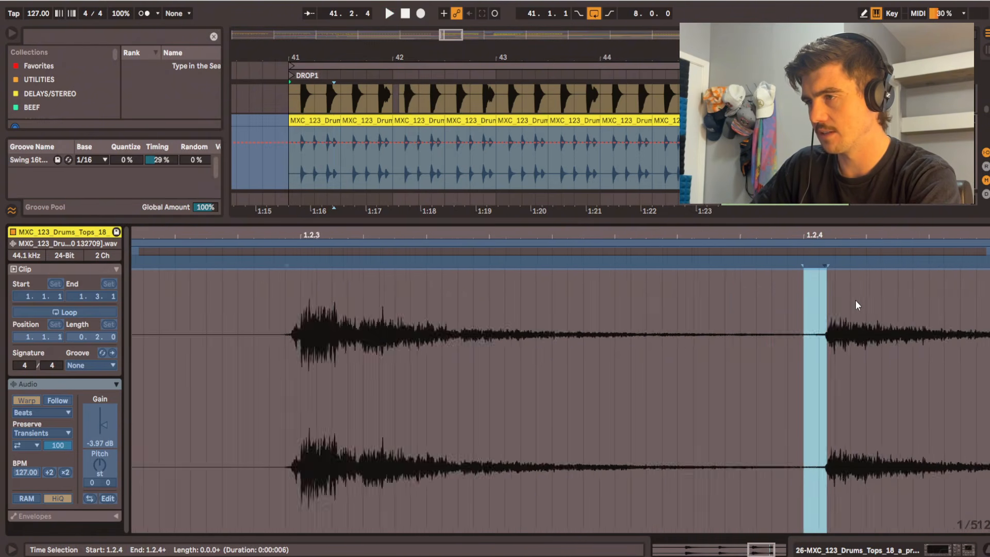
scroll(856, 305, up, 3)
drag(697, 304, 770, 303)
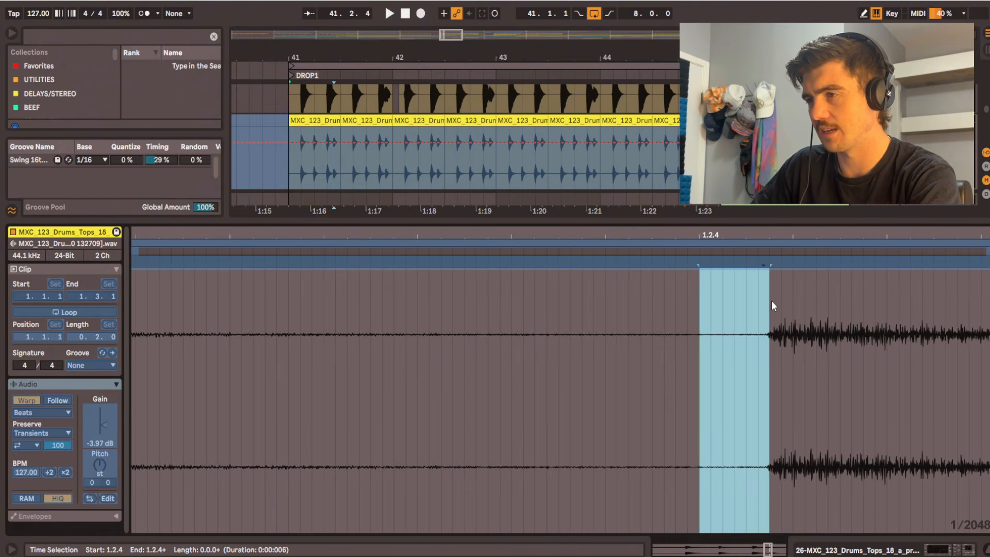
scroll(656, 290, down, 2)
key(ctrl+alt+l)
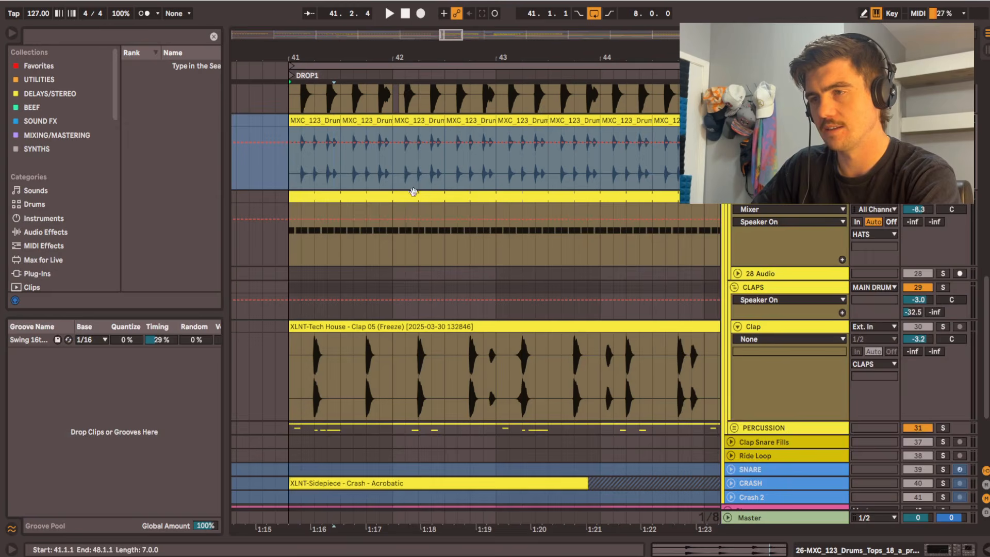
Step: Solo the Hi Hat 1 track and highlight its extra hit from 41.4.4 to 42.1.1
scroll(413, 189, up, 5)
click(270, 308)
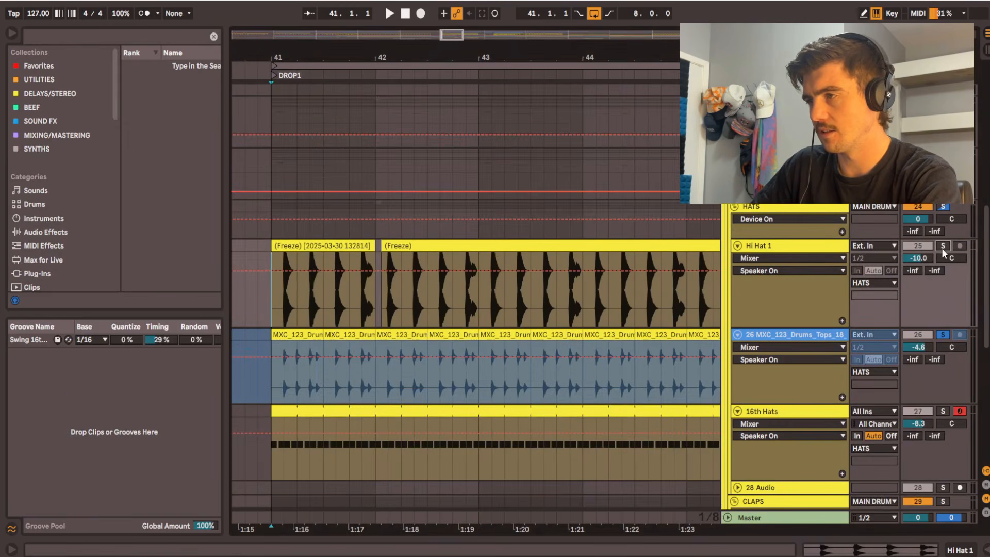
scroll(332, 273, up, 3)
drag(422, 321, 464, 239)
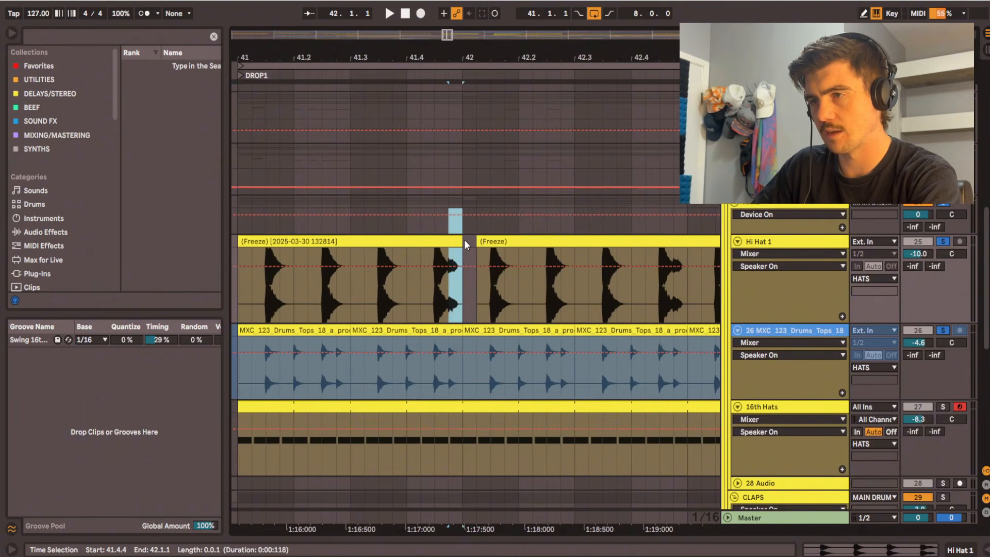
Step: Select the one-bar Hi Hat 1 clip at bar 41 and play the soloed hats from there
click(277, 242)
key(space)
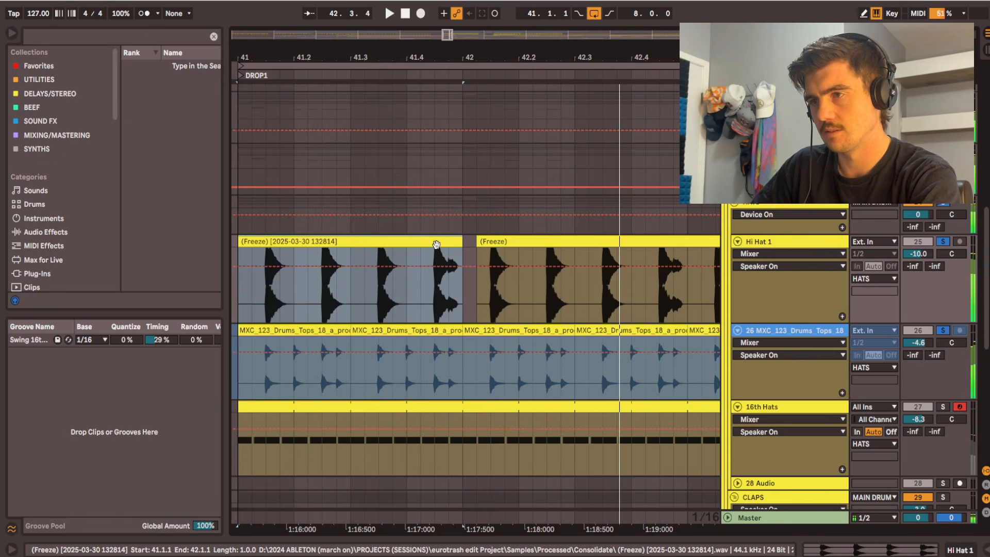
scroll(400, 240, down, 2)
key(space)
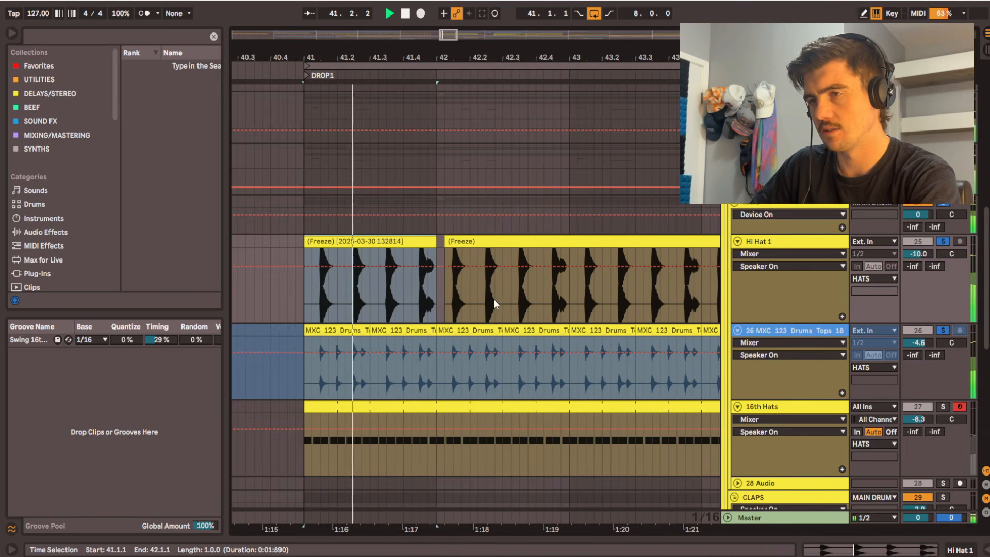
scroll(400, 283, right, 2)
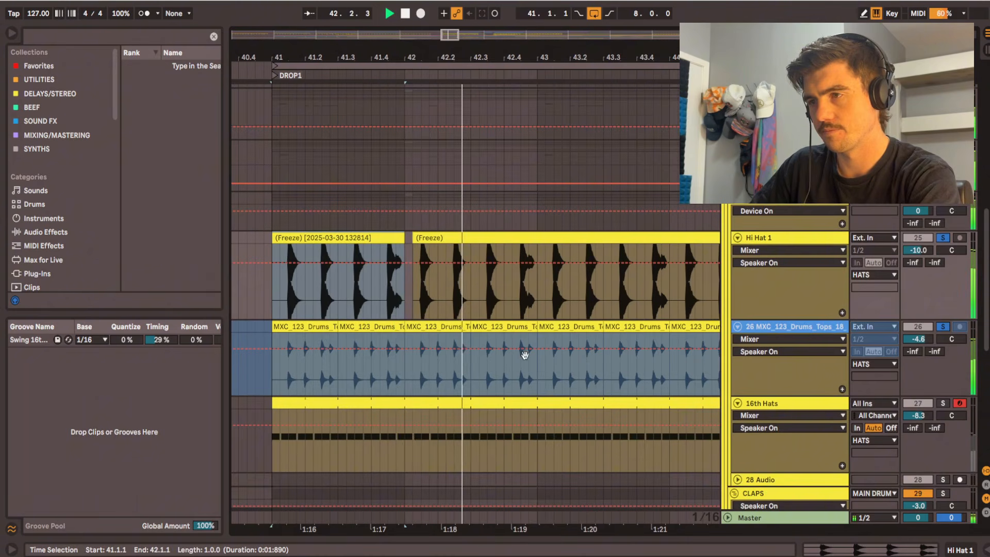
scroll(524, 355, down, 2)
scroll(453, 303, down, 3)
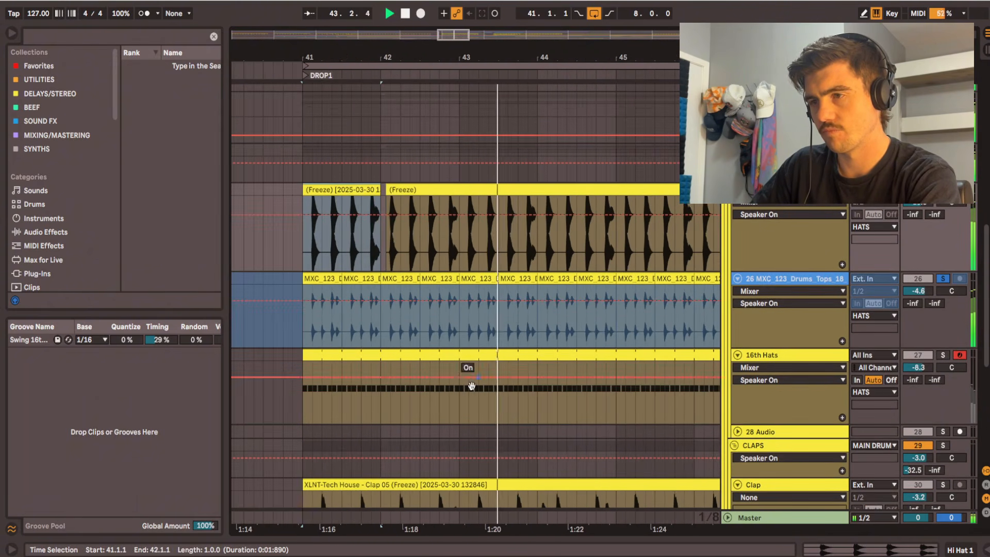
Step: Select the Clap clip in DROP1, solo the Clap track and stop playback
scroll(469, 379, down, 5)
click(451, 324)
key(s)
key(space)
scroll(453, 356, up, 3)
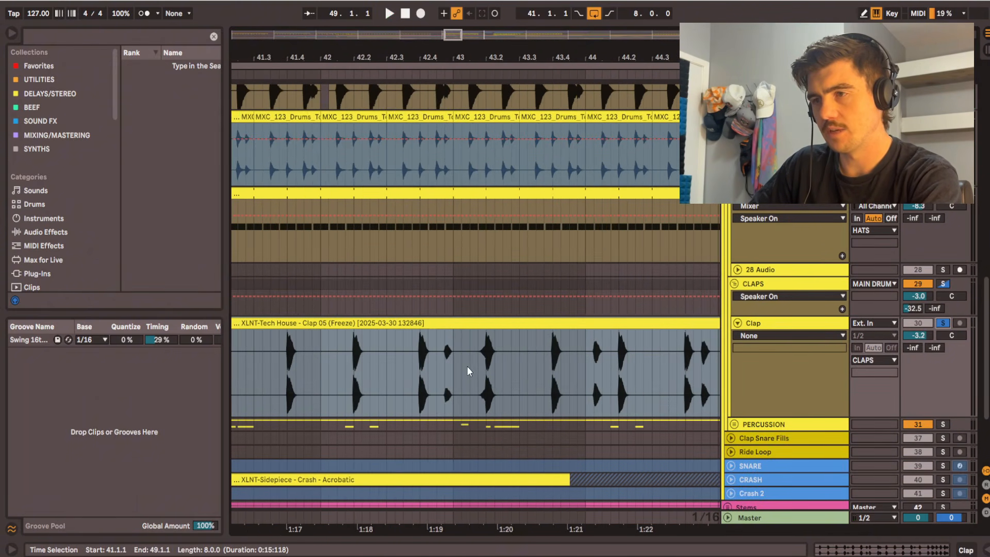
Step: Highlight the clap pattern from 41.1.1 to 43.1.1 and play it from bar 41
scroll(479, 355, left, 2)
scroll(489, 346, down, 3)
drag(493, 346, 337, 312)
scroll(330, 340, right, 2)
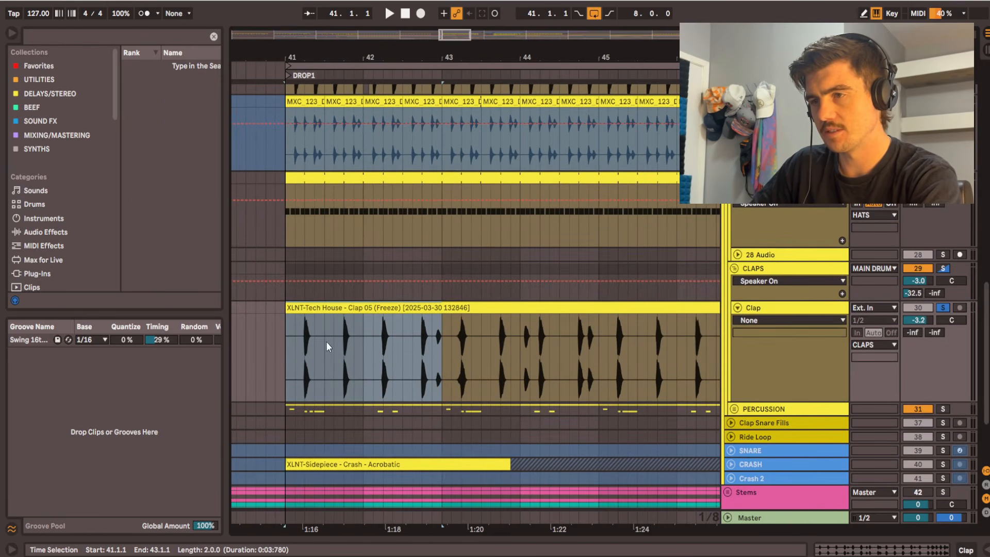
click(289, 338)
key(space)
ctrl+scroll(438, 344, up, 2)
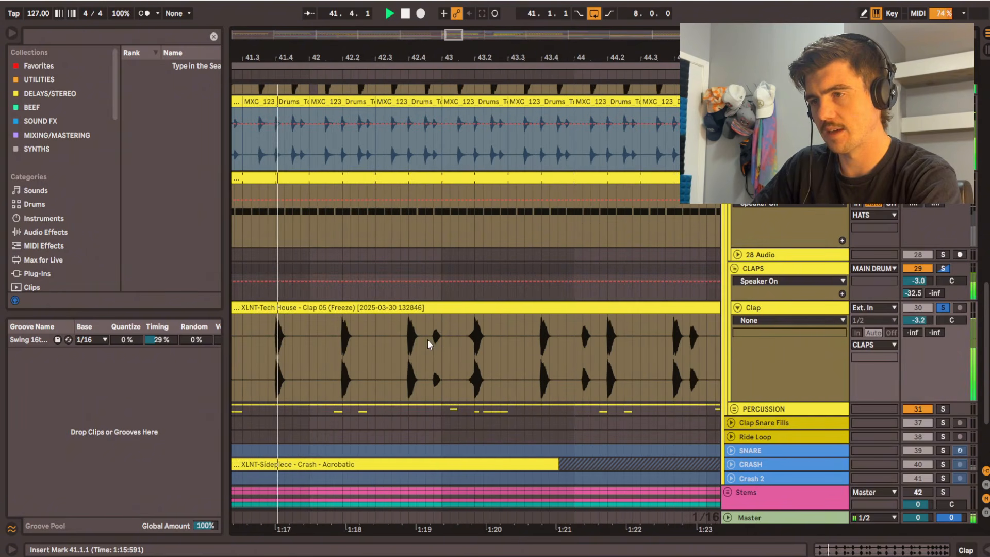
Step: Mark the quiet clap from 42.4.4 to 43.1.1, stop playback, and mark the range from 42.4.4 to 43.2.1
drag(434, 336, 444, 336)
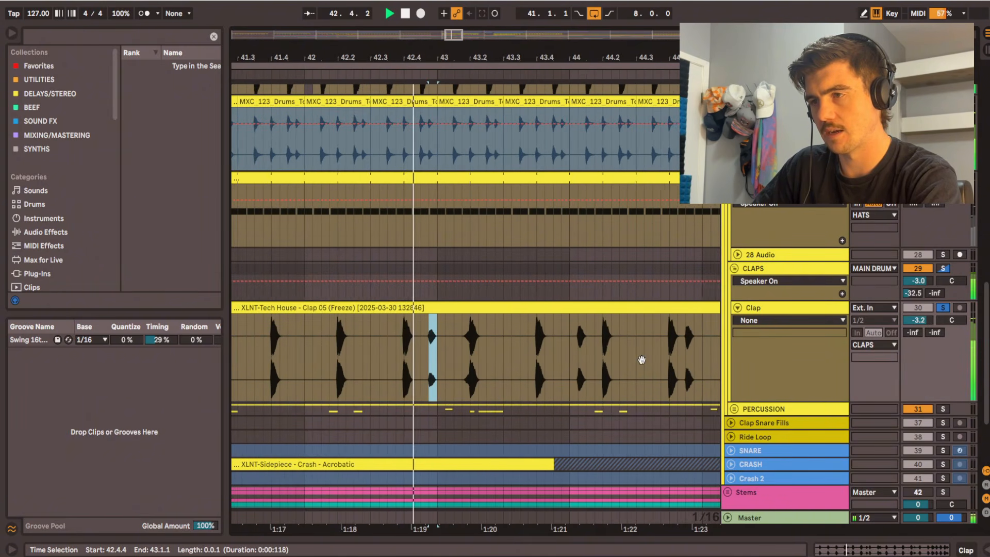
ctrl+alt+drag(641, 359, 601, 354)
key(space)
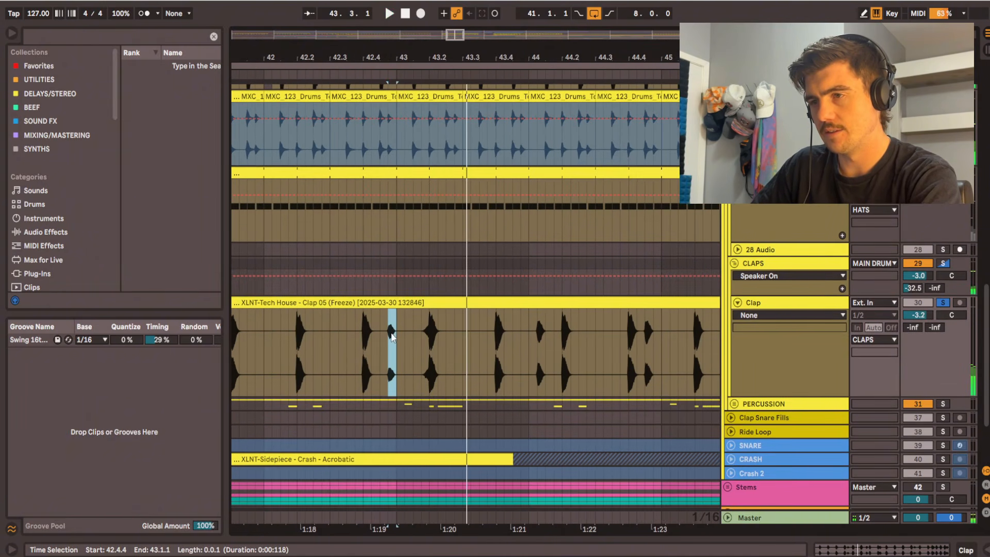
drag(392, 336, 430, 335)
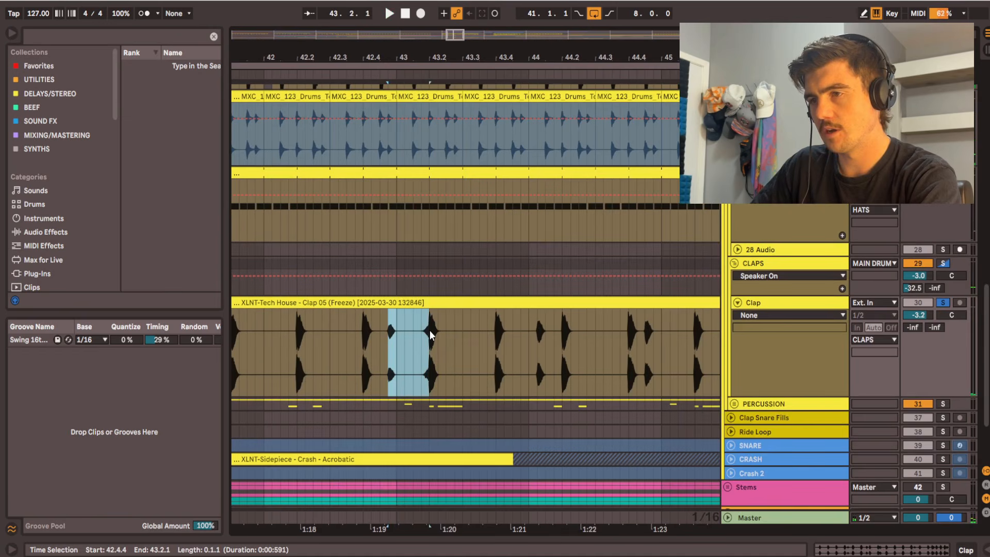
Step: Audition the clap variation by playing the Clap track from 43.1.1, and stop playback just after bar 45
click(363, 336)
key(minus)
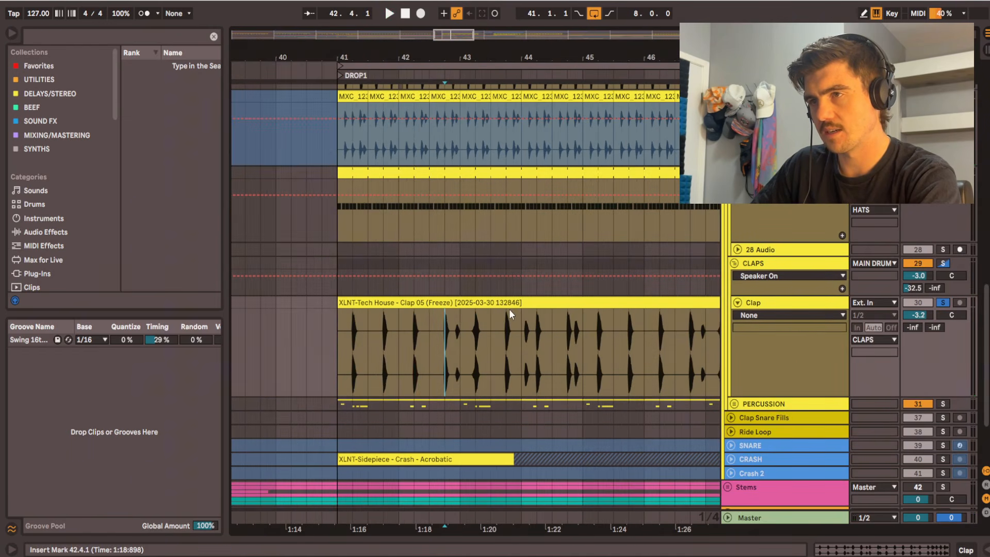
click(461, 342)
key(plus)
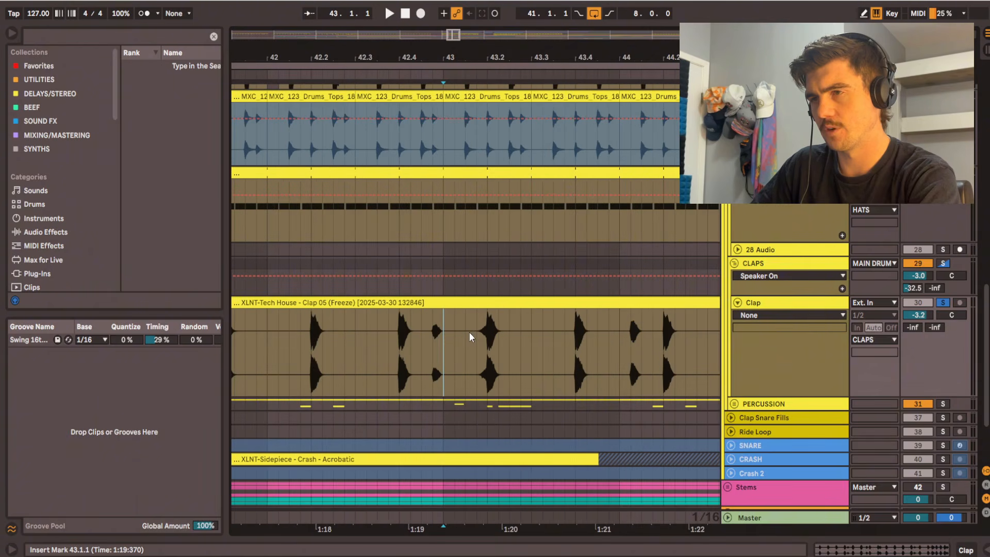
key(space)
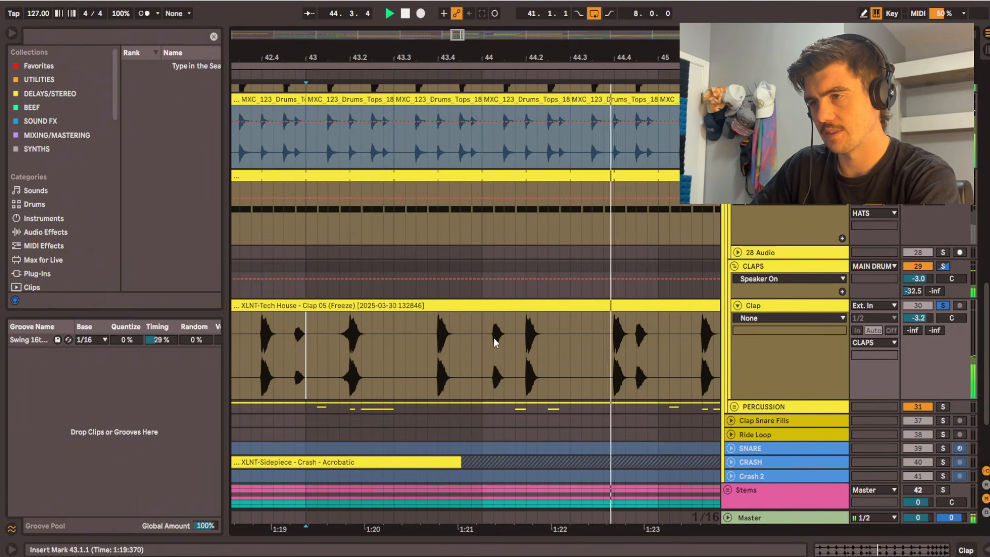
key(space)
key(minus)
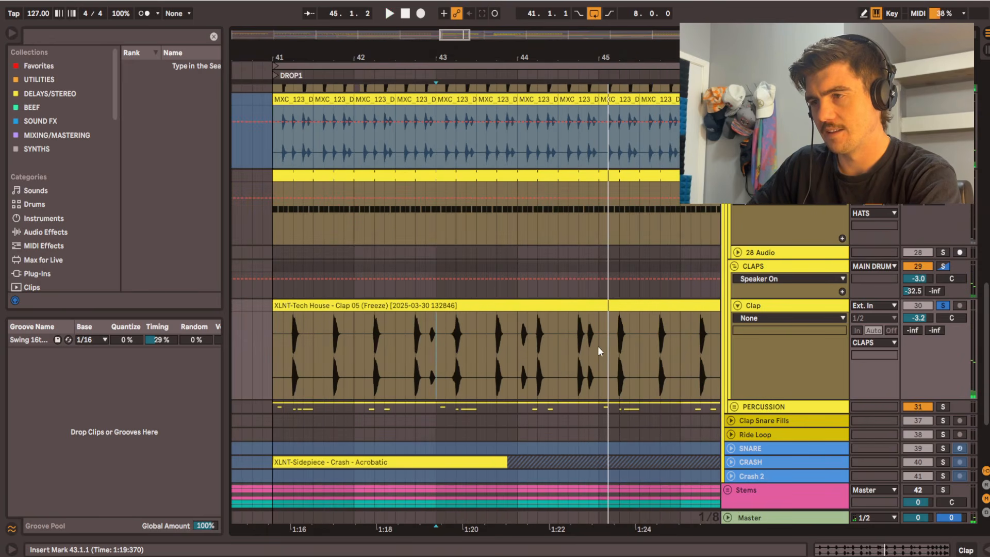
Step: Inspect the extra claps by highlighting 44.1.1 to 44.1.3 and 44.4.3 to 45.1.1 on the Clap track
drag(518, 333, 527, 336)
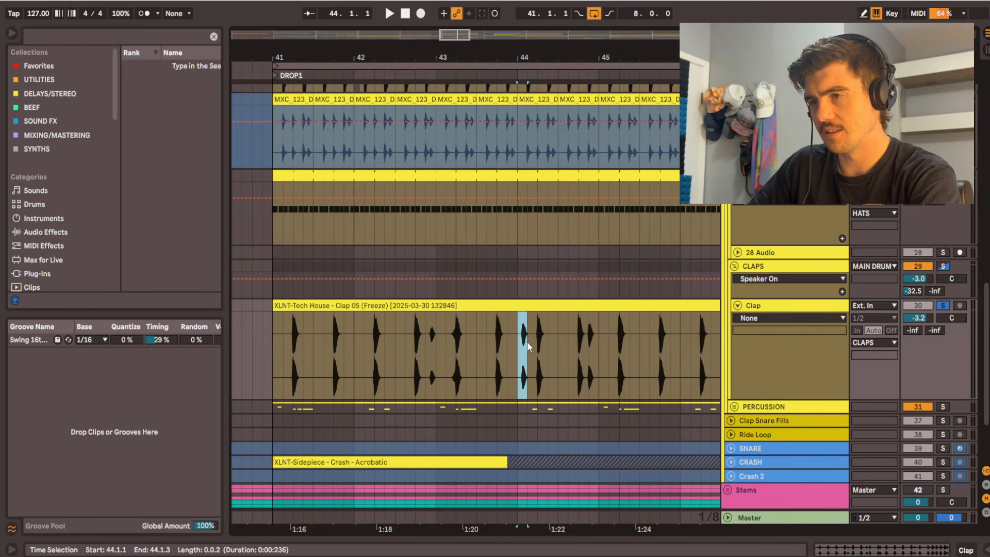
drag(589, 335, 598, 335)
key(plus)
key(plus)
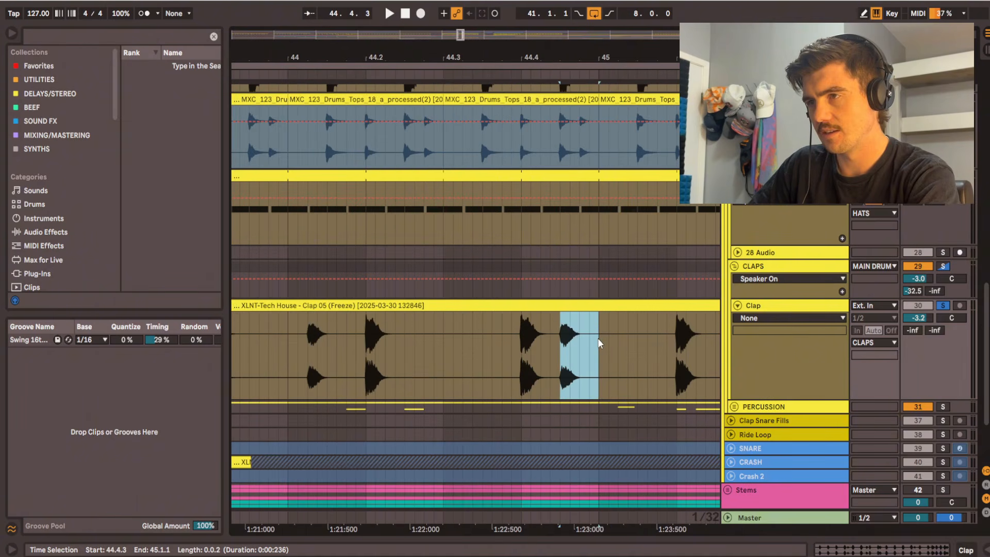
key(minus)
key(minus)
key(minus)
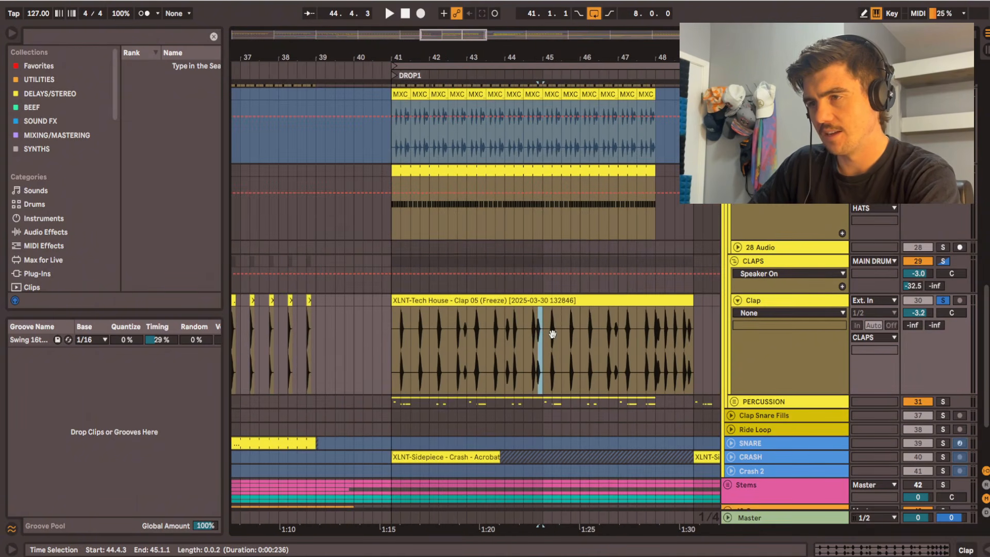
Step: Split the eight-bar Clap clip at 45.1.1
click(544, 325)
scroll(553, 335, up, 3)
key(ctrl+e)
scroll(551, 333, down, 4)
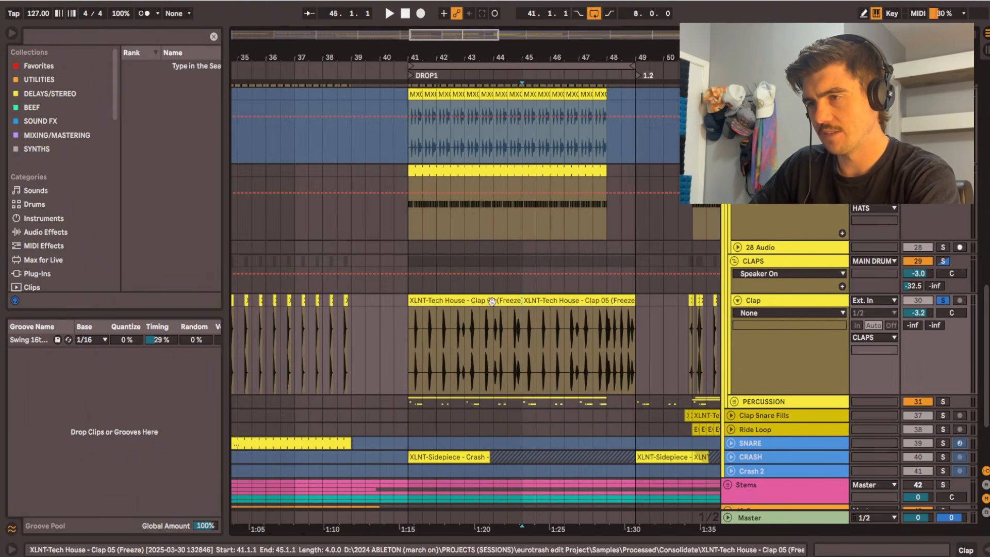
Step: Try placing the first four-bar clap clip at 45.1.1 over the second half, and undo it
drag(477, 301, 598, 320)
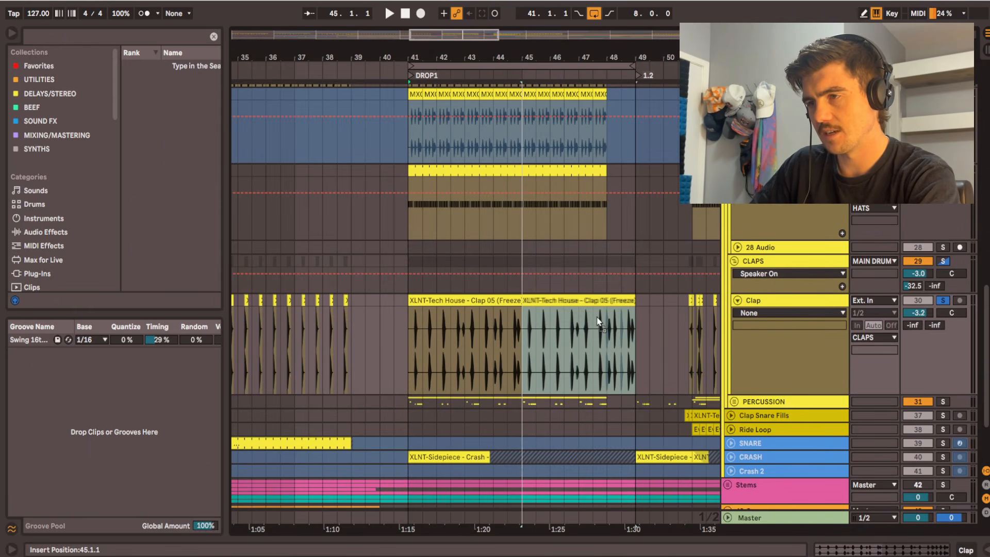
key(ctrl+z)
scroll(614, 327, up, 5)
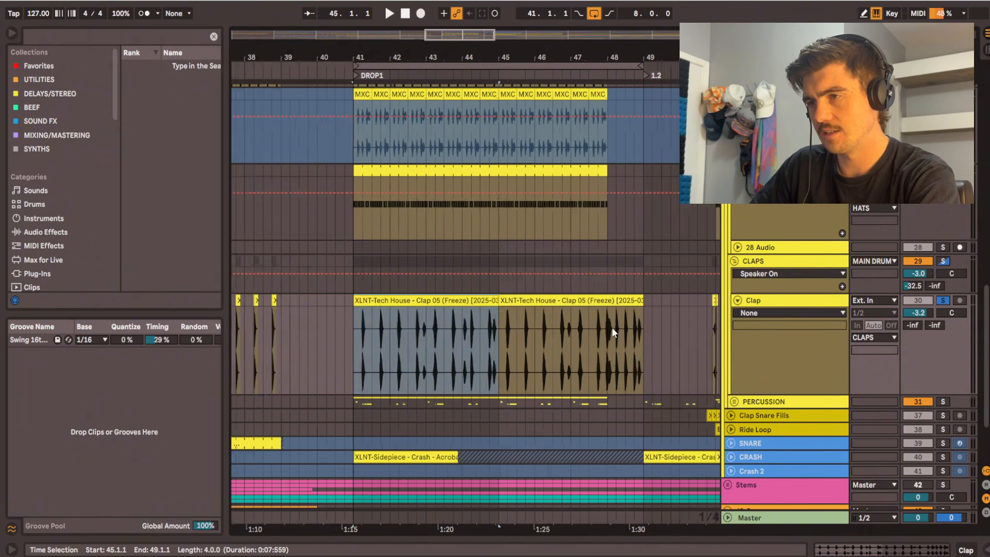
Step: Audition the clap fill at the end of the first drop by playing the Clap track from 48.1.1
click(579, 329)
click(589, 329)
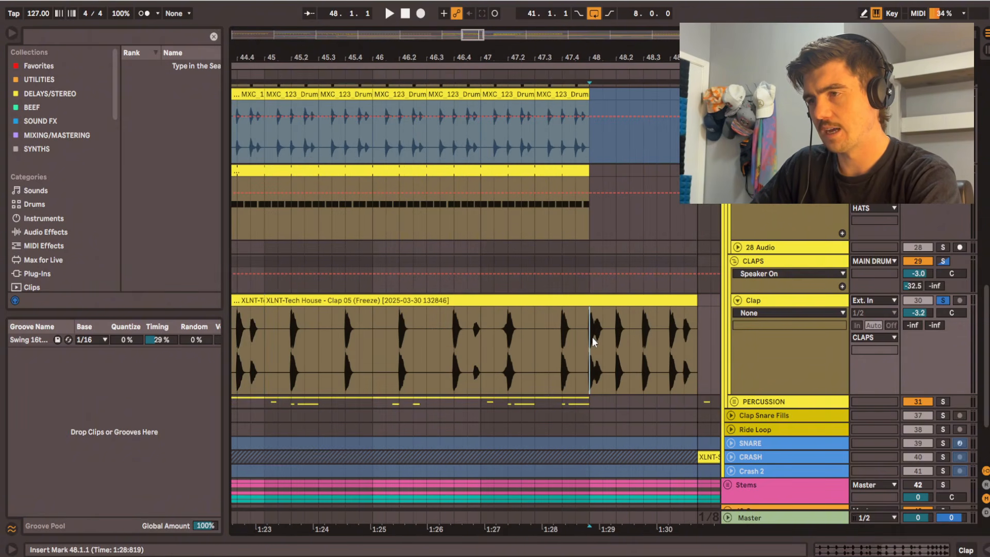
scroll(592, 336, down, 4)
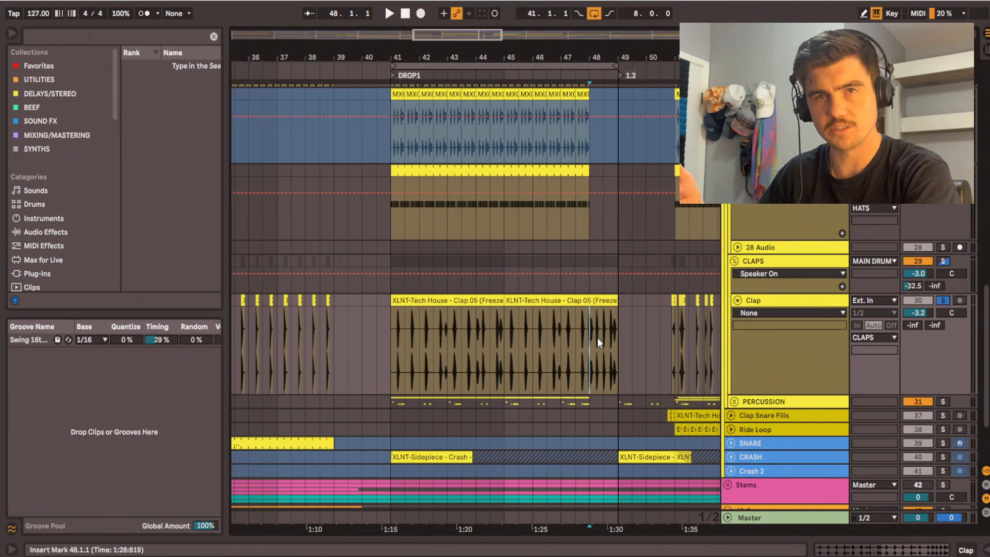
key(space)
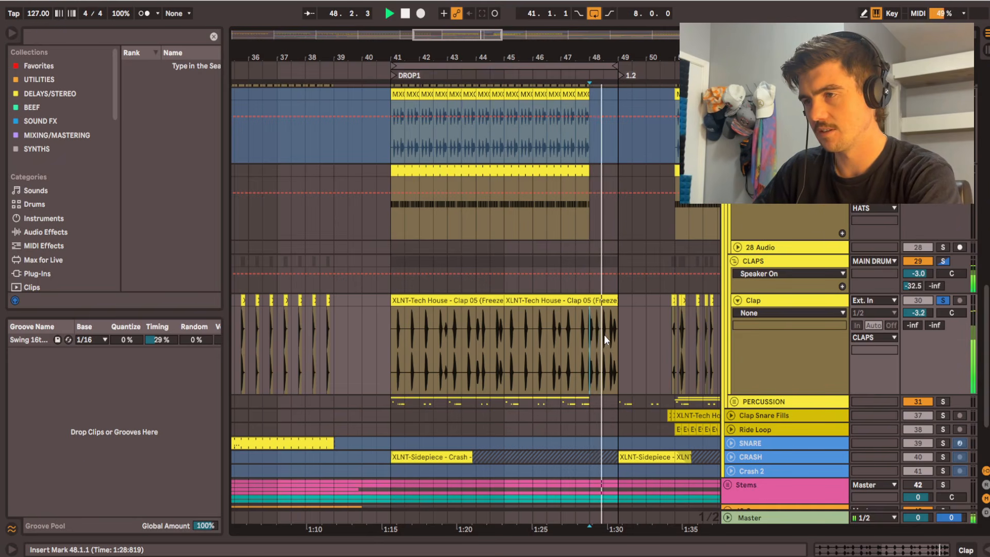
key(space)
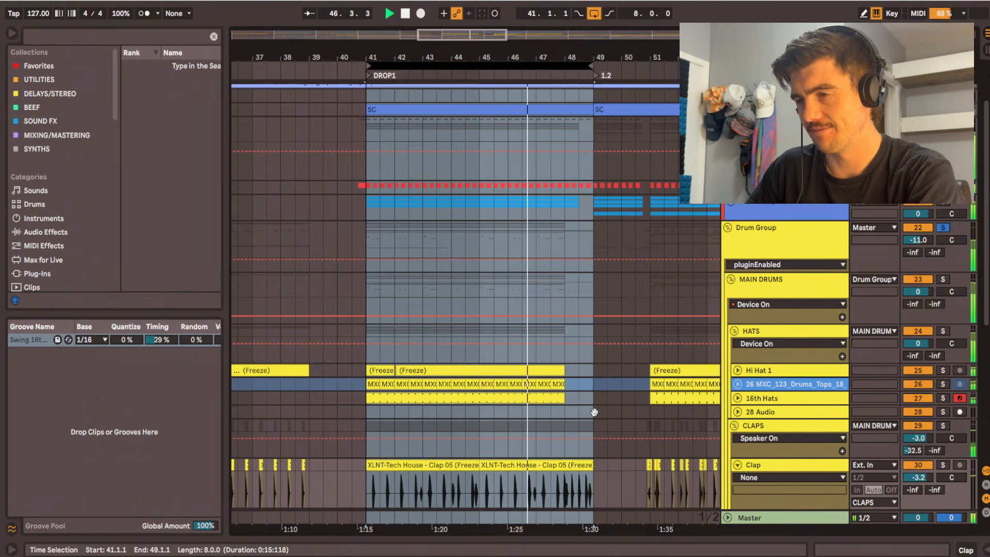
Step: Unfold the PERCUSSION group and enlarge its TOP 1 track while the first drop plays, and stop playback
scroll(592, 410, down, 8)
key(u)
scroll(556, 342, down, 1)
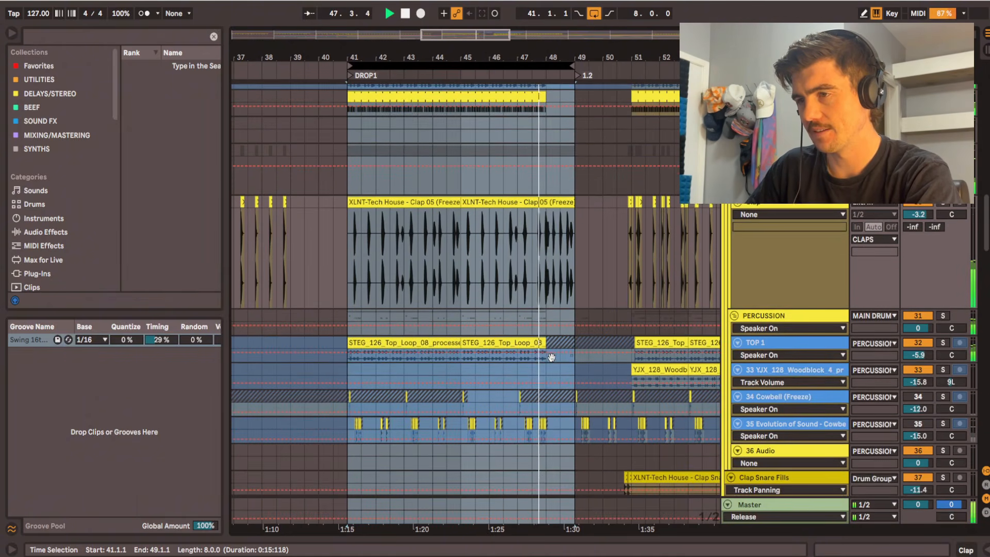
double_click(565, 343)
scroll(404, 351, up, 3)
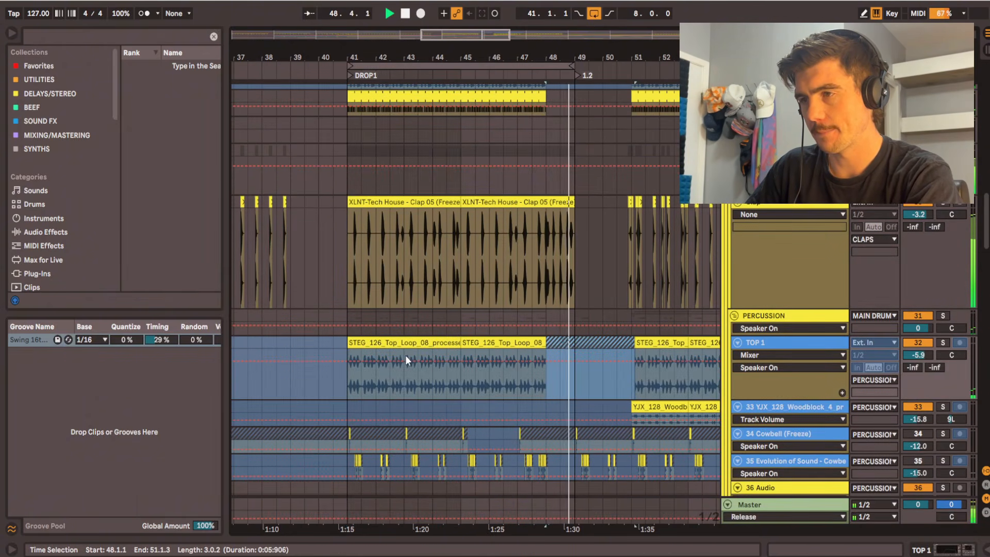
key(space)
Step: Solo the TOP 1 track and play its top loop from 41.1.1
click(398, 345)
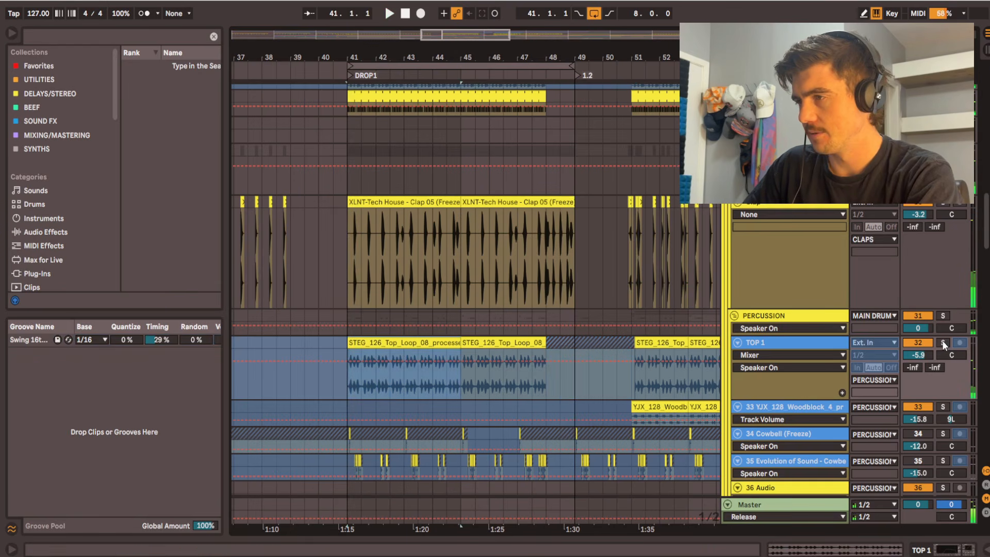
click(943, 343)
key(space)
scroll(363, 357, up, 5)
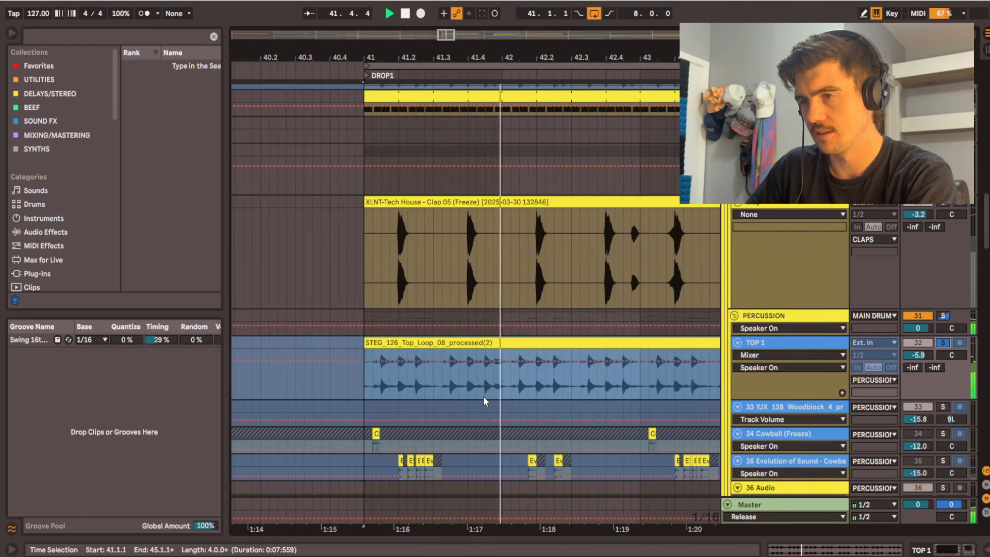
scroll(483, 399, up, 3)
scroll(400, 384, up, 2)
scroll(406, 420, down, 4)
scroll(396, 347, down, 3)
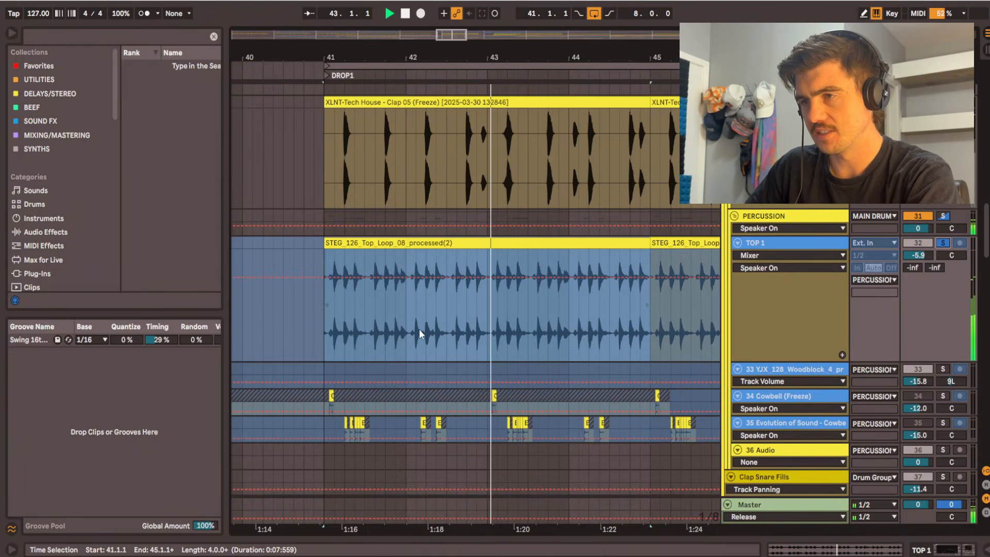
Step: Unsolo TOP 1 to hear the top loop within the full mix, and stop playback after bar 48
key(minus)
key(minus)
scroll(573, 277, up, 1)
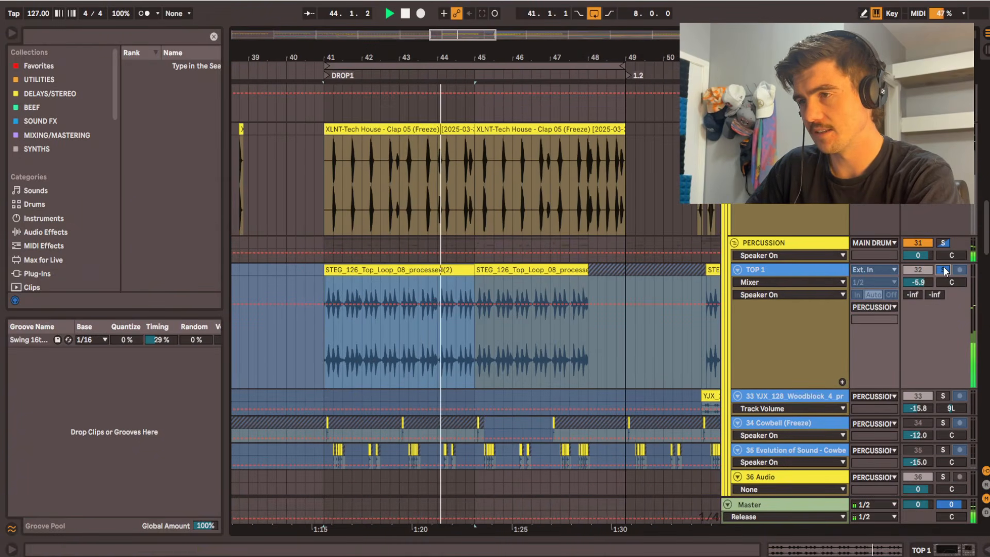
click(944, 270)
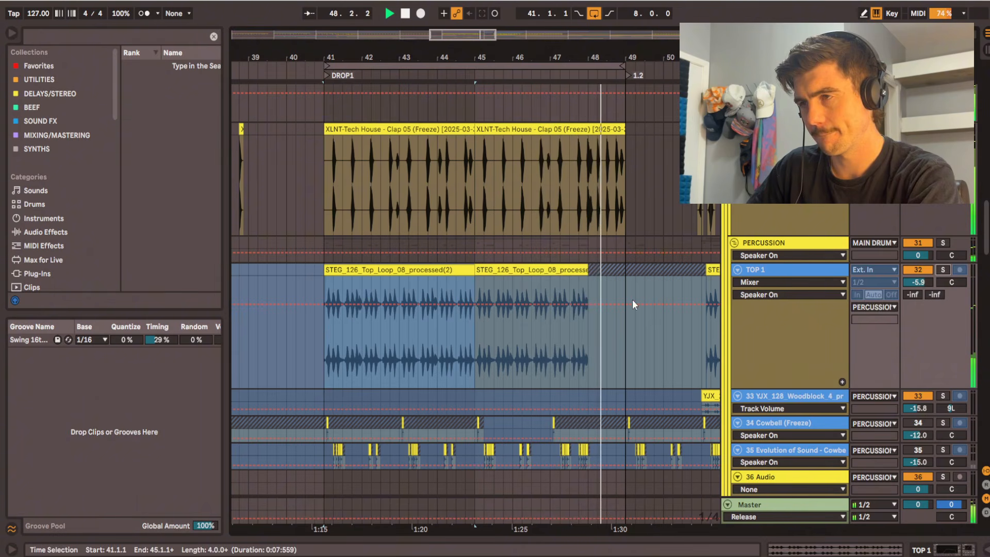
key(space)
Step: Fold the MAIN DRUMS group and audition the Ext. section from 1.1.1
scroll(446, 187, down, 5)
scroll(447, 187, up, 5)
scroll(311, 210, left, 5)
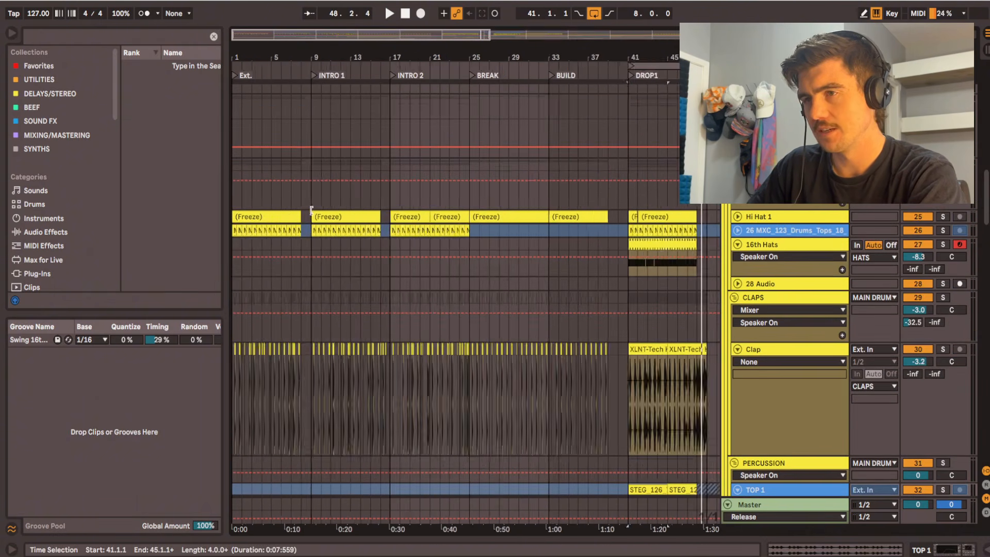
scroll(240, 172, down, 3)
click(233, 163)
scroll(234, 163, up, 2)
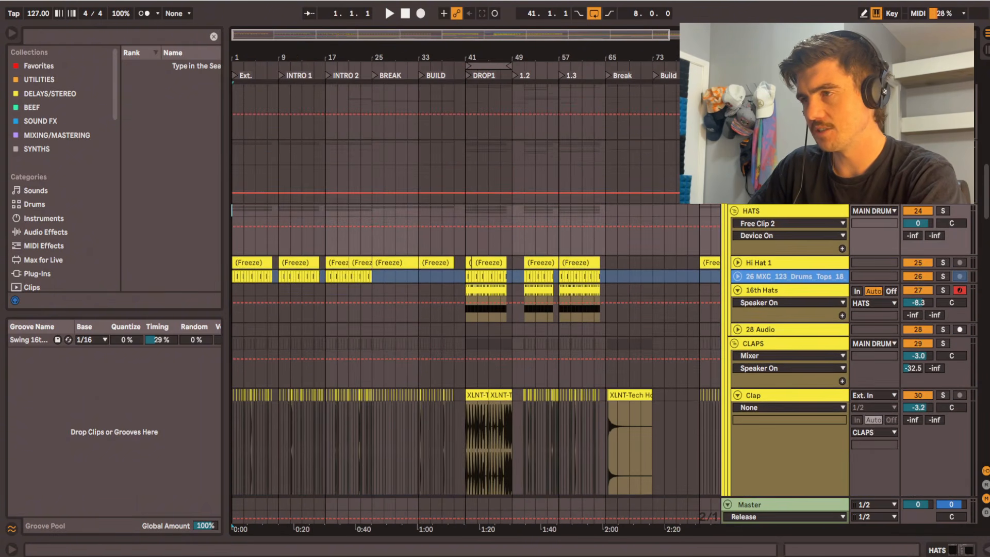
click(730, 146)
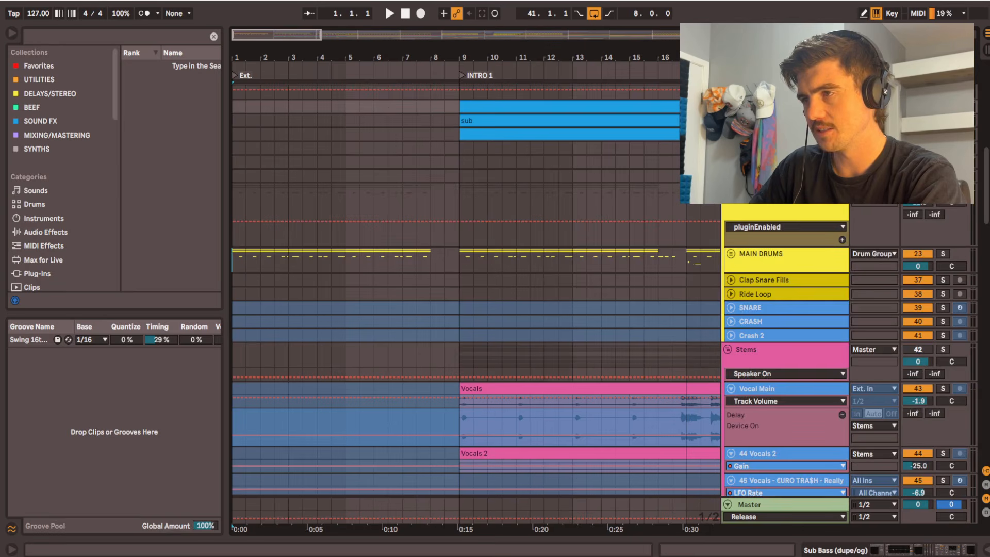
scroll(457, 274, up, 2)
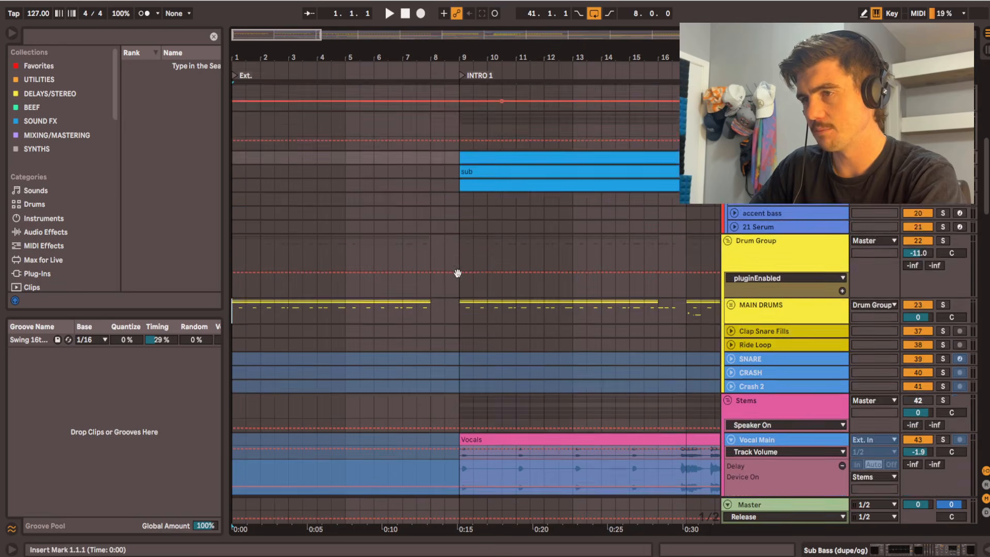
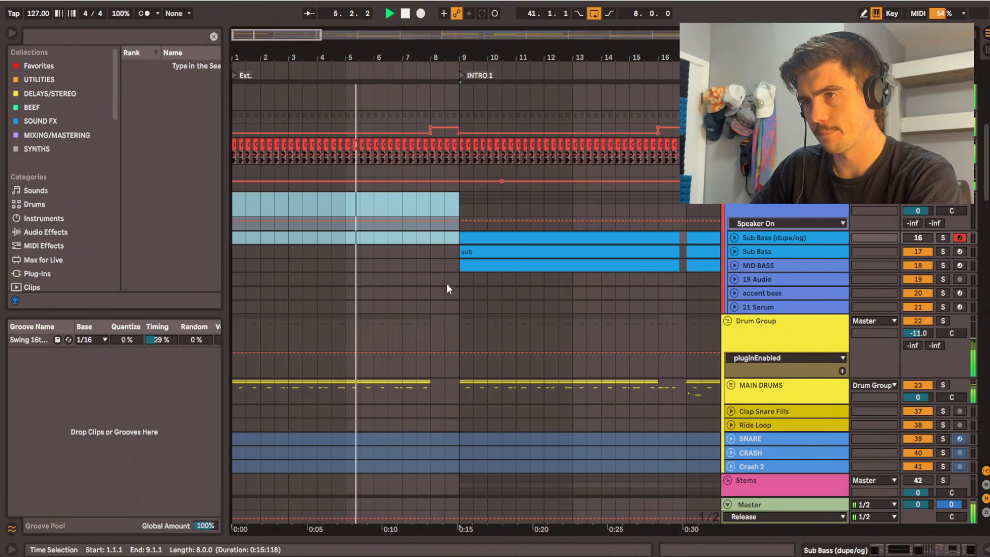
key(space)
Step: Mute the 49 Group and play INTRO 1 from 9.1.1
scroll(410, 293, right, 5)
drag(410, 293, 472, 297)
click(396, 200)
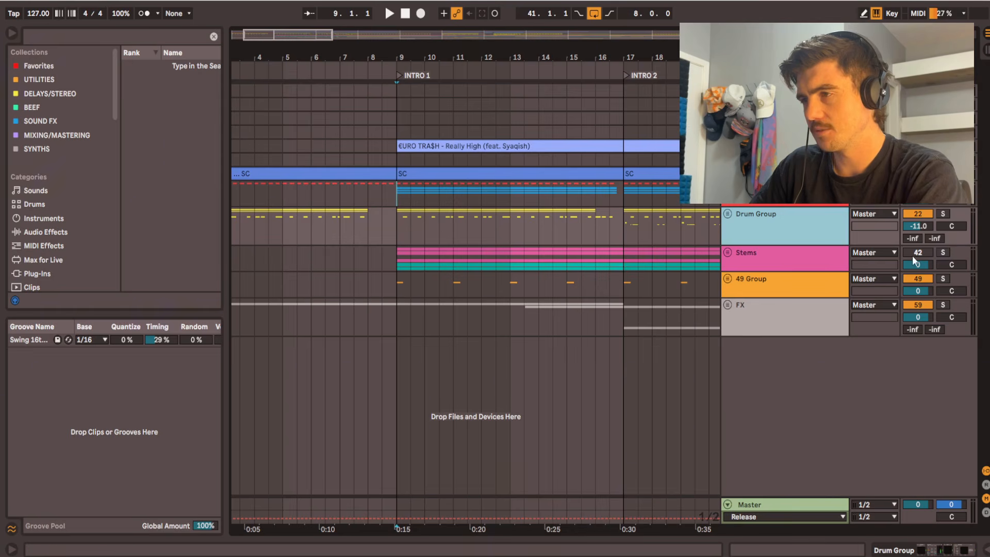
click(915, 281)
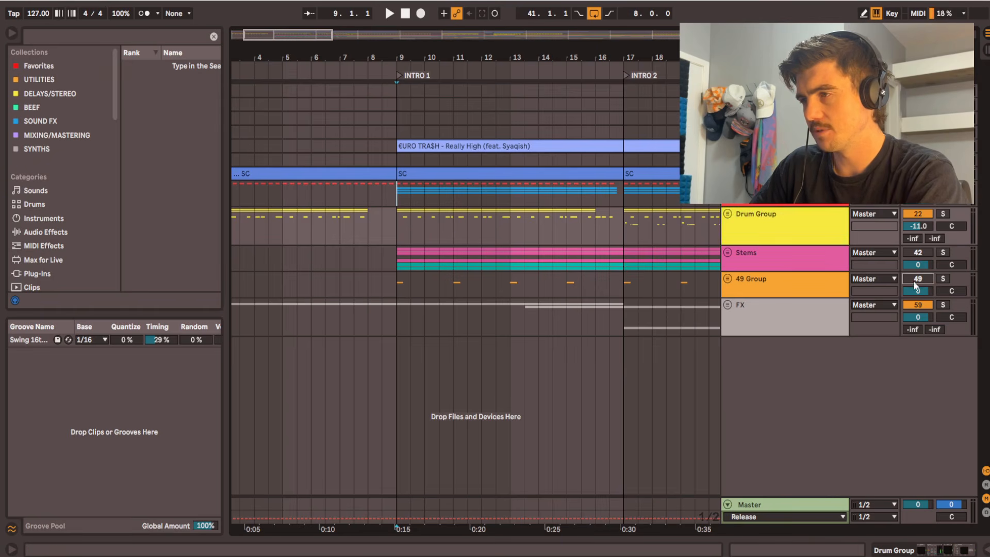
key(space)
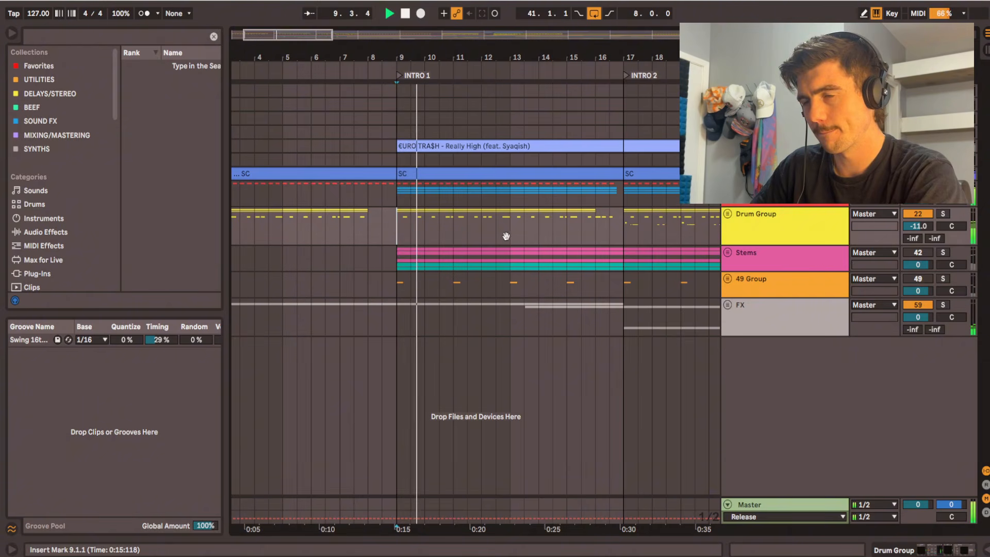
drag(504, 234, 410, 233)
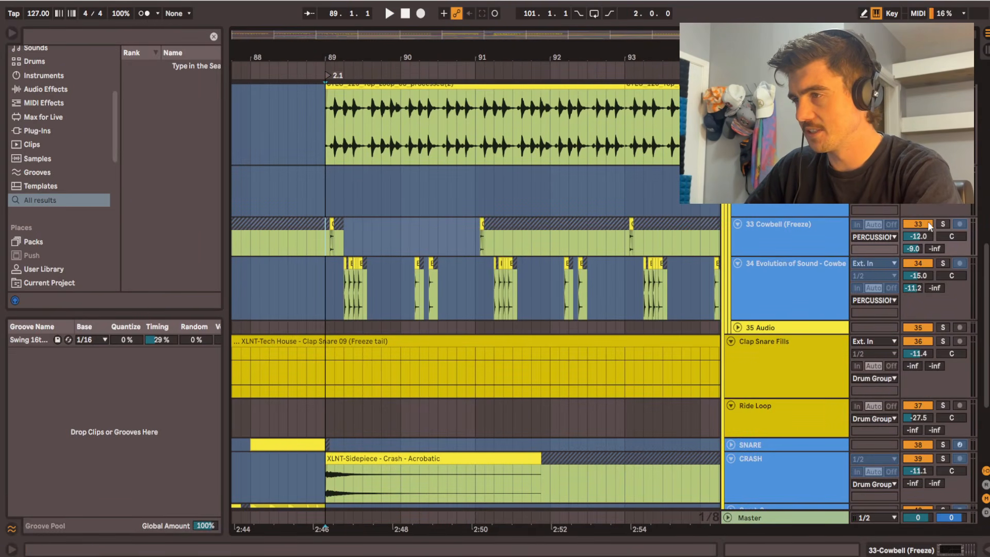
Step: Solo the two cowbell tracks, 33 and 34, and audition their pattern from 89.1.1
click(943, 224)
click(942, 263)
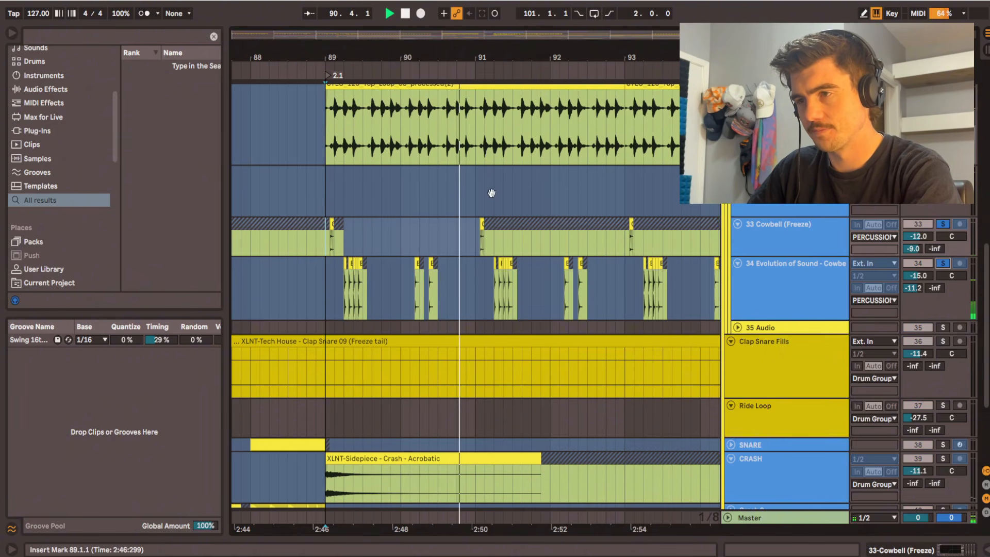
scroll(484, 242, up, 1)
scroll(499, 187, up, 4)
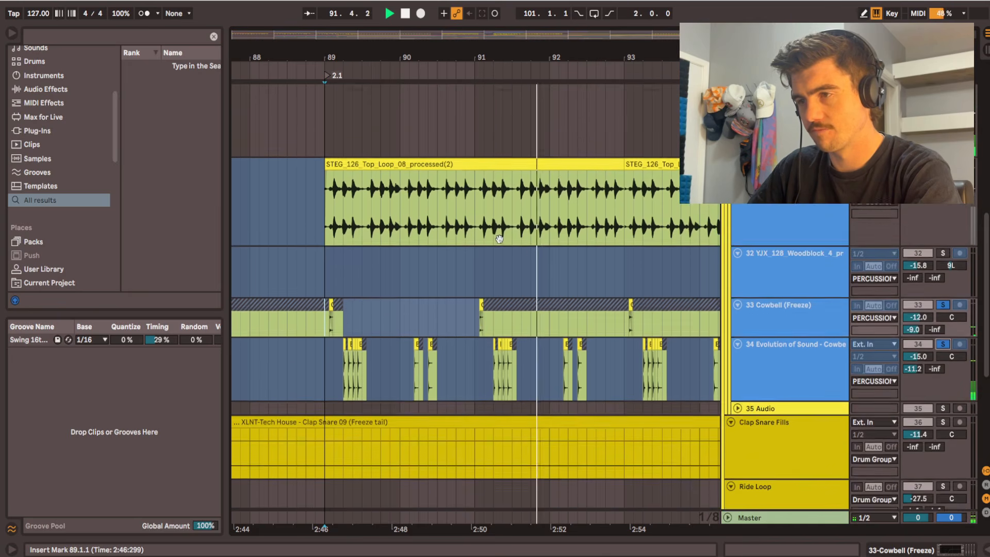
key(space)
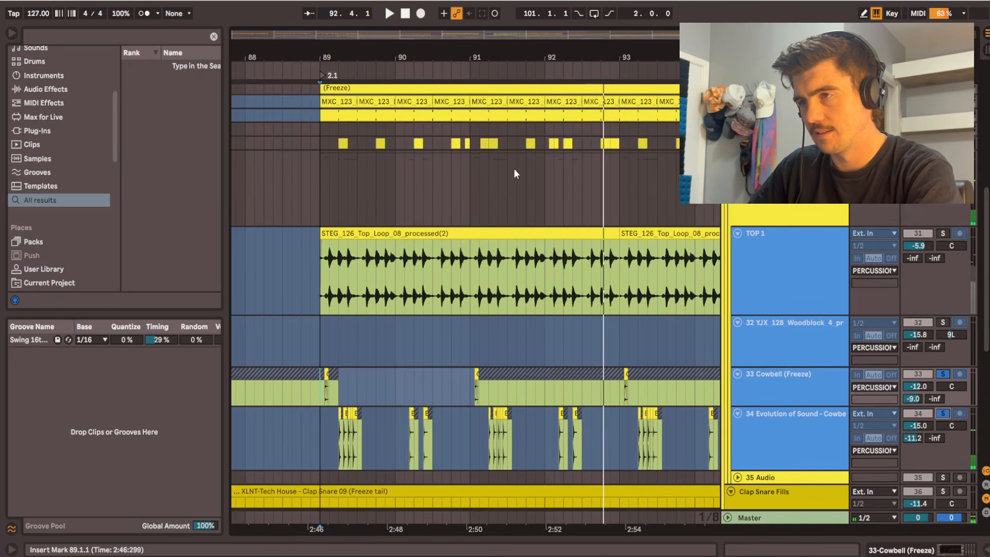
Step: Audition the cowbells from 89.1.1 together with the soloed Hi Hat 1 and MXC_123 Drums Tops tracks
scroll(603, 233, up, 6)
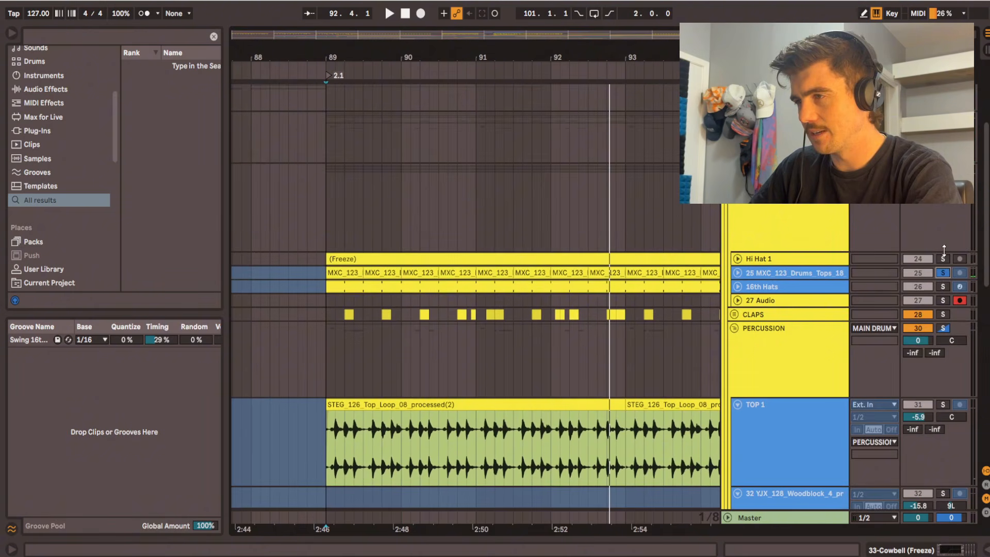
scroll(791, 220, up, 5)
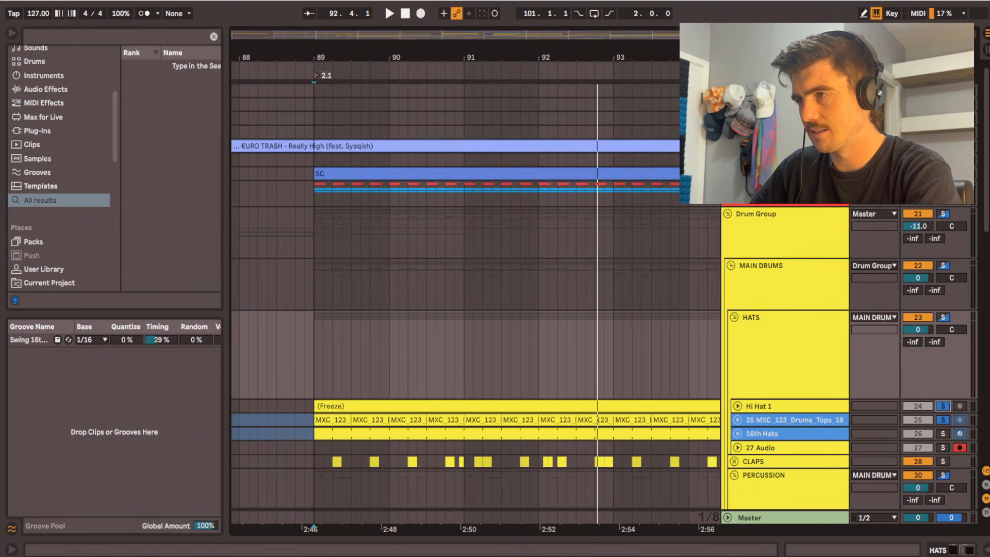
key(space)
scroll(438, 323, down, 4)
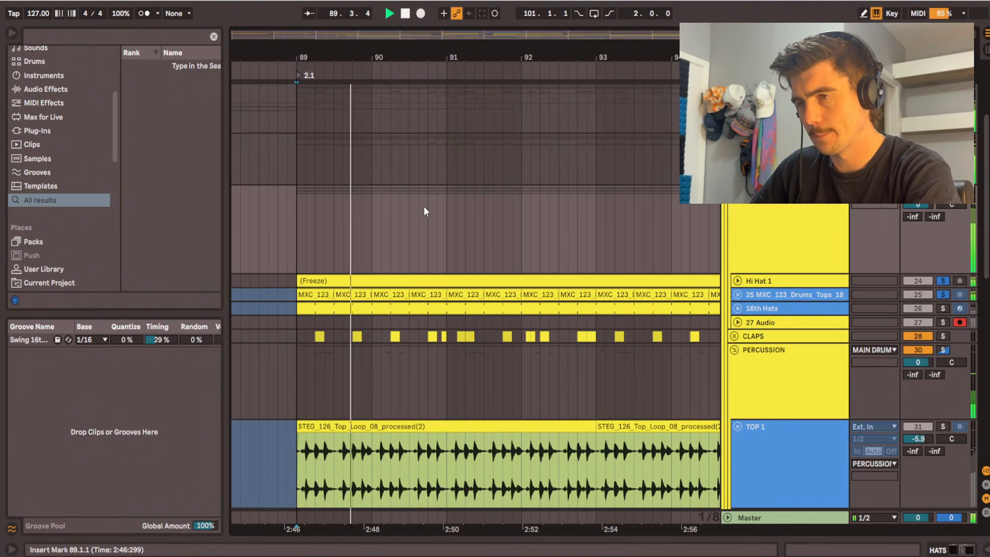
scroll(436, 303, down, 7)
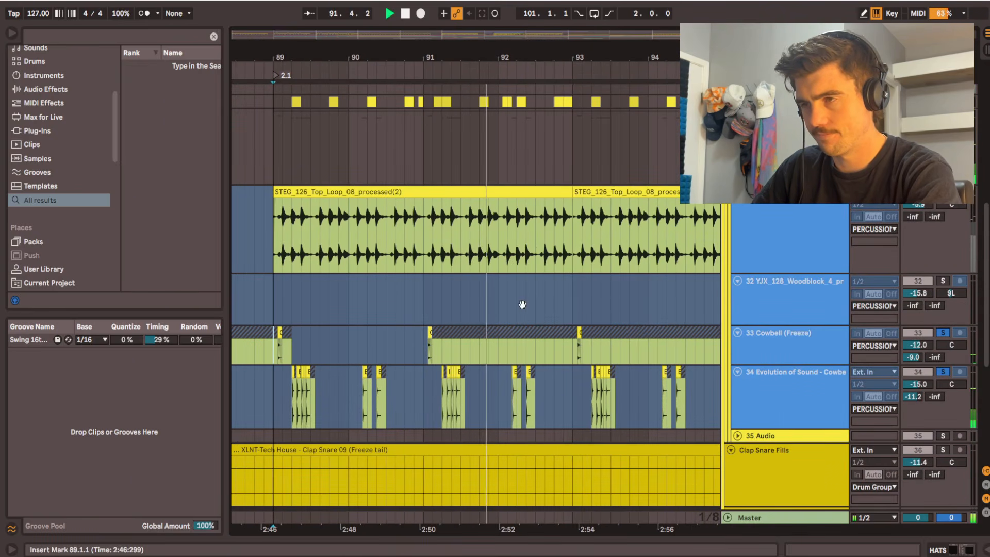
scroll(585, 271, down, 1)
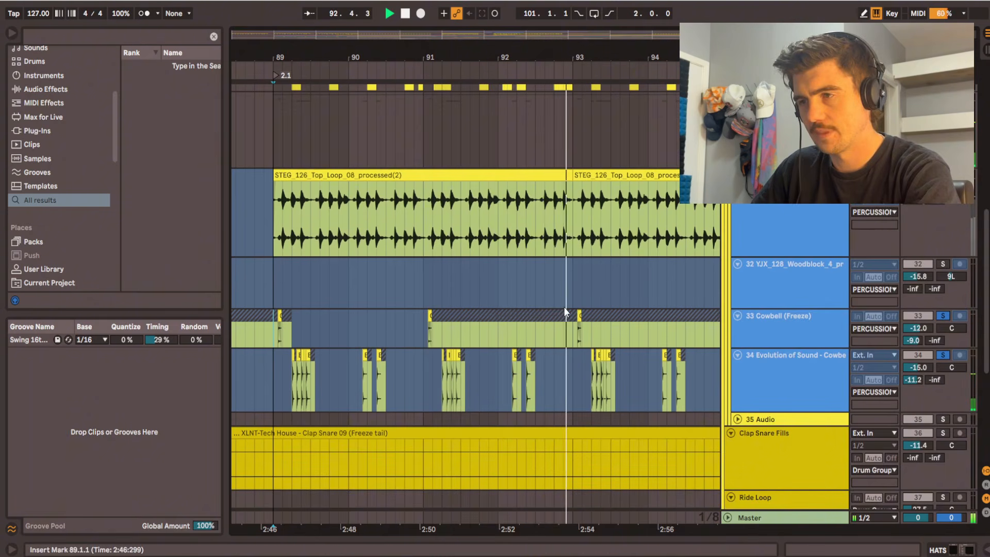
scroll(509, 292, down, 5)
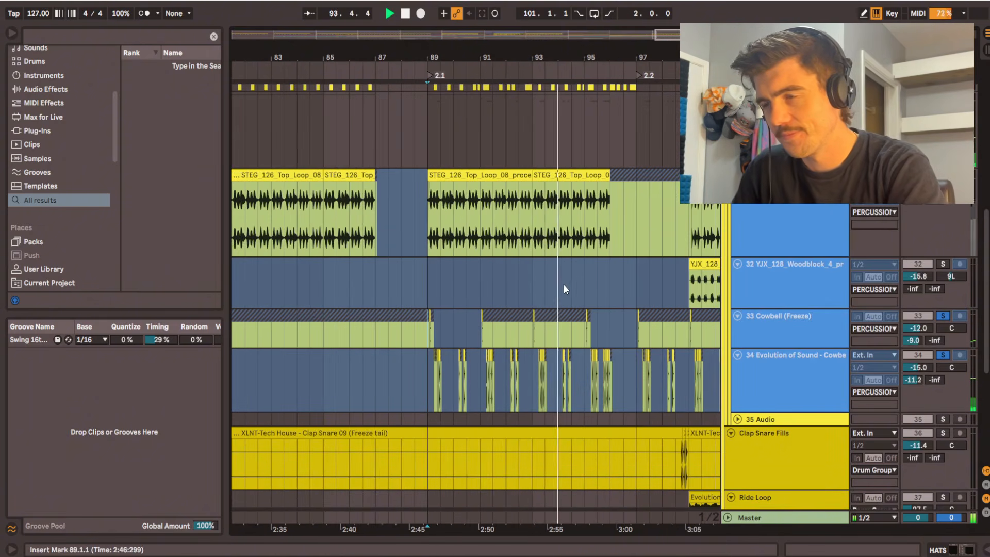
drag(601, 379, 555, 325)
key(space)
Step: Return the insert marker to 89.1.1 and fold the PERCUSSION group
scroll(467, 199, down, 3)
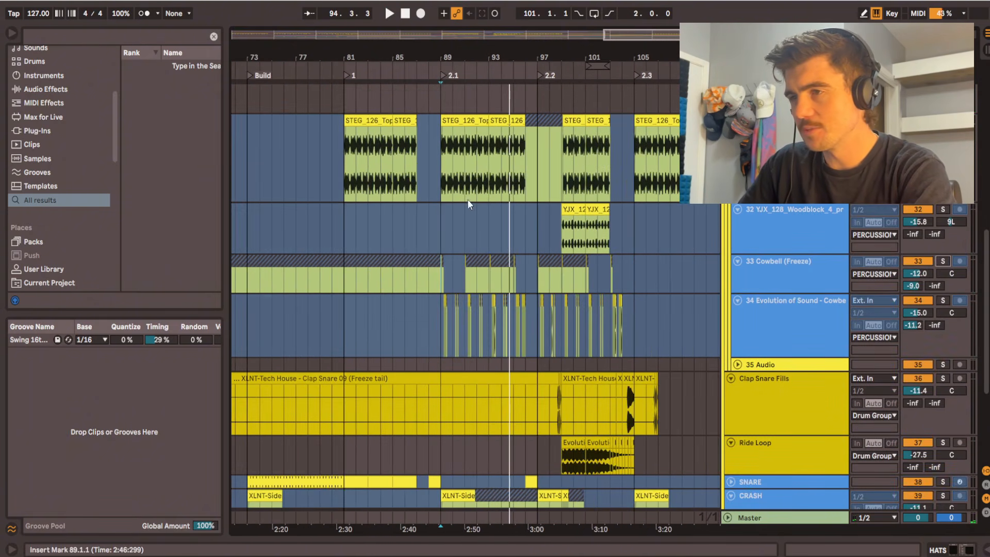
scroll(456, 216, up, 3)
click(437, 214)
scroll(475, 299, down, 15)
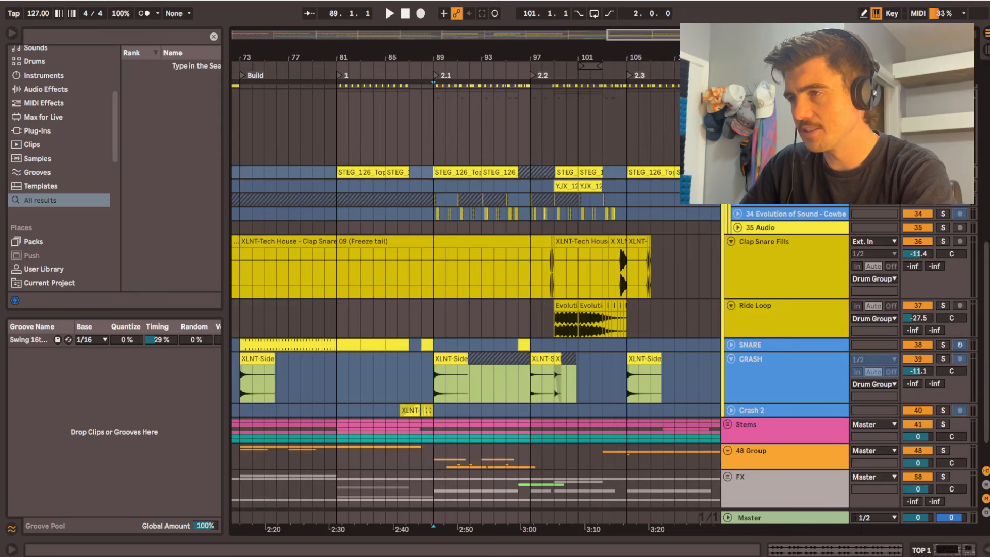
scroll(572, 188, up, 4)
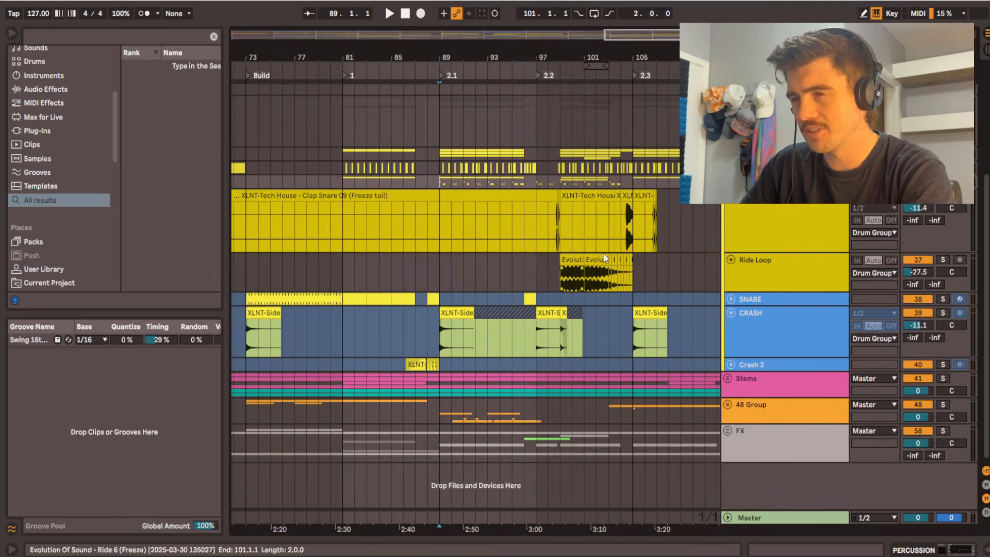
Step: Set the insert marker at 89.1.1 on the Ride Loop track and unfold the 48 Group down to its hoover lead clips
click(443, 260)
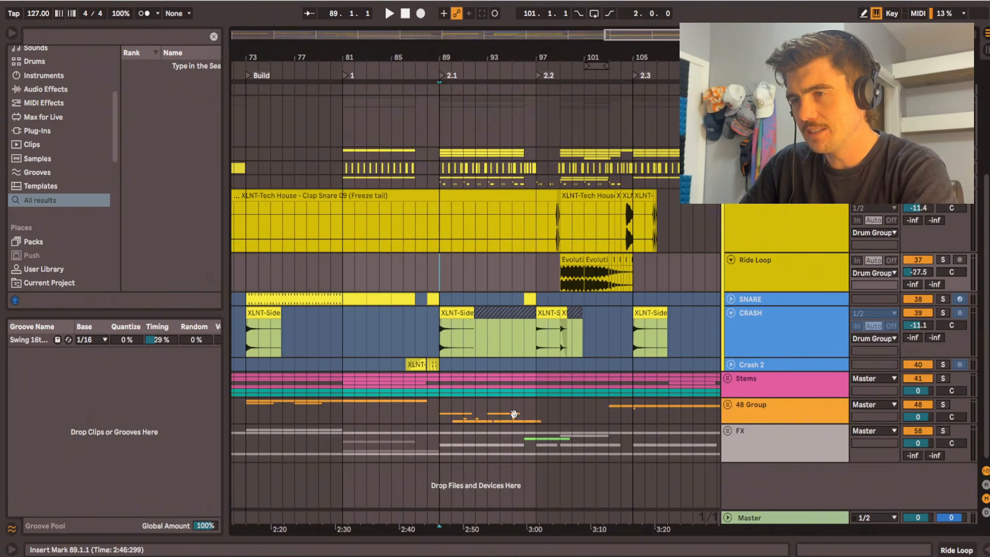
scroll(511, 407, right, 1)
double_click(467, 422)
scroll(464, 439, down, 8)
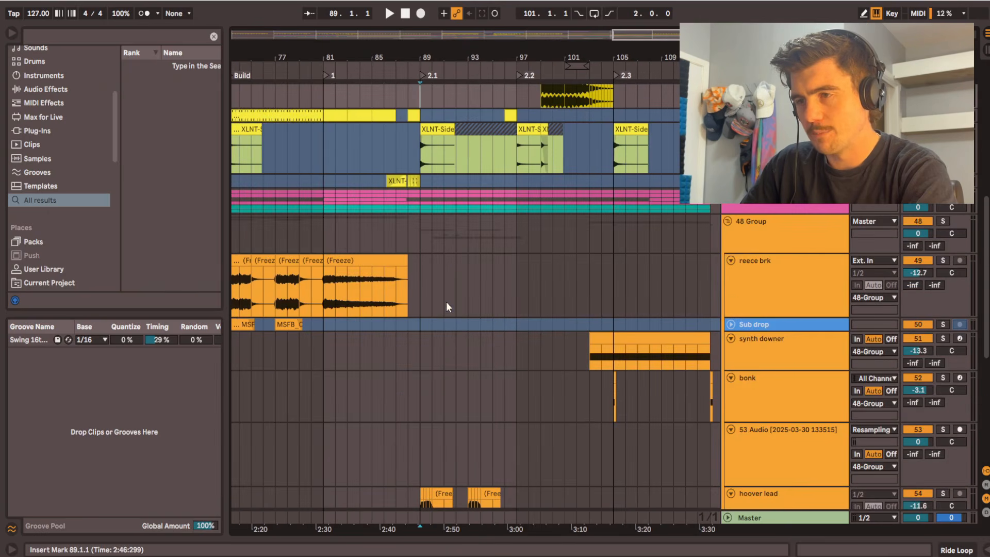
scroll(425, 235, up, 3)
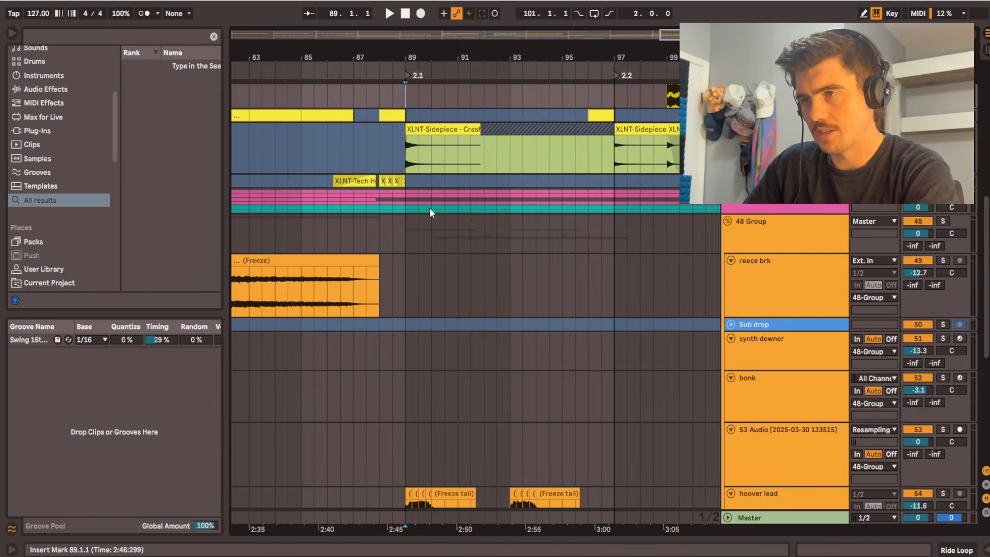
Step: Audition the soloed hoover lead track at DROP1 and examine its short clip at 41.1.1
scroll(429, 212, down, 2)
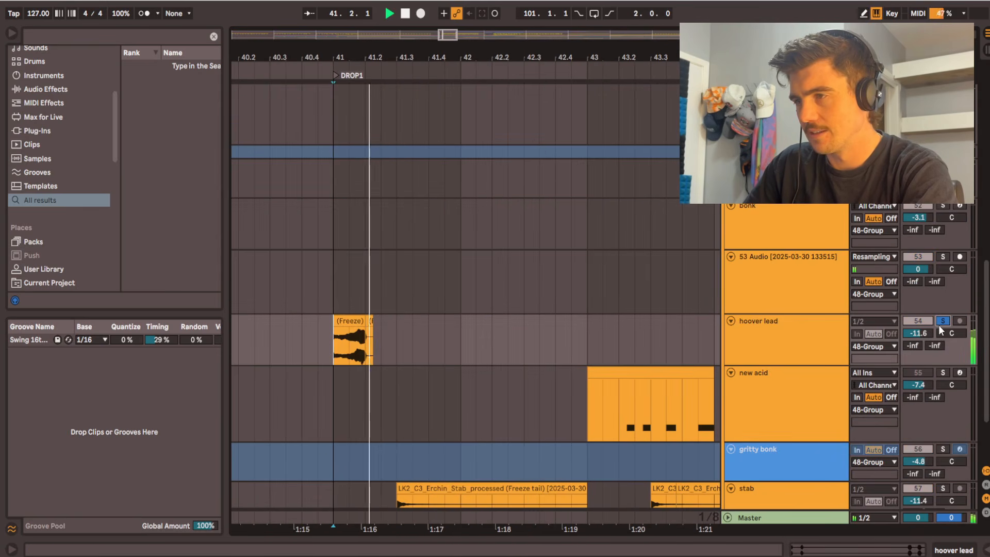
key(space)
scroll(385, 310, down, 3)
scroll(395, 223, down, 2)
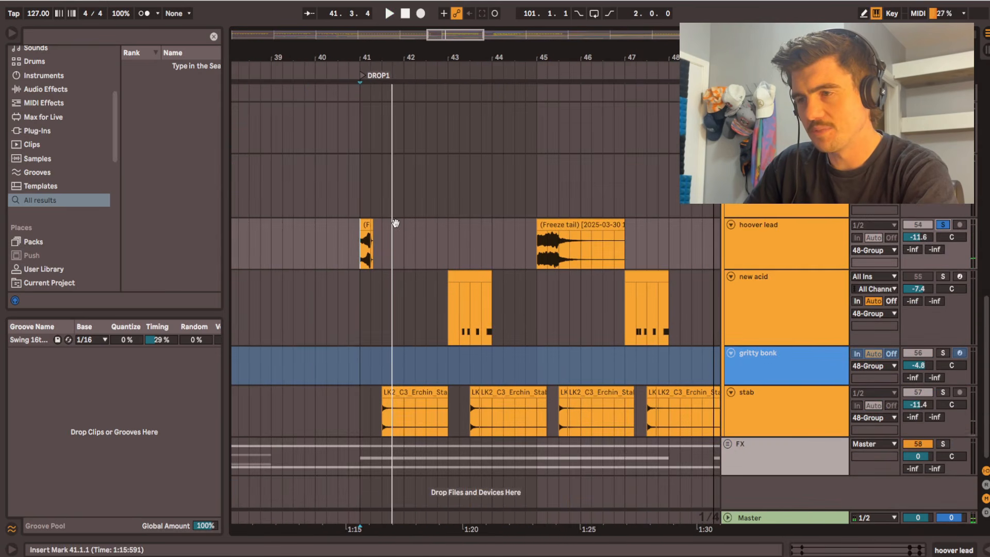
scroll(373, 258, up, 4)
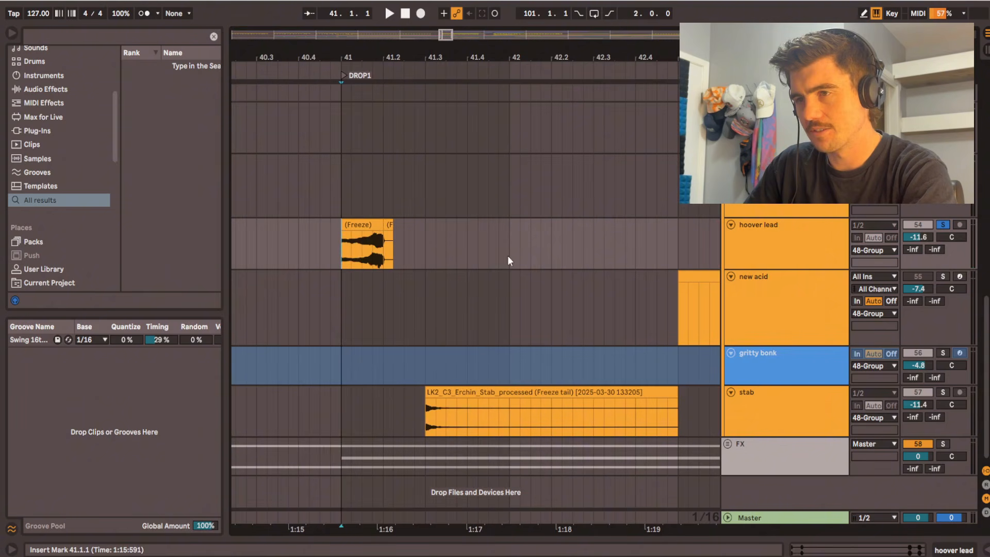
scroll(361, 253, up, 3)
scroll(365, 258, up, 3)
scroll(371, 273, down, 4)
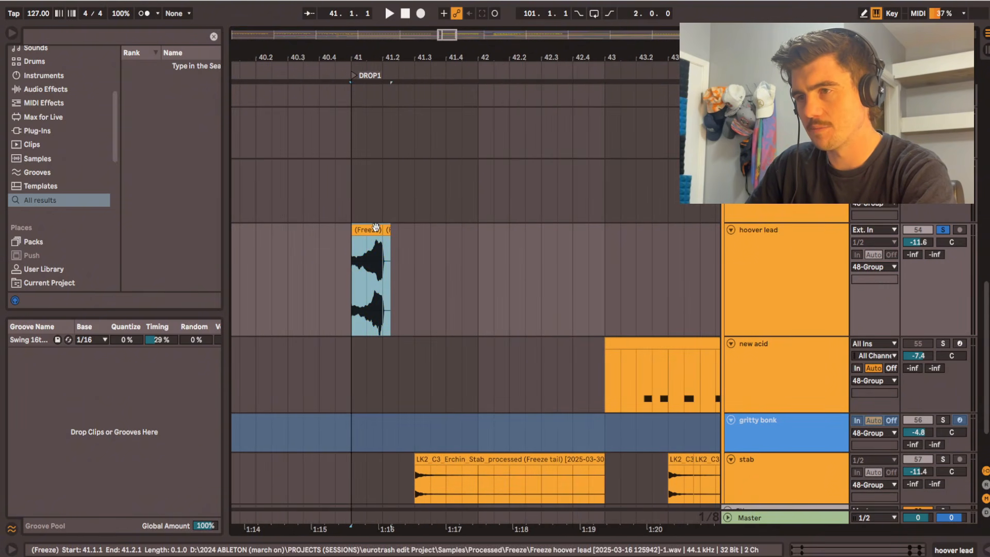
Step: Extend the hoover lead (Freeze) clip at 41.1.1 to end at 41.2.3 and audition it
drag(390, 243, 397, 230)
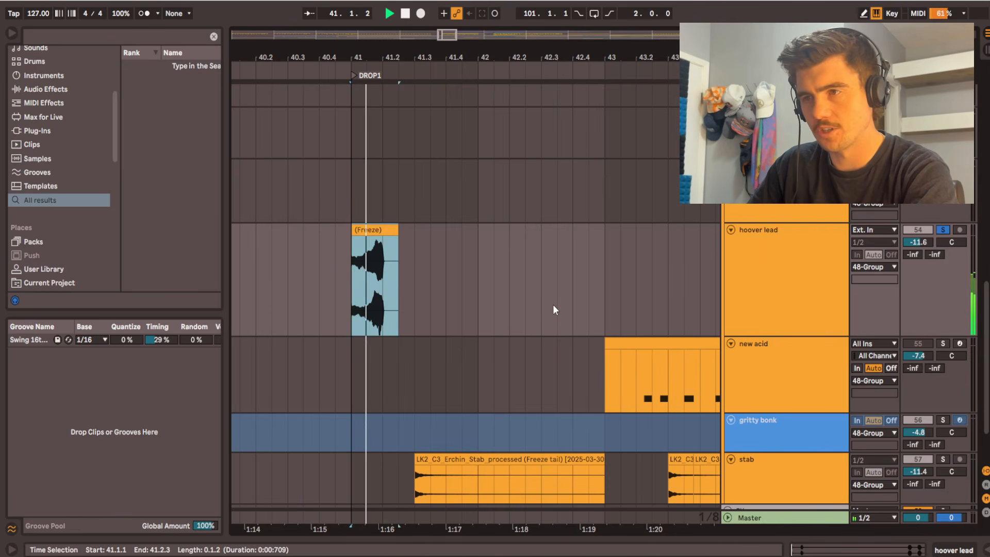
key(space)
click(776, 305)
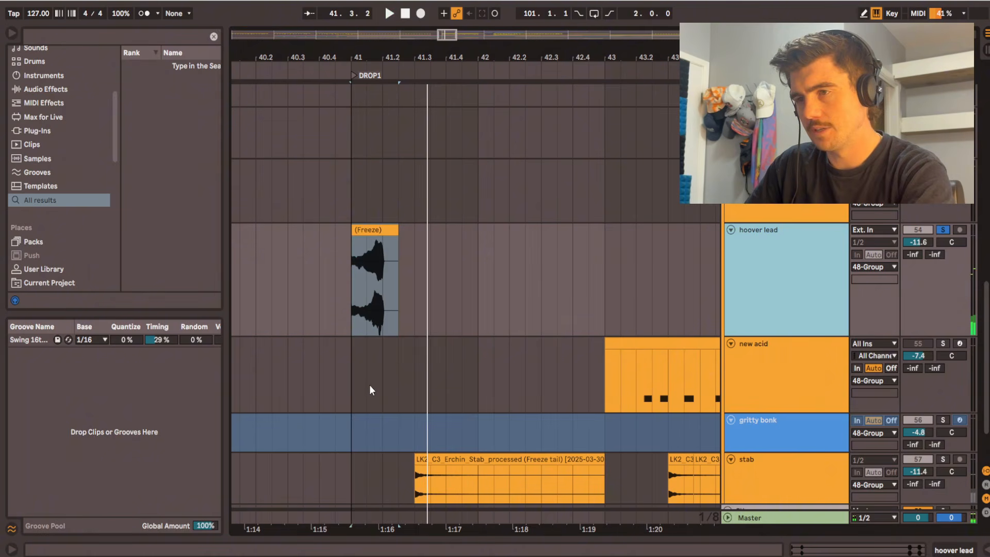
Step: Inspect the MIDI notes of the new acid clip at 43.1.1 and the track's device chain
double_click(657, 372)
click(491, 358)
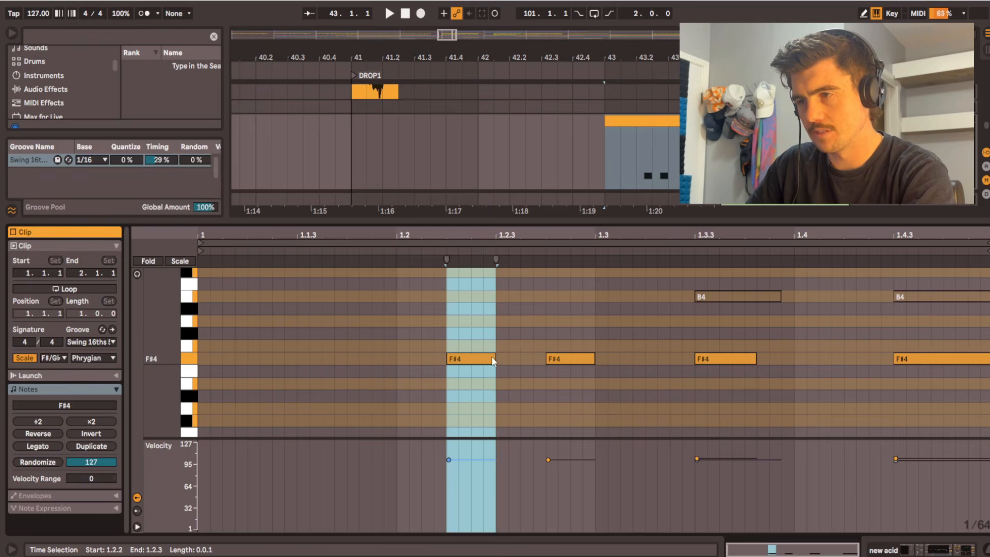
key(shift+Tab)
key(shift+Tab)
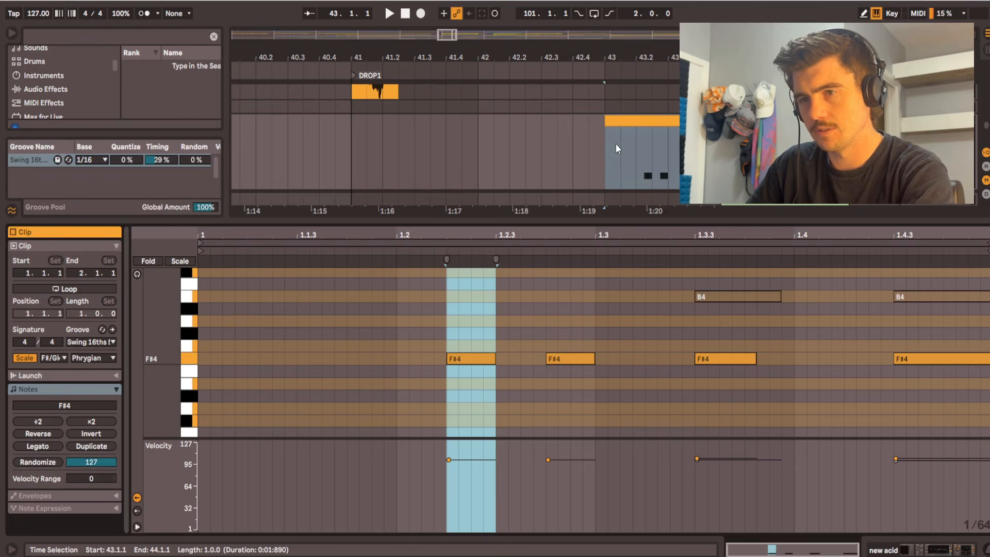
key(shift+Tab)
Step: On a new Serum 2 MIDI track below hoover lead, create a clip from 41.1.1 to 41.3.3 containing a one-beat F#3 note
scroll(376, 165, up, 5)
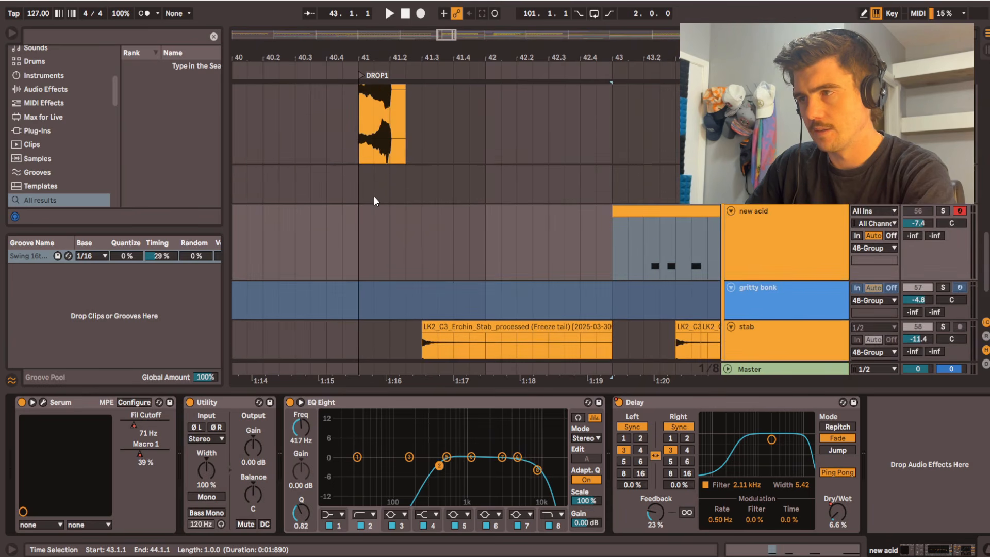
drag(359, 186, 442, 178)
key(ctrl+shift+m)
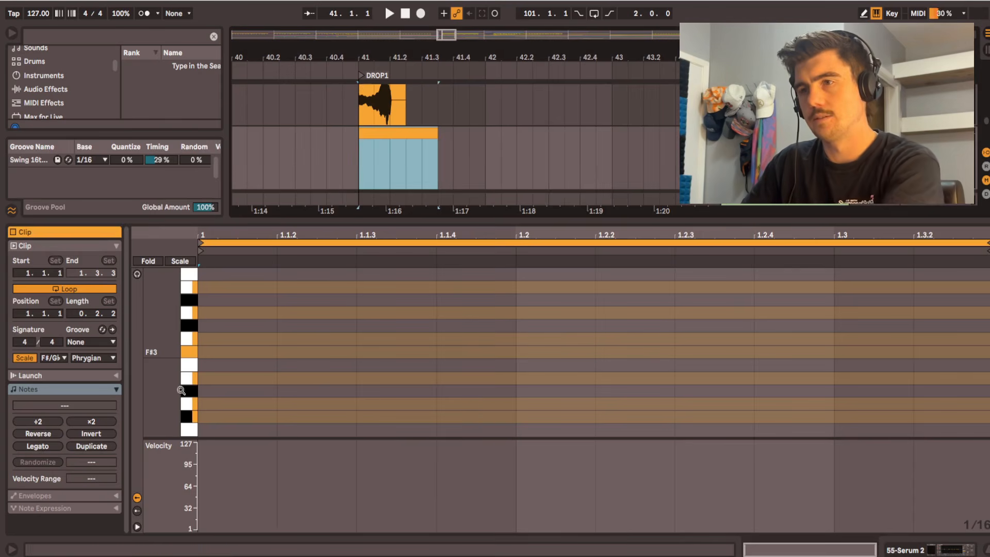
double_click(211, 351)
mouse_move(211, 351)
mouse_down()
mouse_move(846, 382)
mouse_move(517, 382)
mouse_up()
Step: Open the Serum 2 synth on track 55, decline its update, and enable Filter 1
key(shift+Tab)
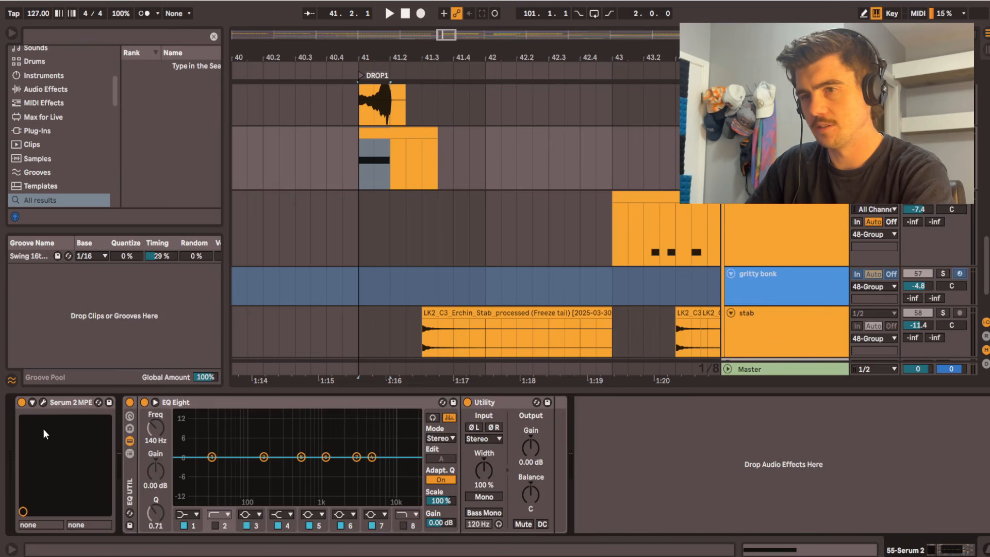
click(42, 403)
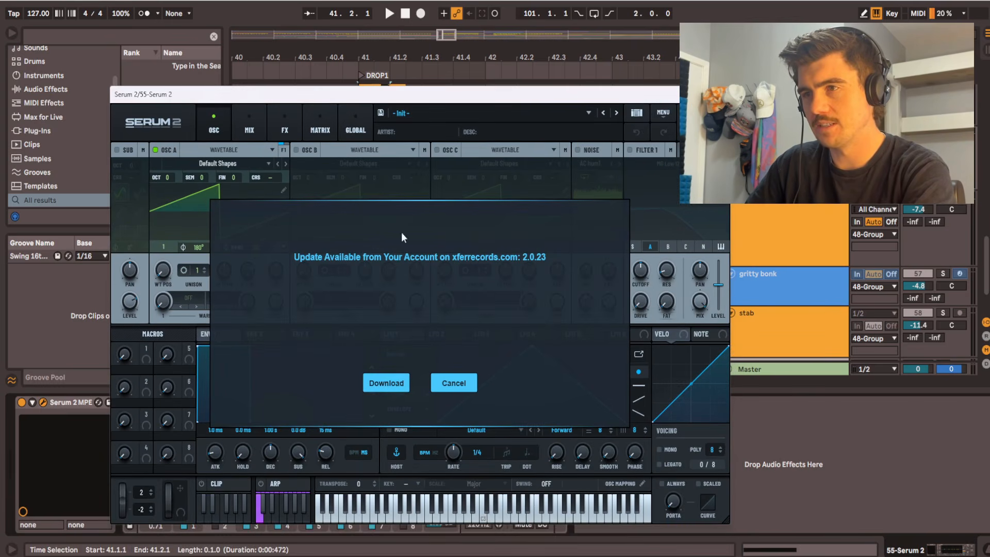
click(450, 386)
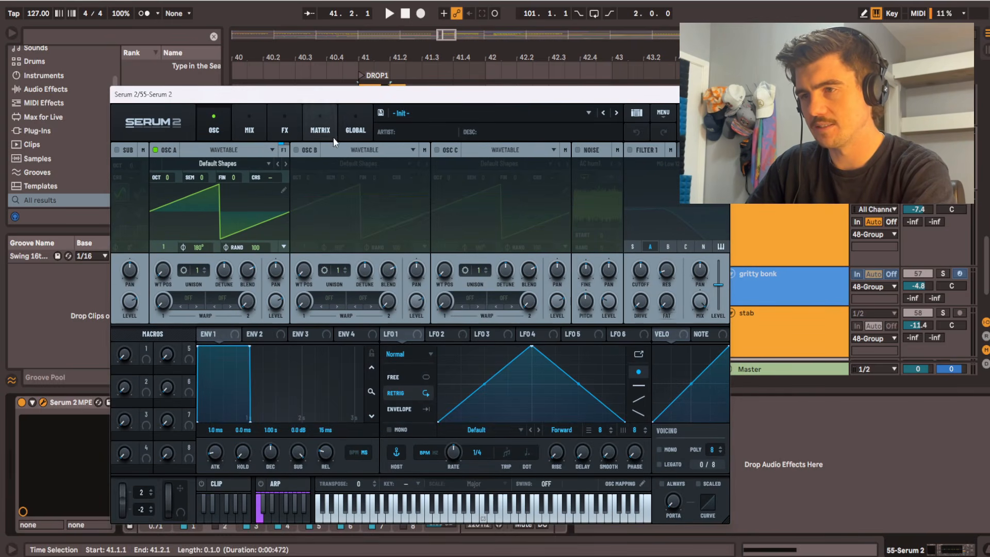
click(629, 150)
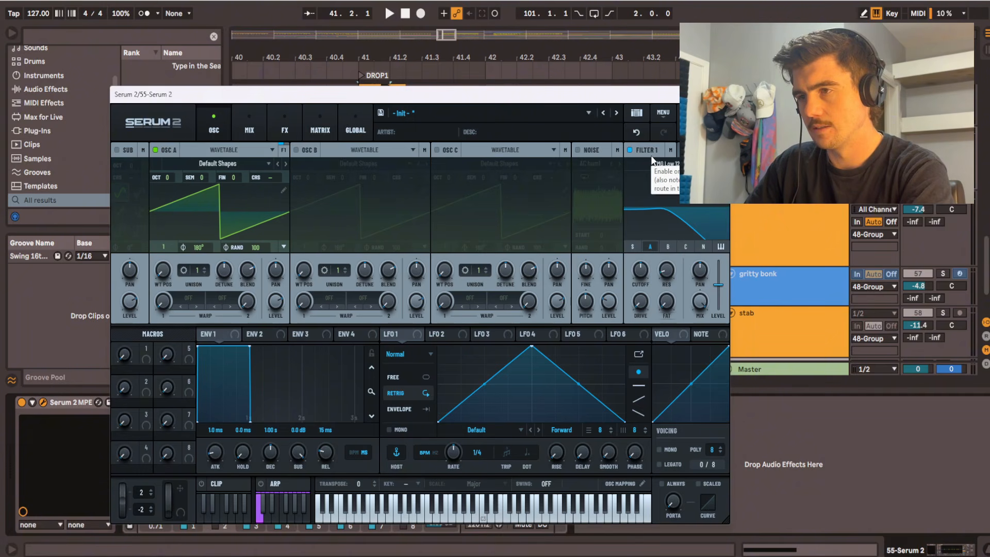
drag(697, 99, 730, 226)
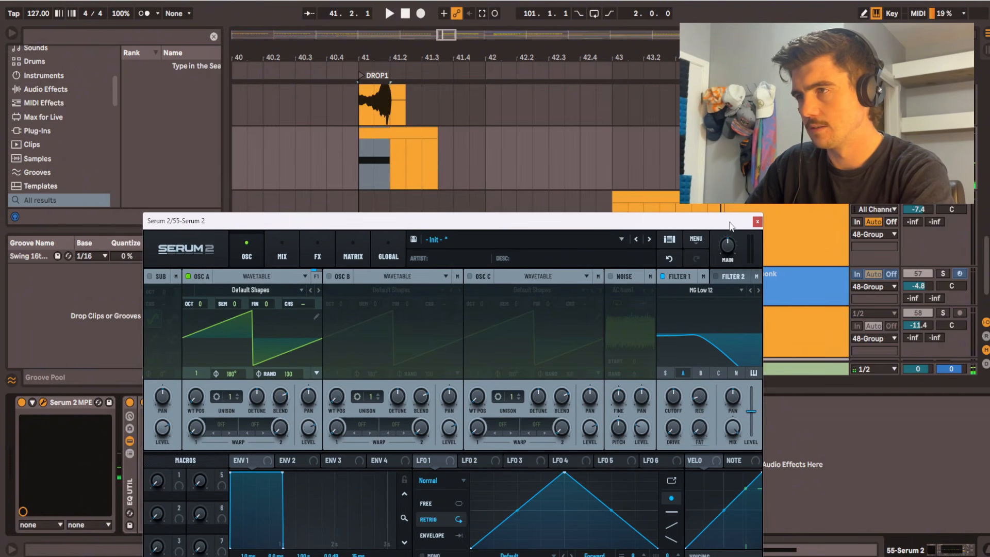
Step: Set Serum 2's OSC A to octave -2 and 12 unison voices, and close the synth
click(384, 133)
drag(322, 227, 469, 89)
drag(348, 190, 349, 190)
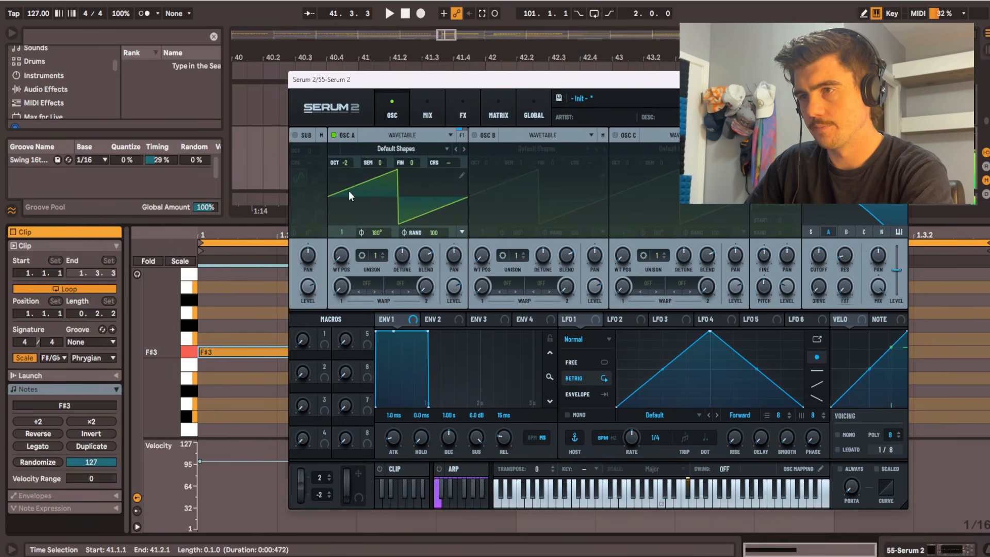
drag(377, 263, 386, 168)
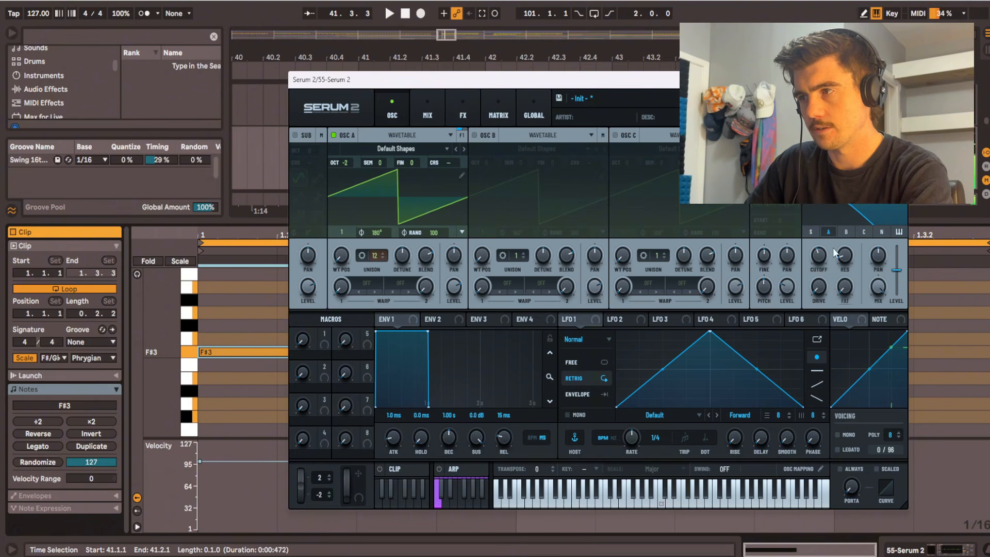
click(896, 80)
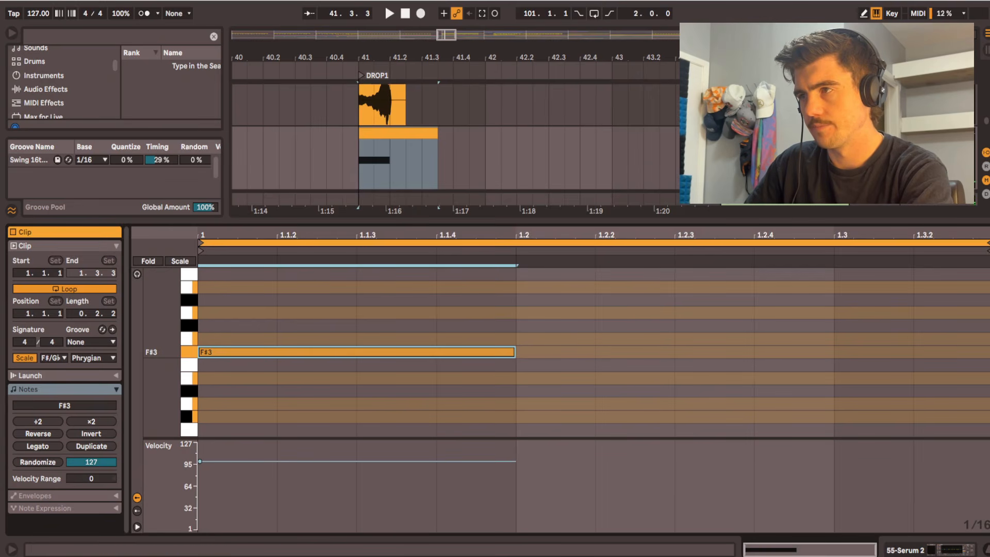
Step: Automate Serum 2's Filter 1 Freq to ramp from 41.1.1 up to 1452 Hz just before 41.2, and audition the sweep
key(a)
drag(358, 168, 385, 158)
key(space)
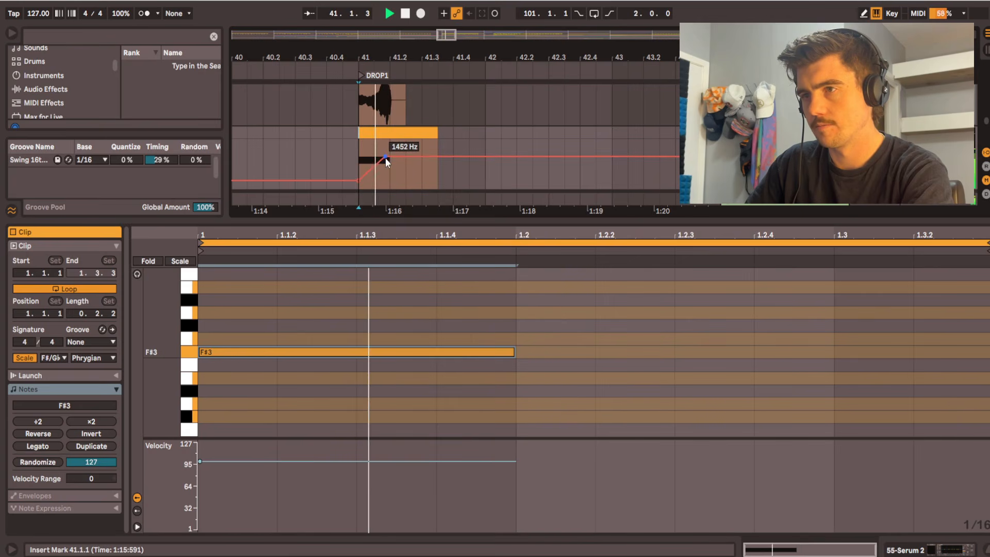
key(ctrl+alt+l)
drag(552, 190, 560, 298)
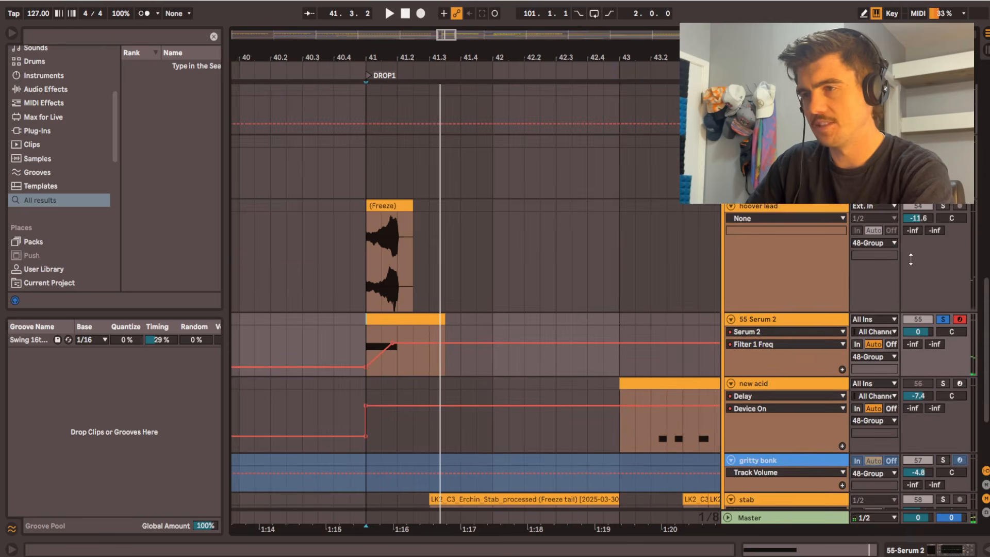
Step: Compare the hoover lead with the 55 Serum 2 track by soloing and playing each from 41.1.1
click(942, 207)
key(space)
key(space)
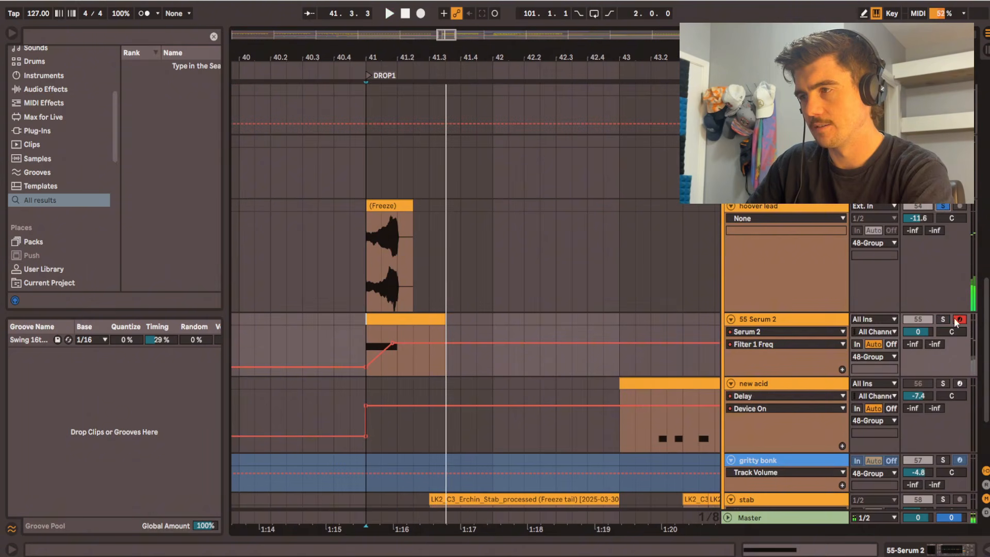
click(945, 318)
key(space)
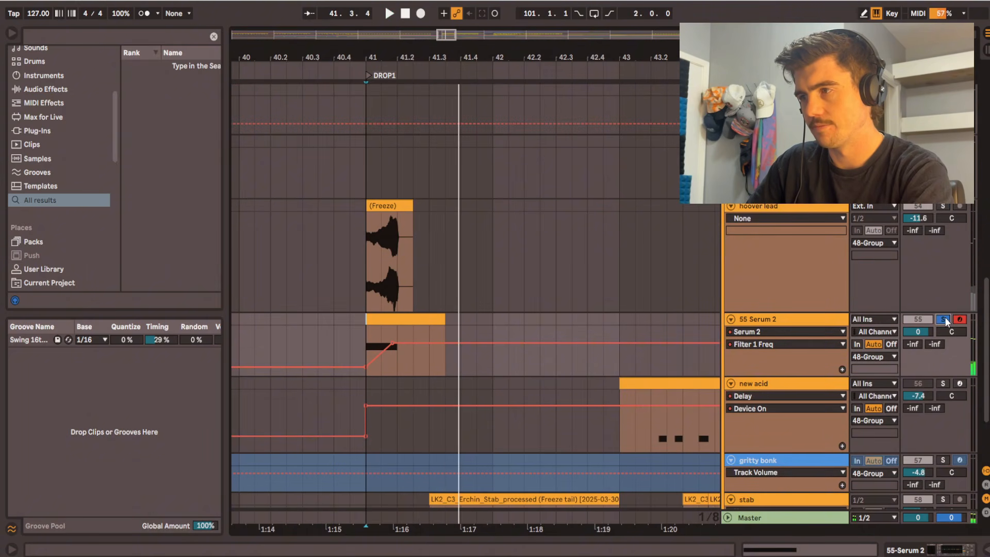
key(space)
Step: Fold the 55 Serum 2 track and delete it
double_click(784, 316)
key(Left)
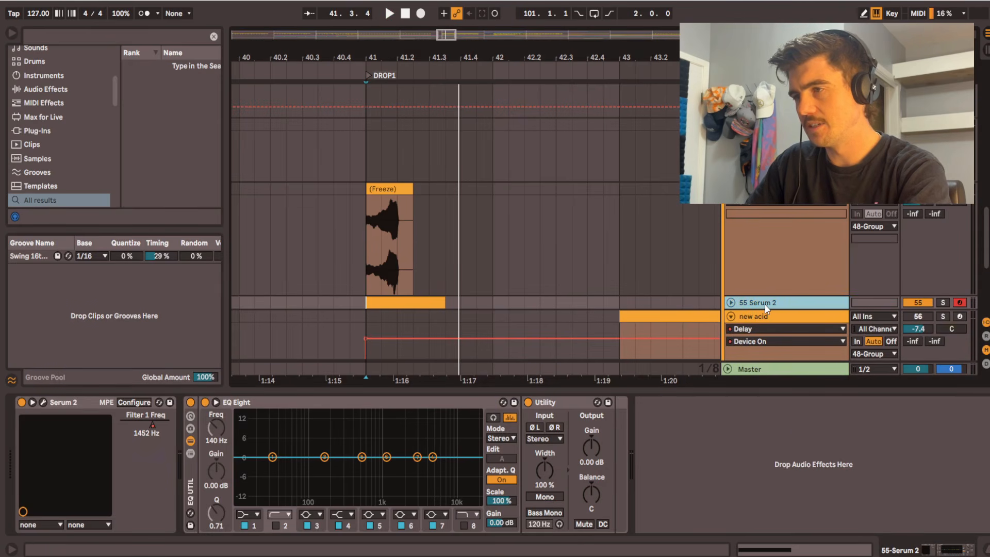
key(Delete)
Step: Play the unsoloed mix from 41.1.1 while examining the hoover lead, new acid and stab clips
click(367, 240)
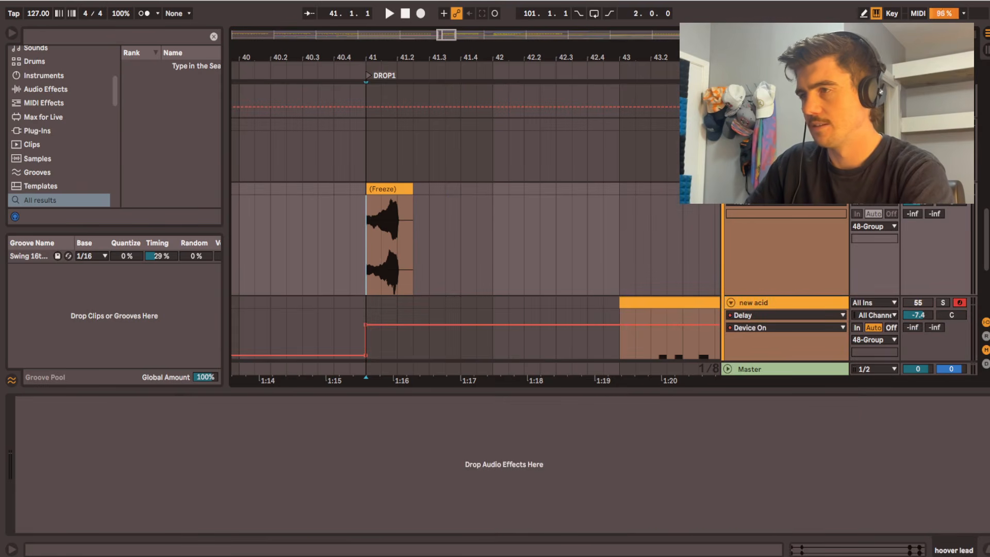
key(space)
scroll(421, 177, down, 5)
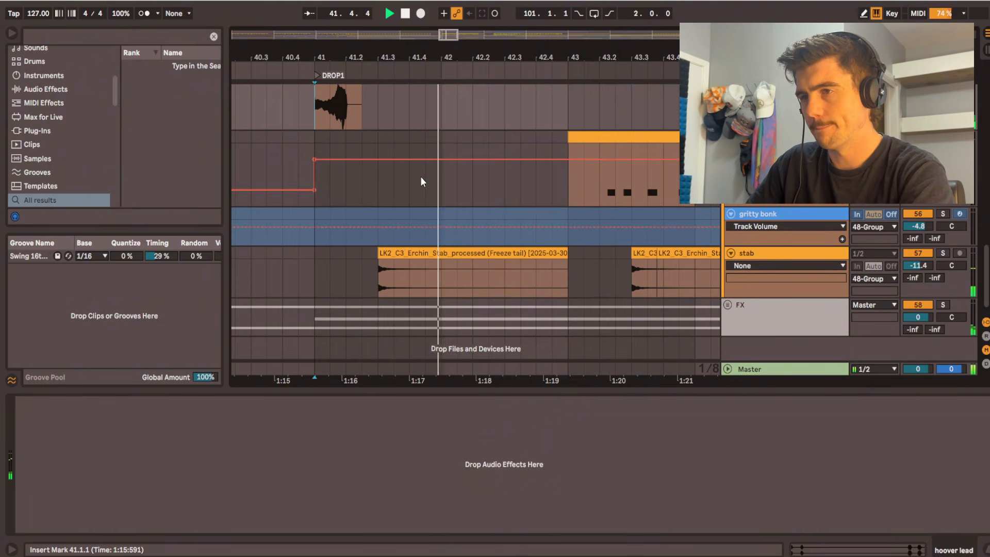
scroll(433, 208, down, 1)
key(space)
Step: Solo the stab track and audition its clip at 41.3.1, including with the lead-in from 41.1.1
click(392, 242)
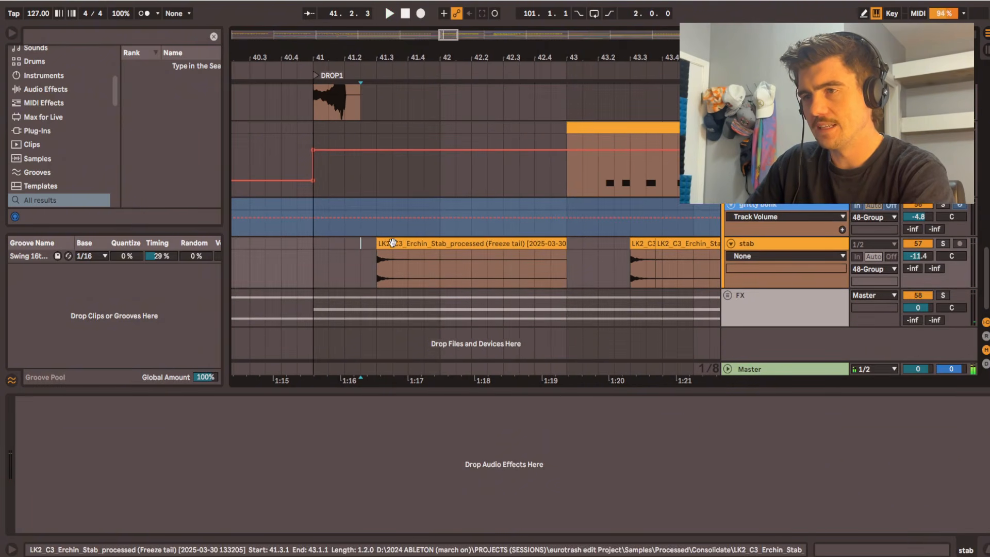
click(942, 243)
key(space)
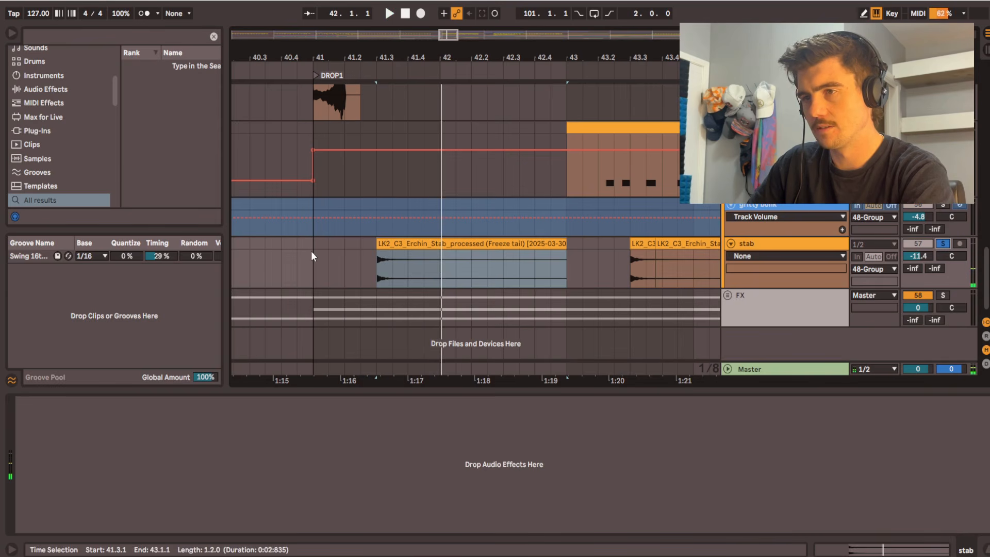
key(space)
click(314, 246)
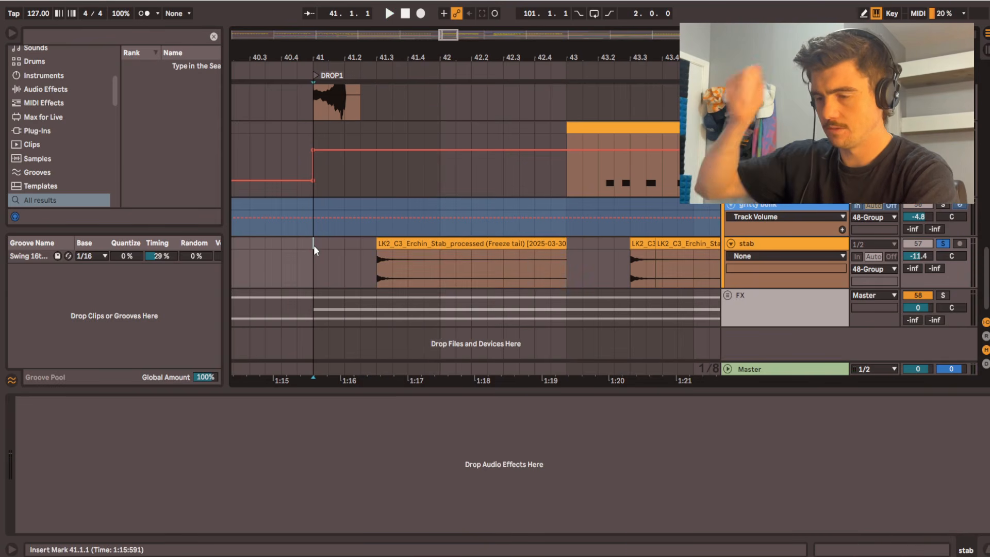
key(space)
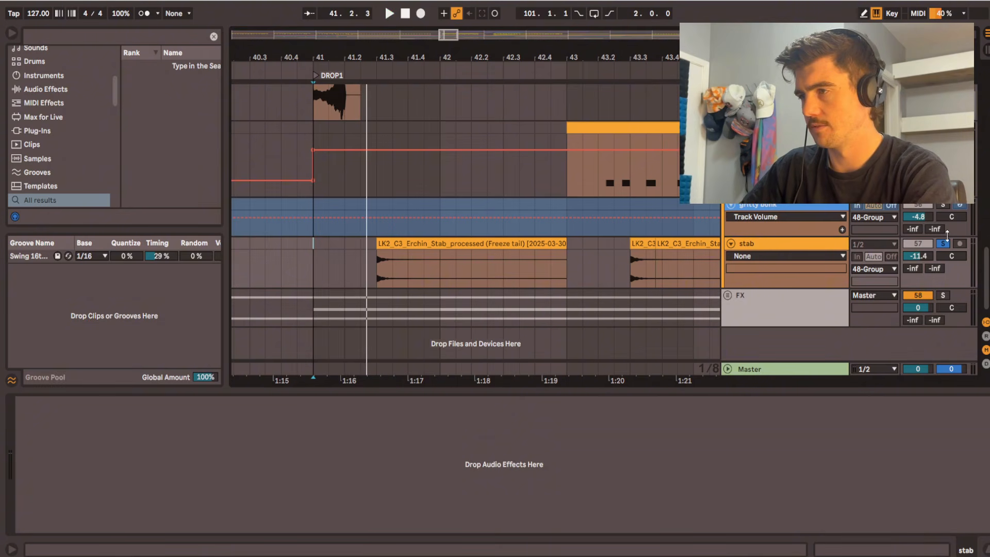
Step: Unsolo the stab track and play the full mix from 41.1.1
click(944, 244)
key(space)
key(space)
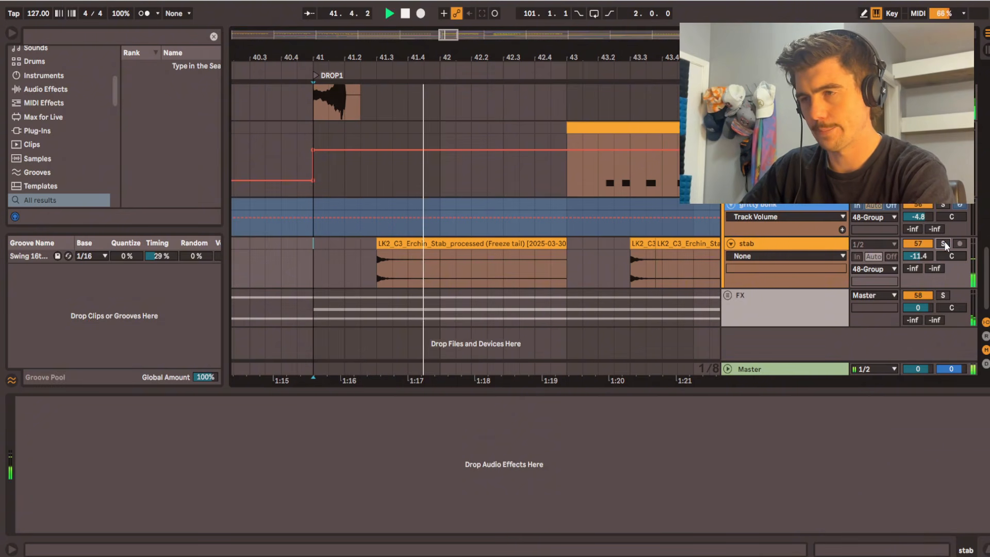
scroll(574, 277, up, 15)
key(space)
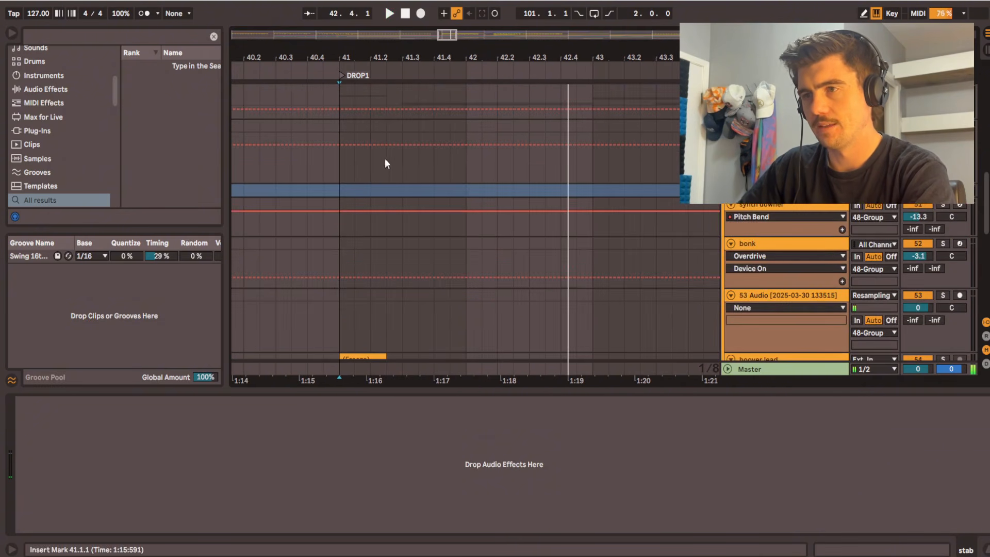
Step: Play the mix from 41.1.1 while examining the Vocal Main clip's placement through the first drop and the neighbouring vocal tracks
scroll(381, 196, up, 10)
double_click(388, 230)
scroll(399, 180, down, 5)
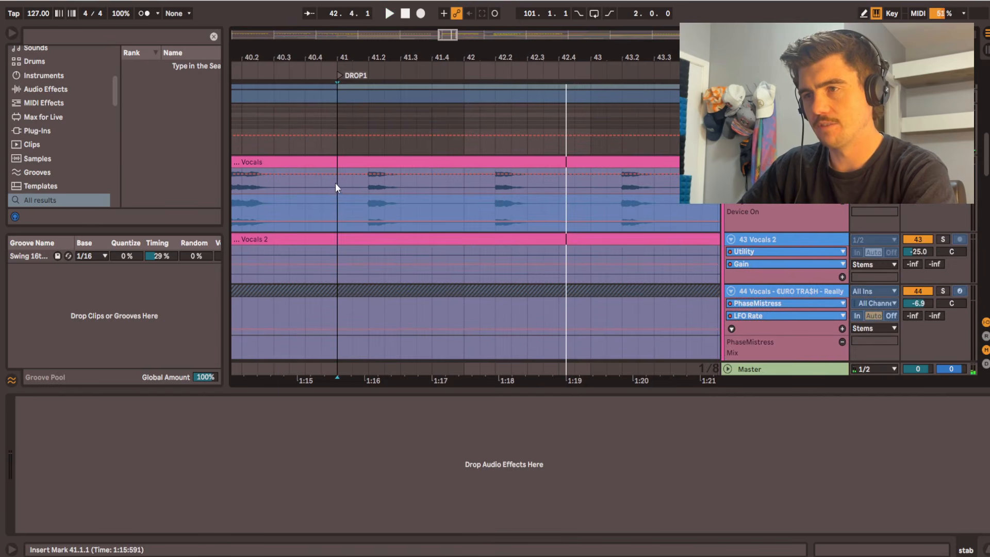
click(338, 192)
key(space)
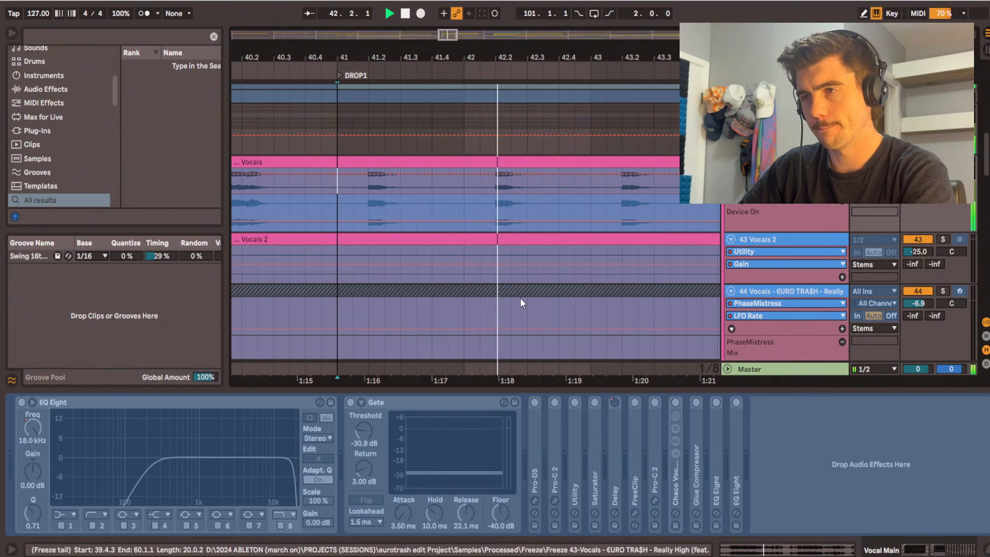
scroll(477, 292, down, 2)
scroll(464, 223, down, 4)
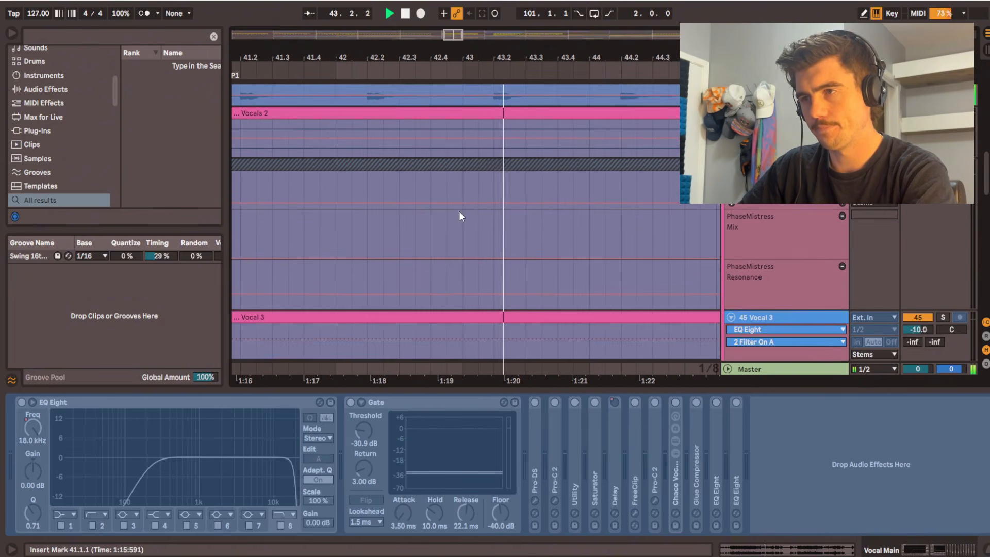
drag(508, 183, 514, 336)
scroll(516, 330, down, 4)
drag(531, 276, 442, 157)
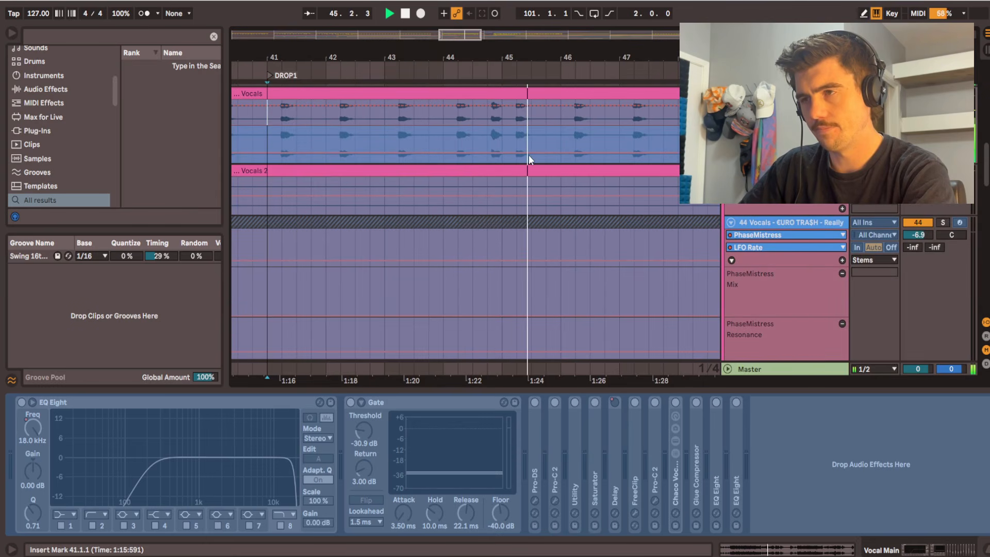
key(space)
Step: Play the mix from 41.1.1 while examining the Lead 1 and Lead 2 patterns
click(280, 106)
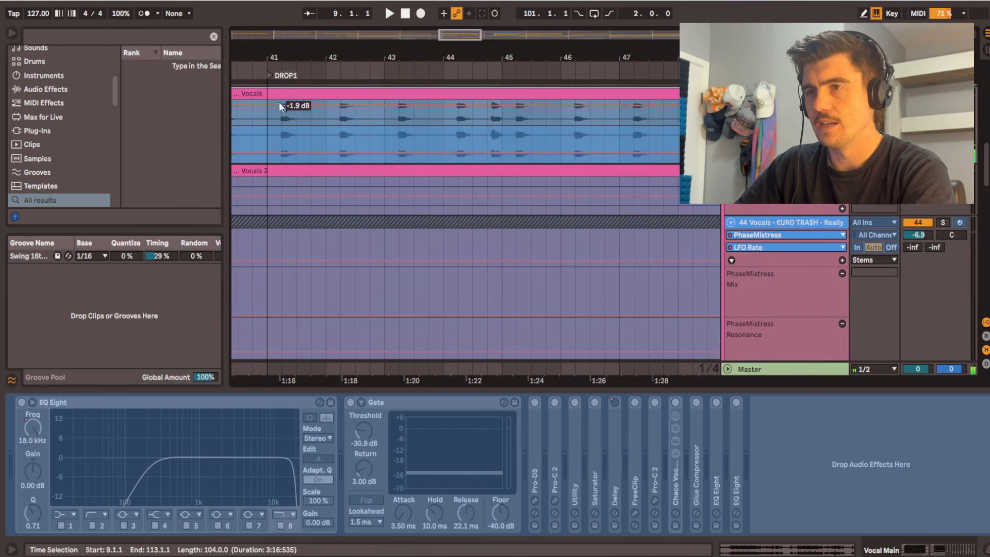
click(266, 138)
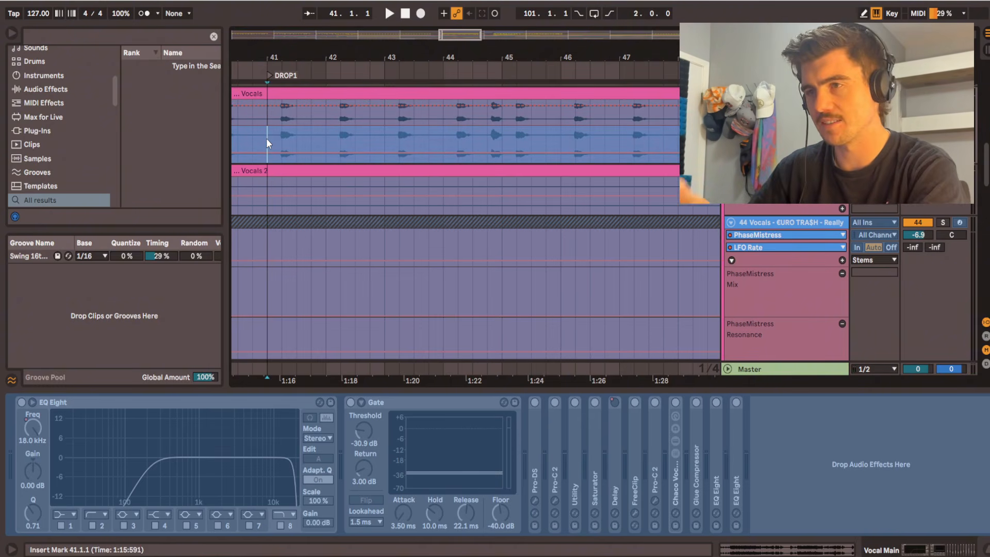
scroll(317, 165, down, 5)
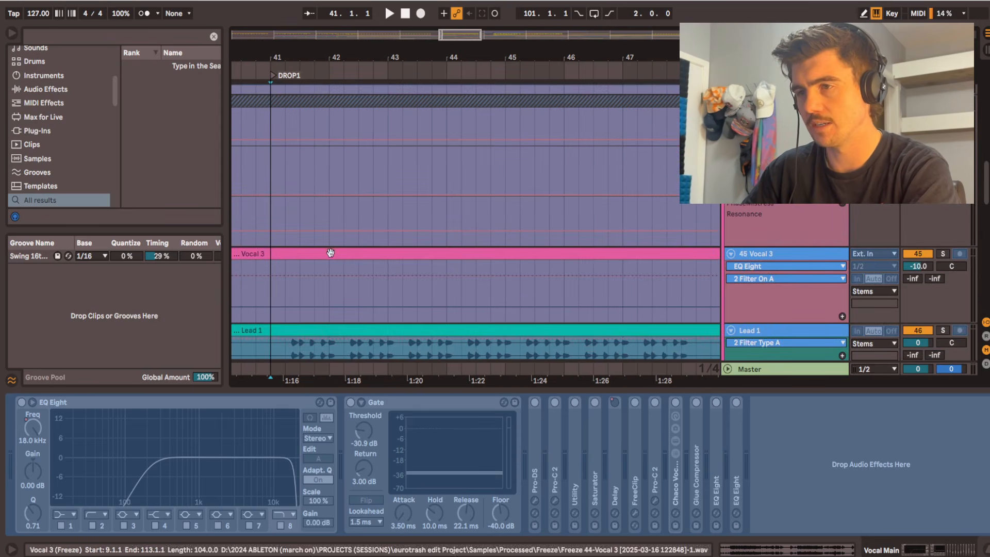
scroll(329, 257, down, 3)
key(space)
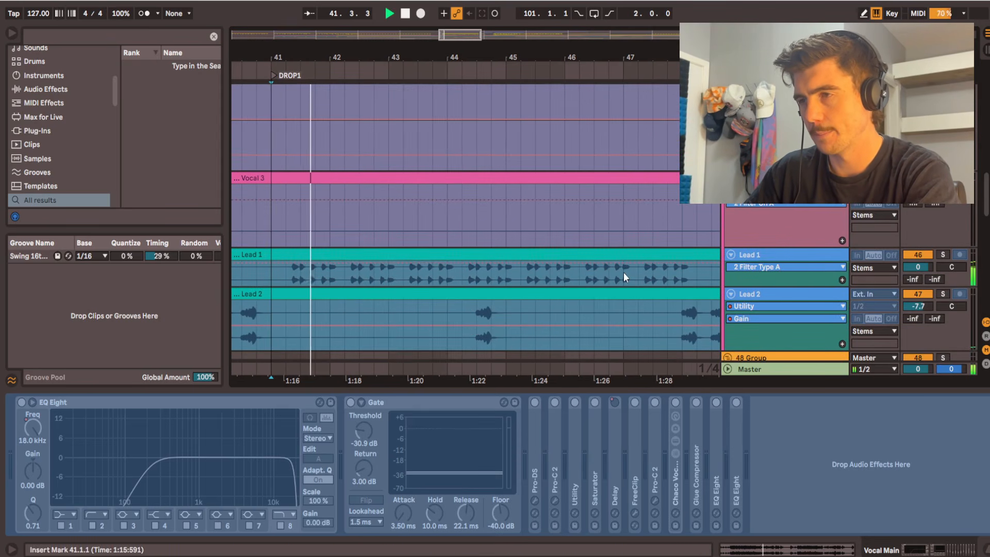
scroll(366, 261, up, 4)
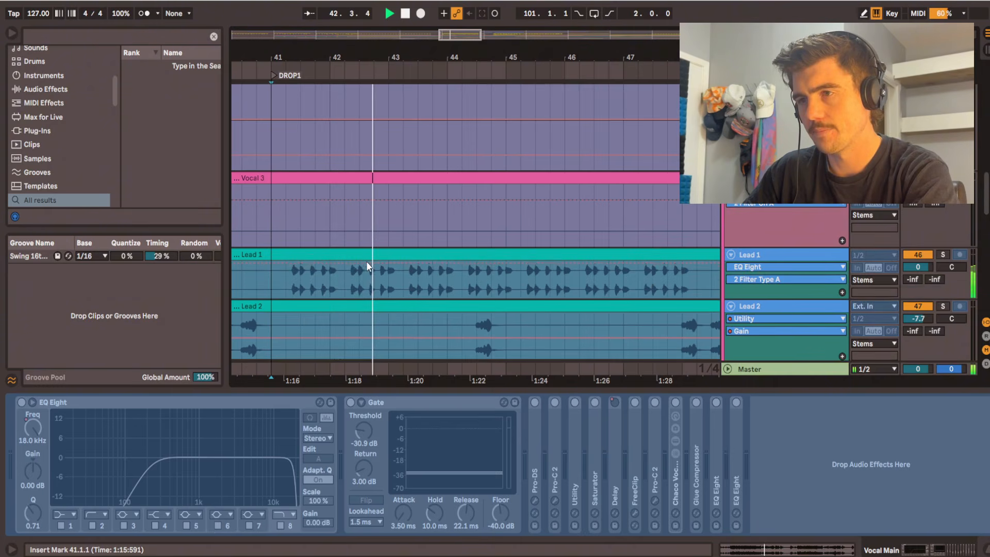
scroll(370, 273, down, 5)
Step: Deactivate the Lead 2 track and audition the Lead 1 pattern from 41.1.1
click(323, 245)
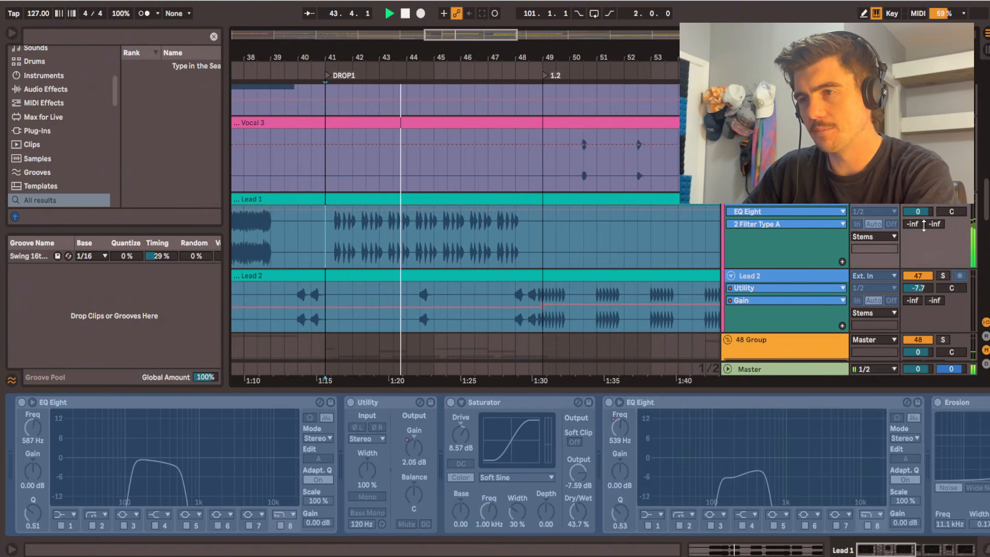
key(space)
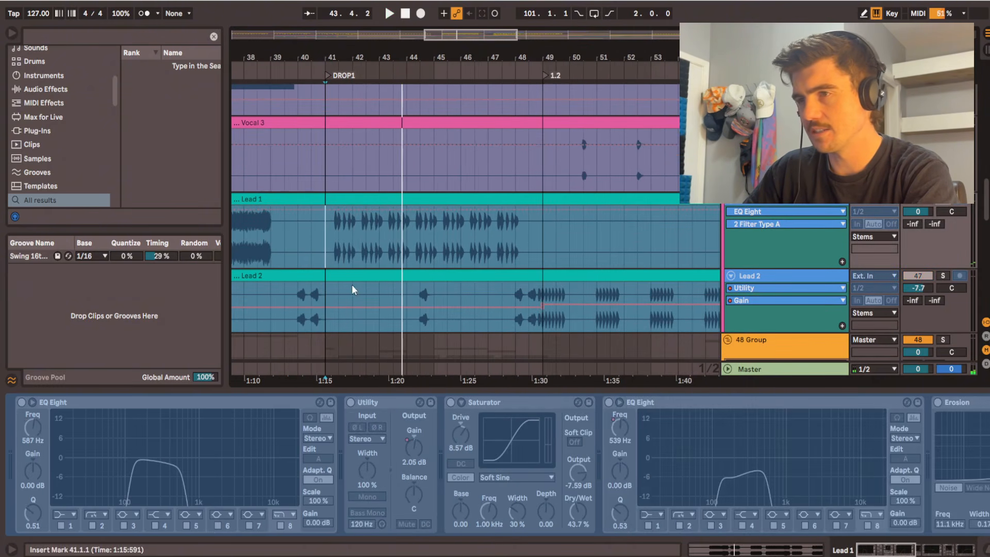
scroll(325, 253, up, 5)
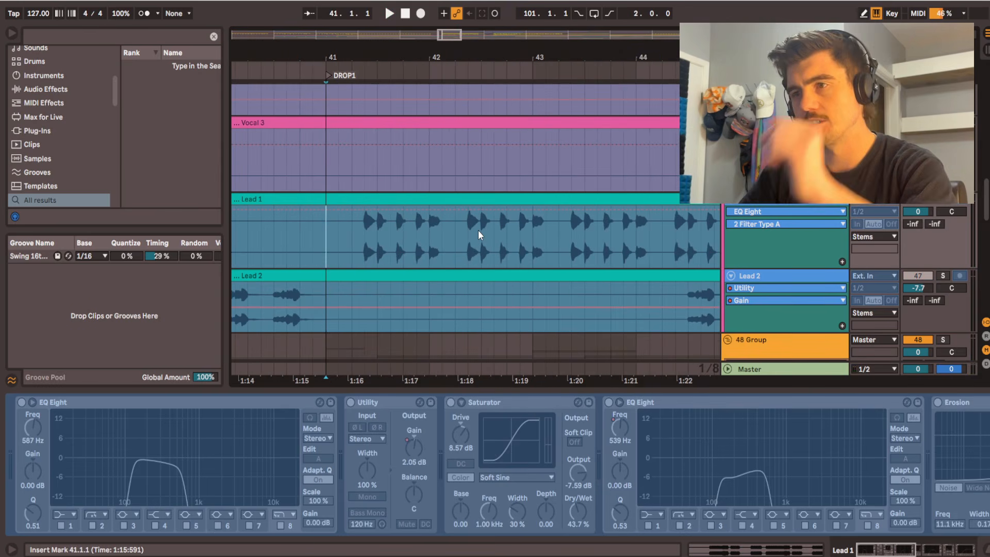
key(space)
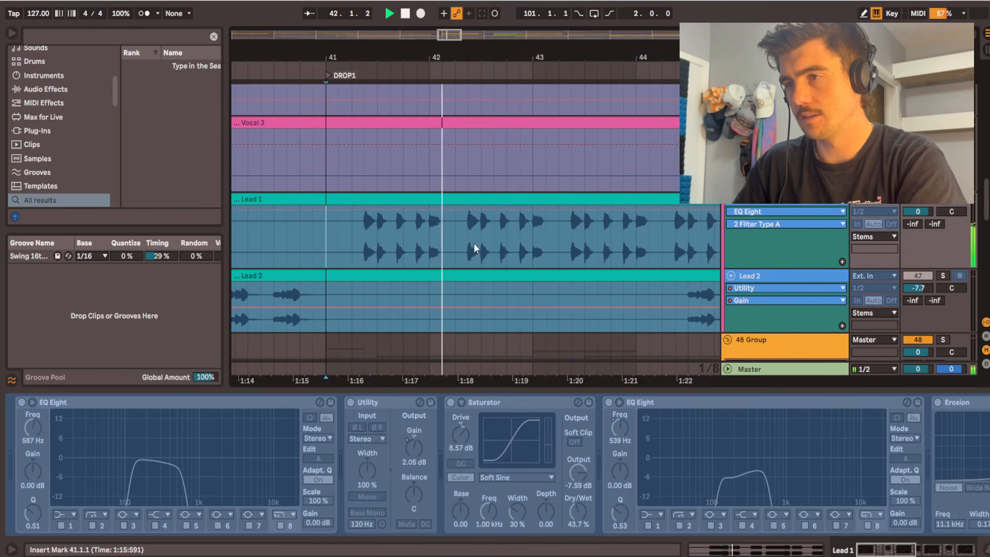
Step: Unfreeze the Lead 1 track and inspect its effects chain during playback
right_click(759, 204)
click(793, 283)
scroll(448, 458, right, 3)
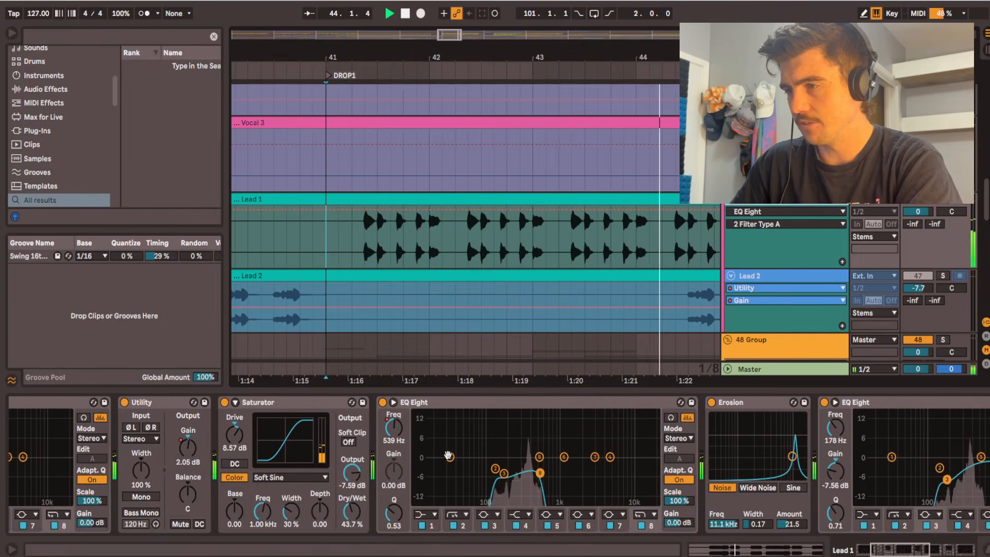
scroll(680, 452, right, 3)
key(space)
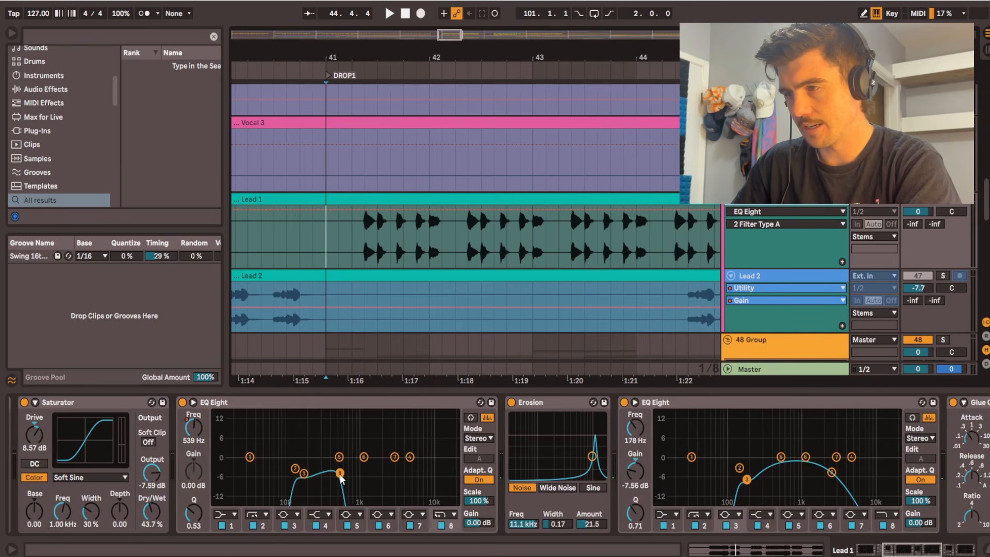
Step: Turn off Lead 1's 178 Hz EQ Eight and compare the sound with the 539 Hz EQ Eight's band 8 and Erosion off and on
double_click(536, 403)
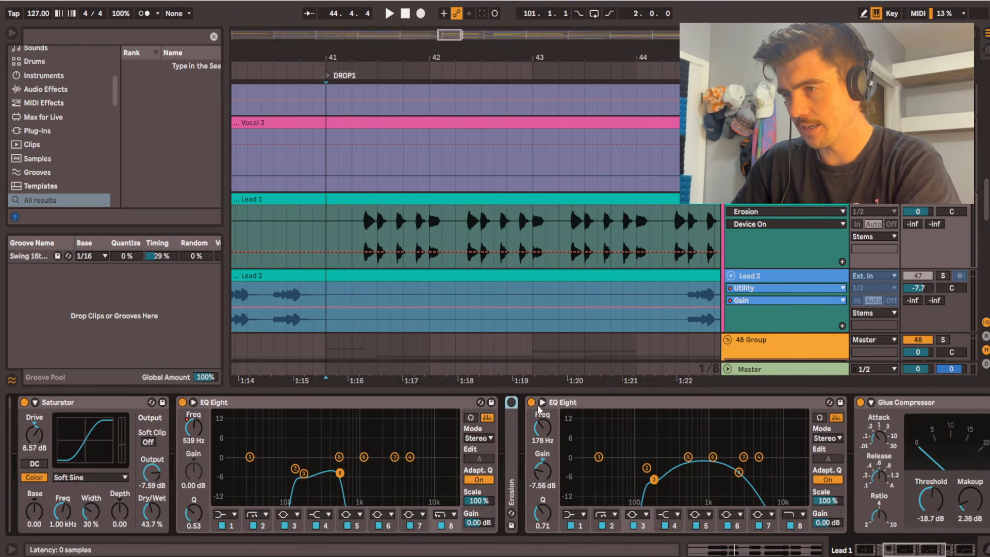
click(531, 402)
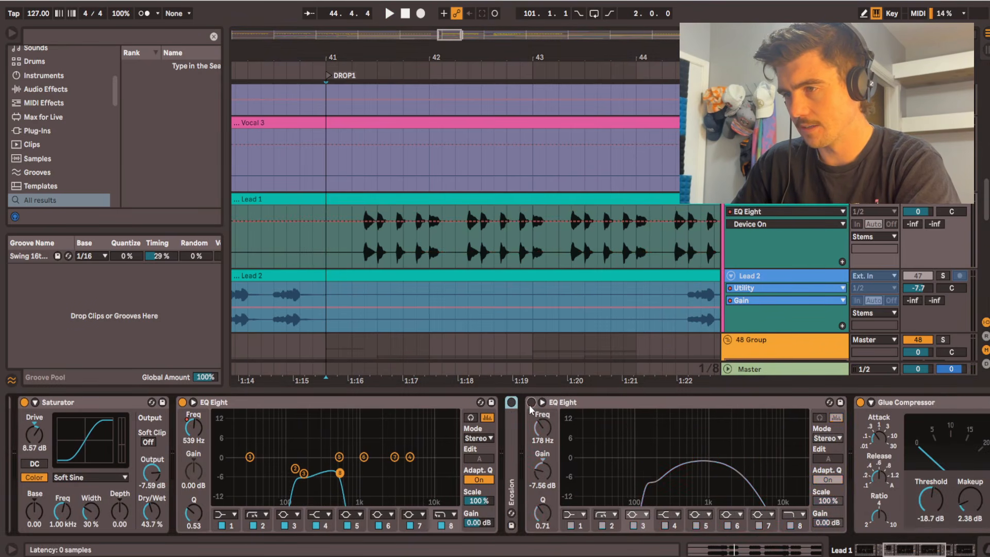
click(441, 527)
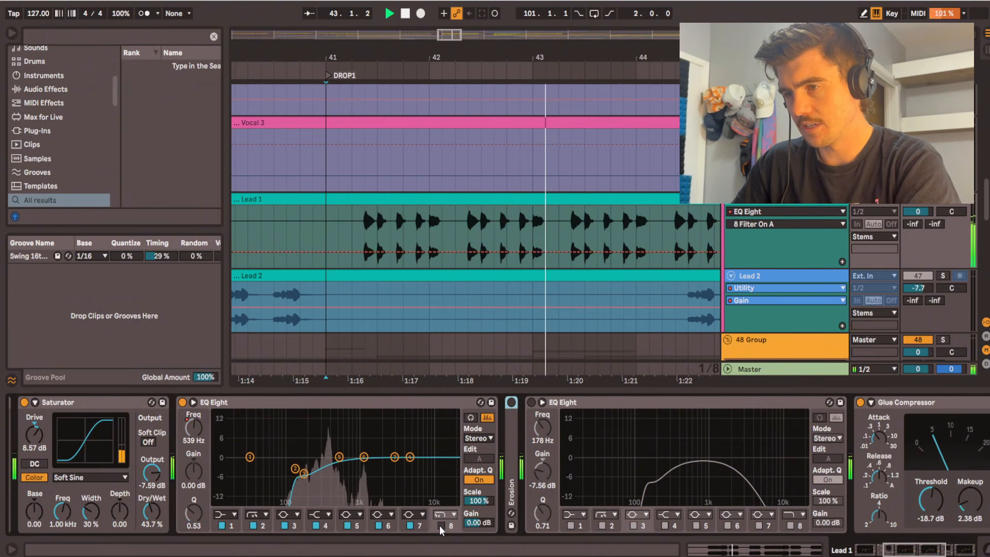
click(441, 527)
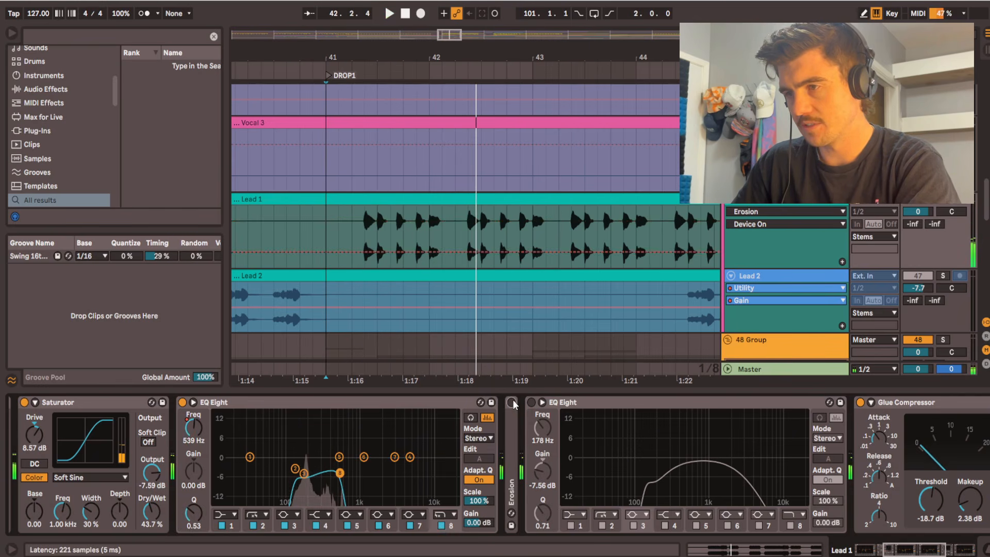
double_click(514, 439)
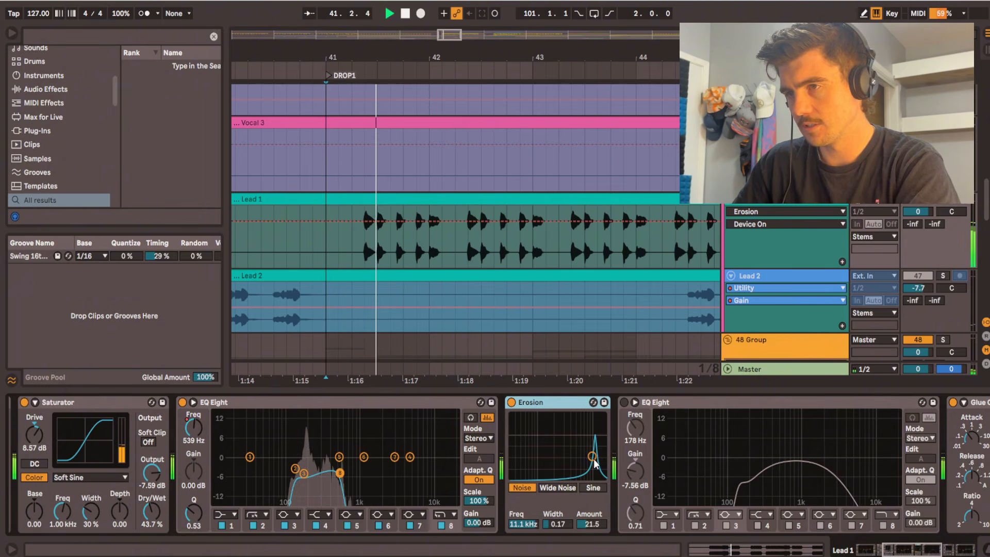
Step: Inspect Lead 1's Erosion, Glue Compressor and final EQ Eight while the drop plays
drag(695, 489, 439, 488)
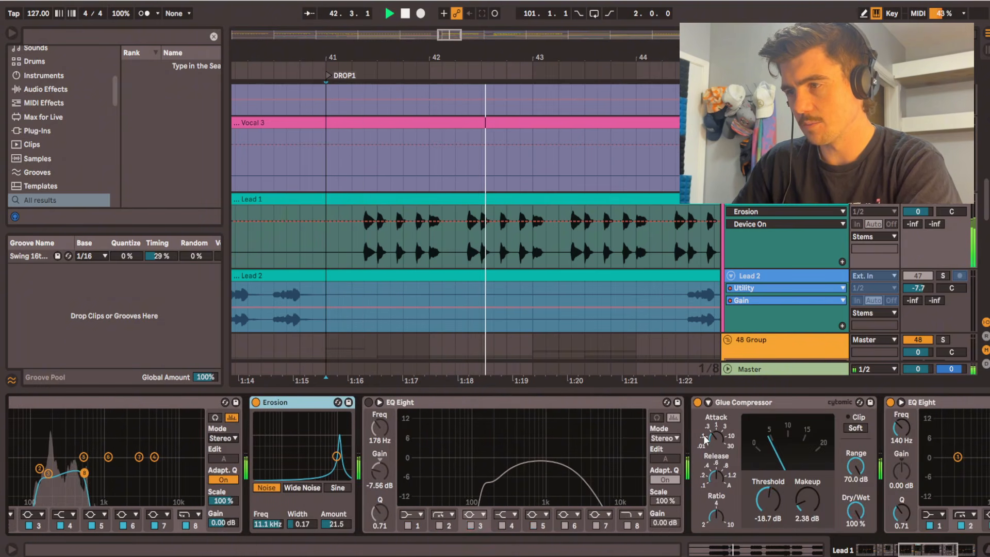
scroll(434, 431, right, 3)
scroll(434, 431, right, 5)
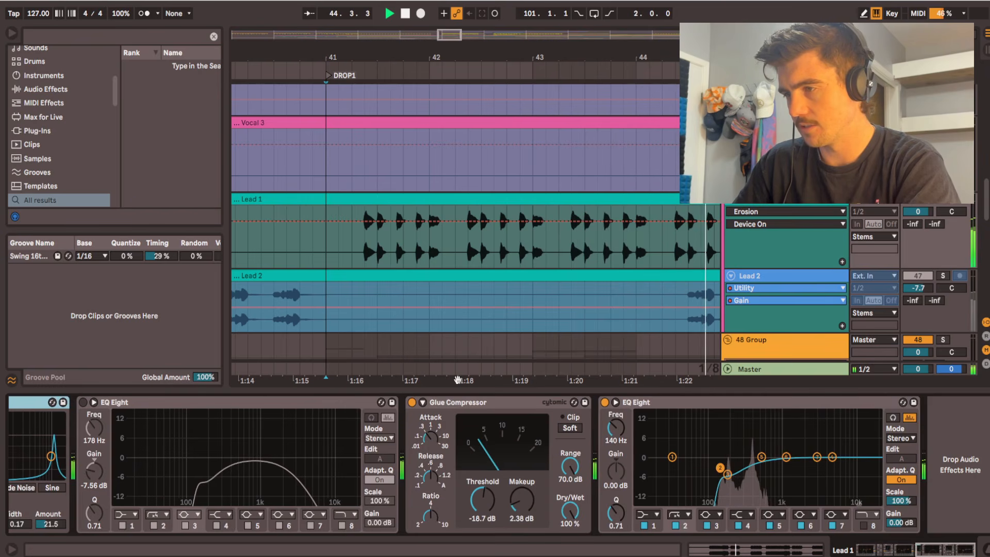
key(minus)
key(space)
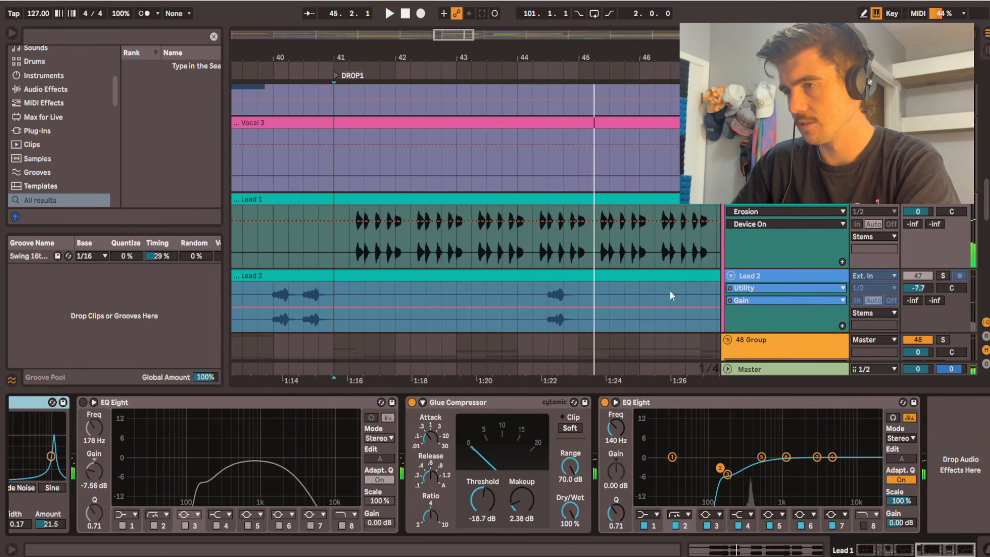
Step: Solo the Lead 2 track and audition its hits from 44.1.1 and from 48.1.1
click(547, 292)
click(943, 275)
key(space)
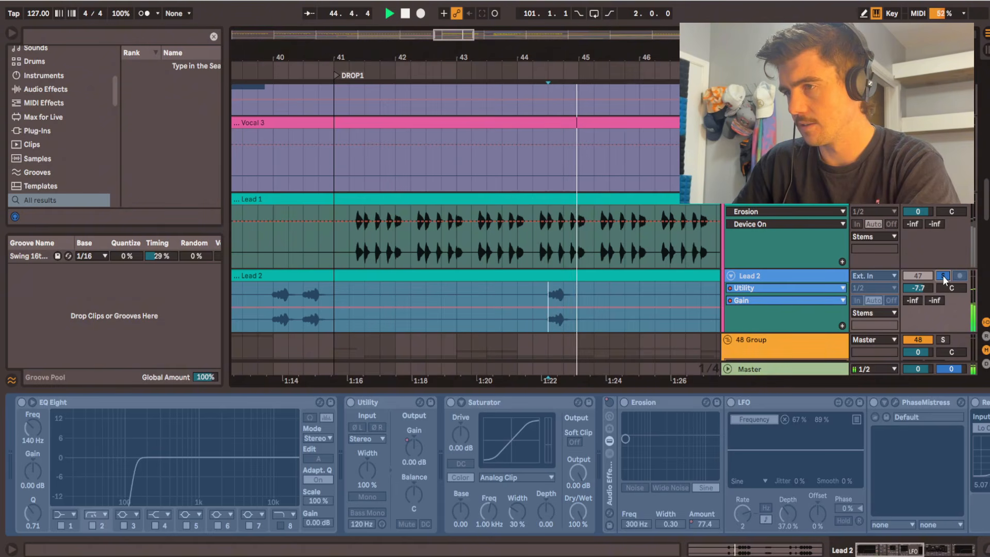
key(minus)
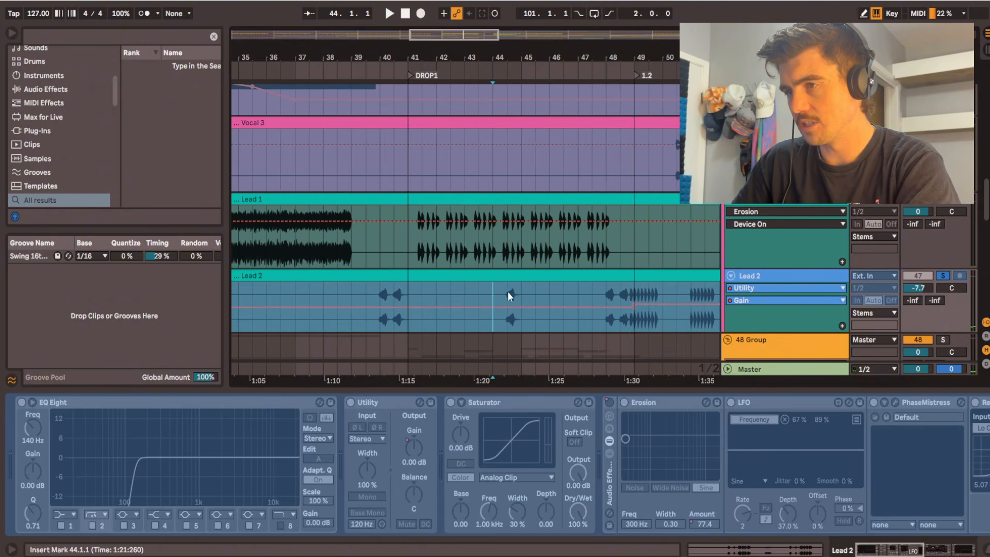
click(603, 293)
key(space)
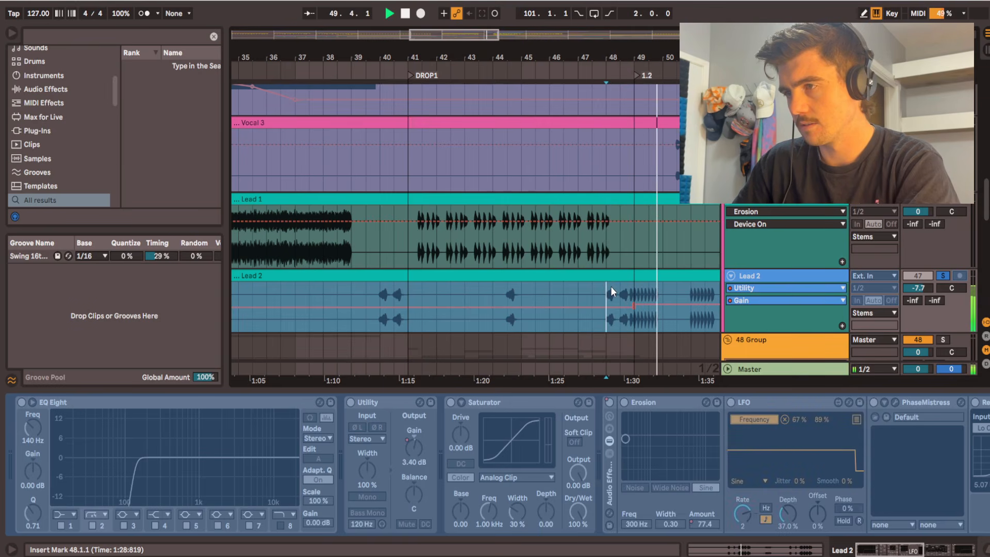
key(space)
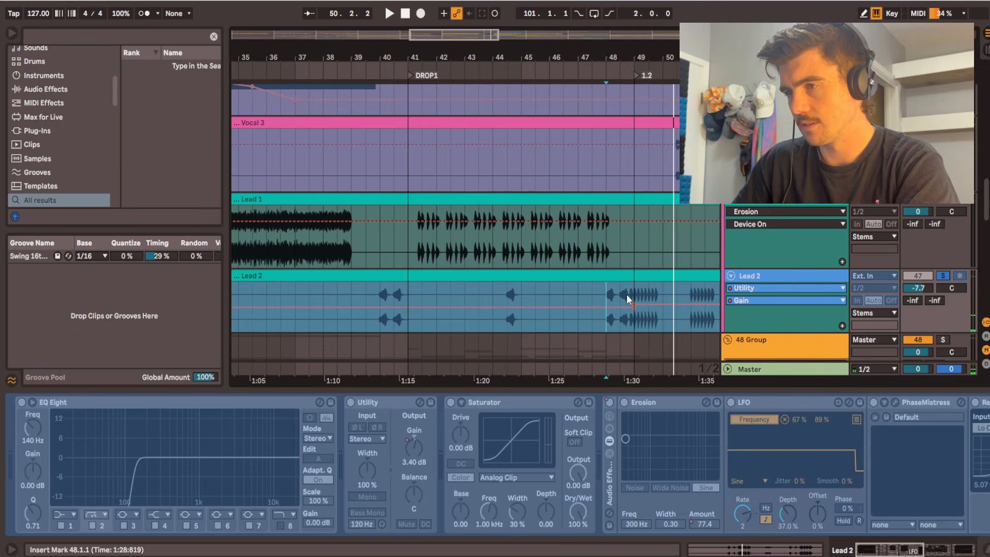
Step: Compare Lead 1's phrase between 46.3.1 and 47.4.1 with the Lead 2 hits that answer it at 48.1.1
click(607, 288)
scroll(607, 289, up, 5)
scroll(600, 286, down, 3)
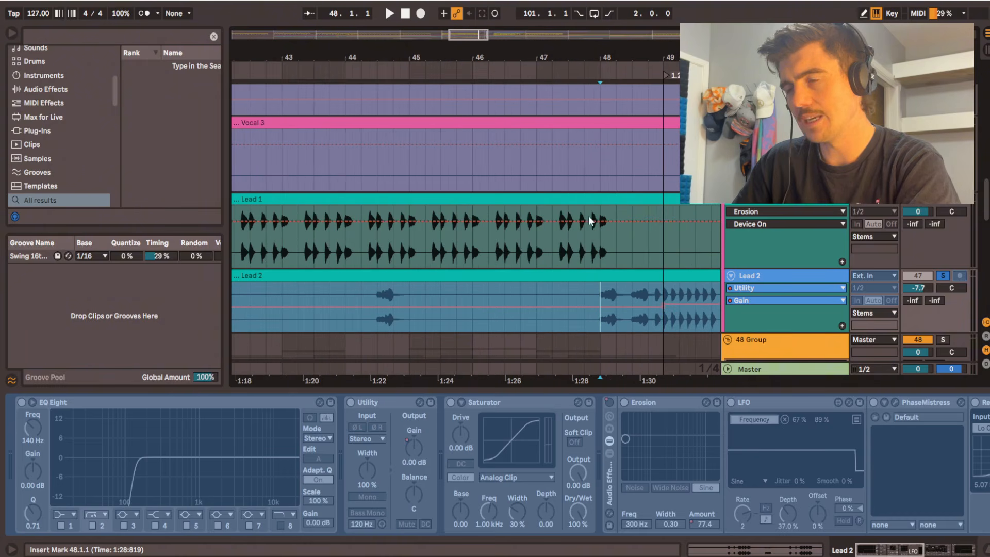
drag(514, 243, 579, 253)
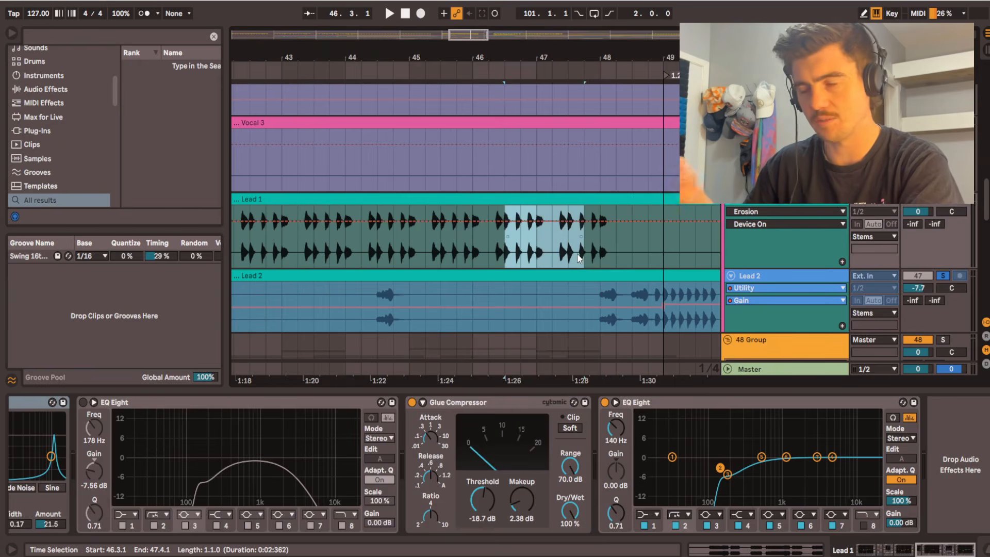
click(601, 288)
scroll(582, 289, right, 5)
scroll(583, 289, down, 2)
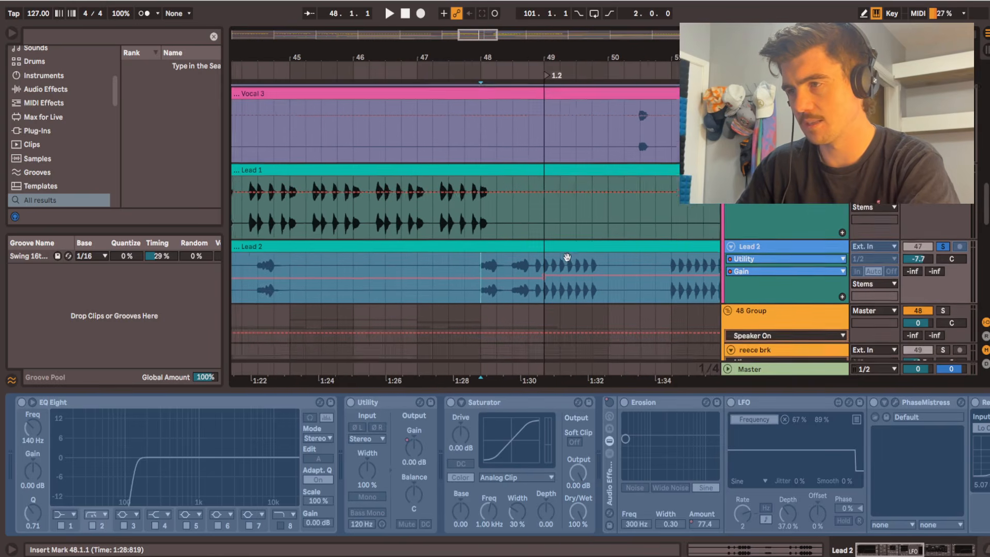
Step: Fold the vocal and lead tracks, collapse the Stems group, and place the insert marker at 41.1.1 on Crash 2
scroll(409, 268, up, 5)
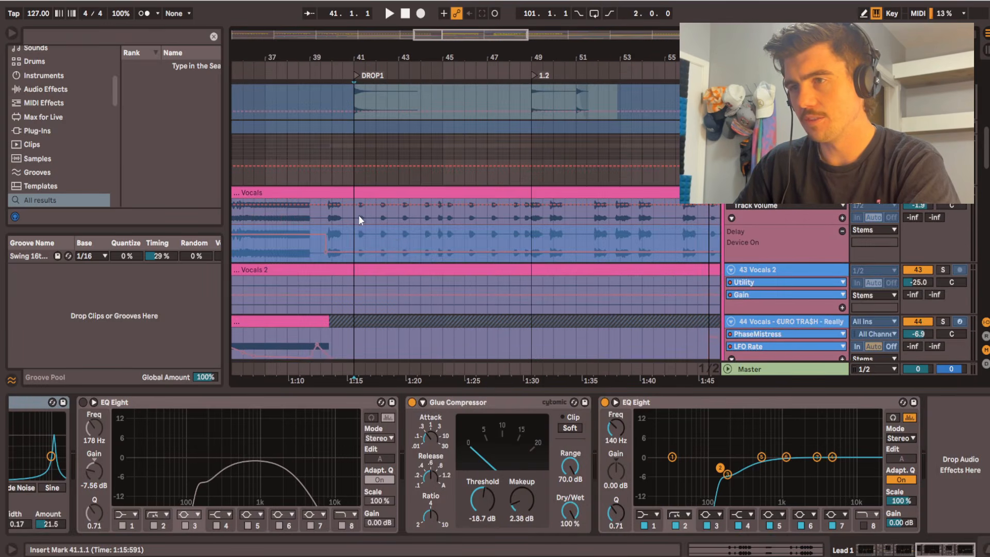
click(357, 215)
scroll(453, 259, down, 1)
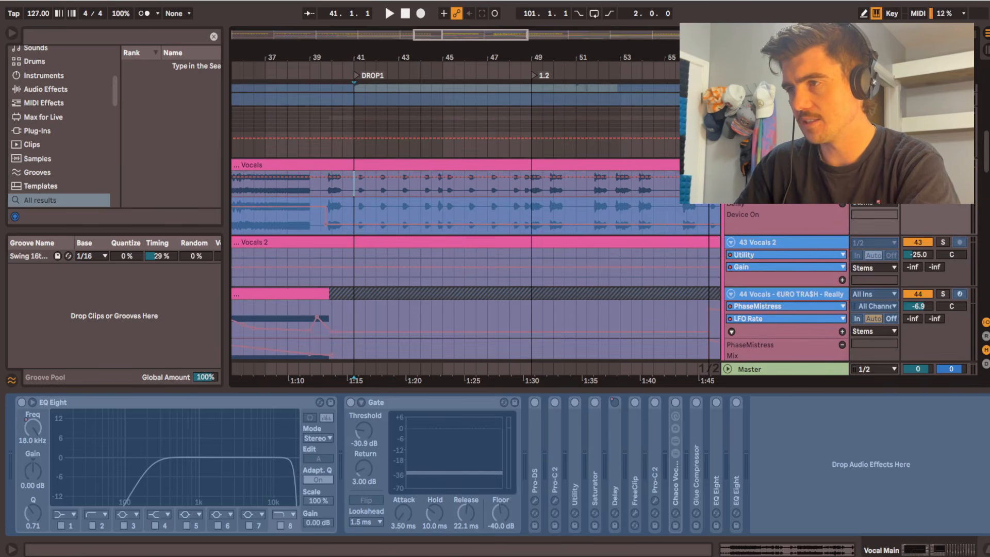
key(u)
scroll(385, 160, up, 1)
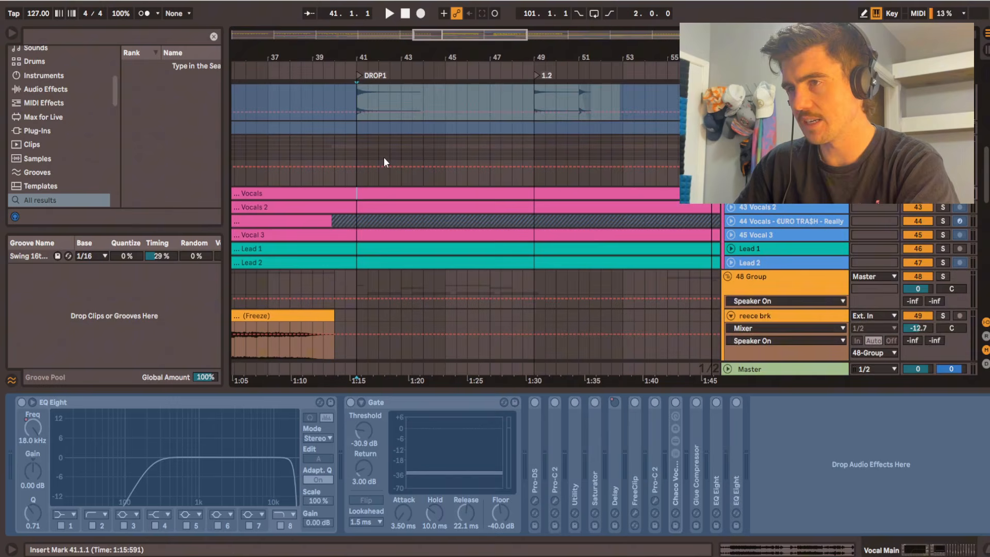
click(357, 126)
scroll(459, 110, up, 3)
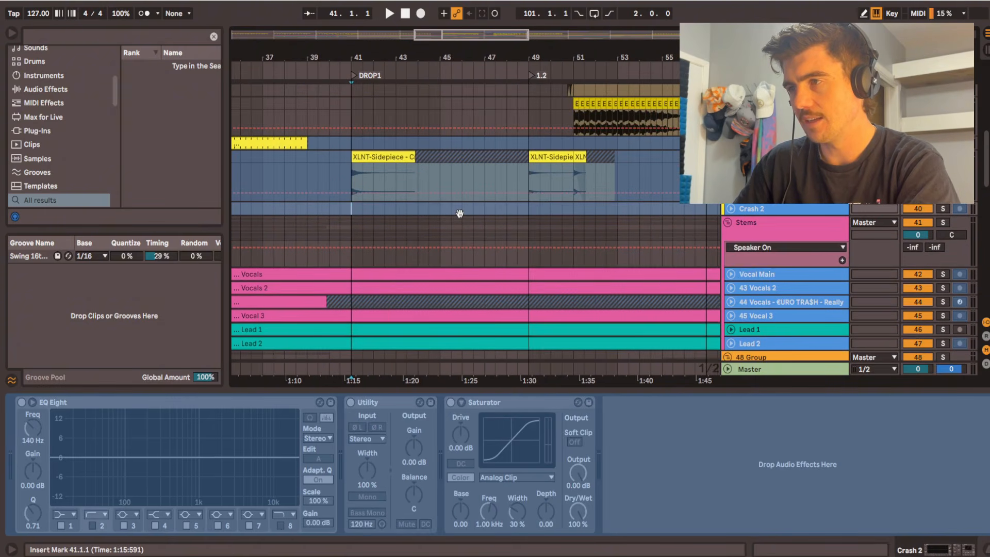
click(729, 219)
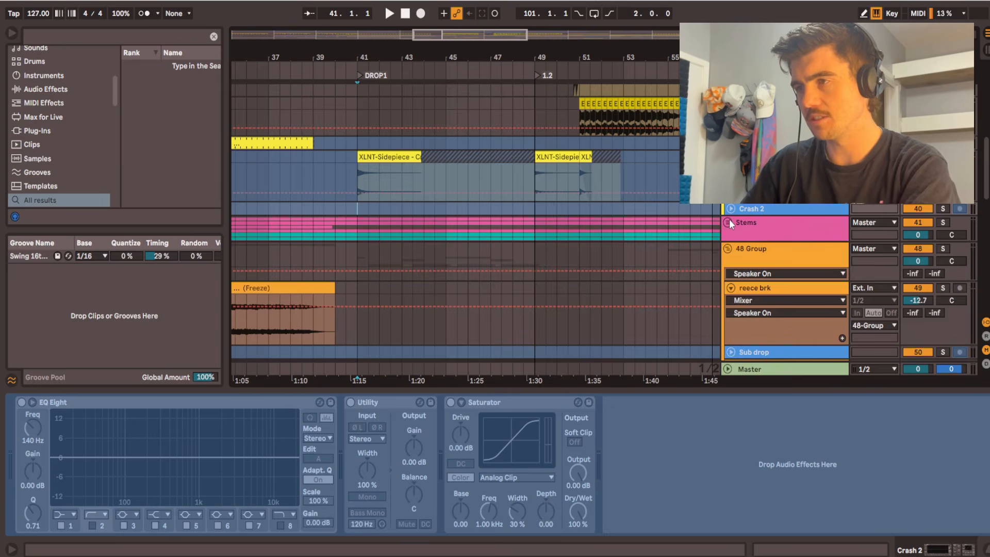
Step: Select 41.1.1 to 49.1.1 on the Ride Loop track and play DROP1 while viewing the 48 Group tracks around bar 43
drag(357, 112, 536, 129)
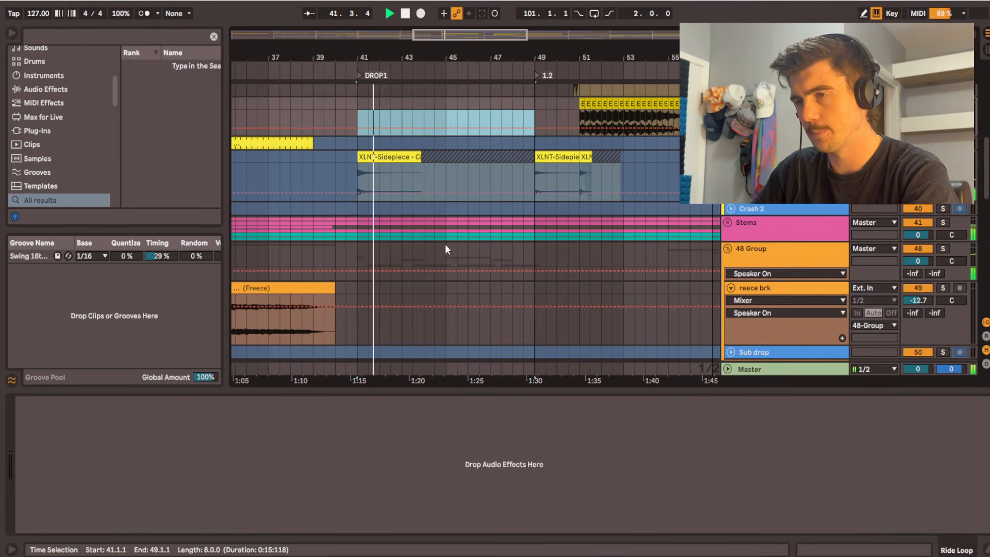
scroll(414, 95, down, 5)
drag(444, 284, 442, 201)
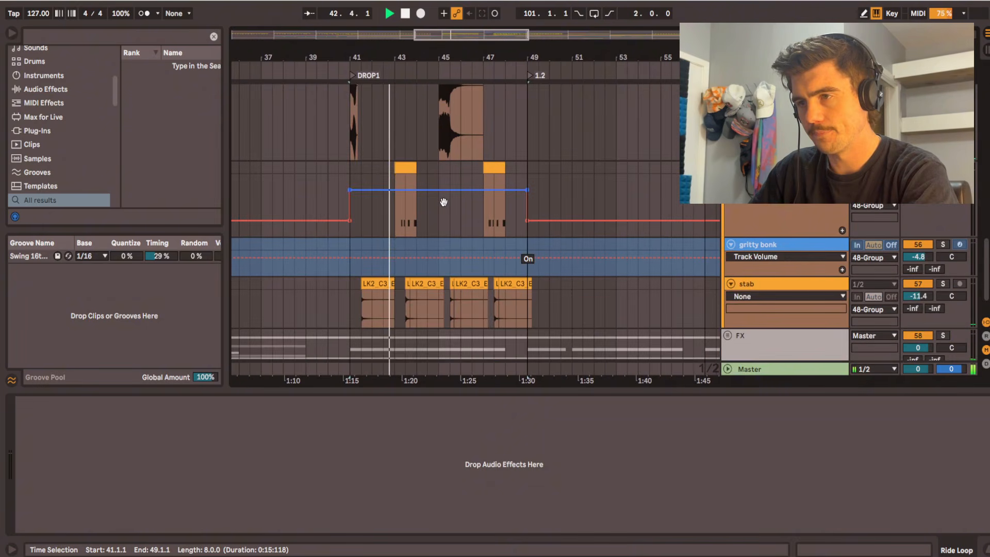
scroll(419, 205, up, 5)
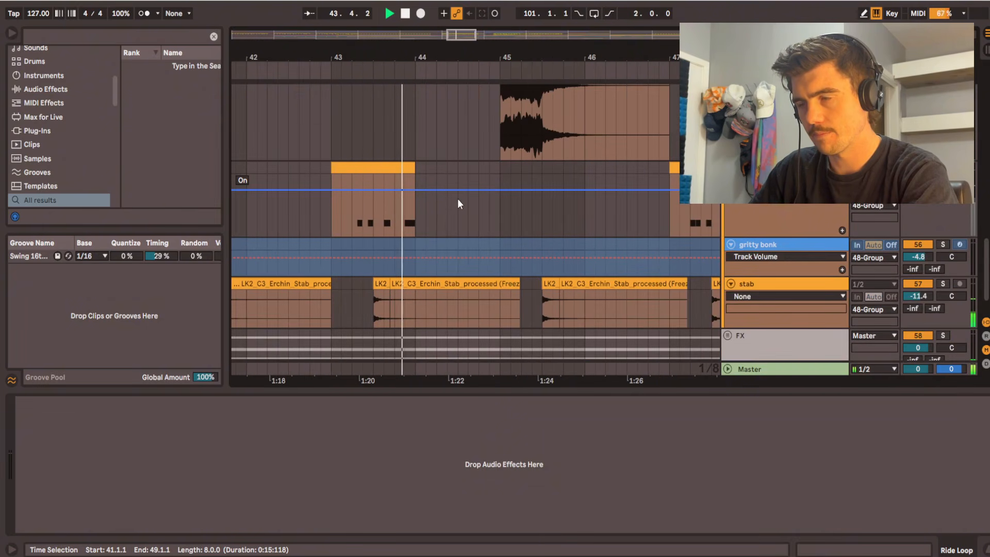
scroll(420, 186, left, 2)
Step: Inspect the note placement in the new acid clip at bar 43, stop playback, and close the clip's note editor
click(421, 187)
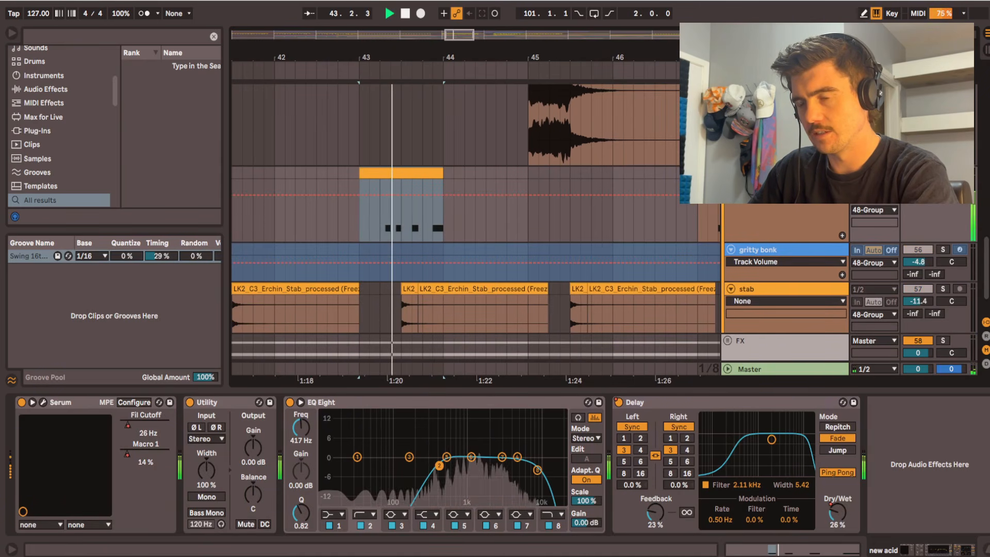
key(space)
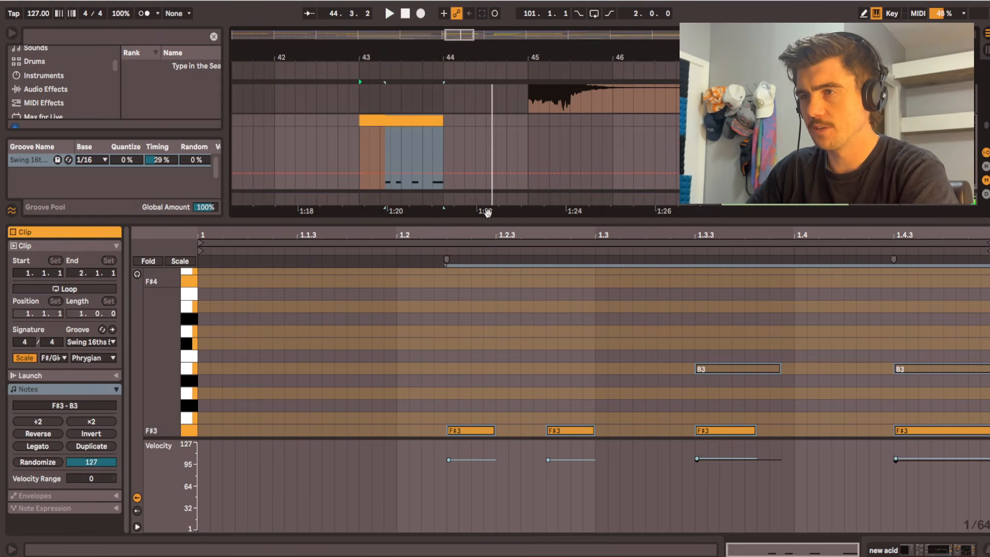
key(ctrl+alt+l)
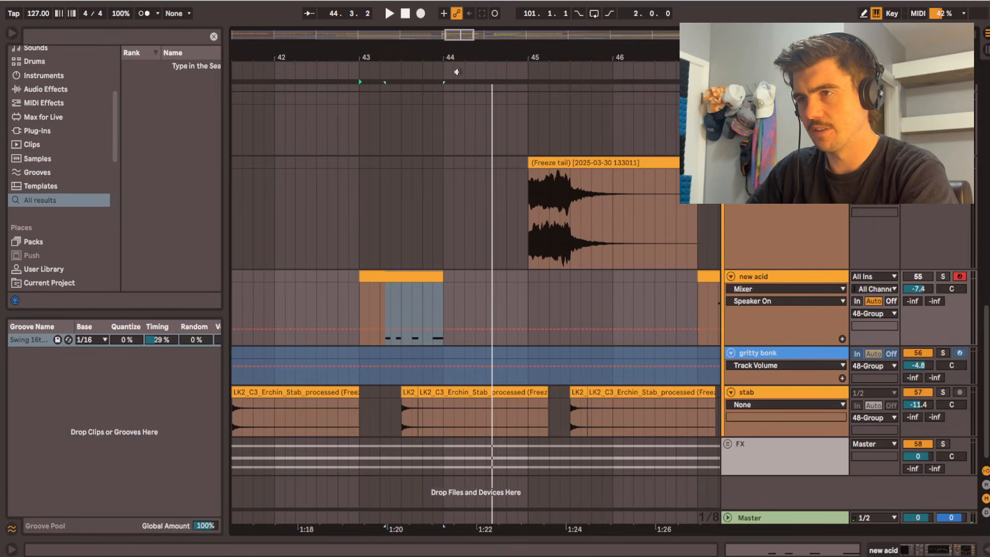
Step: Audition the drop from bar 44 through the hoover lead hit, and return the insert marker to 41.1.1 on the hoover lead
click(446, 69)
drag(602, 188, 564, 191)
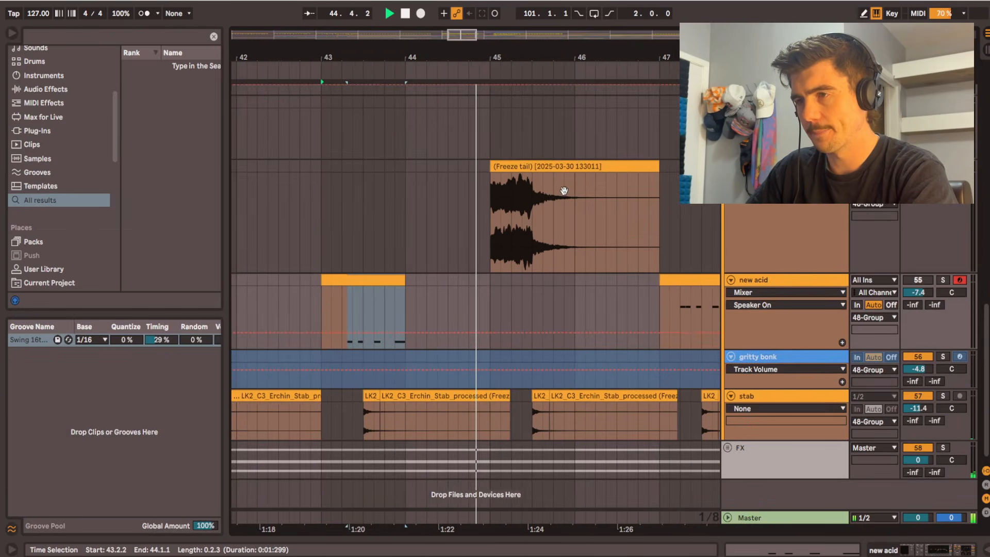
scroll(535, 200, down, 4)
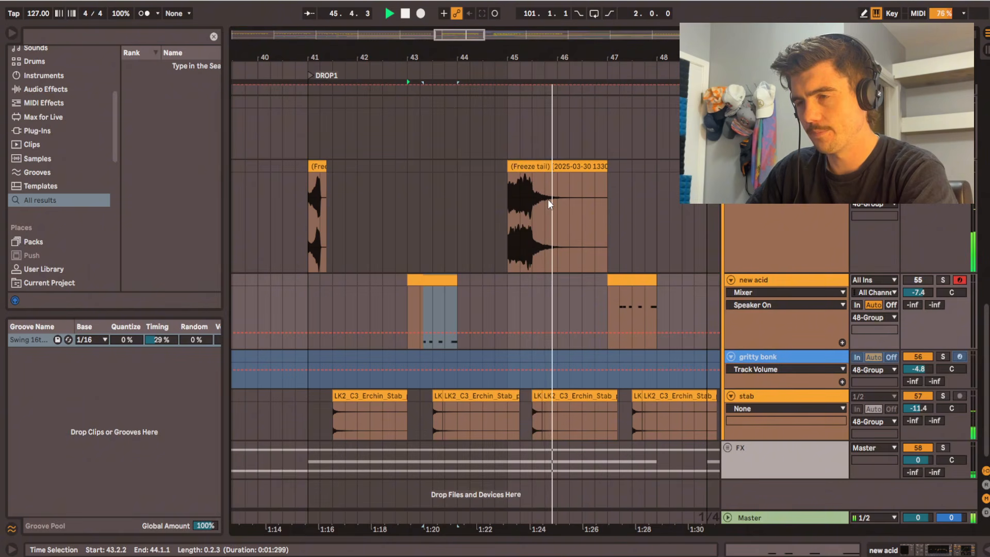
click(302, 209)
key(space)
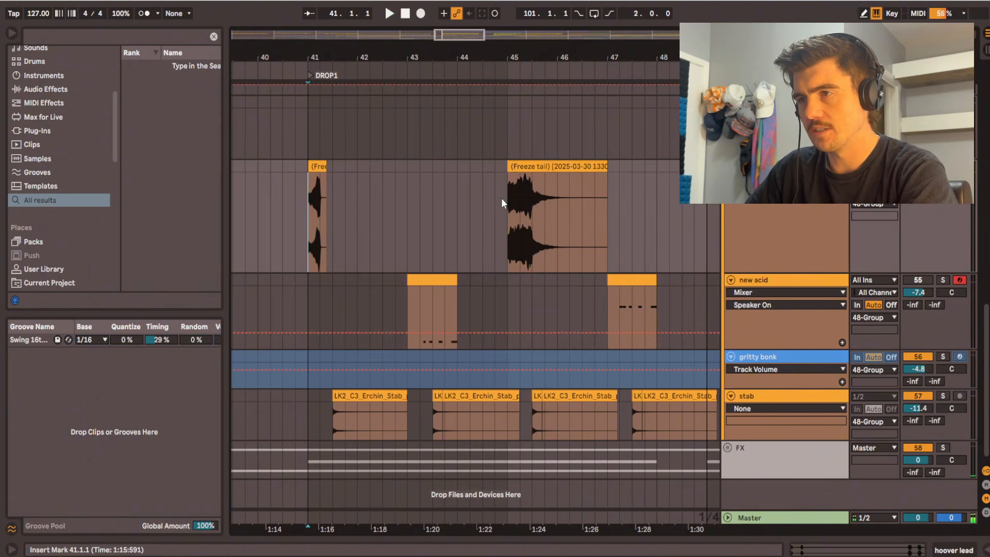
Step: Mark the hoover lead's tail from 45.3.1 to 46.3.1 and audition the hit from 45.1.1
drag(502, 198, 588, 215)
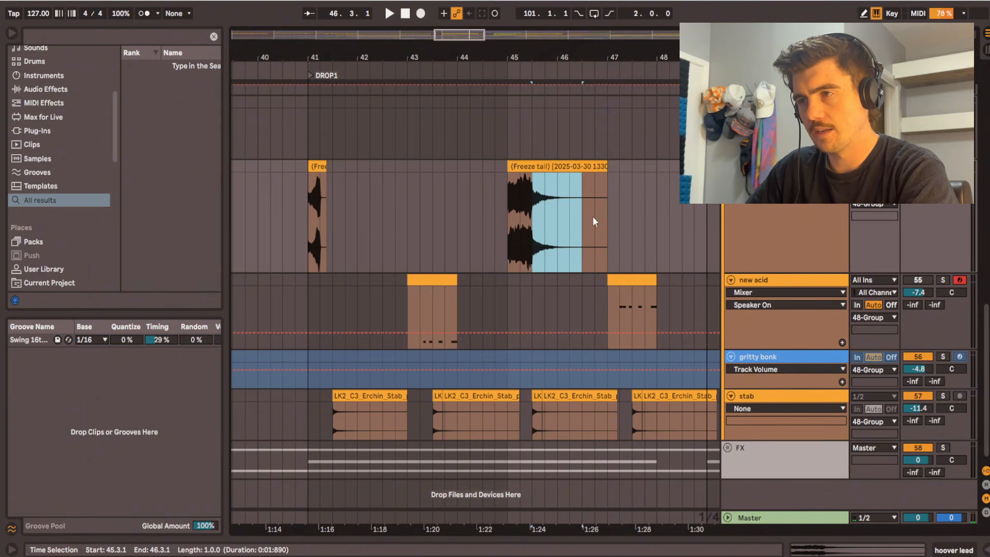
click(509, 218)
key(space)
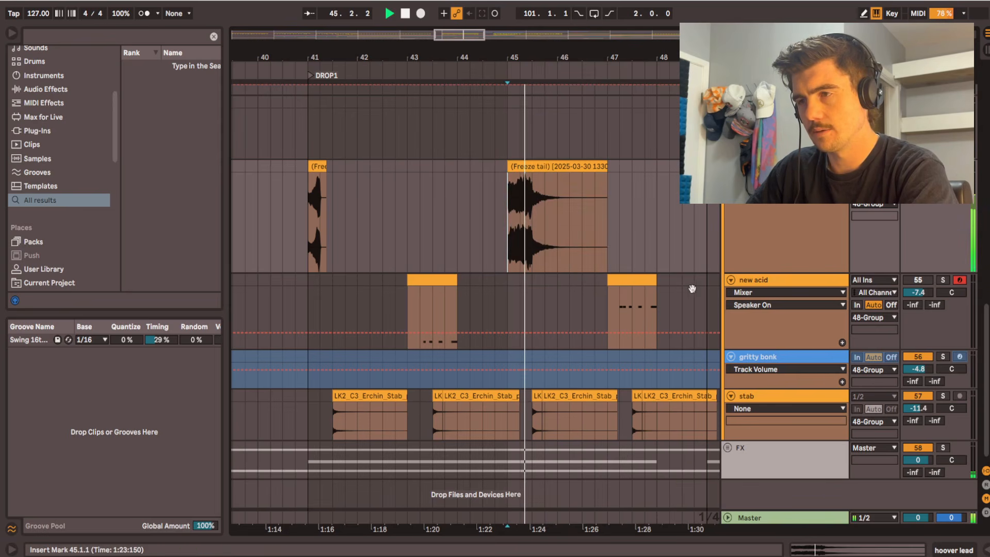
Step: Unfold the Stems group and follow the Lead 2 hits leading into section 1.2 at bar 49 during playback
drag(692, 289, 526, 277)
drag(548, 244, 529, 526)
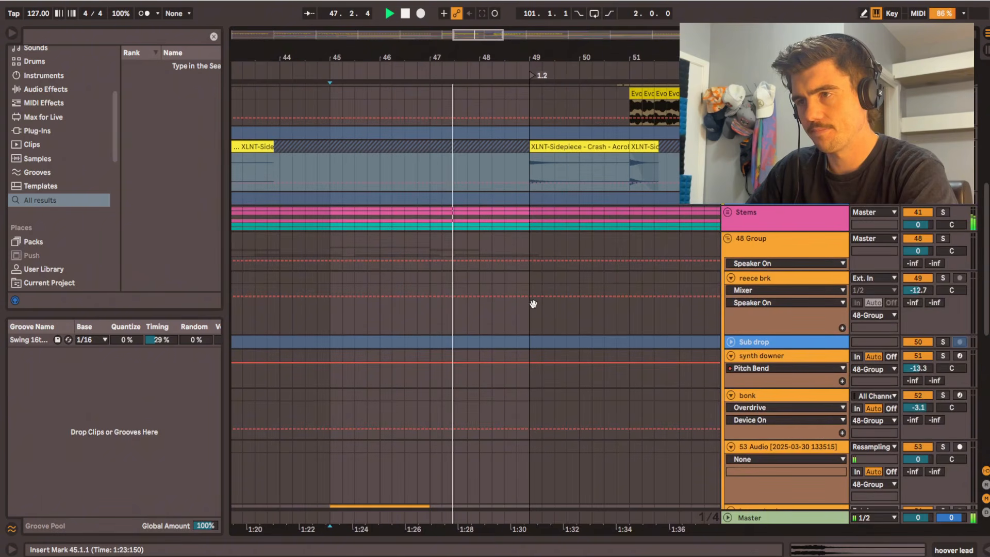
scroll(518, 221, up, 2)
scroll(509, 317, up, 2)
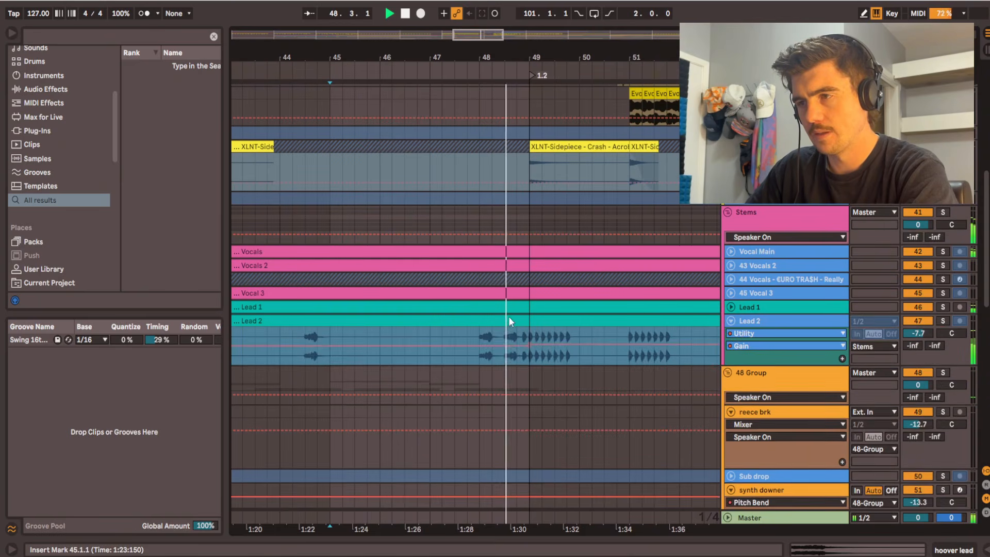
scroll(508, 320, up, 3)
drag(505, 382, 394, 347)
drag(538, 273, 522, 346)
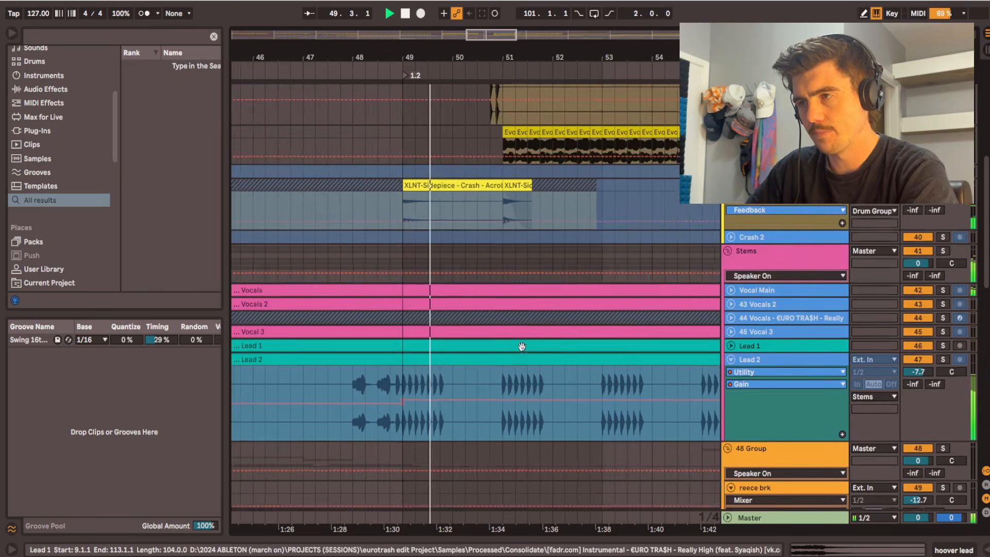
Step: Collapse all groups, place the insert marker at 49.1.1 on the Drum Group, and unfold the Bass Group and its accent bass track
alt+click(728, 252)
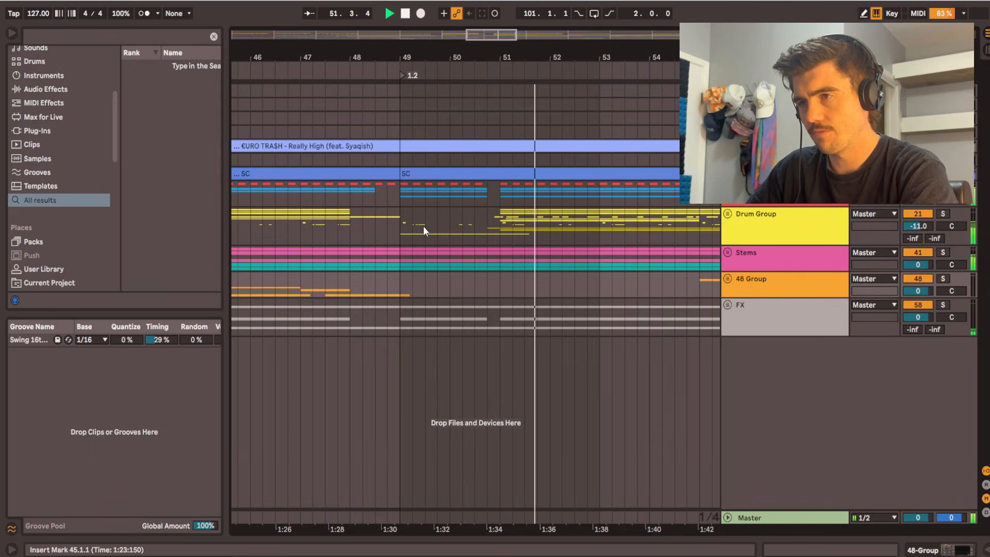
click(405, 212)
double_click(430, 200)
drag(443, 227, 414, 221)
double_click(411, 253)
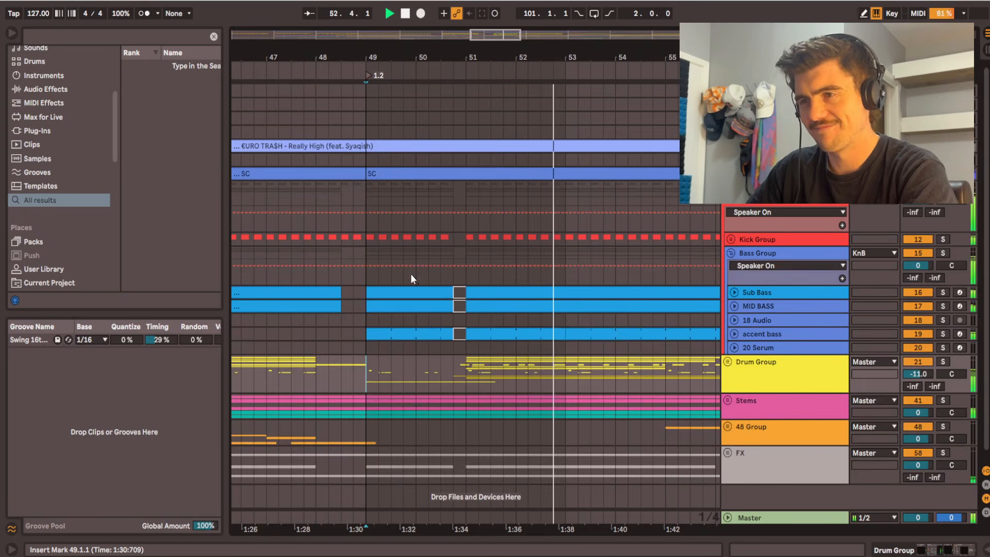
scroll(395, 290, down, 1)
key(space)
scroll(397, 324, up, 5)
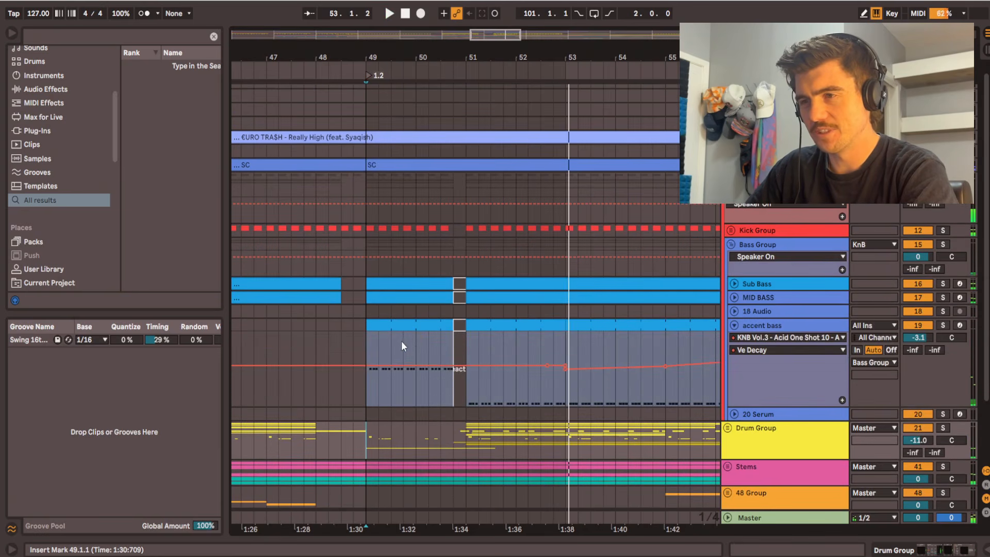
Step: Inspect the accent bass clip at 49.1.1 and its sampler's Pitch/Osc and Sample settings
double_click(403, 320)
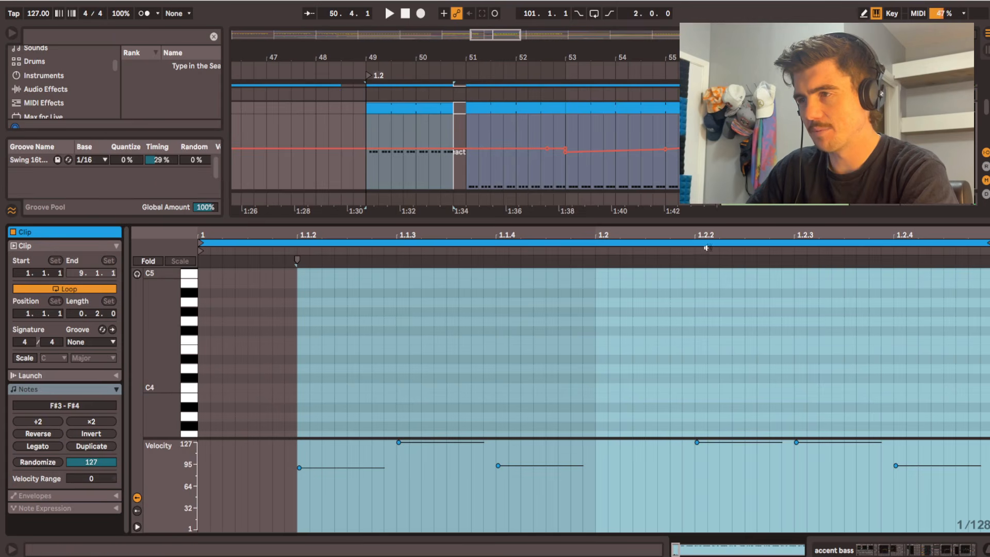
key(alt+super+l)
double_click(748, 254)
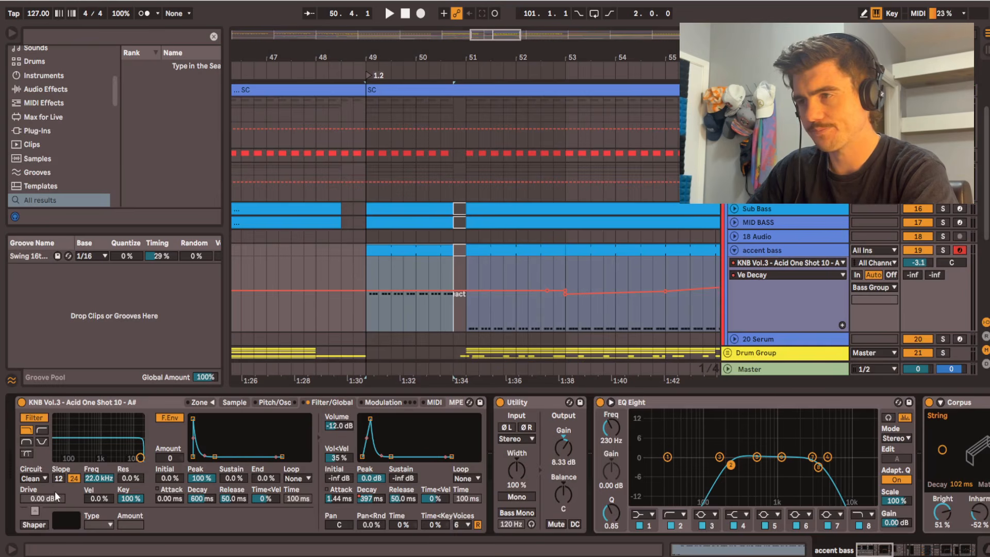
click(276, 402)
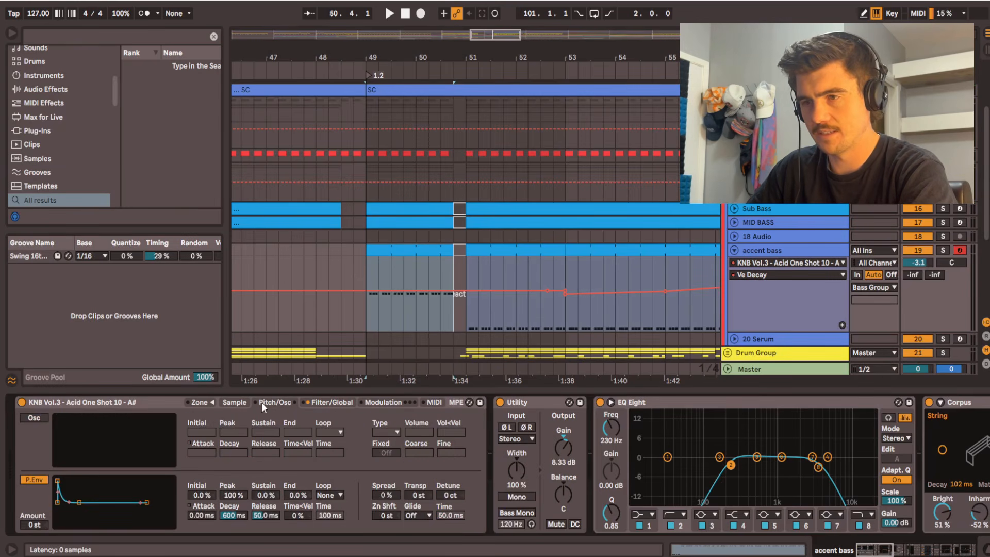
click(236, 402)
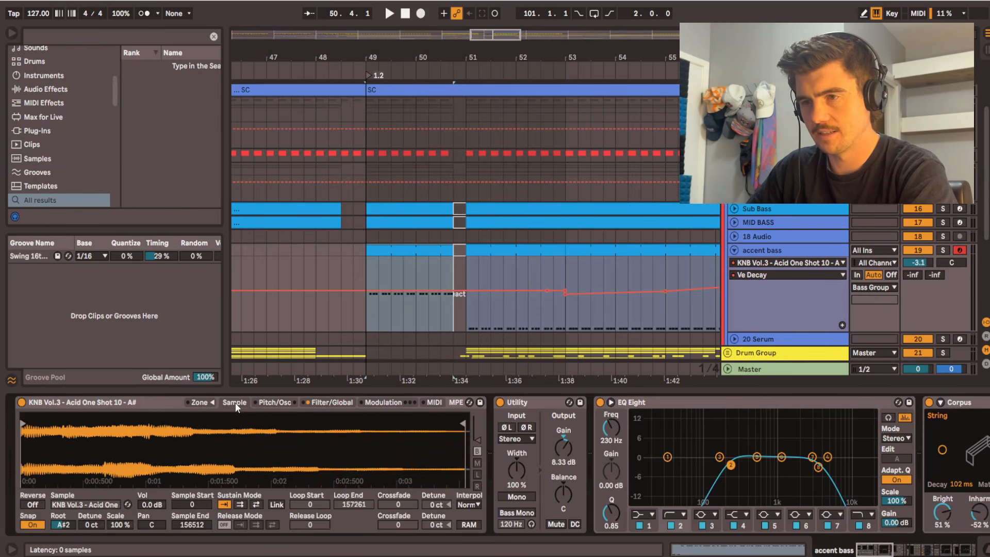
Step: Solo accent bass, lower the computer keyboard range to C2 to D3, and audition a single note and the pattern in section 1.2
click(938, 253)
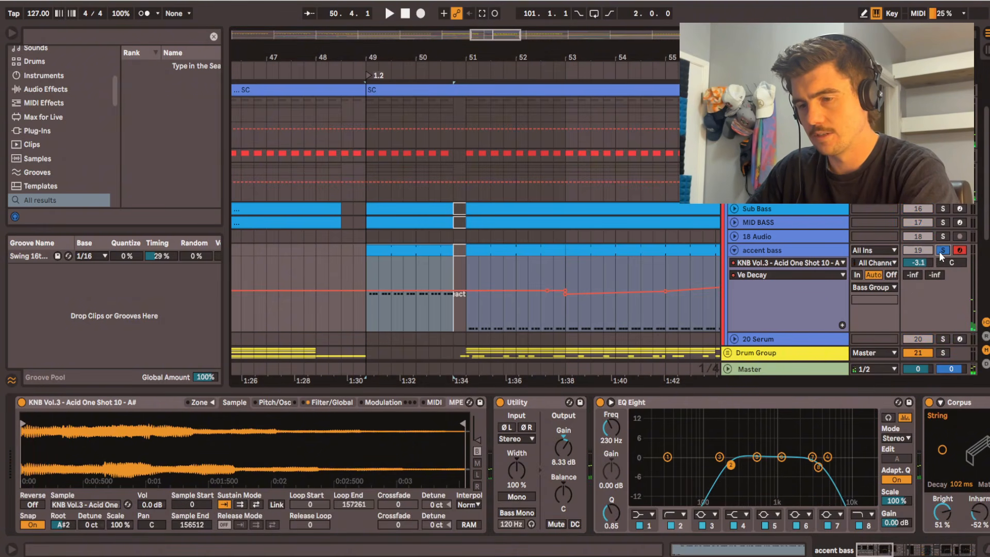
key(z)
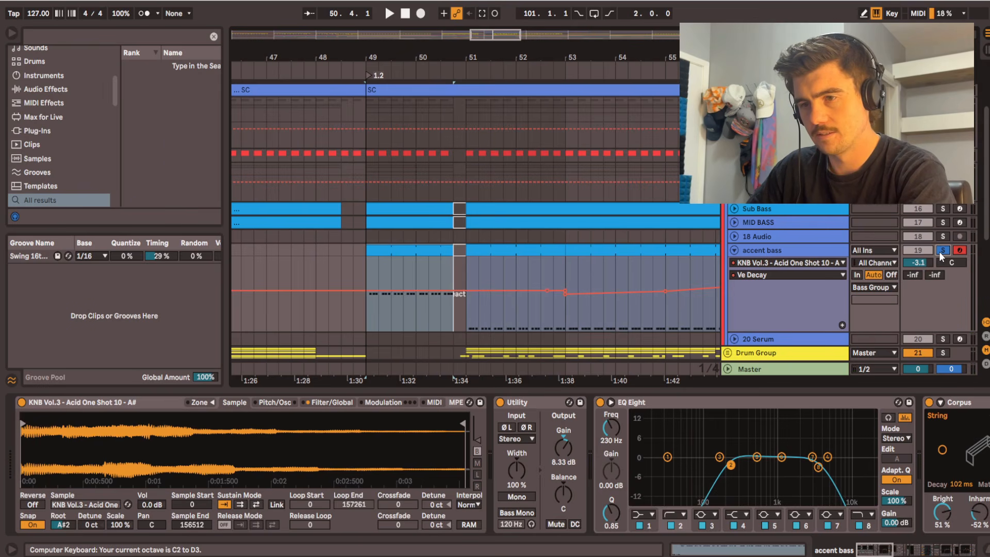
key(a)
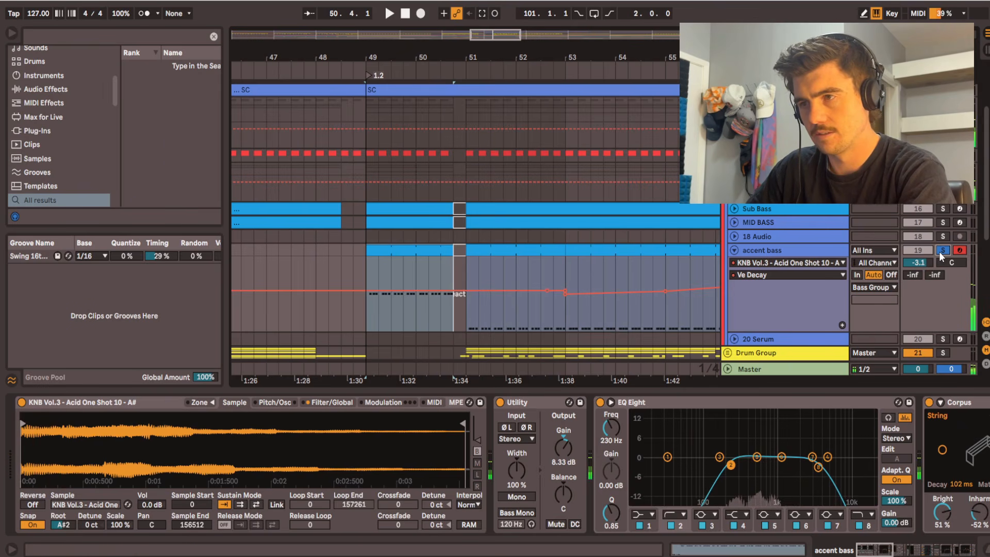
key(space)
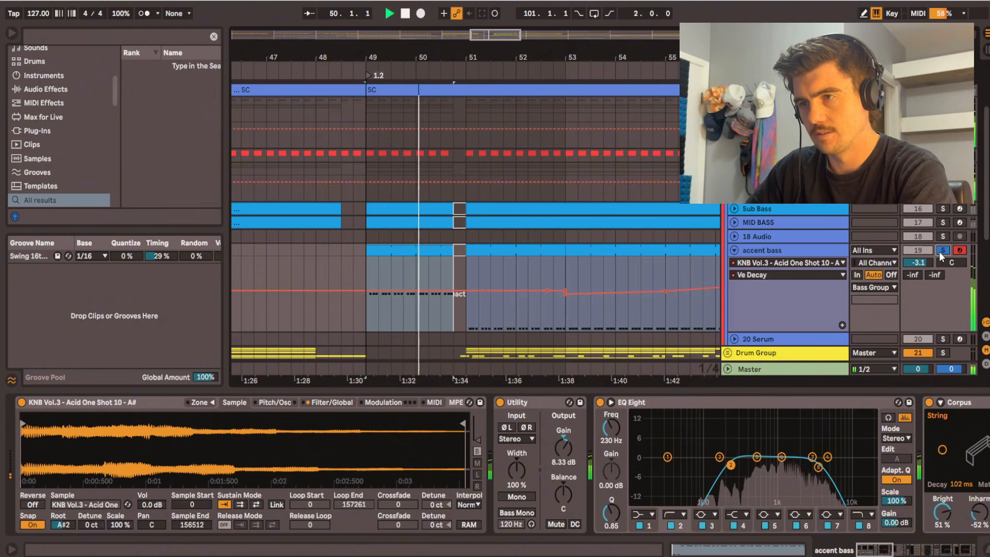
key(space)
Step: Examine the accent bass clip's offbeat notes and velocities with an enlarged velocity lane, and replay the pattern
double_click(422, 253)
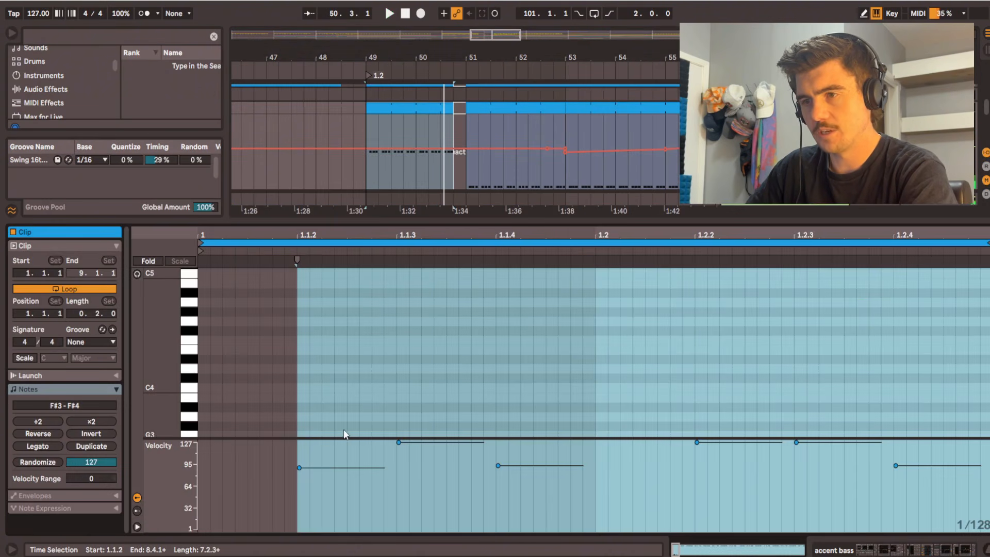
scroll(363, 384, down, 4)
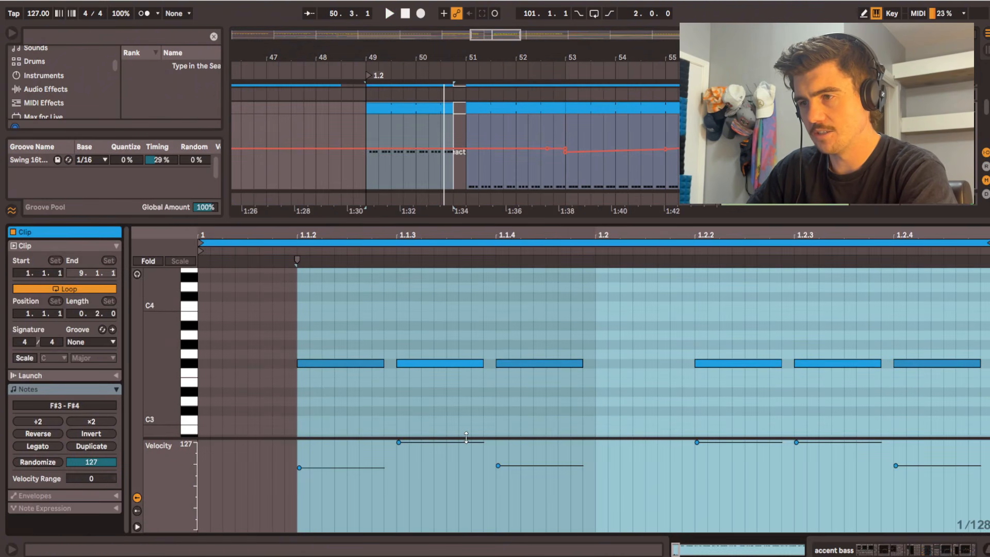
mouse_move(466, 437)
mouse_down()
mouse_move(465, 398)
mouse_move(468, 423)
mouse_up()
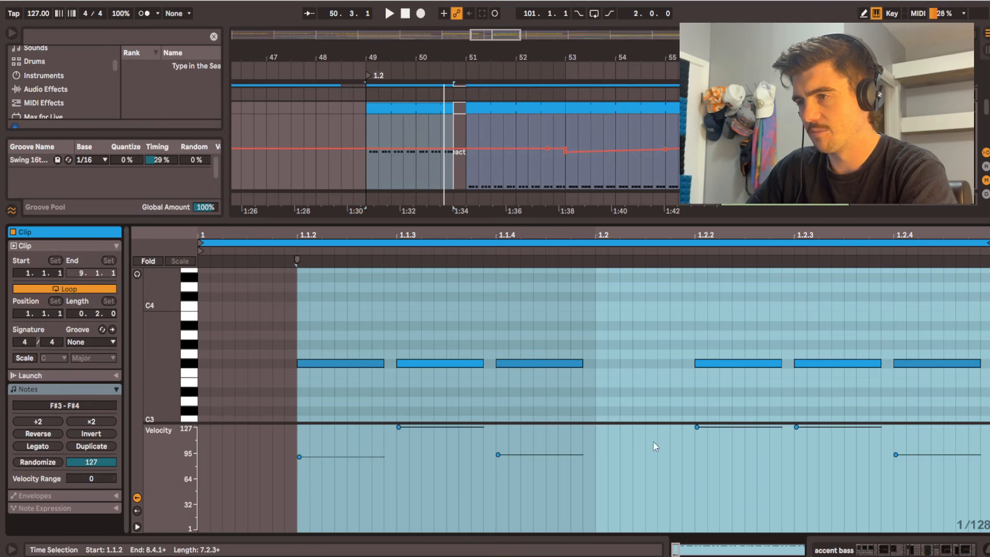
click(624, 465)
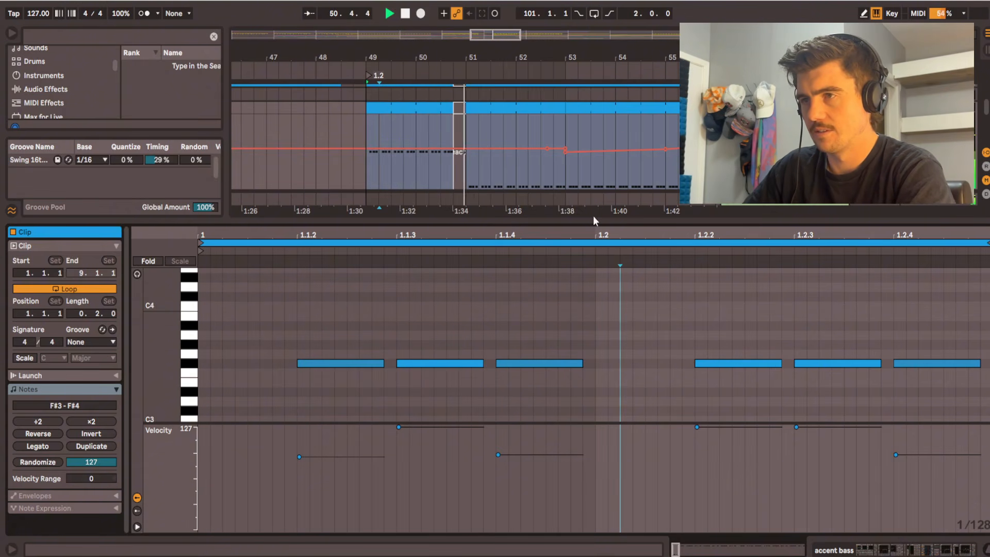
Step: Show the accent bass sampler settings and audition the Ve Decay automation from 53.1.1
drag(618, 222, 507, 359)
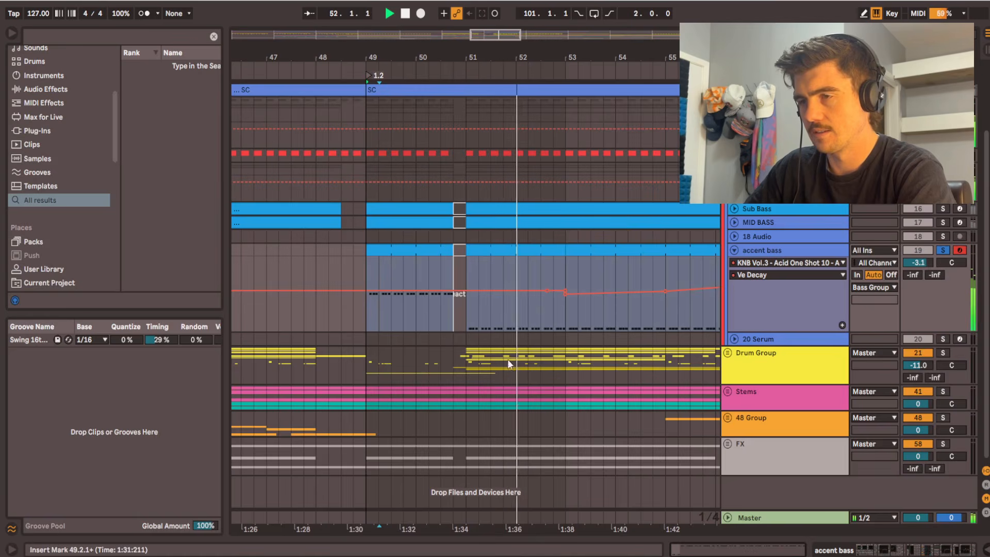
scroll(507, 361, right, 3)
double_click(757, 254)
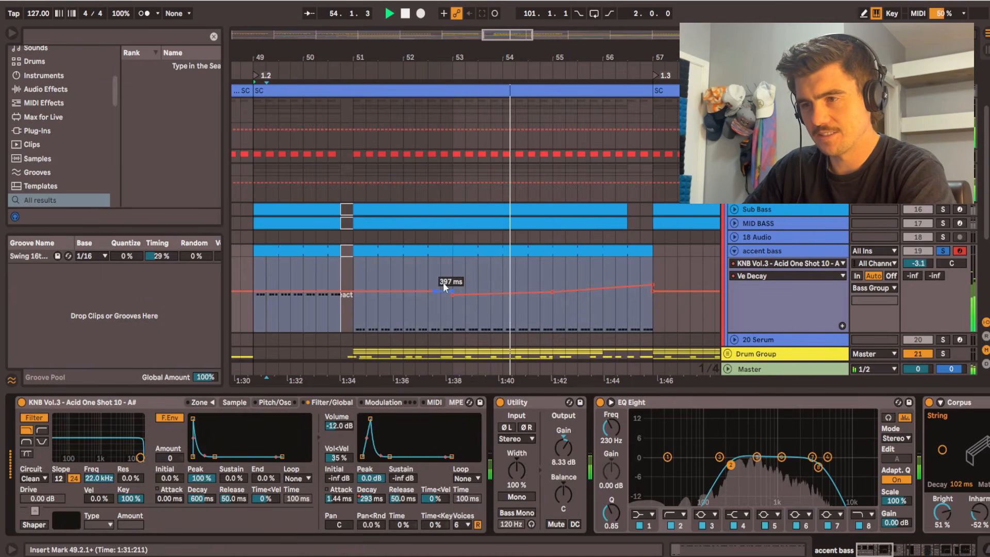
click(452, 271)
key(space)
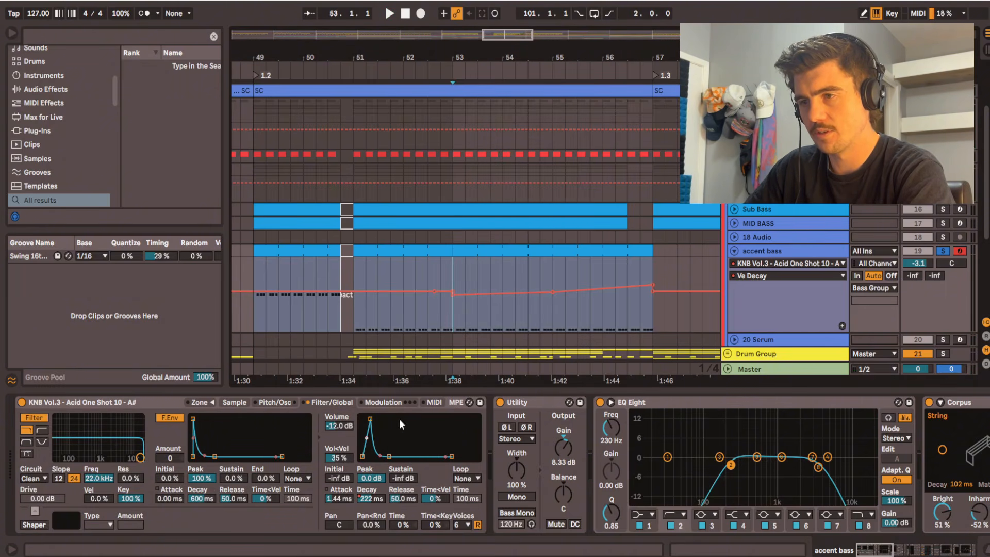
key(space)
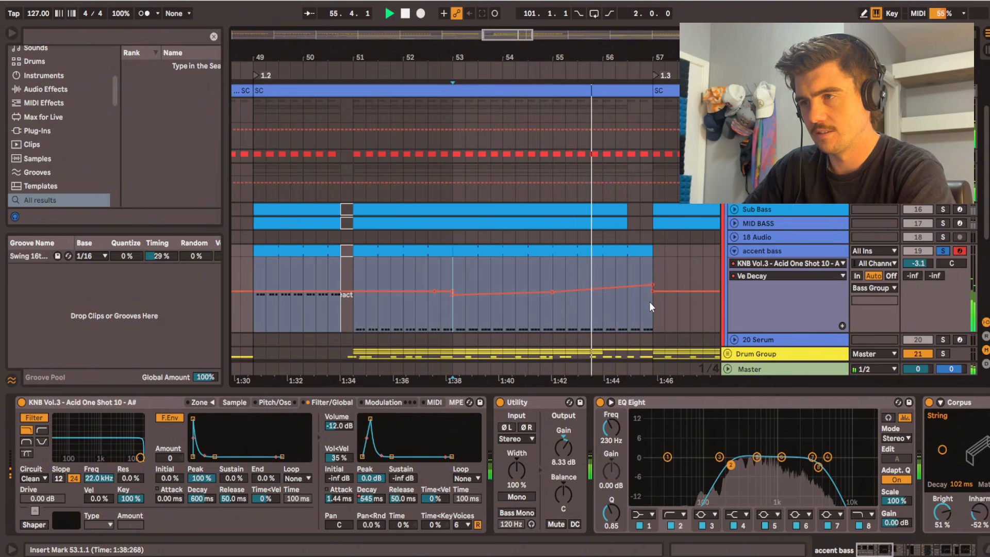
Step: Stop playback before section 1.3 and inspect the accent bass effects chain from EQ Eight and Corpus through Overdrive, PhaseMistress and OTT
drag(714, 327, 554, 302)
key(space)
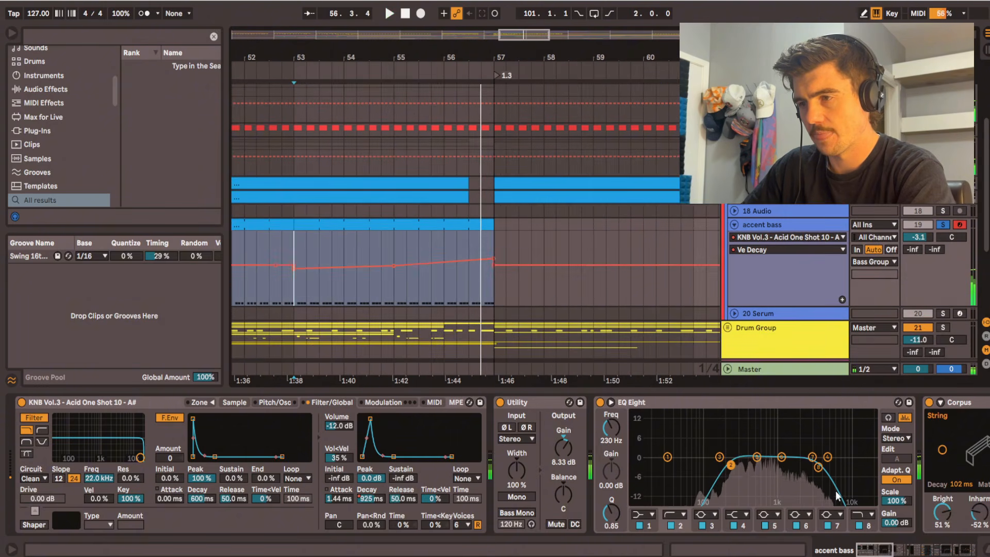
drag(829, 457, 323, 457)
drag(635, 457, 305, 464)
drag(688, 500, 573, 504)
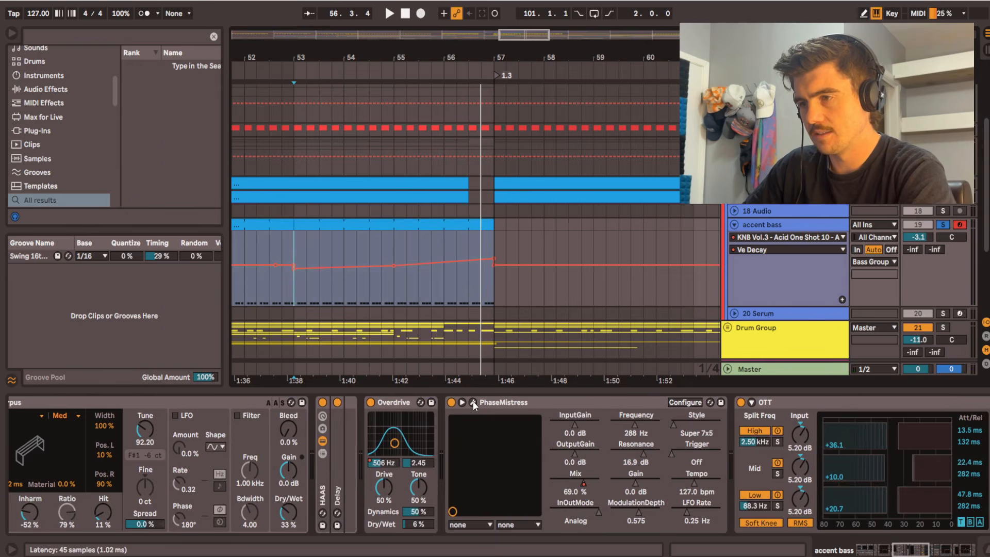
Step: Show the PhaseMistress Mix automation on accent bass, audition it from bar 53, and inspect the plug-in's own window before closing it
right_click(588, 483)
click(619, 402)
key(space)
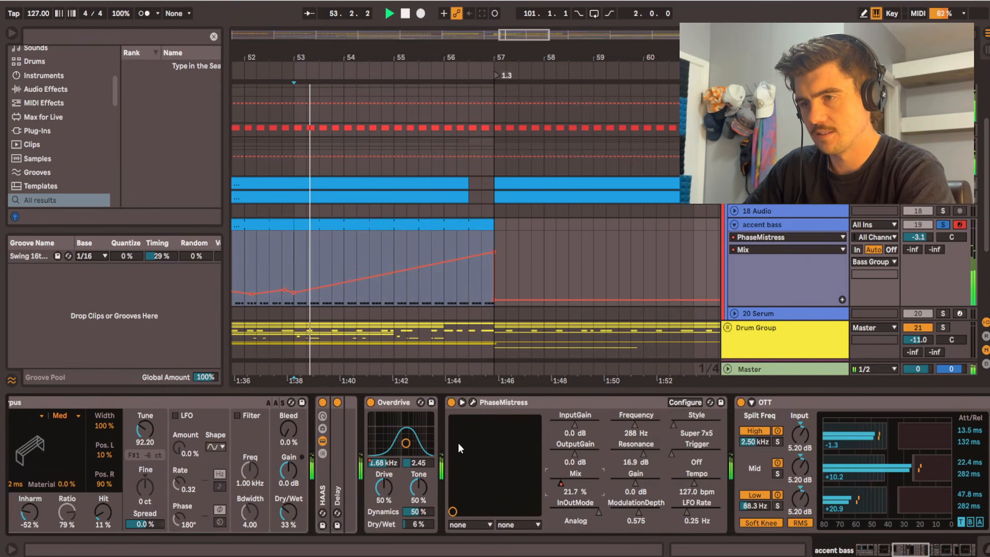
click(473, 402)
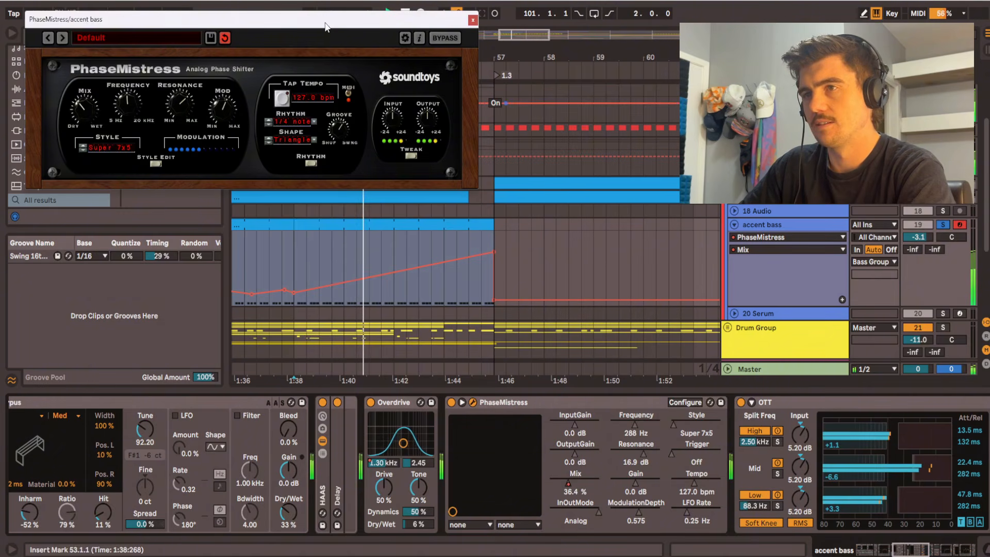
drag(307, 20, 367, 123)
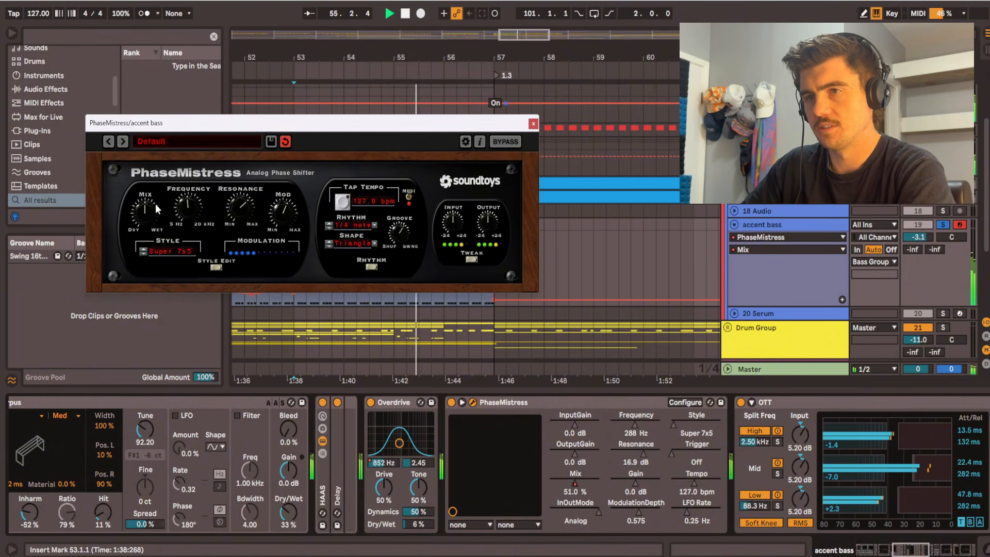
click(533, 123)
Step: Inspect the remaining accent bass effects from Auto Pan to Utility, audition them from bar 53, and show the last EQ Eight's 2 Frequency A automation
scroll(780, 493, right, 5)
key(space)
scroll(779, 493, right, 5)
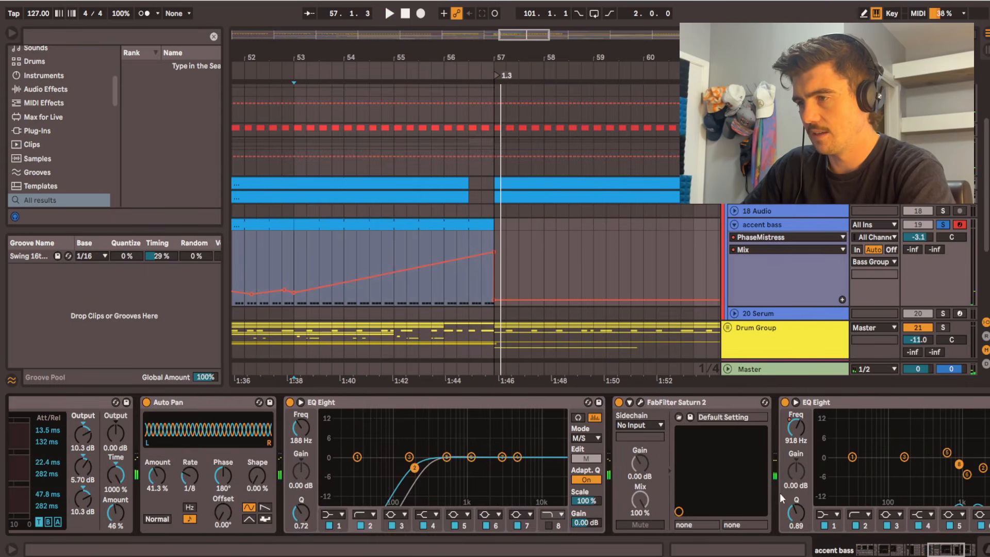
scroll(779, 493, right, 5)
key(space)
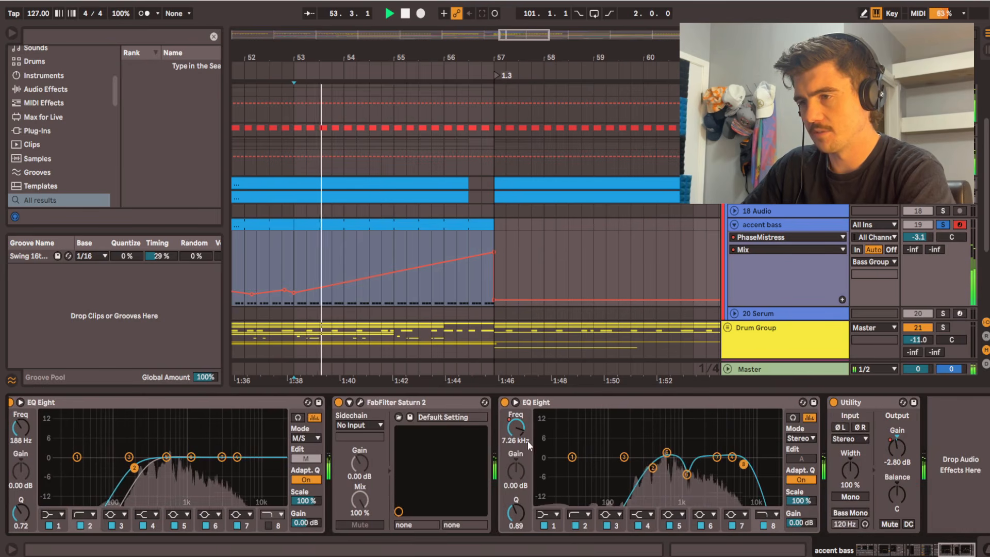
key(space)
click(585, 524)
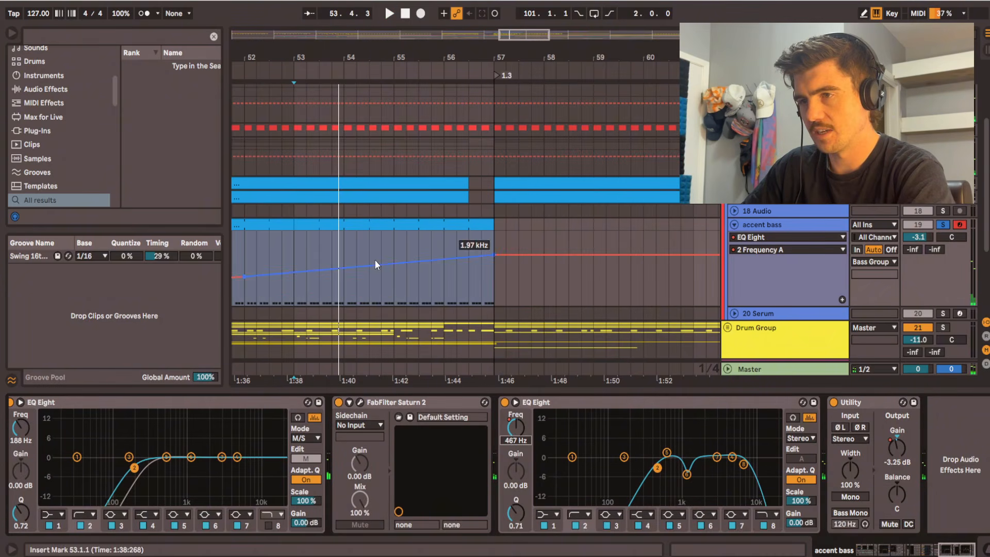
Step: Examine the filter frequency automation across section 1.2, and select 49.1.1 to 57.3.1 over the instrument tracks
scroll(375, 258, down, 3)
click(316, 246)
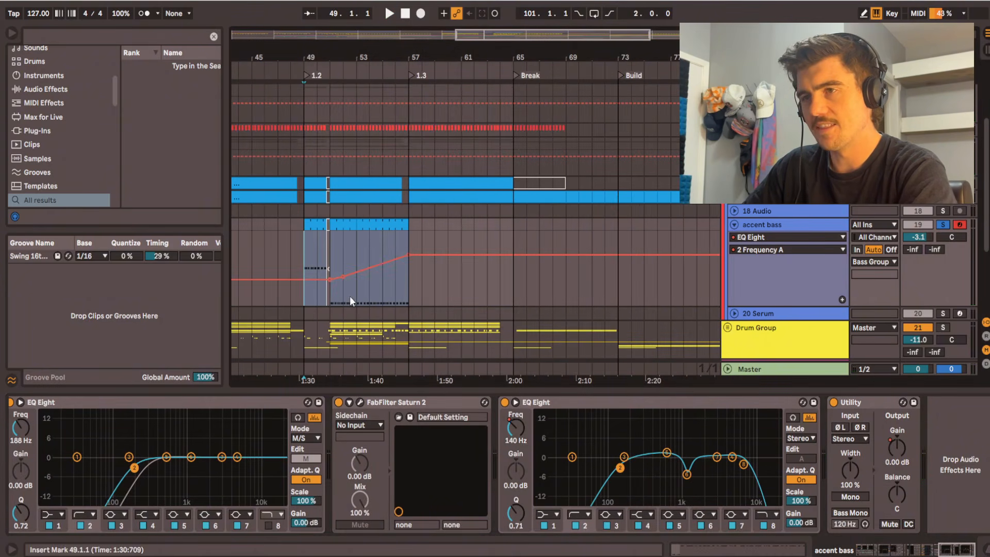
scroll(352, 301, up, 3)
drag(411, 257, 457, 236)
scroll(356, 230, down, 2)
drag(338, 222, 374, 204)
drag(260, 127, 536, 120)
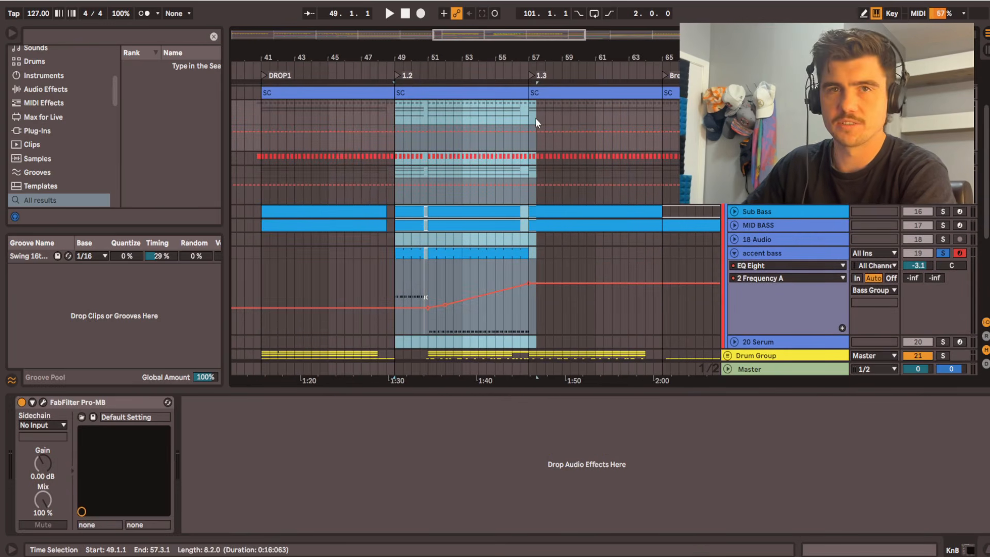
Step: Unsolo accent bass and play section 1.2 in the full mix while bringing the drum and FX groups into view
scroll(464, 216, down, 3)
click(942, 253)
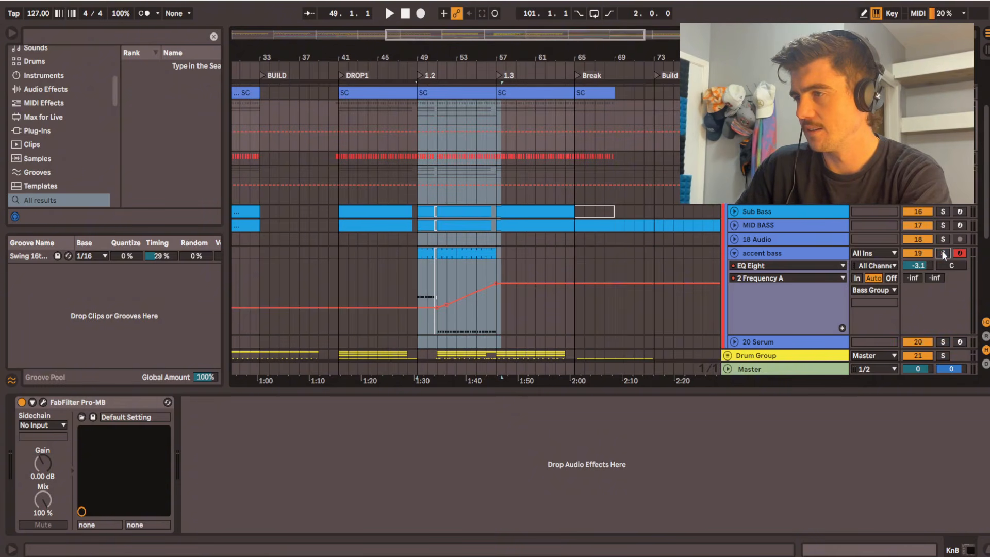
key(space)
drag(475, 290, 471, 118)
scroll(442, 226, up, 3)
drag(442, 227, 446, 129)
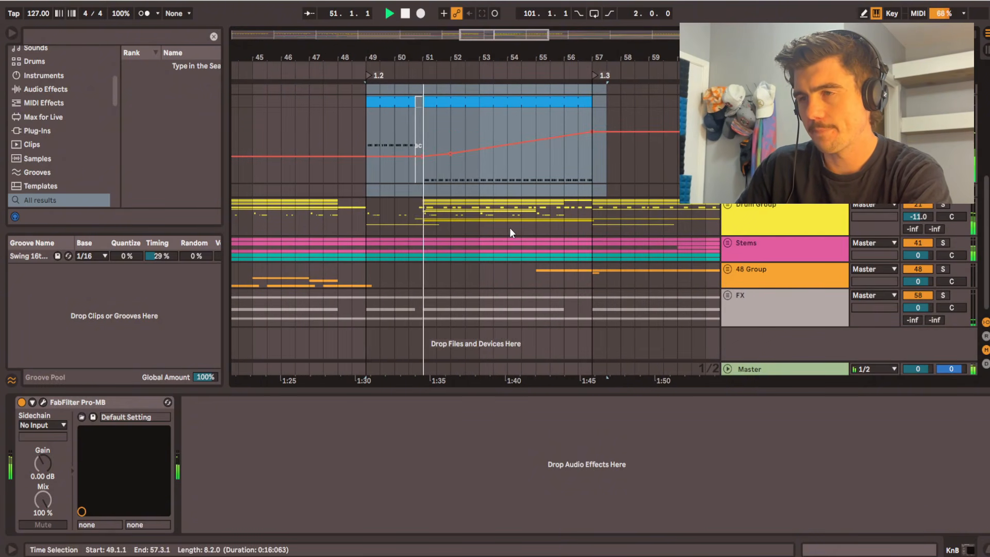
Step: Unfold the drum tracks, magnify the clap and snare fills before bar 51, and place the insert marker at 50.4.1 with playback stopped
double_click(421, 214)
drag(420, 214, 424, 130)
scroll(424, 131, up, 5)
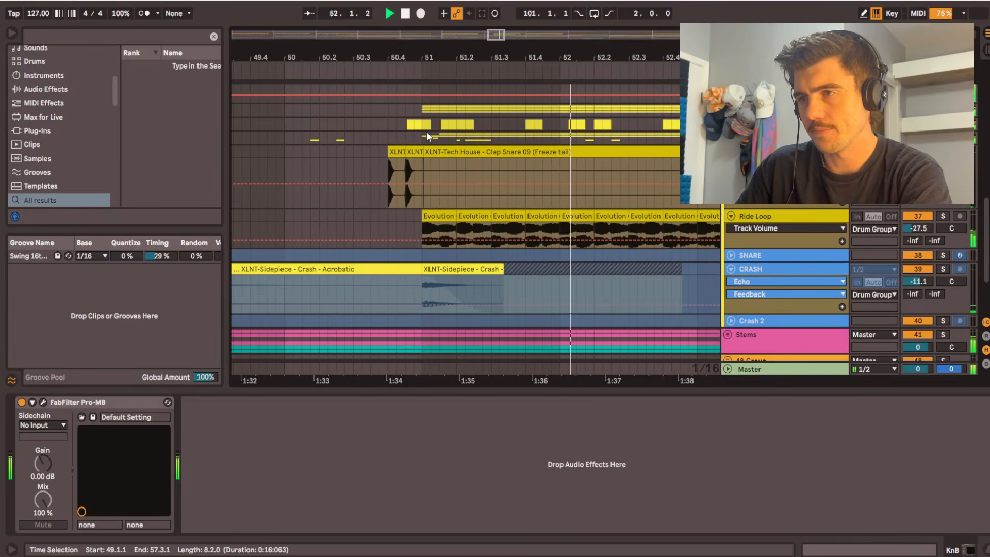
double_click(427, 130)
scroll(411, 202, up, 2)
click(411, 205)
key(space)
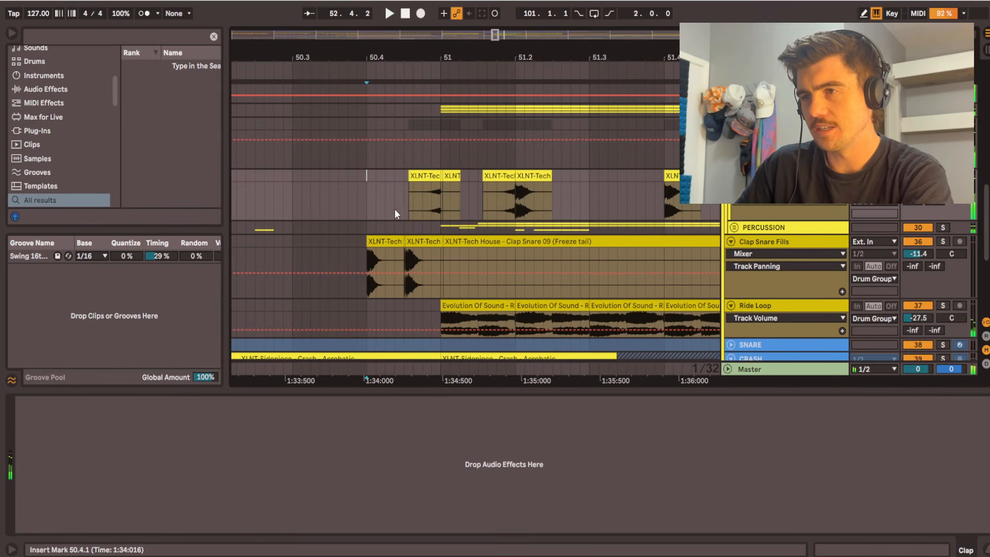
Step: Solo the Clap and Clap Snare Fills tracks together and audition the fill from 50.4.1
scroll(444, 222, up, 2)
click(384, 289)
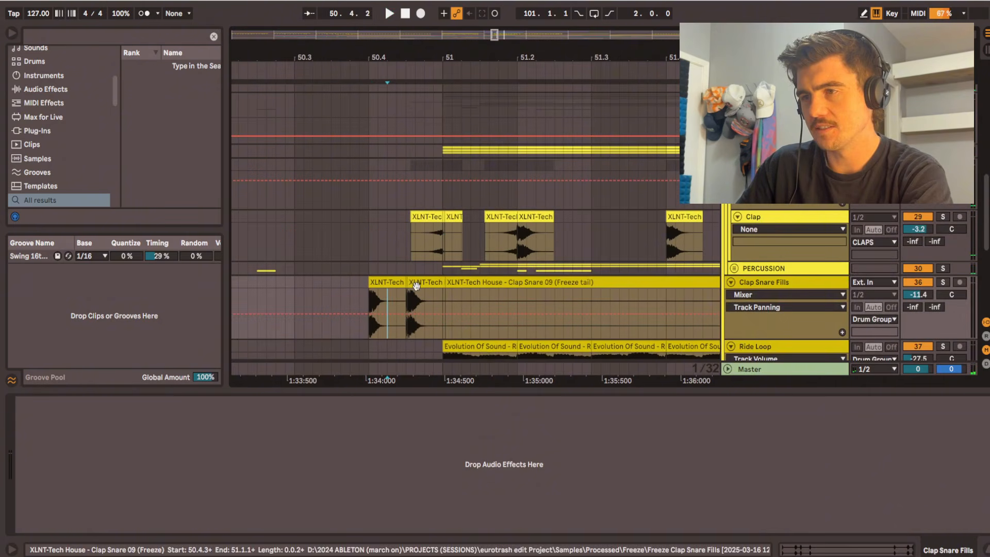
click(367, 226)
click(930, 275)
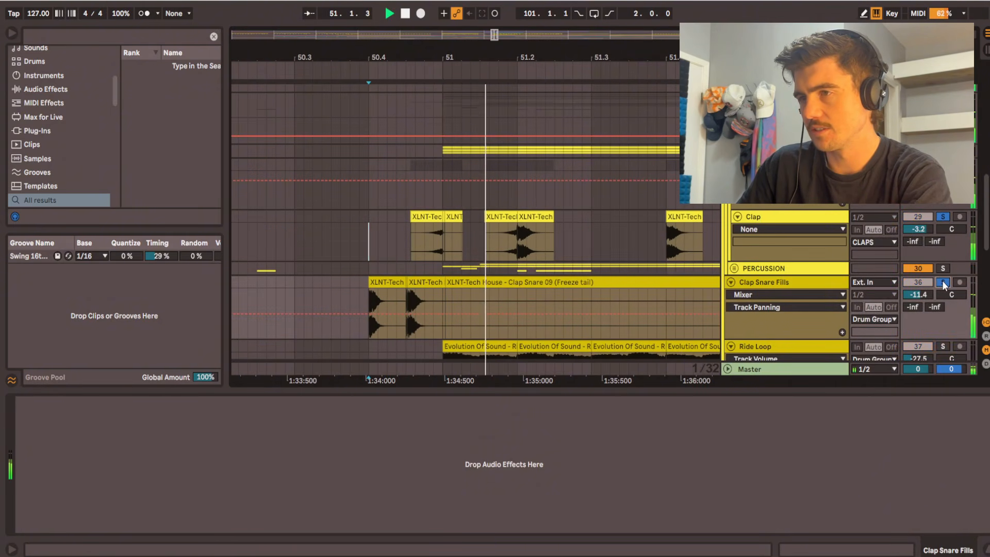
Step: Unsolo the clap tracks, play from 49.1.1 through the fill, and stop playback while reviewing the crash and FX tracks
scroll(558, 206, down, 3)
ctrl+scroll(558, 206, down, 4)
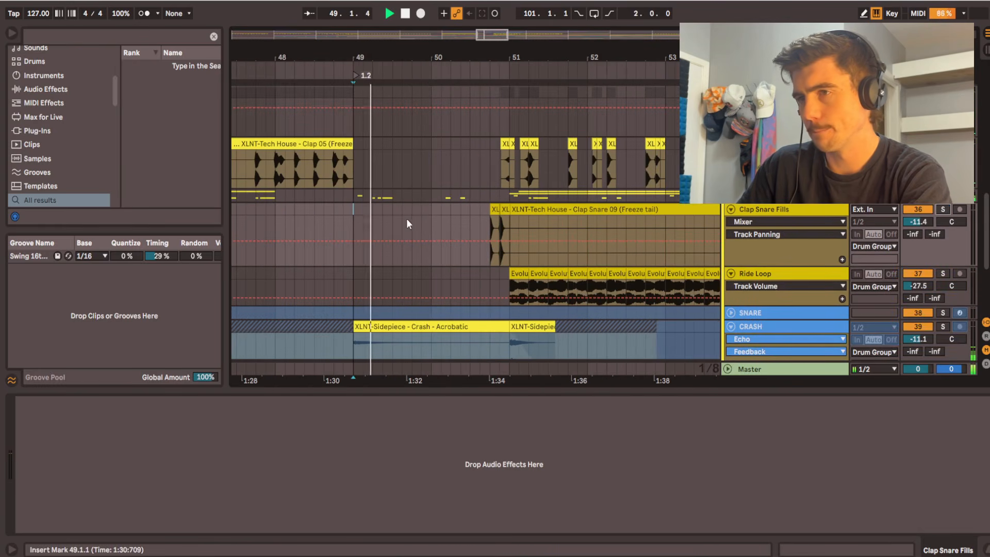
scroll(408, 223, down, 5)
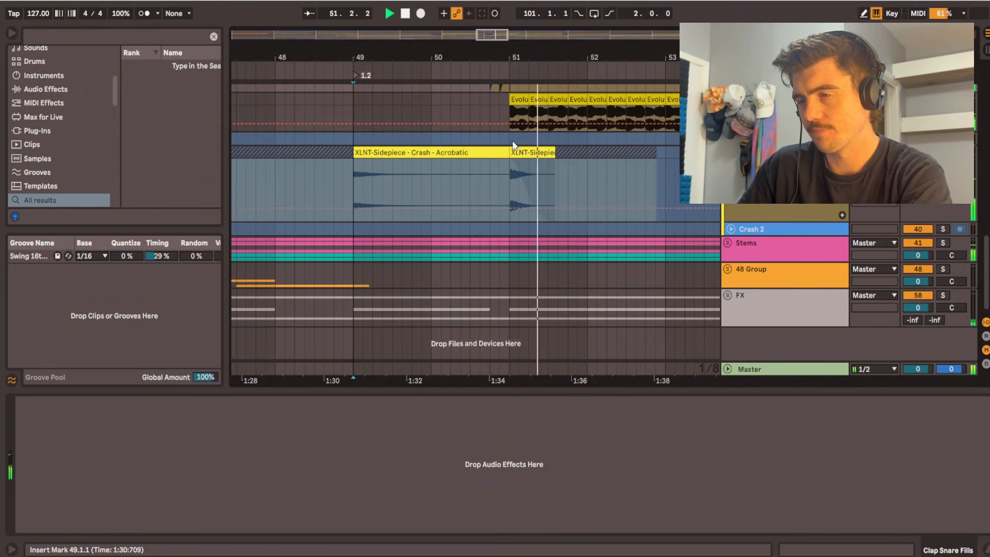
scroll(493, 317, down, 6)
ctrl+scroll(503, 238, down, 3)
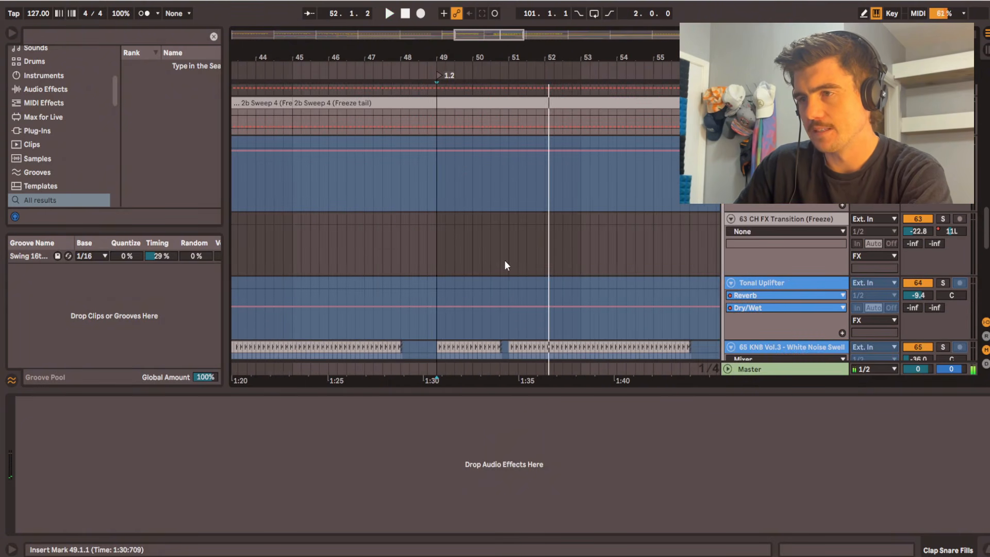
Step: Examine the White Noise Swell clips in section 1.2 and select the gap from 50.4.1 to 51.1.1
scroll(502, 247, down, 5)
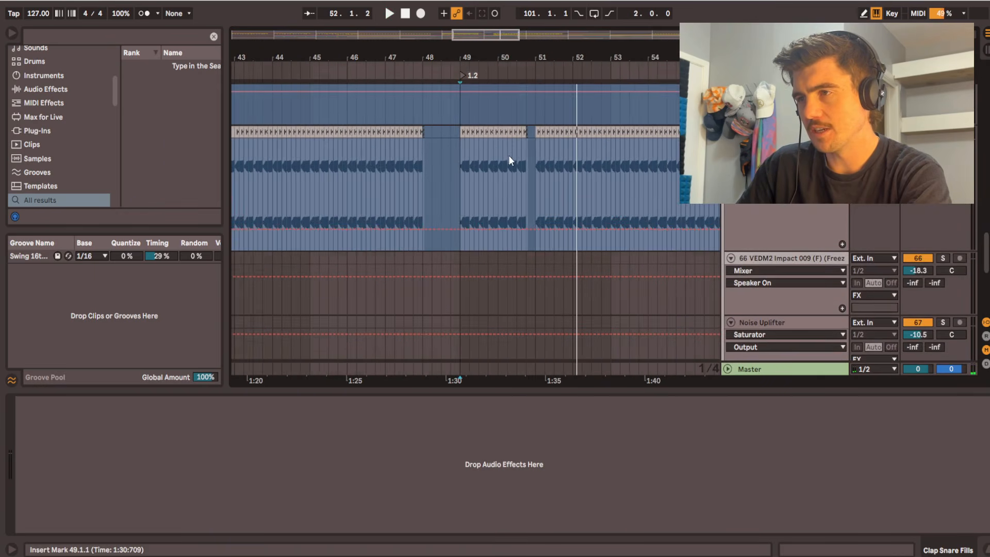
click(462, 177)
ctrl+alt+drag(593, 153, 585, 187)
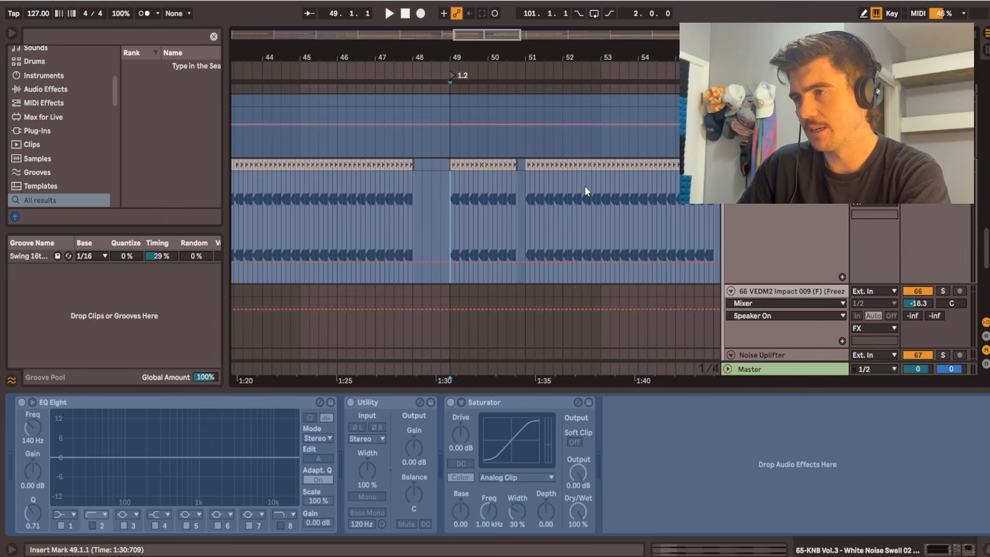
ctrl+scroll(527, 185, up, 3)
click(527, 190)
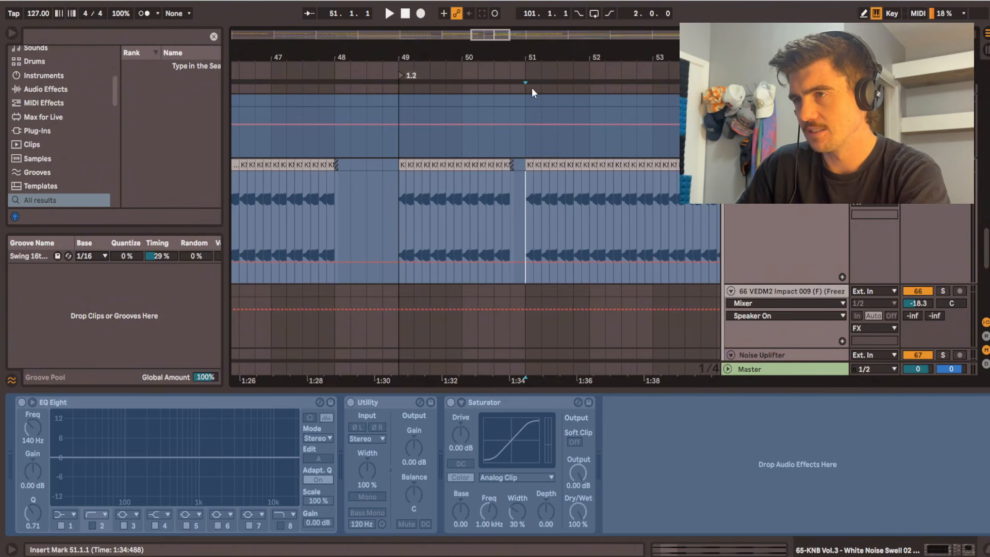
ctrl+scroll(514, 198, up, 5)
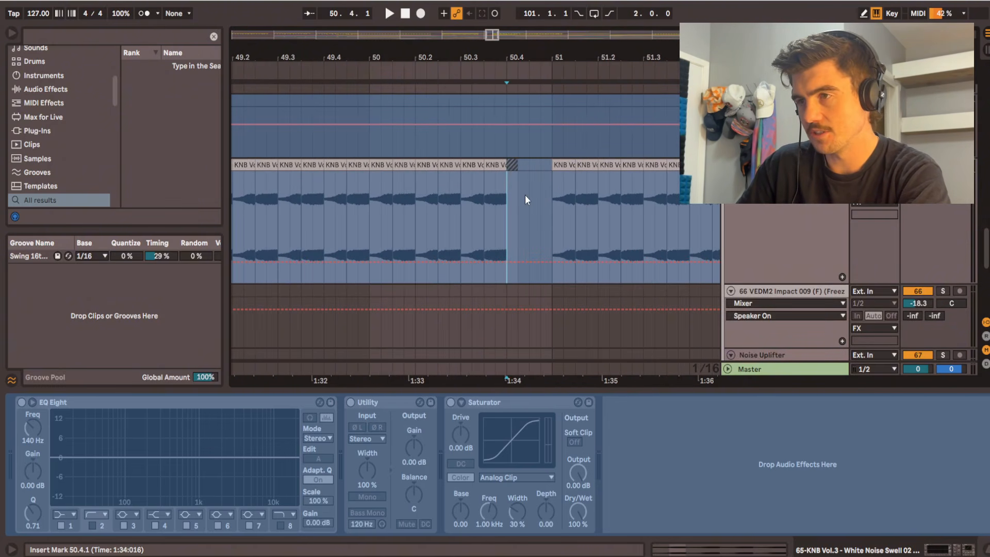
drag(521, 192, 545, 199)
ctrl+scroll(548, 198, down, 5)
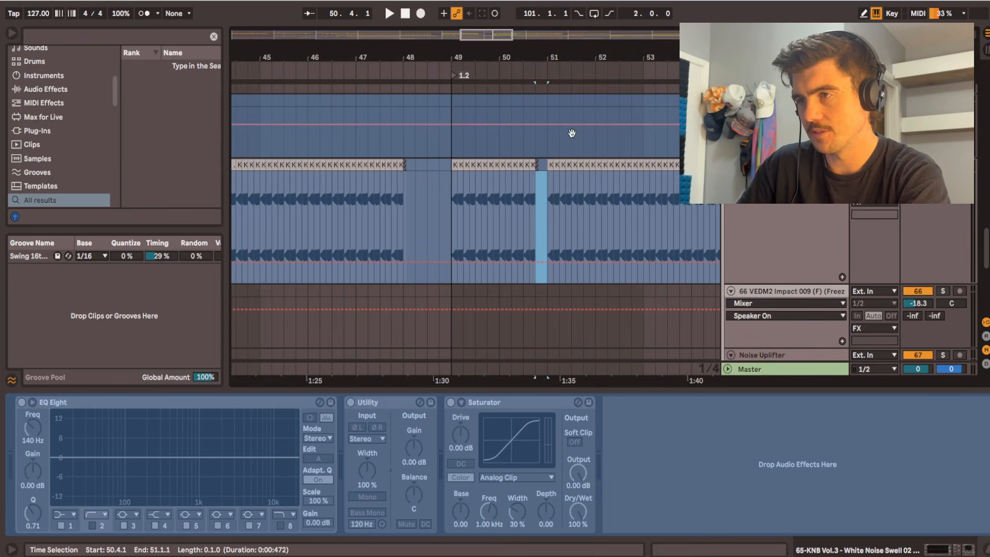
Step: Return to the drum tracks and select 50.4.1 to 51.1.1 on the Clap track to inspect the fill
scroll(536, 206, up, 10)
ctrl+alt+drag(526, 214, 515, 328)
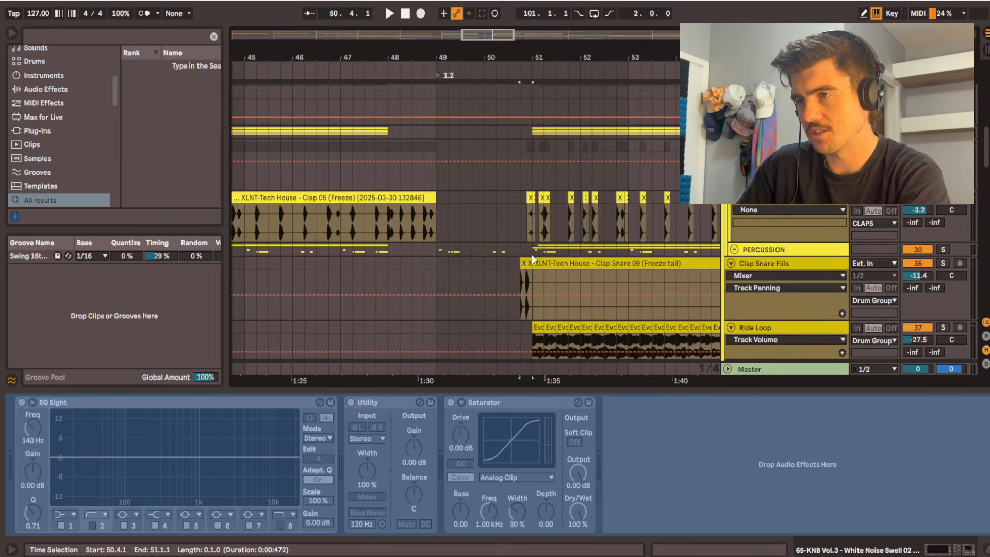
ctrl+scroll(530, 253, up, 5)
drag(488, 283, 543, 264)
drag(536, 190, 538, 197)
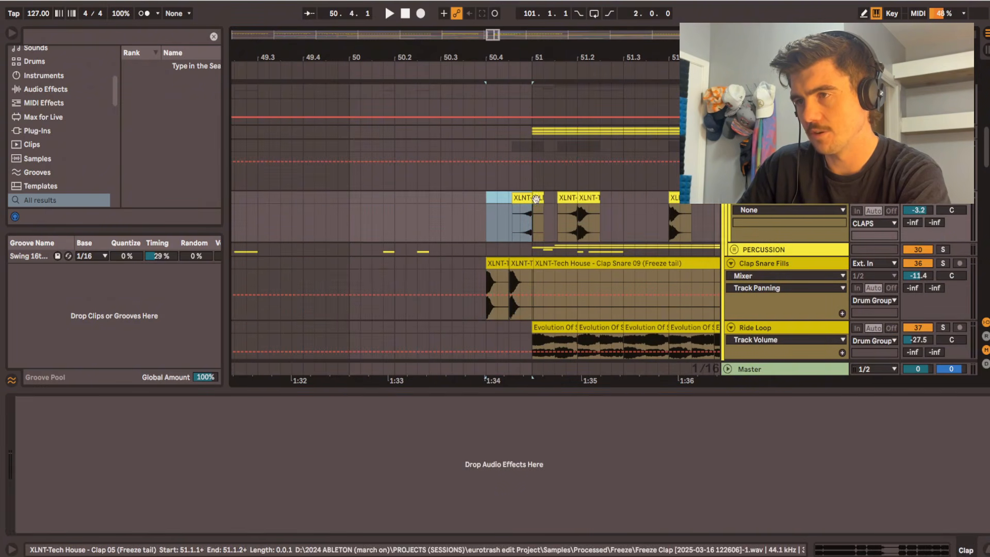
ctrl+scroll(537, 197, down, 5)
Step: Play the full mix from 50.1.1, replay it from 50.3.1 on the accent bass, and stop after reviewing the drum tracks through the transition
click(489, 132)
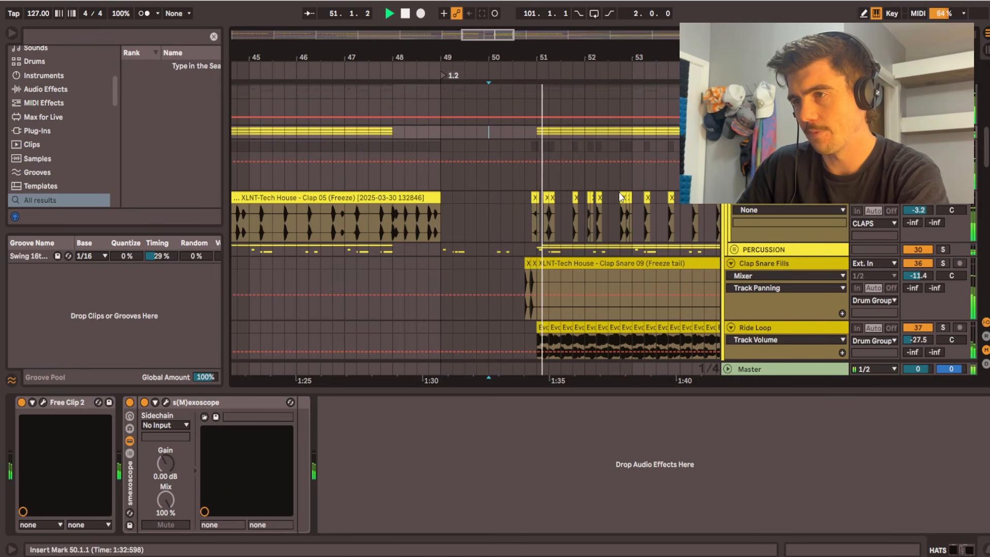
ctrl+alt+drag(609, 182, 574, 219)
click(516, 227)
key(space)
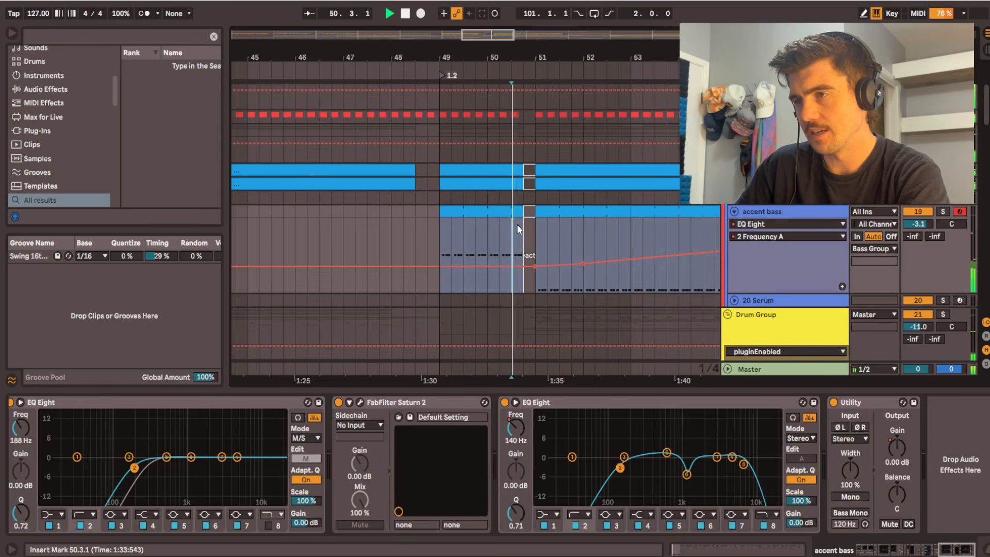
ctrl+alt+drag(585, 239, 575, 33)
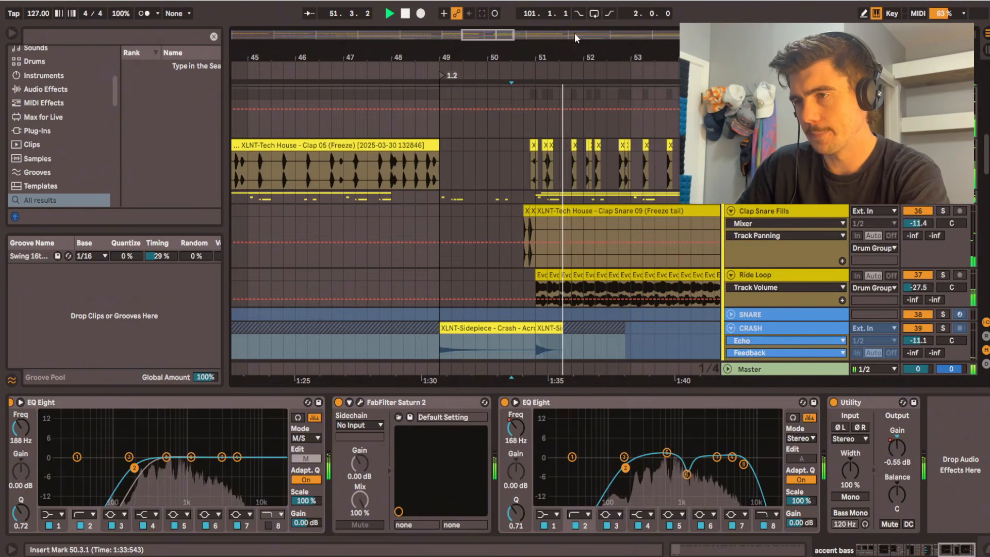
ctrl+alt+drag(602, 258, 483, 138)
ctrl+scroll(526, 125, down, 4)
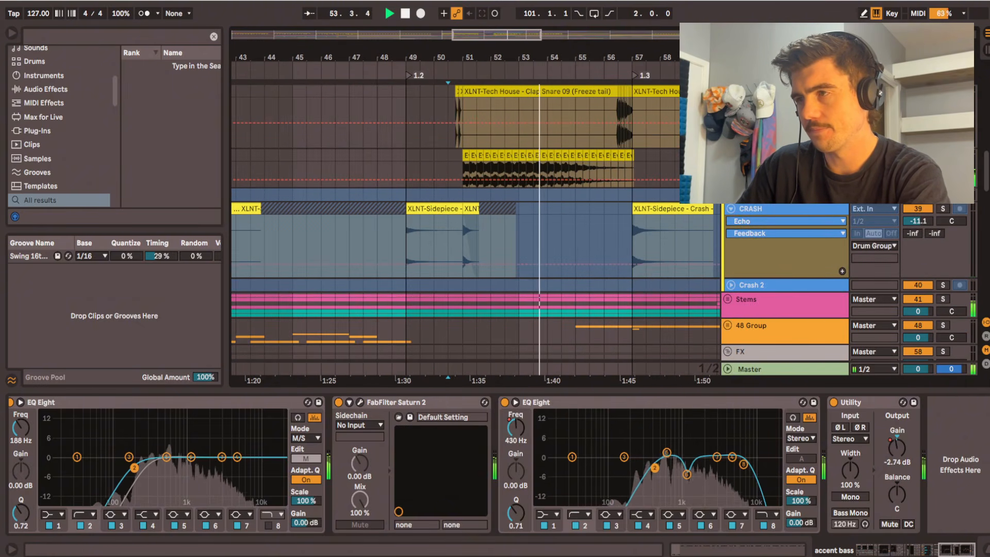
key(space)
Step: Solo the Ride Loop track, select its first one-beat clip at 51.1.1, and audition the repeated ride hits
click(467, 155)
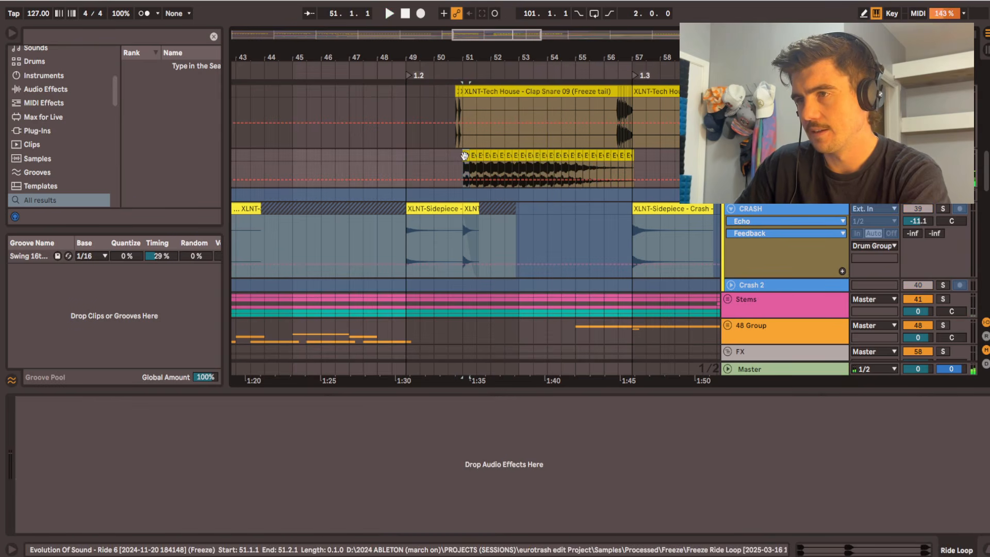
alt+scroll(487, 165, up, 3)
ctrl+scroll(485, 181, up, 2)
ctrl+scroll(483, 181, up, 8)
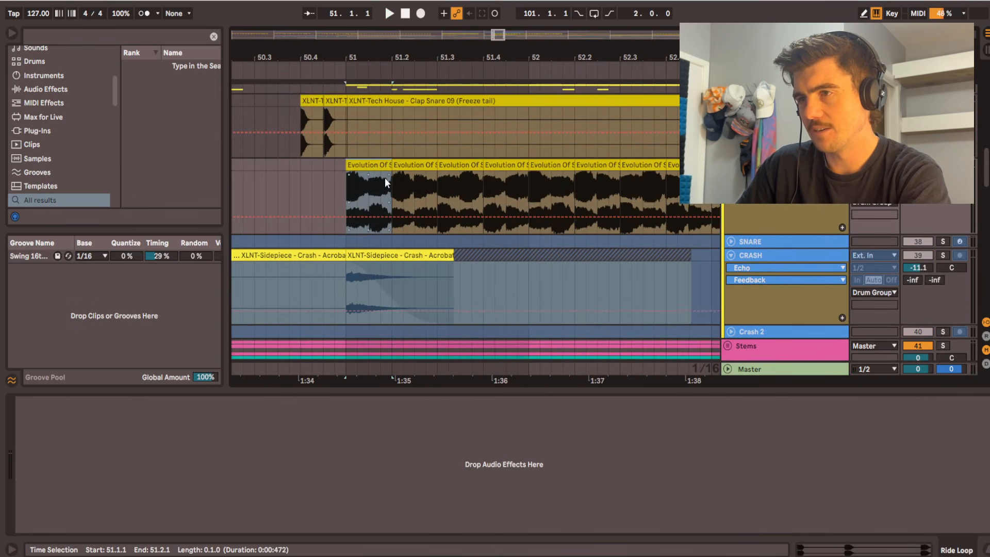
ctrl+scroll(377, 165, down, 6)
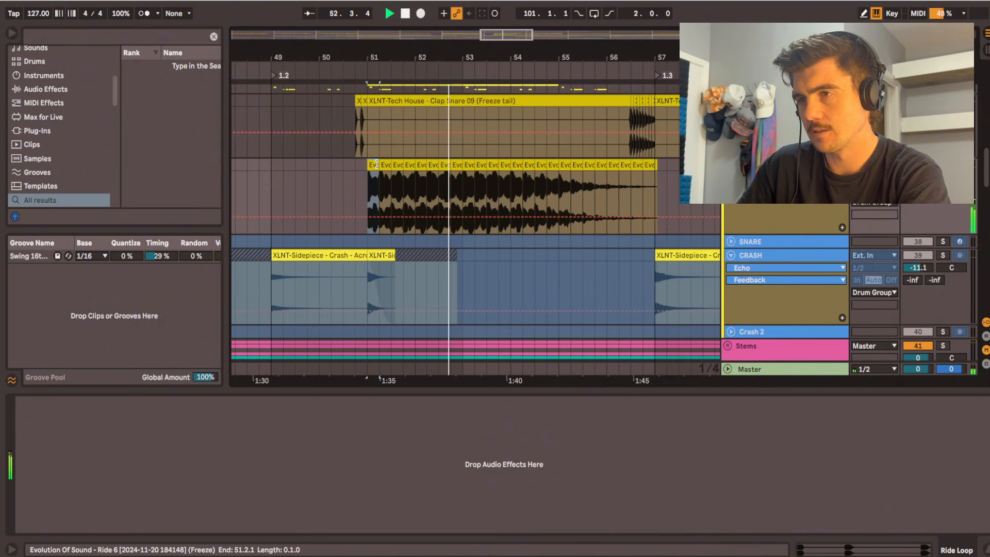
Step: Extend the first ride clip to 57.1.1 over the repeated one-beat clips, listen to it, select the clip, and stop playback
drag(378, 164, 662, 165)
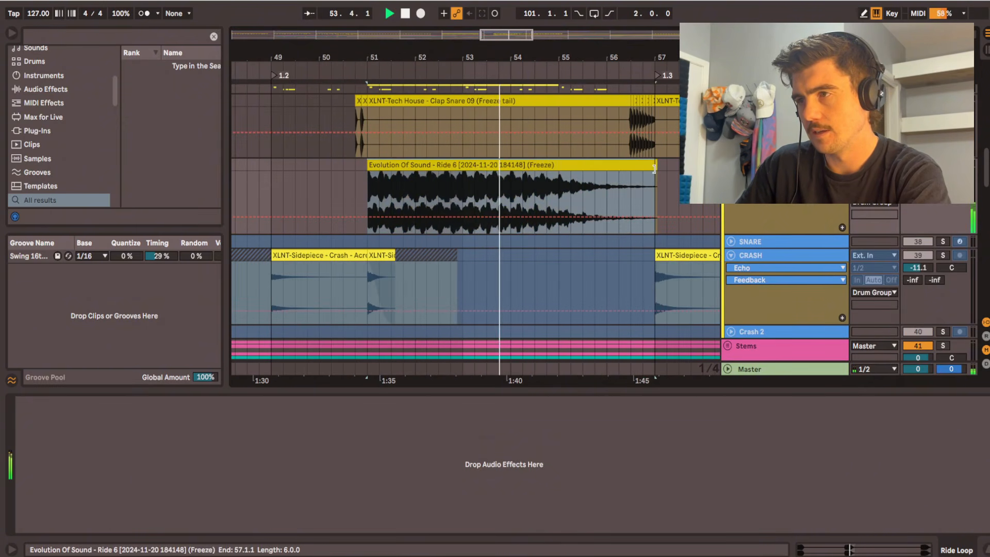
click(657, 170)
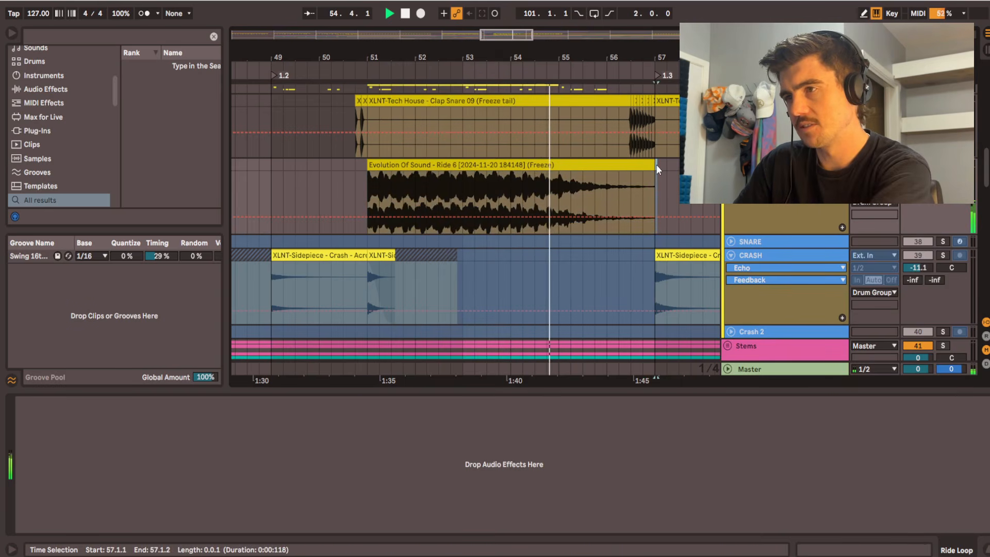
ctrl+scroll(510, 170, down, 3)
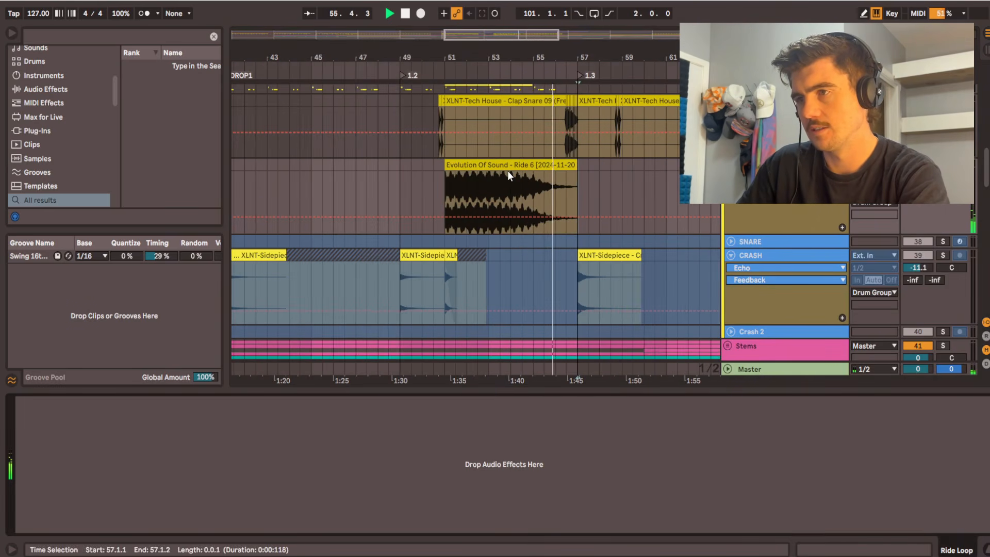
click(553, 164)
click(551, 164)
key(space)
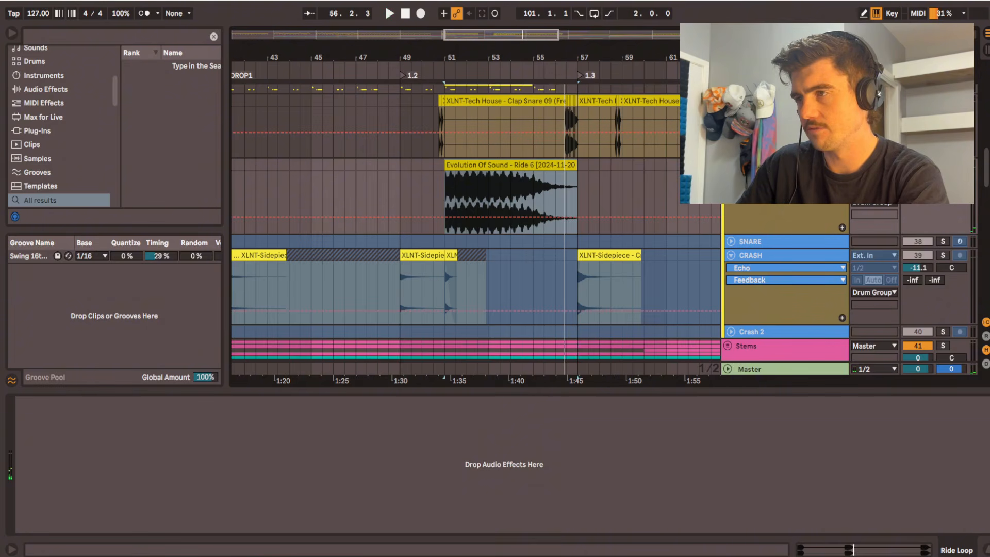
Step: Return to the ride clips in INTRO 2 and play the full mix from 20.1.1 to hear them lead into the break
ctrl+scroll(364, 183, down, 6)
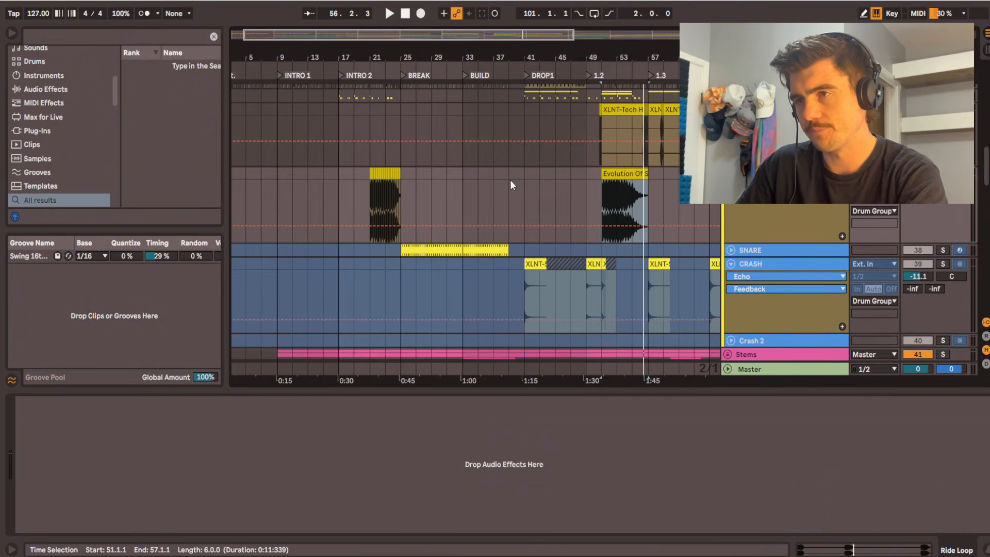
ctrl+scroll(475, 206, up, 5)
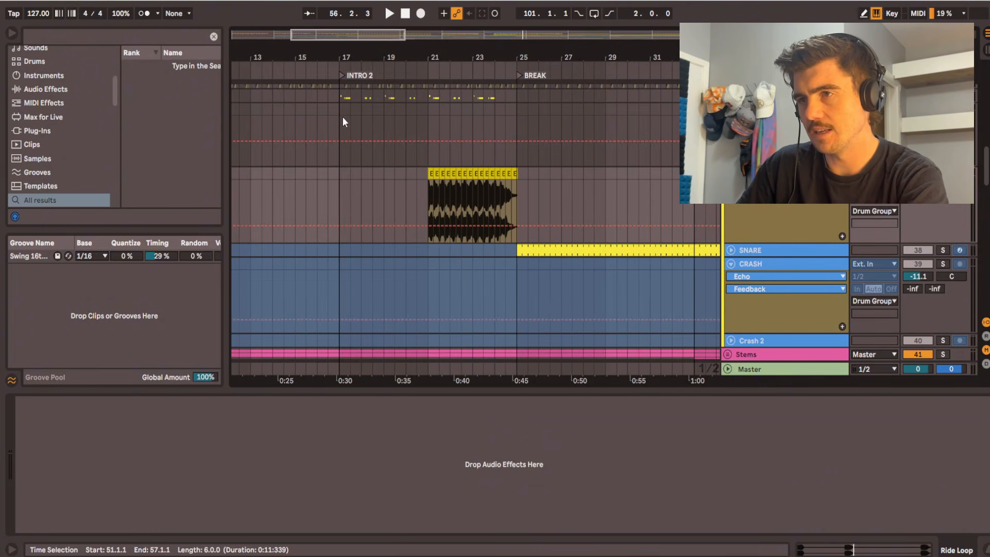
click(407, 110)
key(space)
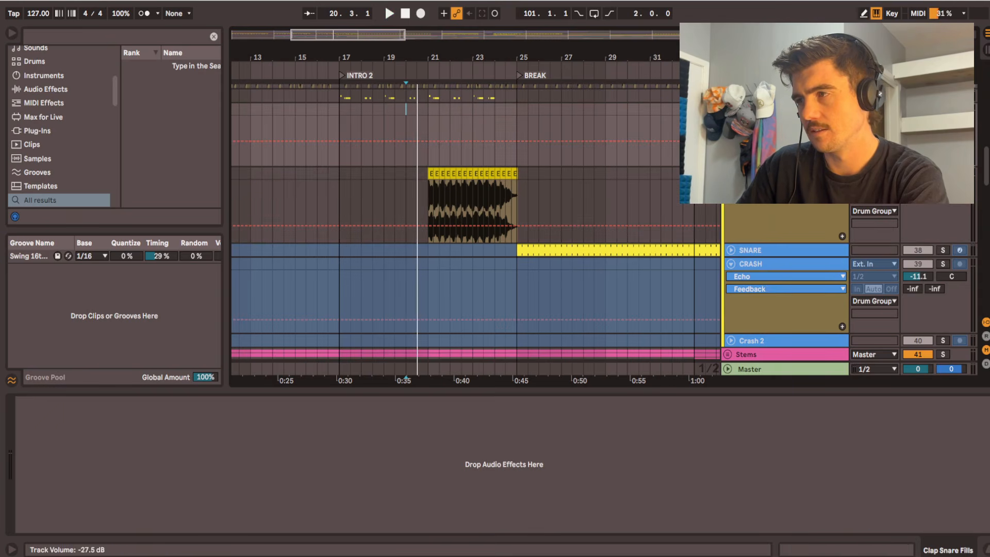
key(space)
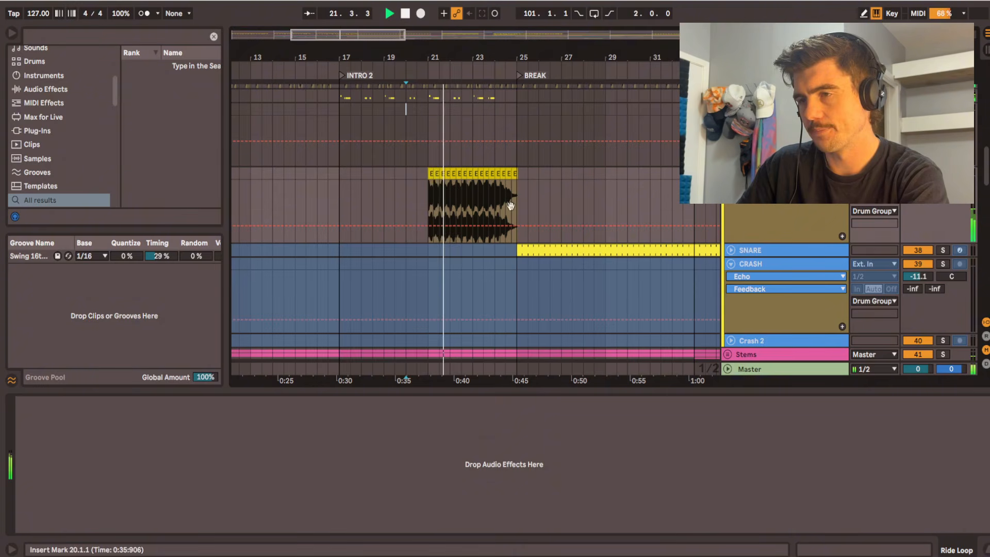
Step: Hide the device detail view and examine the group and FX sweep tracks as playback moves from INTRO 2 into the break
scroll(510, 206, down, 2)
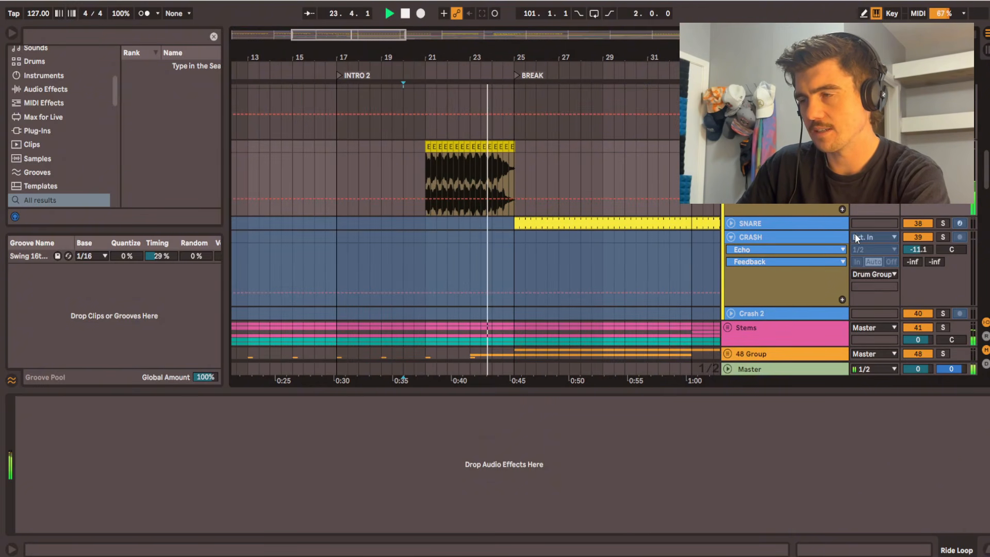
scroll(567, 289, down, 2)
scroll(567, 289, right, 4)
key(ctrl+alt+l)
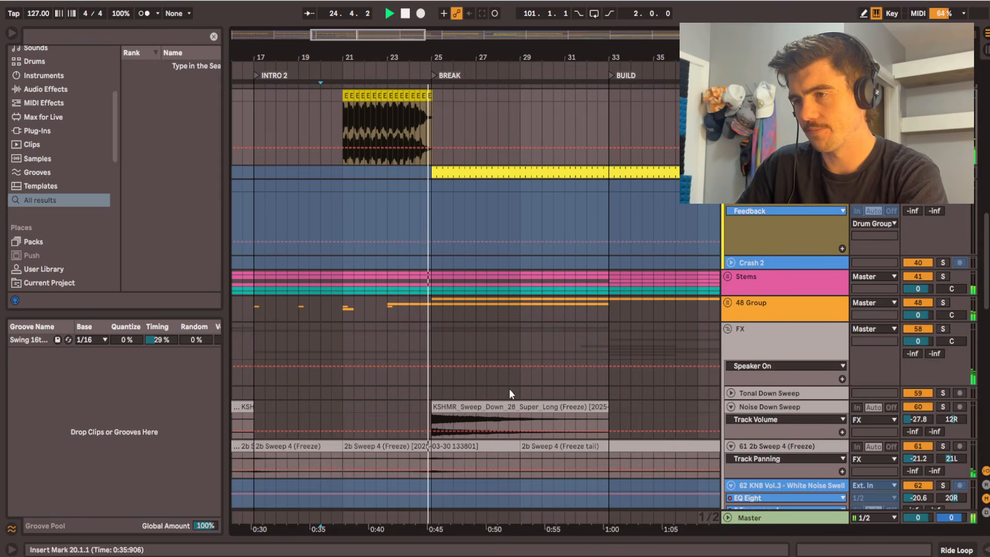
scroll(364, 221, down, 5)
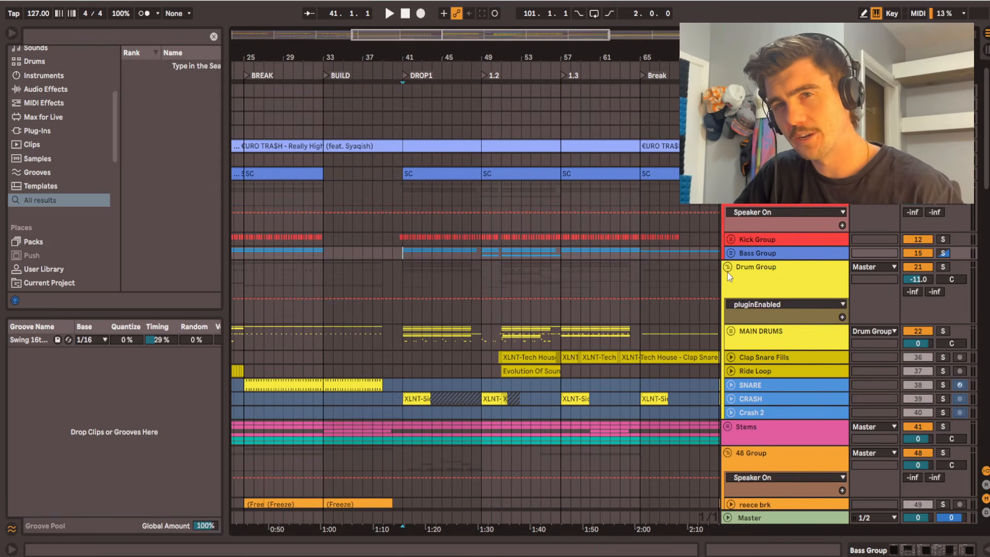